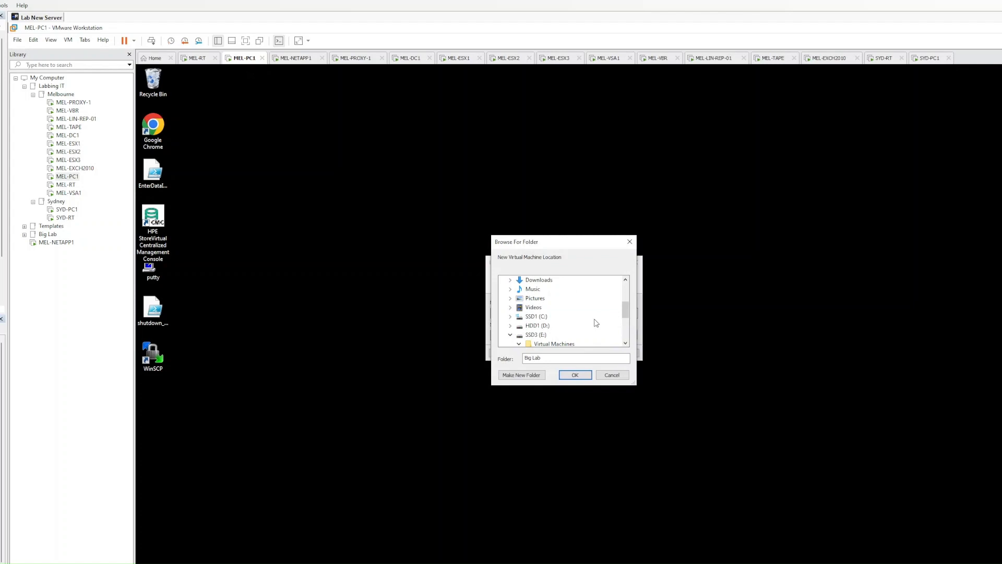
# Import SYD-NETAPP1 into E:\Virtual Machines\LabbingIT\SYD-NETAPP1
pyautogui.scroll(-1, 574, 326)
pyautogui.click(555, 337)
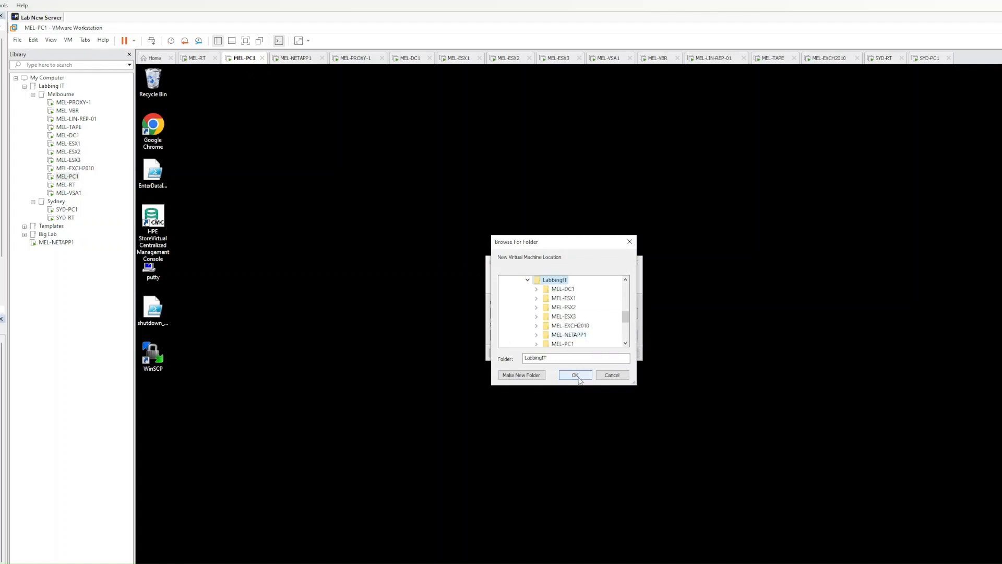
pyautogui.click(575, 375)
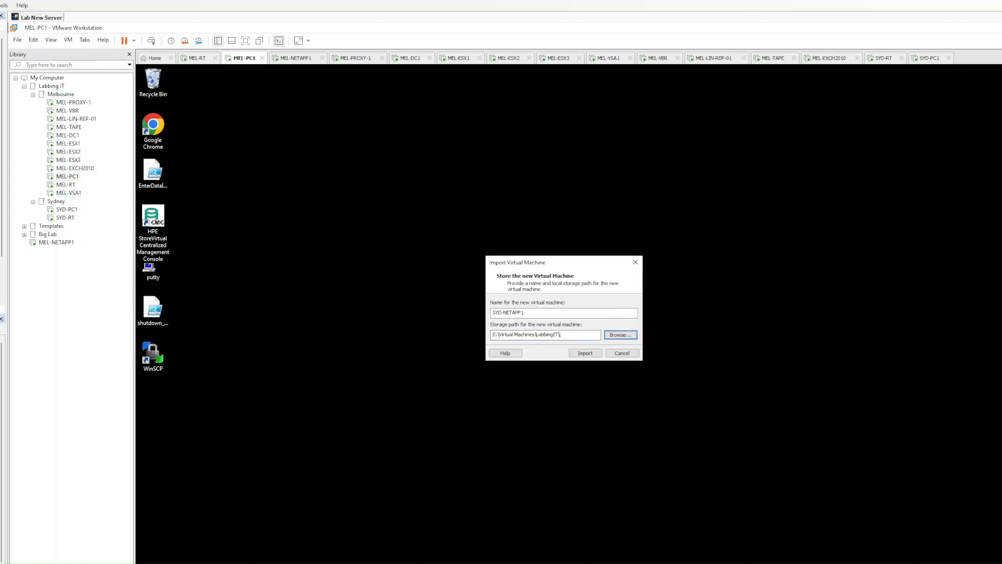
pyautogui.write('\\SYD-NETAPP1')
pyautogui.click(582, 353)
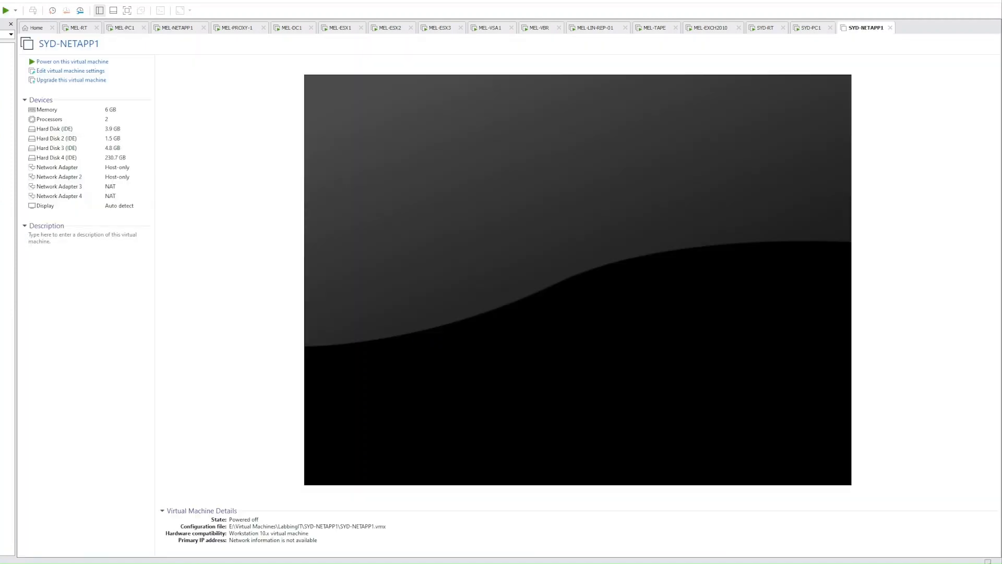
# Expand Hard Disk 4's maximum size from 230.7 GB to 500.0 GB in the VM settings
pyautogui.click(83, 71)
pyautogui.click(313, 196)
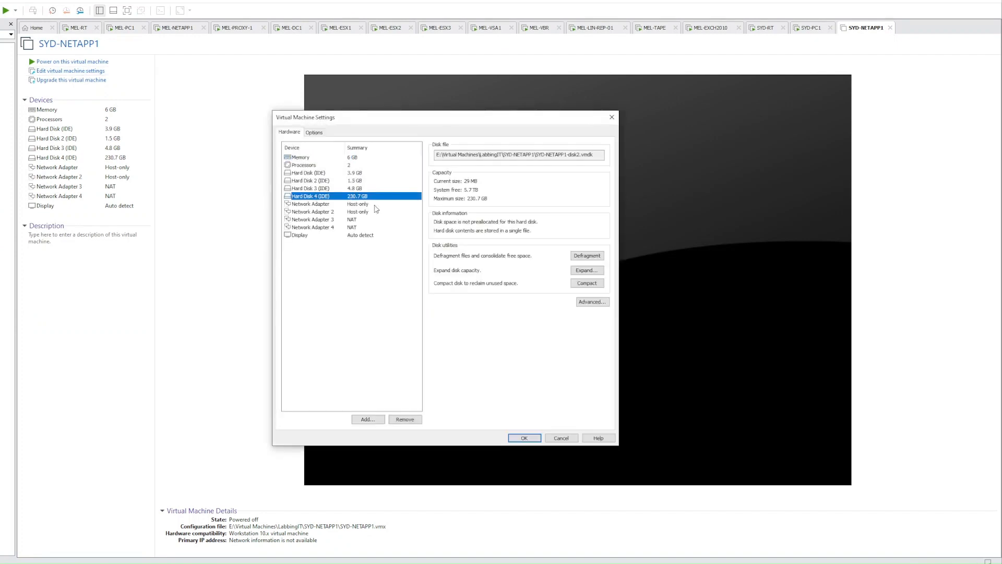
pyautogui.click(587, 271)
pyautogui.moveTo(445, 267); pyautogui.dragTo(466, 266)
pyautogui.write('500.0')
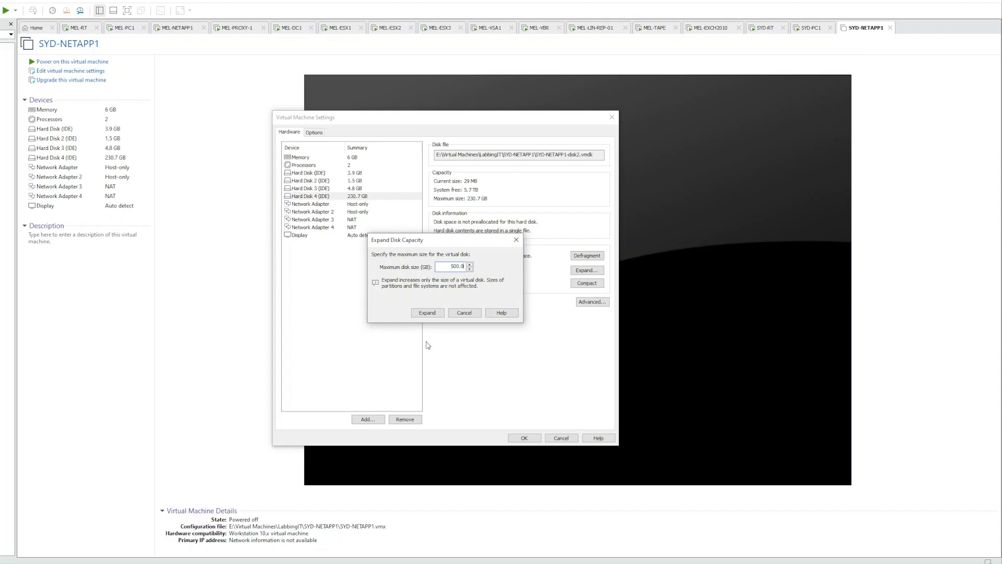
pyautogui.click(427, 315)
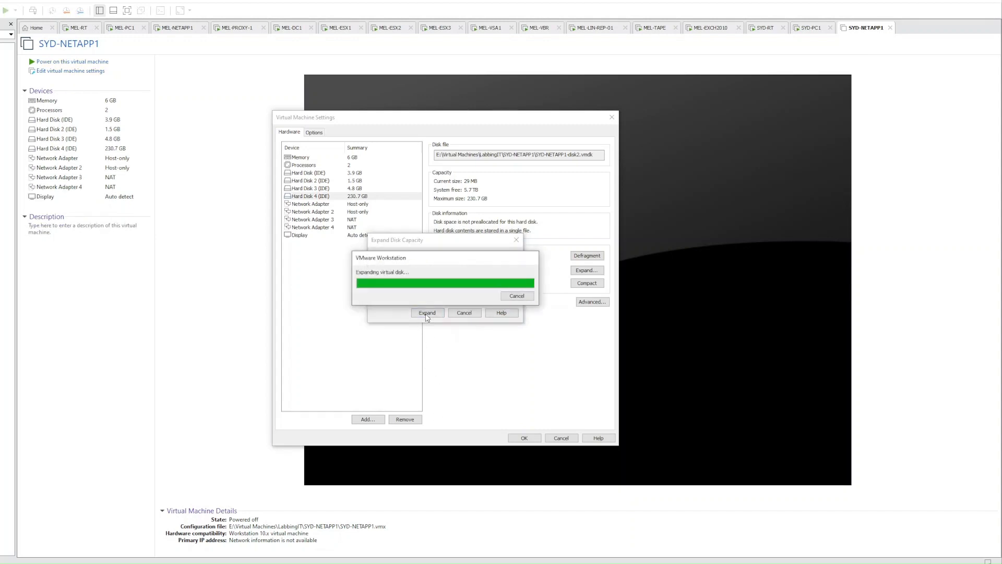
pyautogui.click(500, 297)
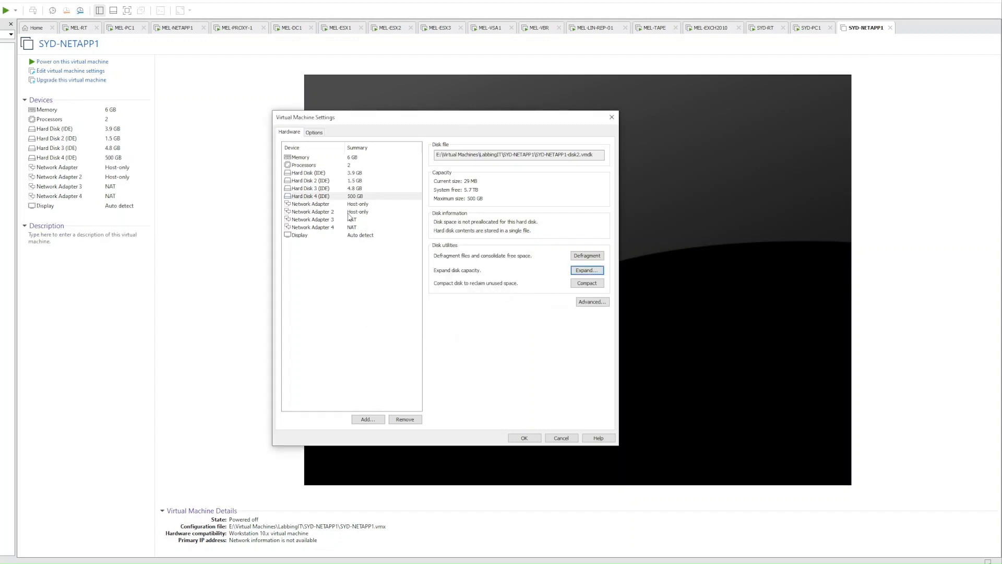
pyautogui.click(351, 204)
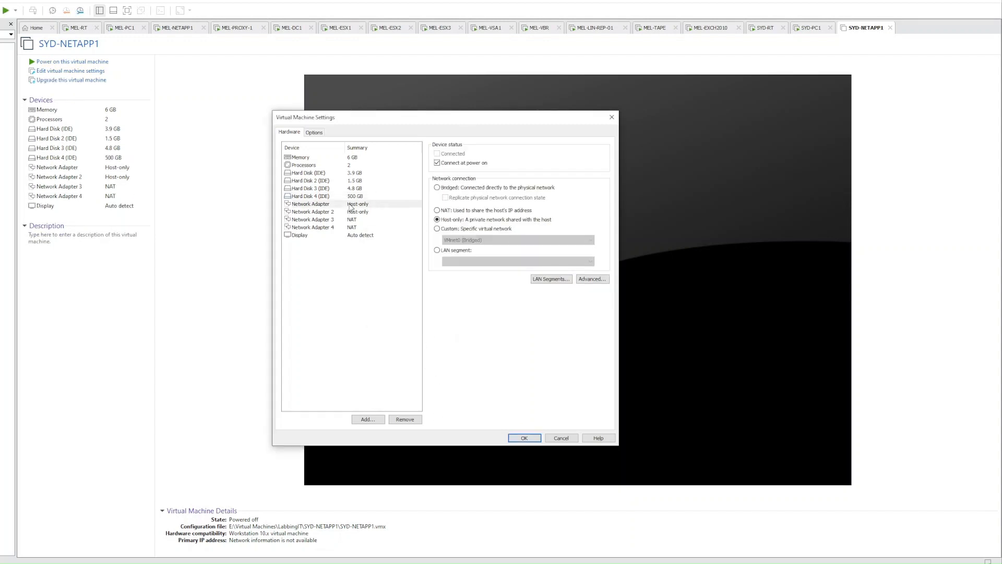
# Connect network adapters 1 and 2 to the Sydney - Netapp Cluster LAN segment
pyautogui.click(458, 252)
pyautogui.click(463, 261)
pyautogui.click(476, 350)
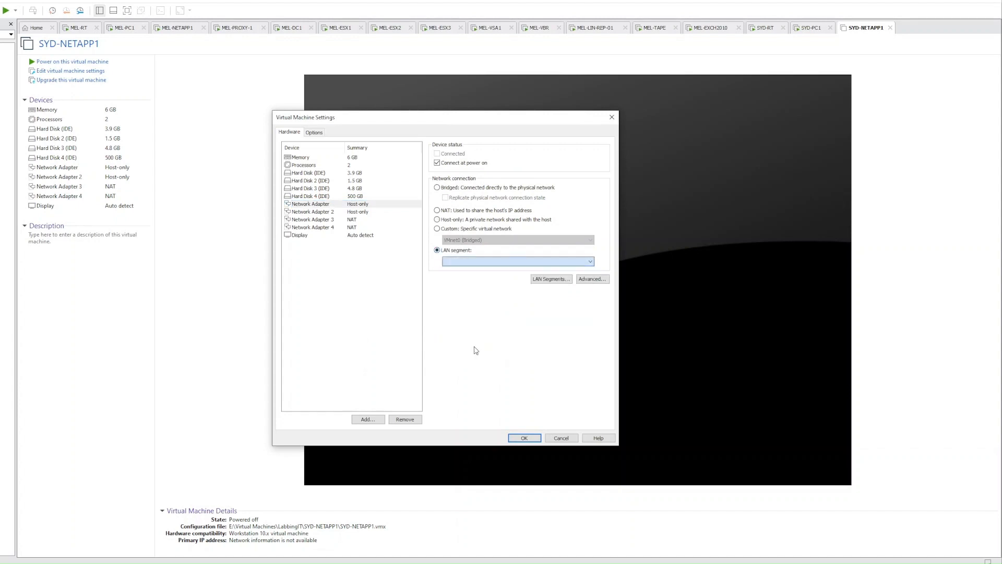
pyautogui.click(365, 212)
pyautogui.click(437, 250)
pyautogui.click(462, 261)
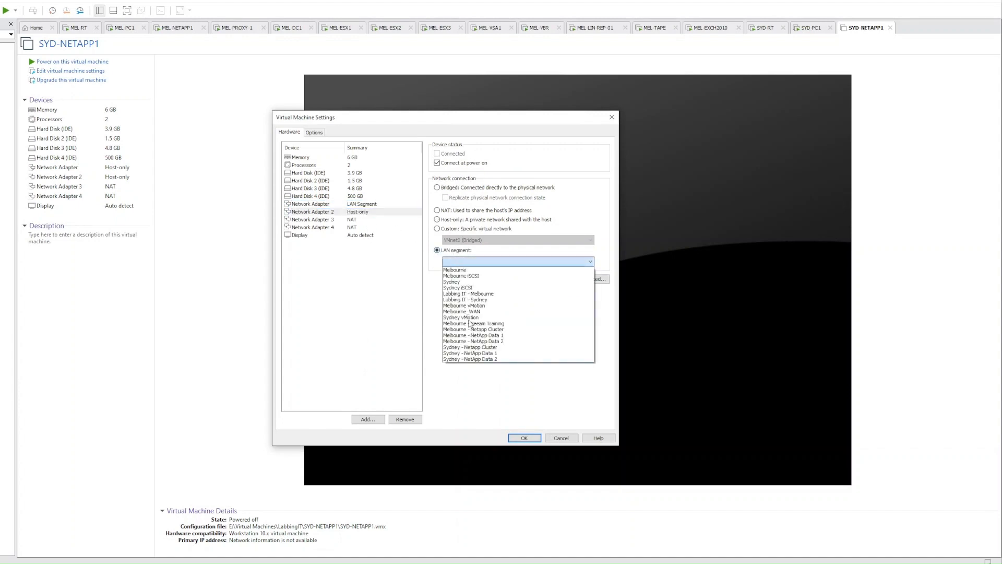
pyautogui.click(470, 353)
# Put adapter 3 on Labbing IT - Sydney and adapter 4 on Sydney - Netapp Cluster
pyautogui.click(351, 220)
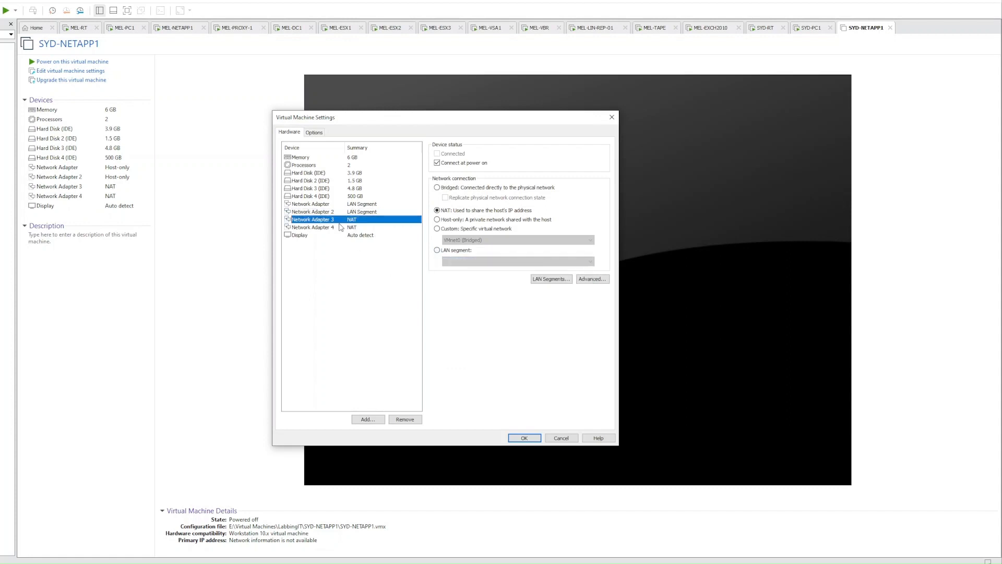
pyautogui.click(455, 252)
pyautogui.click(461, 262)
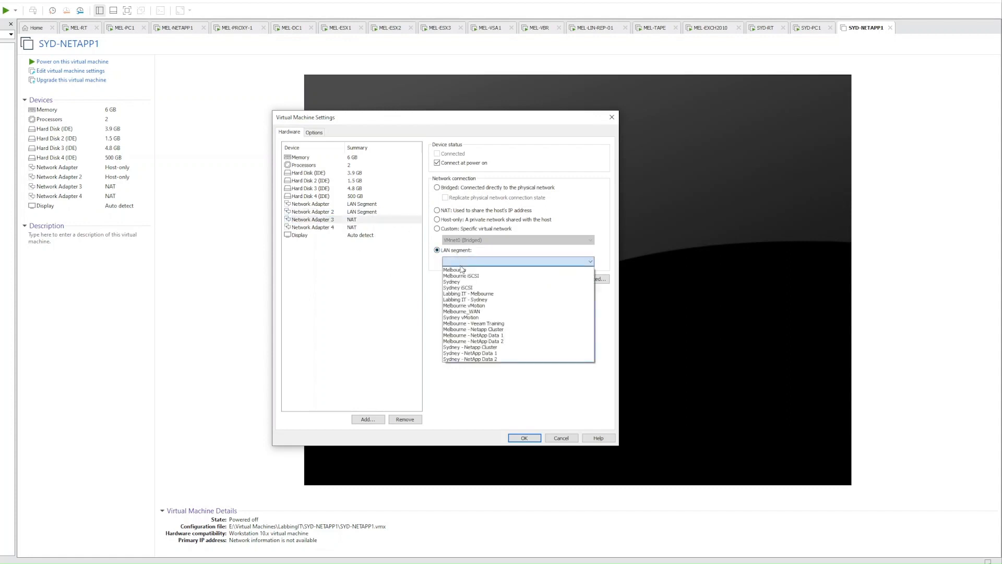
pyautogui.click(480, 301)
pyautogui.click(340, 228)
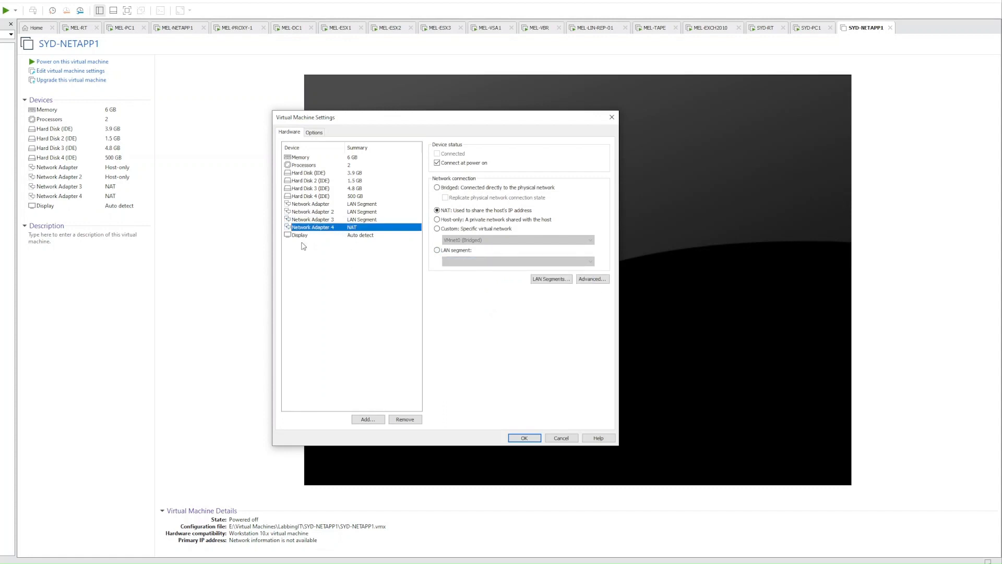
pyautogui.click(459, 251)
pyautogui.click(462, 261)
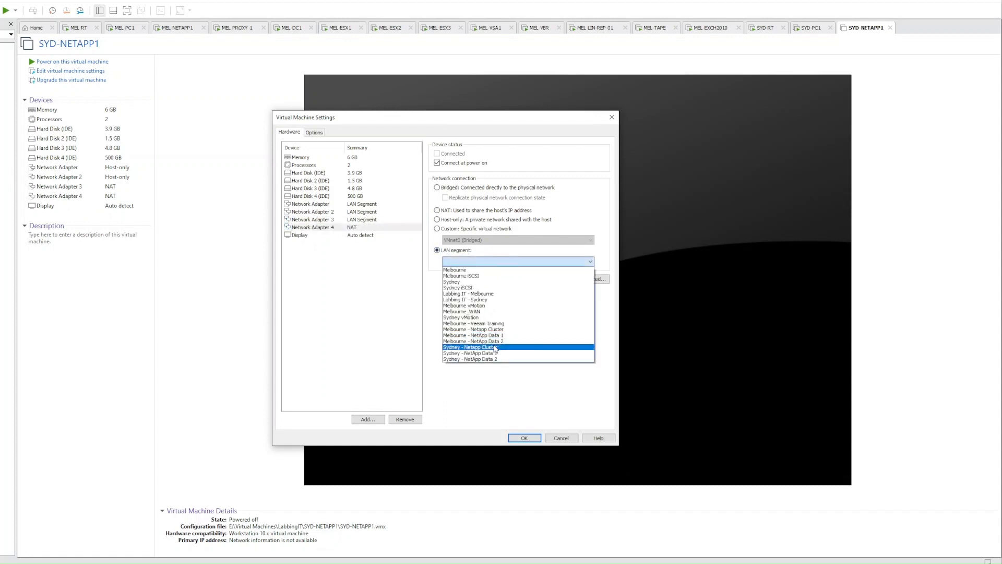
pyautogui.click(495, 347)
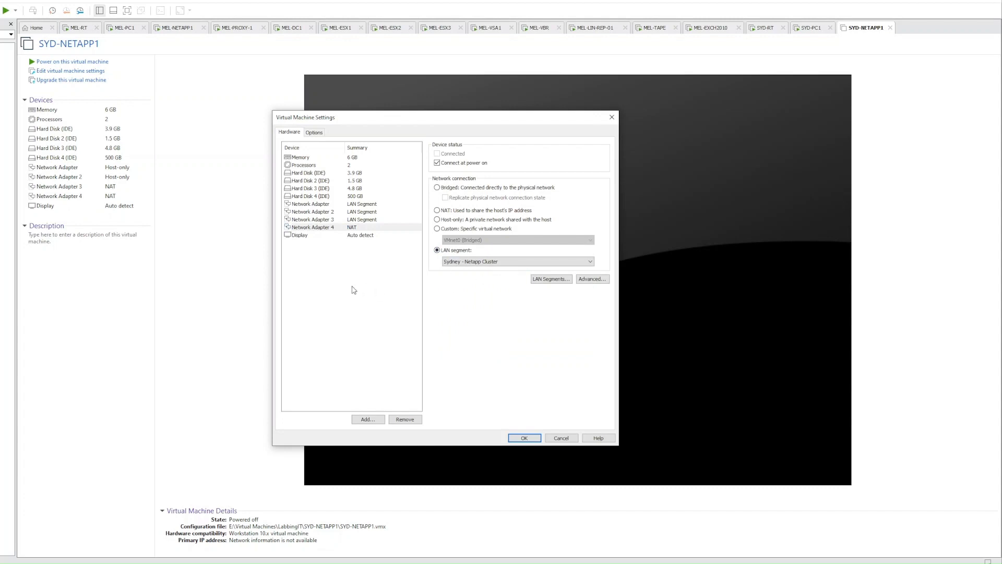
# Review each network adapter's assigned LAN segment and save the VM settings
pyautogui.click(351, 220)
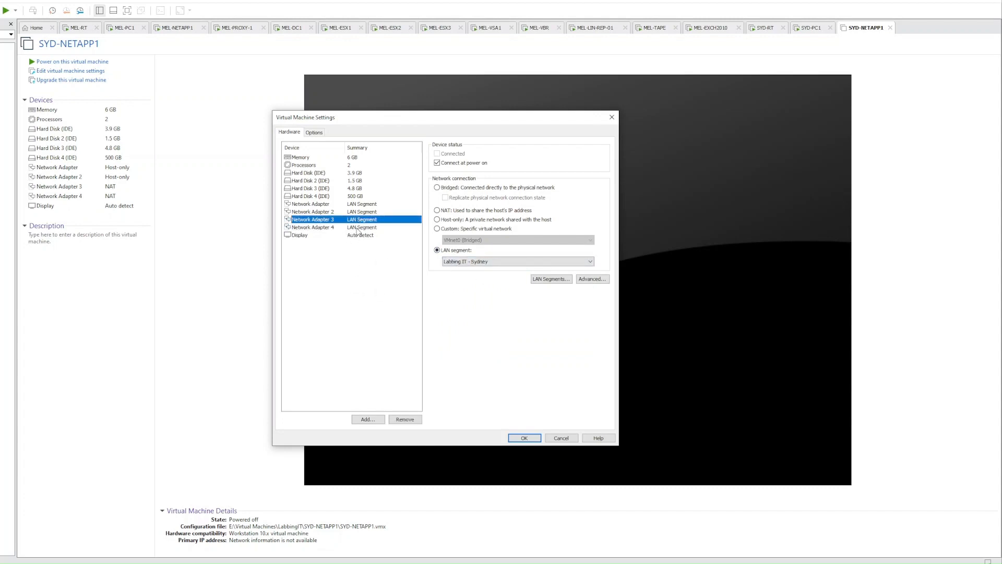
pyautogui.click(357, 228)
pyautogui.click(359, 212)
pyautogui.click(357, 205)
pyautogui.click(309, 213)
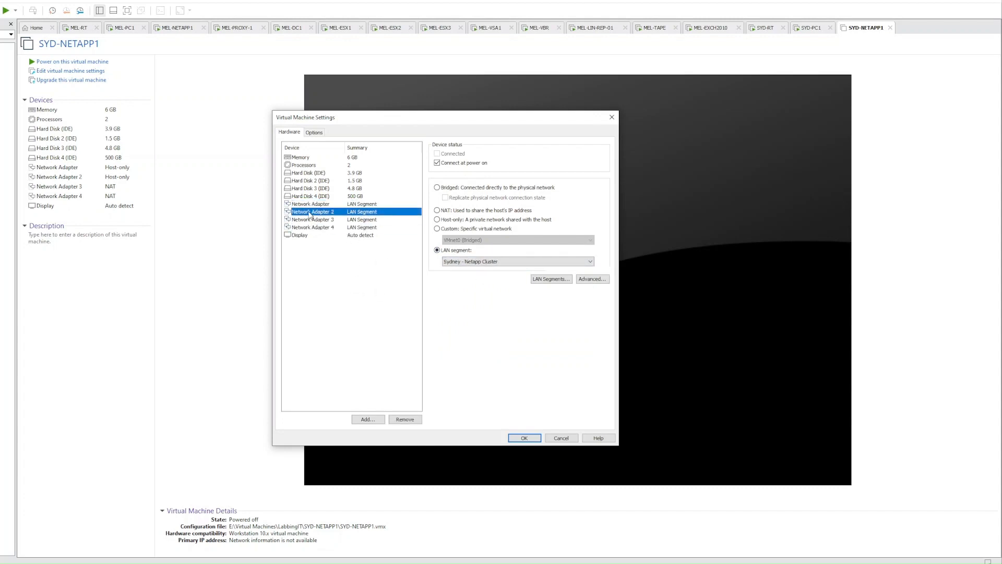
pyautogui.click(359, 228)
pyautogui.click(314, 206)
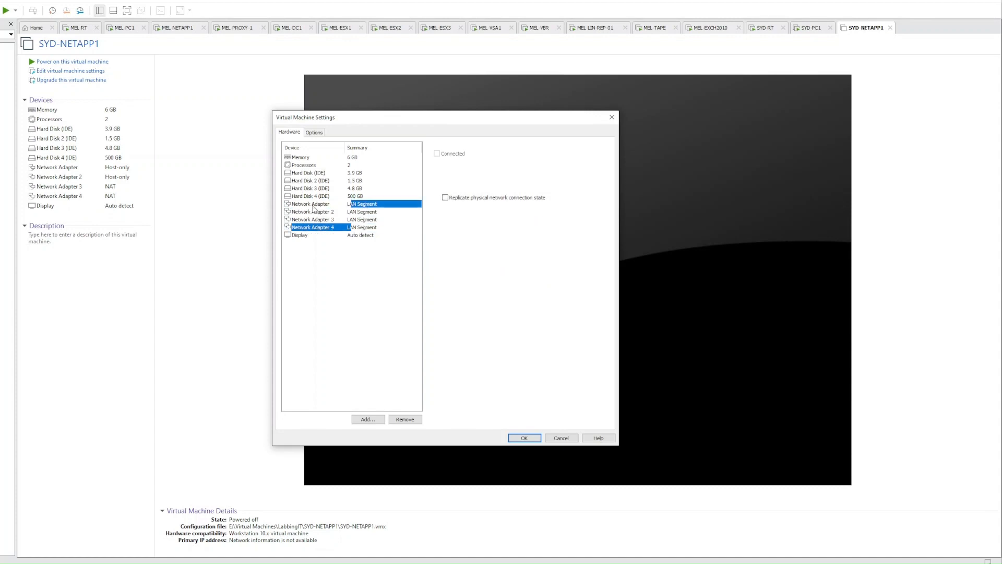
pyautogui.click(341, 213)
pyautogui.click(353, 205)
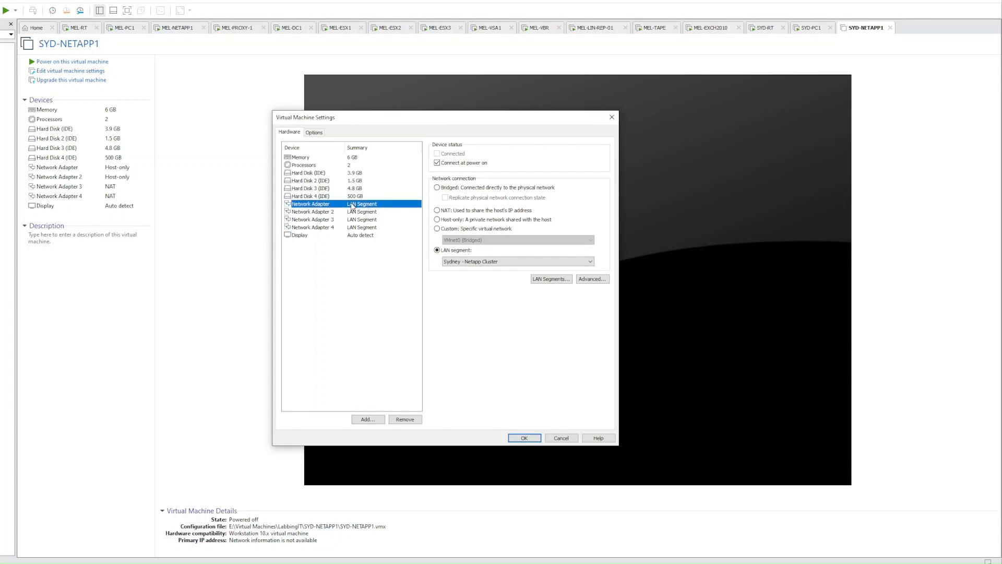
pyautogui.click(336, 213)
pyautogui.click(339, 228)
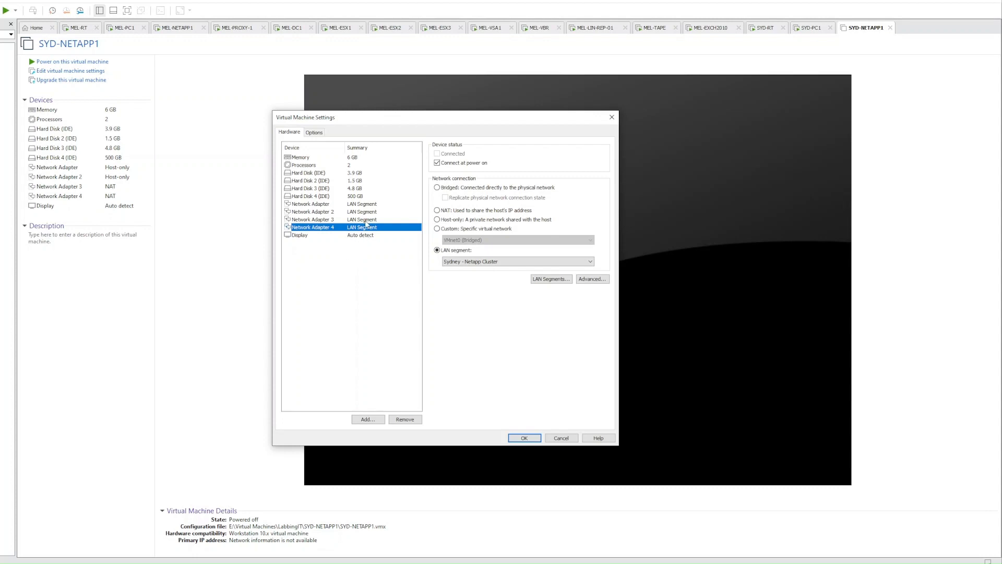
pyautogui.click(362, 206)
pyautogui.click(363, 213)
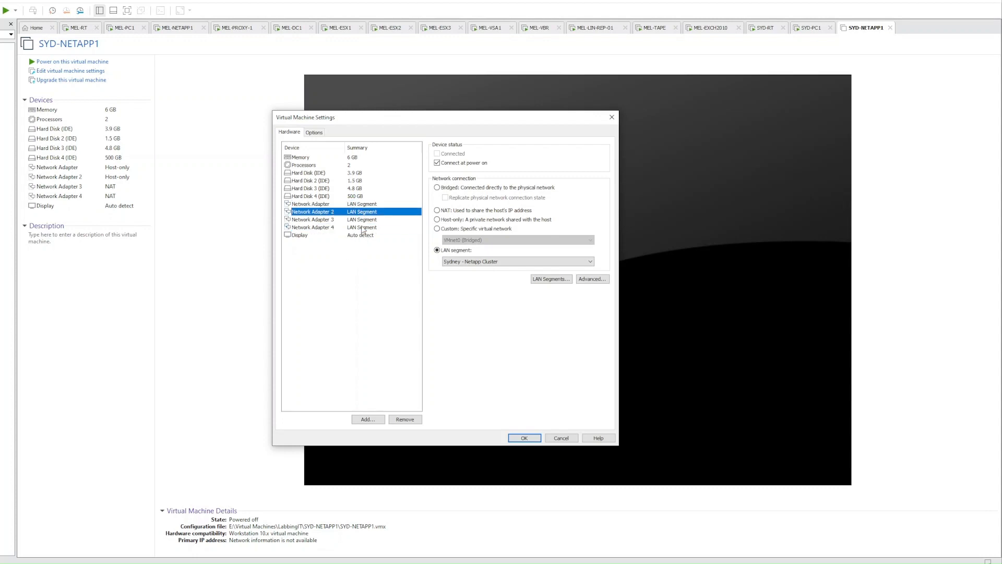
pyautogui.click(362, 228)
pyautogui.click(359, 222)
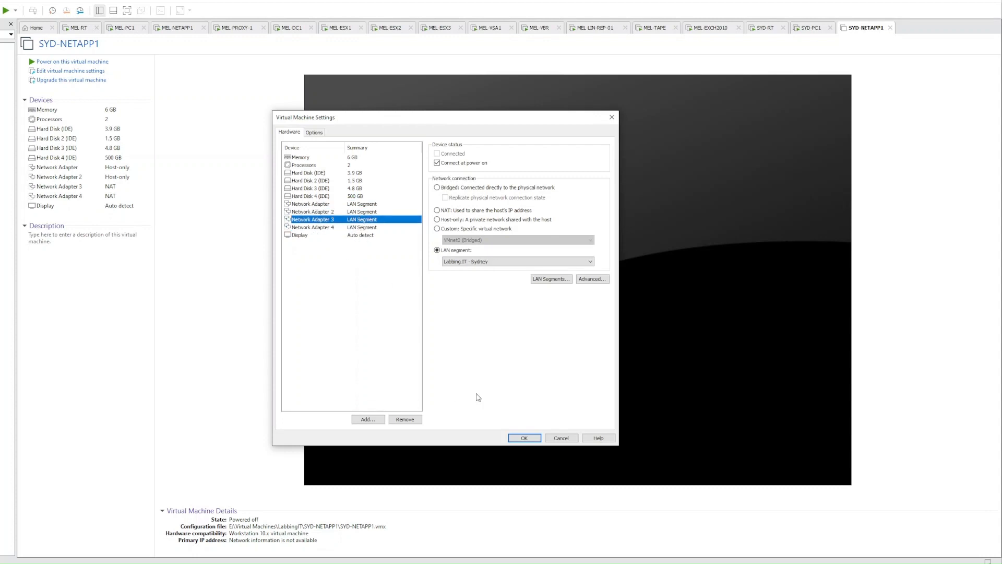
pyautogui.click(522, 439)
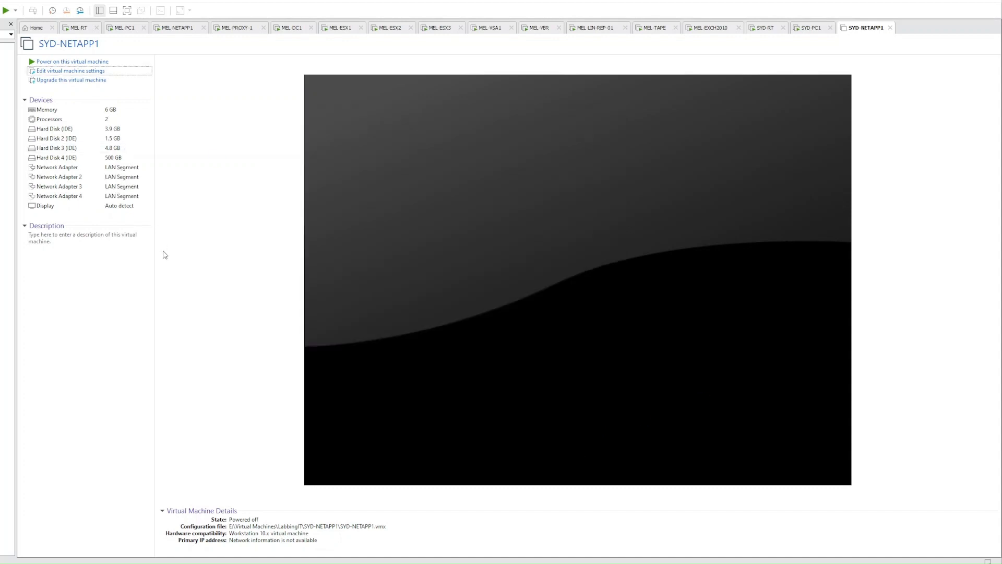
# Power on SYD-NETAPP1 and let it boot to the ONTAP login prompt
pyautogui.click(80, 61)
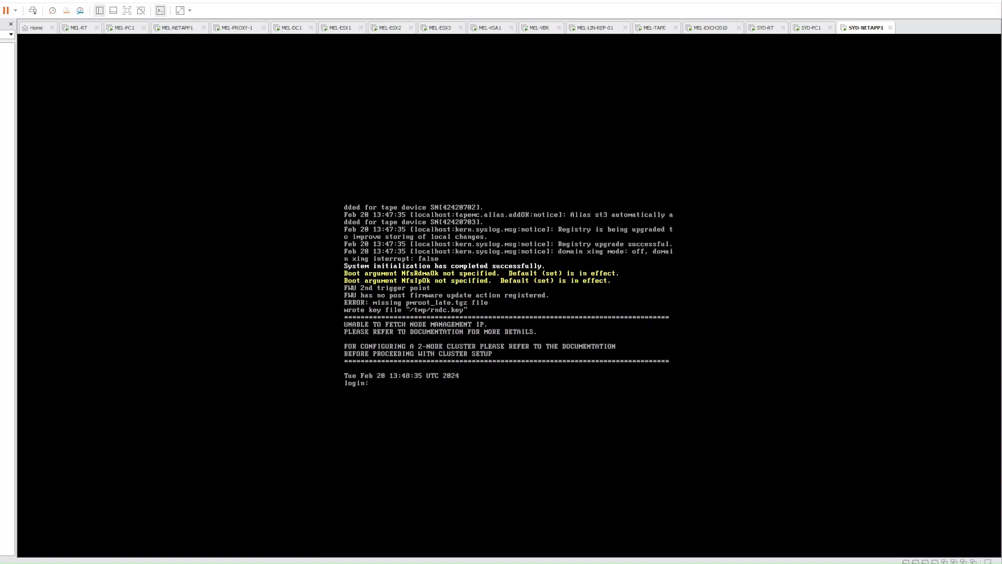
# Log in to the ONTAP console as admin
pyautogui.write('adminadmin')
pyautogui.press('Return')
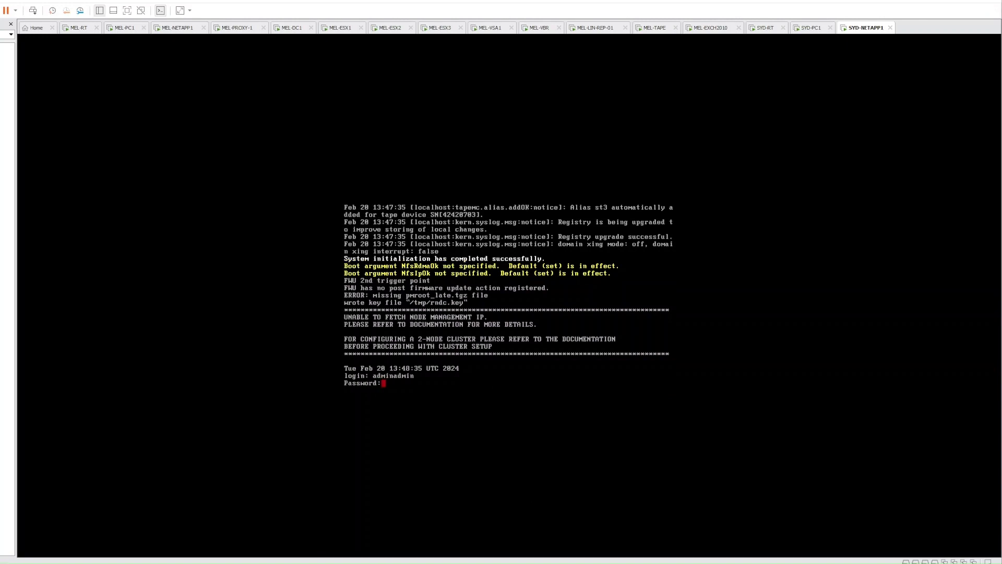
pyautogui.press('Return')
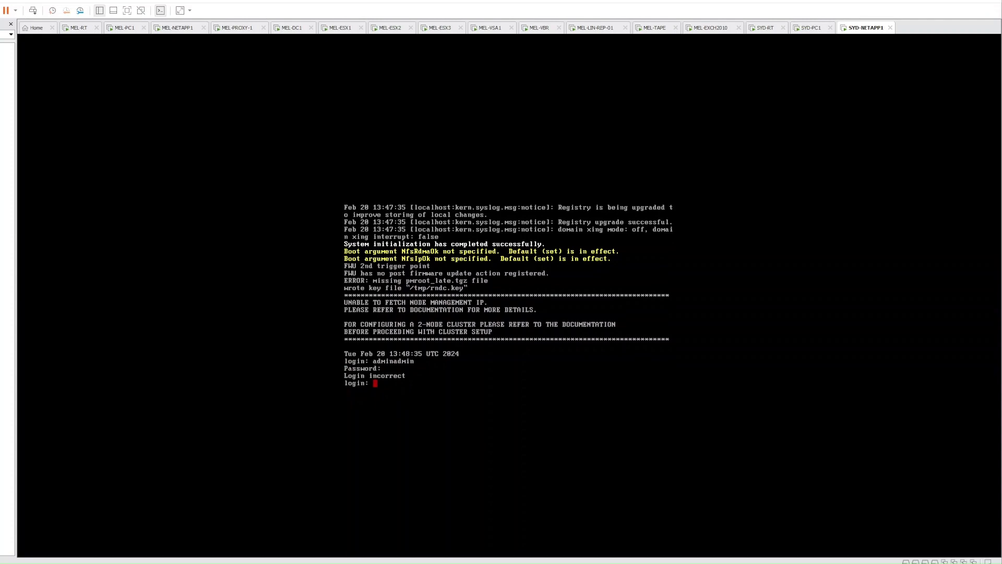
pyautogui.write('admin')
pyautogui.press('Return')
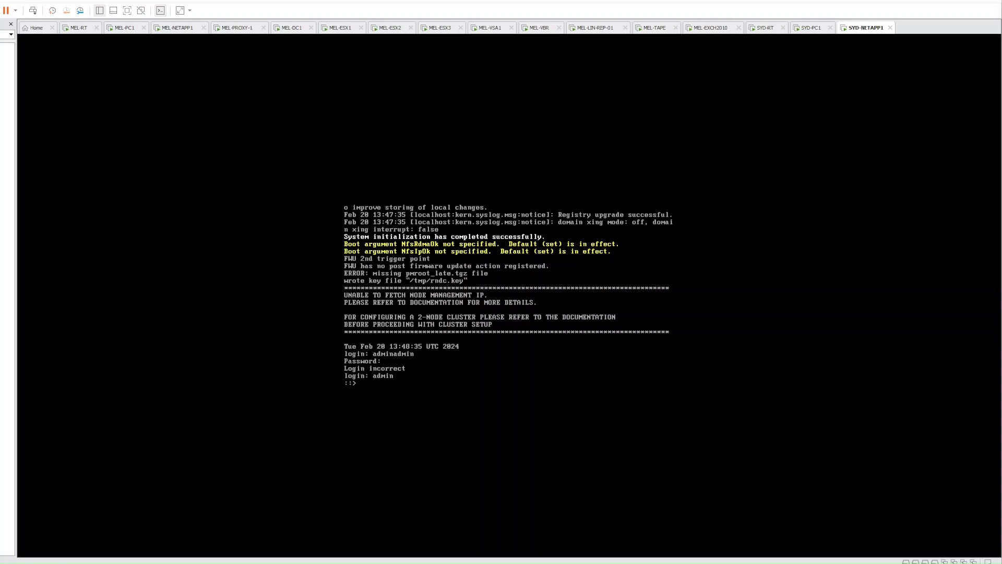
# Change the admin password with security login password -username admin
pyautogui.write('security lo')
pyautogui.write('vin')
pyautogui.press('BackSpace')
pyautogui.press('BackSpace')
pyautogui.press('BackSpace')
pyautogui.write('gin password -username admin')
pyautogui.press('Return')
pyautogui.press('Return')
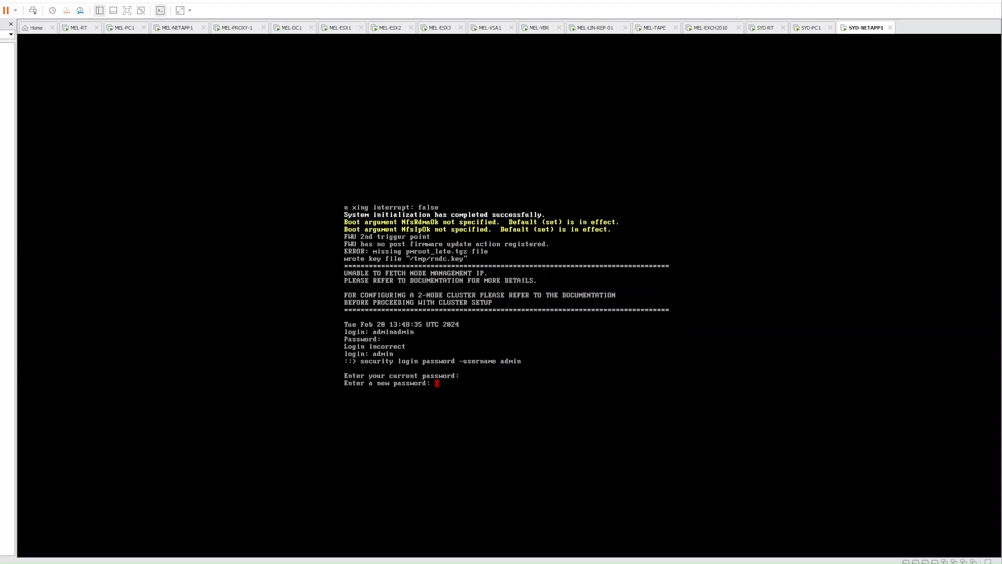
pyautogui.press('Return')
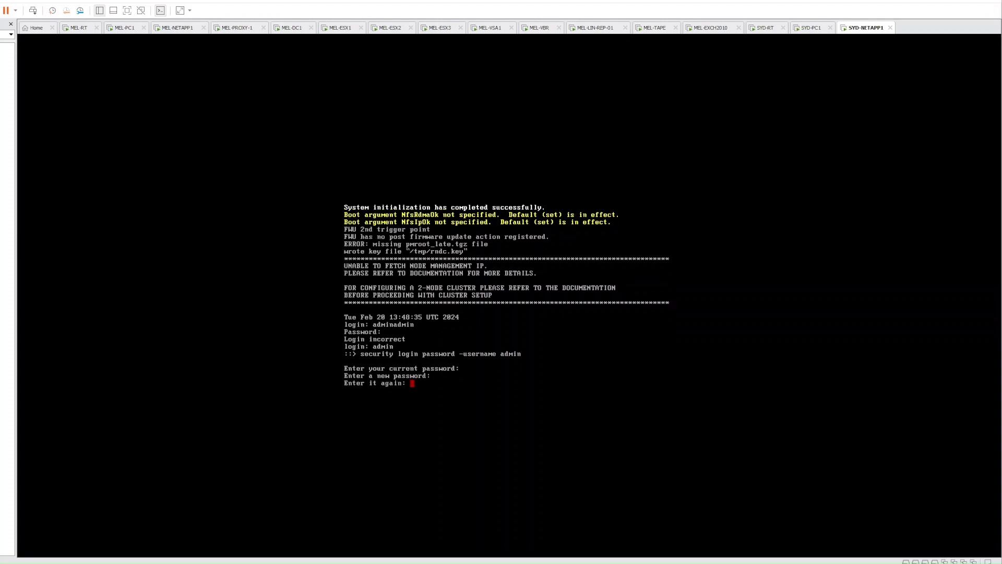
pyautogui.press('Return')
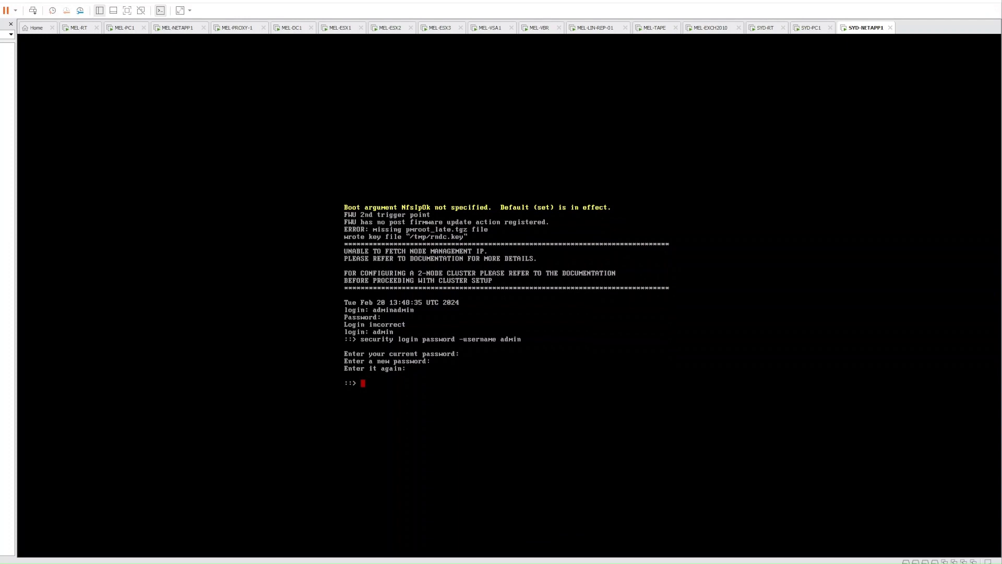
pyautogui.write('security login unlock -username dia')
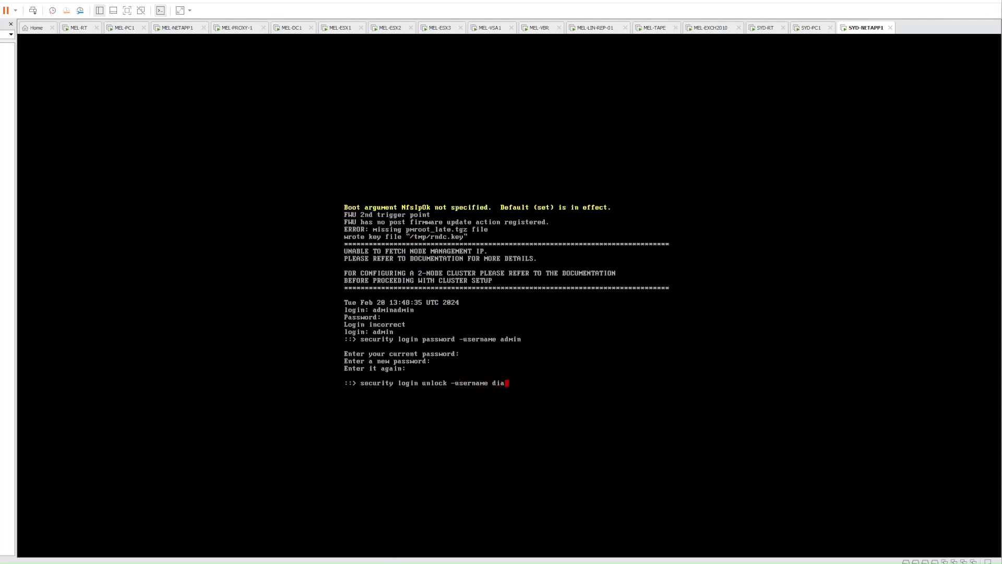
pyautogui.write('g')
# Unlock the diag account and give it a new password
pyautogui.press('Return')
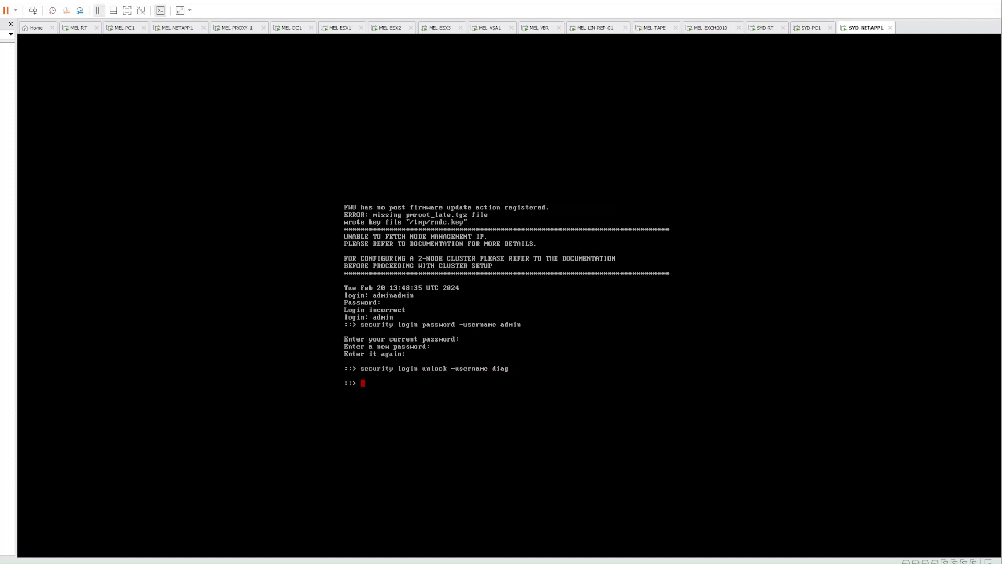
pyautogui.press('Up')
pyautogui.press('Up')
pyautogui.press('BackSpace')
pyautogui.press('BackSpace')
pyautogui.press('BackSpace')
pyautogui.press('BackSpace')
pyautogui.press('BackSpace')
pyautogui.write('d -username d')
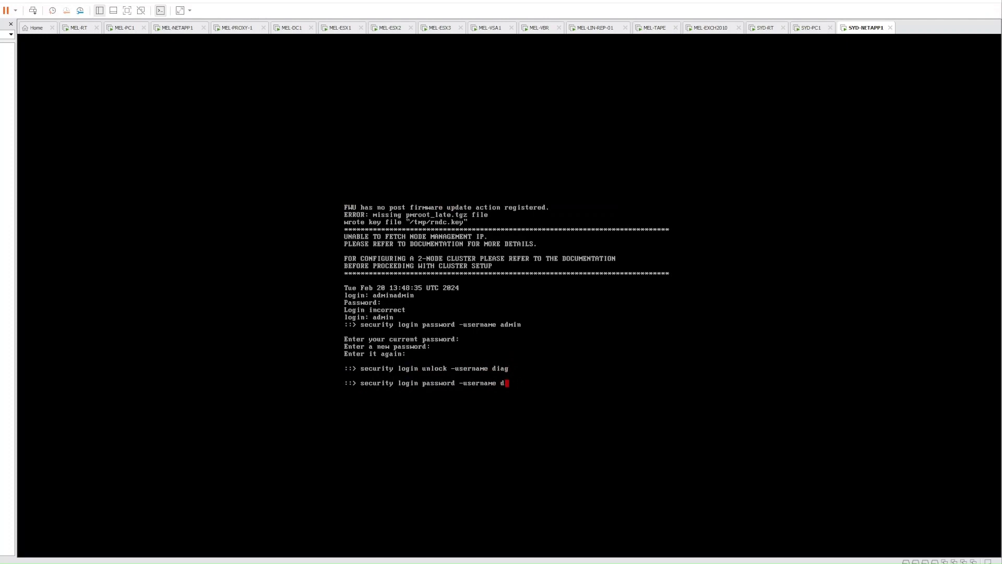
pyautogui.write('iag')
pyautogui.press('Return')
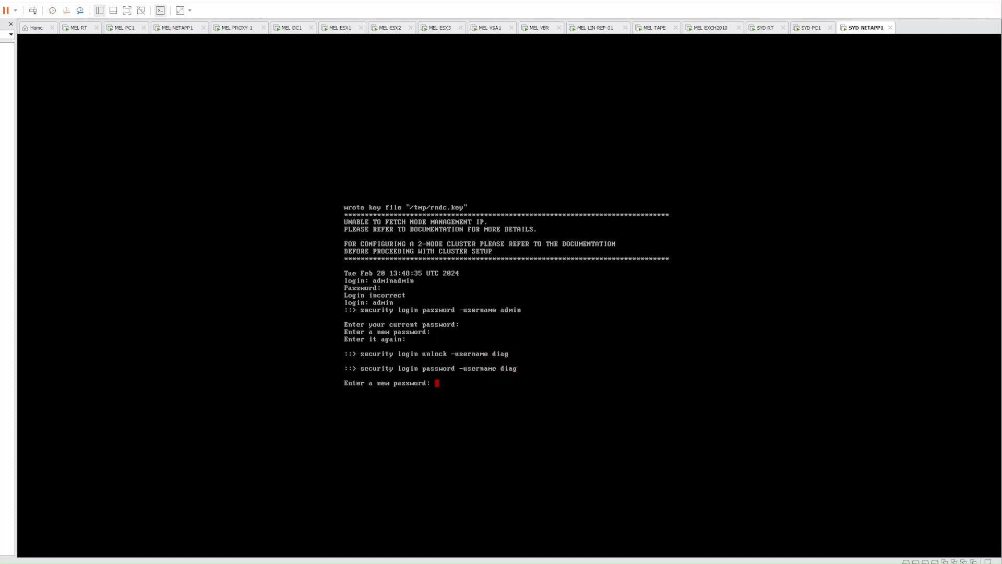
pyautogui.press('Return')
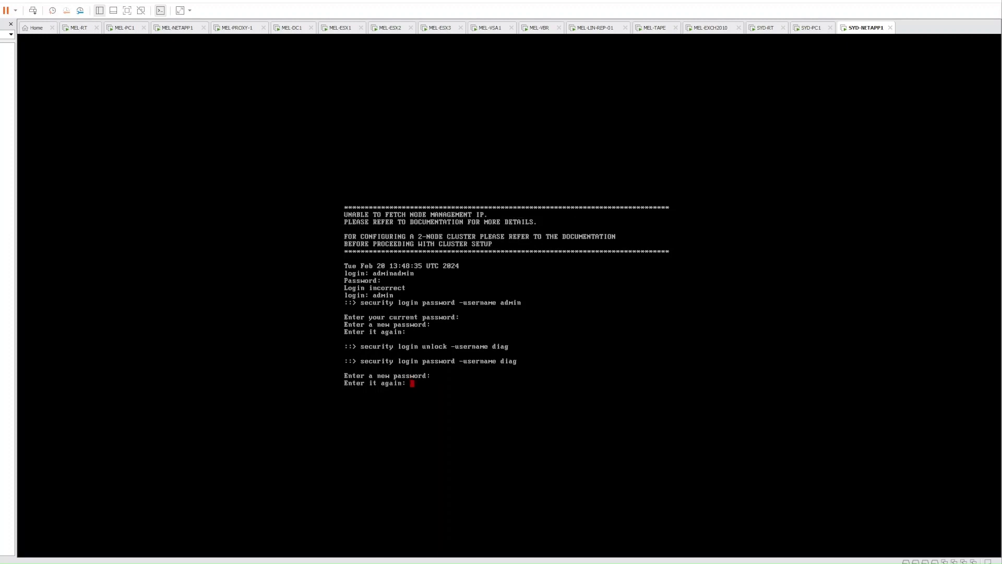
pyautogui.press('Return')
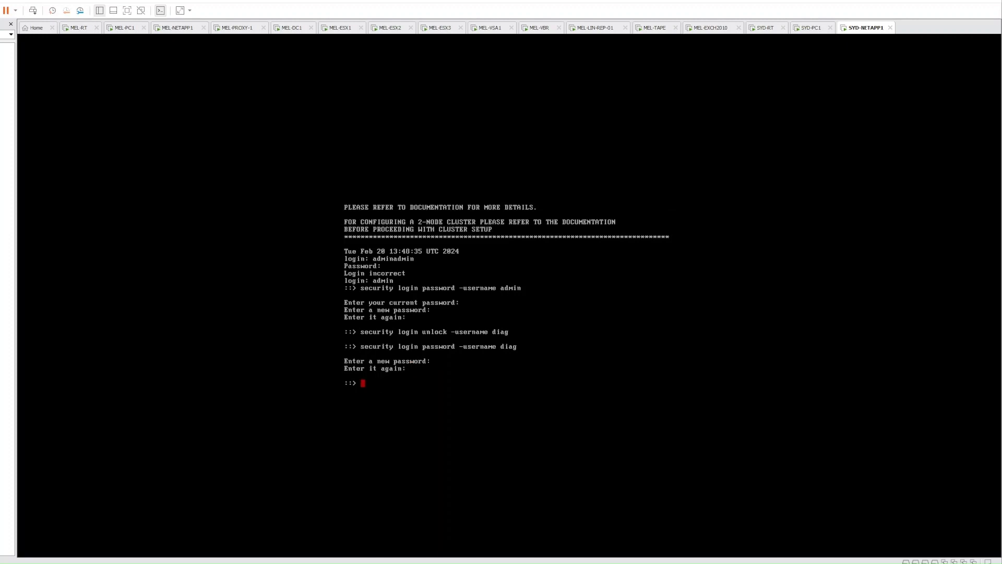
# Raise the session to advanced and then diagnostic privilege
pyautogui.write('set -privilege advanced')
pyautogui.press('Return')
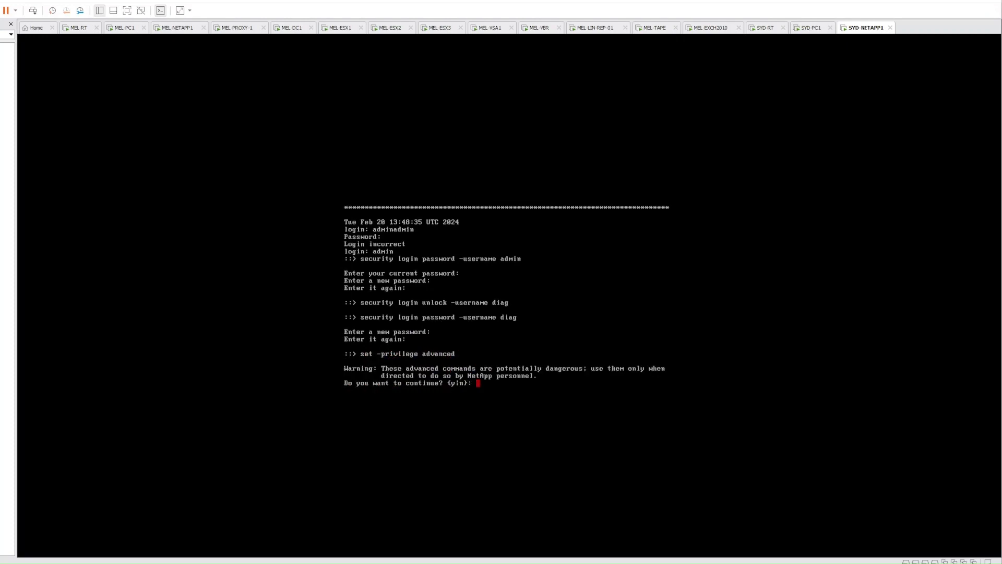
pyautogui.write('y')
pyautogui.press('Return')
pyautogui.write('set diag')
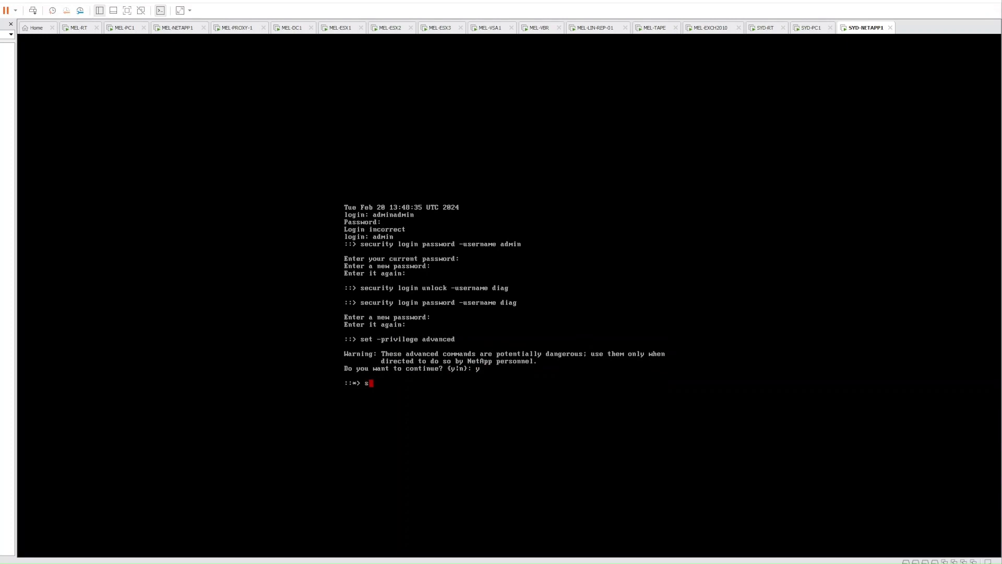
pyautogui.press('Return')
pyautogui.write('you want to continue? {y|n}:')
pyautogui.press('Return')
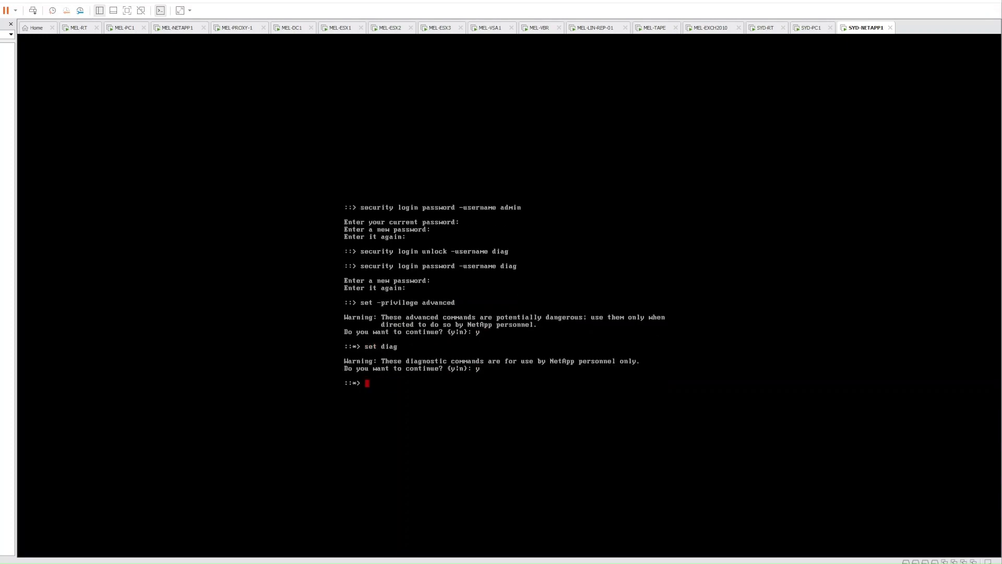
# Enter the local node's systemshell, logging in as diag
pyautogui.write('systemshell -node local')
pyautogui.press('Return')
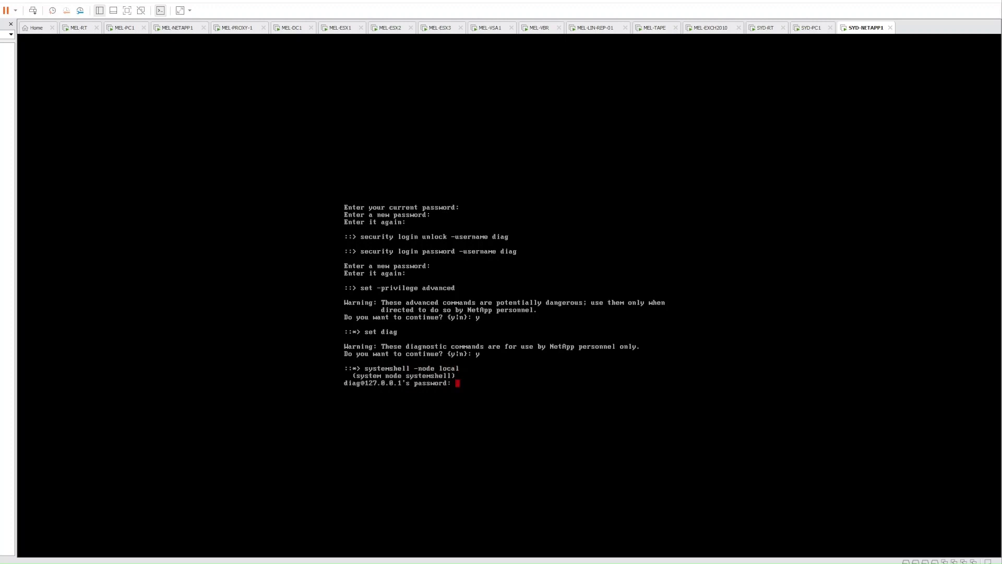
pyautogui.press('Return')
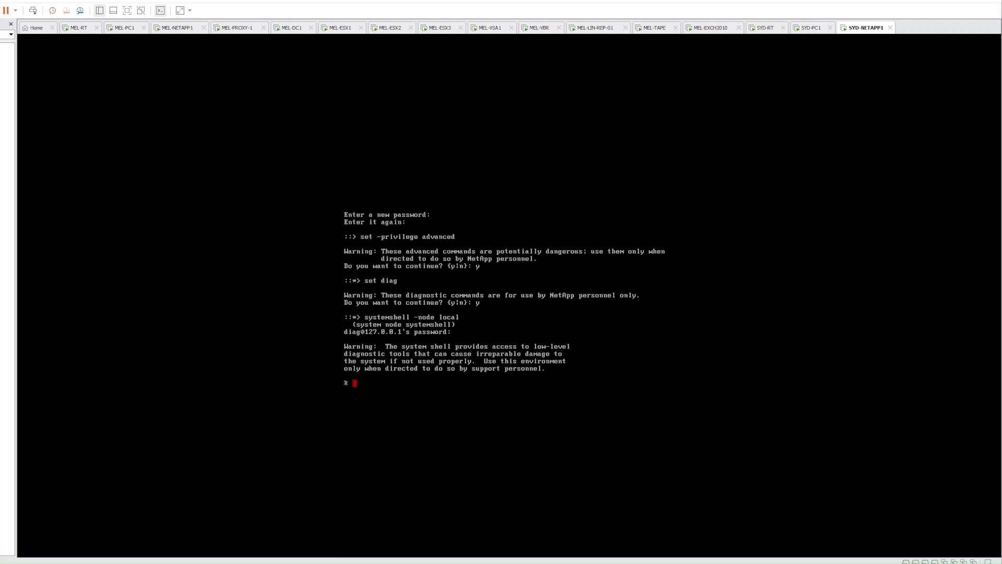
pyautogui.write('setenv PATH "${PATH}:/usr/sbin"')
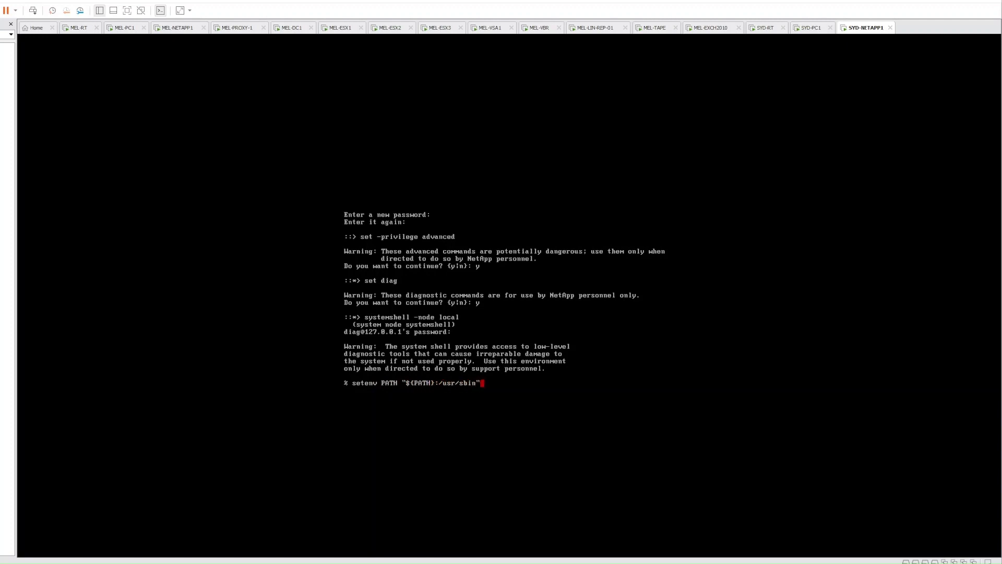
# Add /usr/sbin to PATH and list the files in /sim/dev/,disks
pyautogui.press('Return')
pyautogui.write('c')
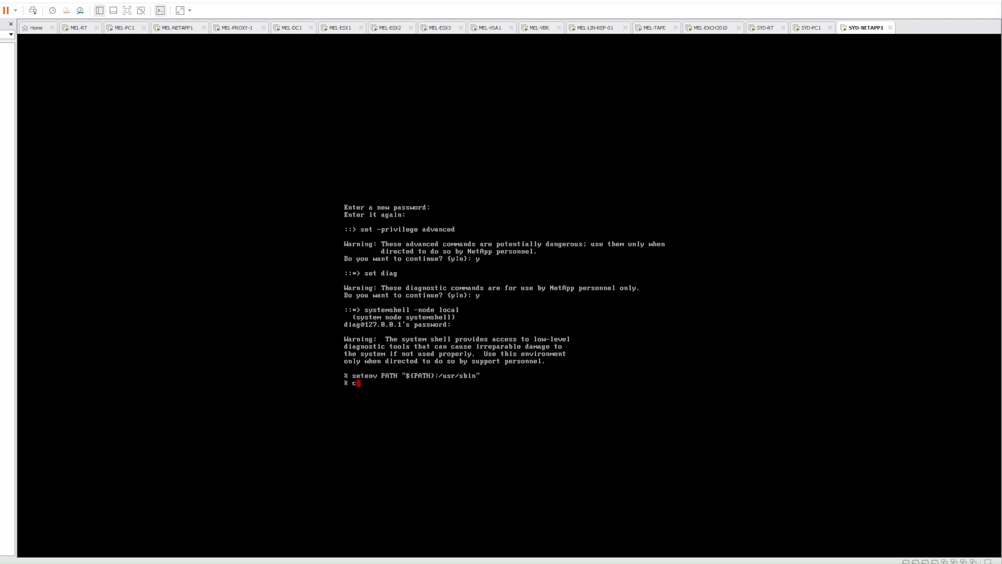
pyautogui.write('d /sim/dev/,disks/')
pyautogui.press('Return')
pyautogui.write('ls')
pyautogui.press('Return')
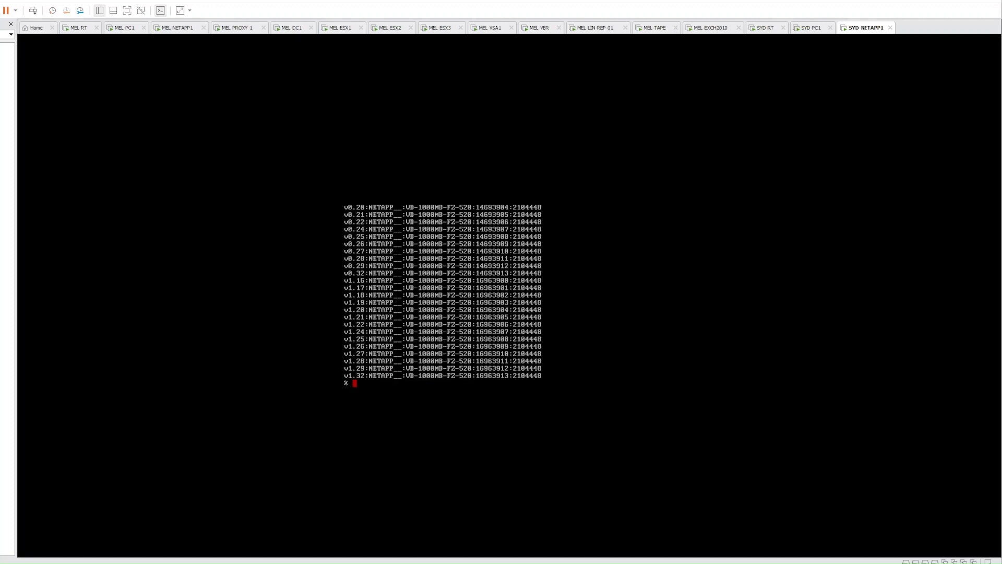
# Delete the v0* and v1* disk files and the ,reservations file with sudo rm
pyautogui.write('sudo rm v0*')
pyautogui.press('Return')
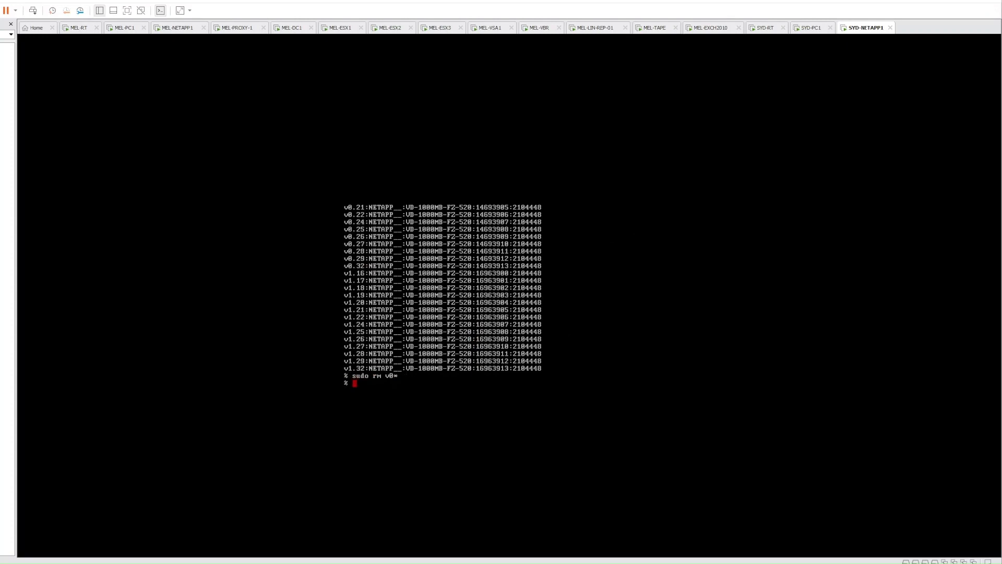
pyautogui.press('Up')
pyautogui.press('Left')
pyautogui.write('sudo rm')
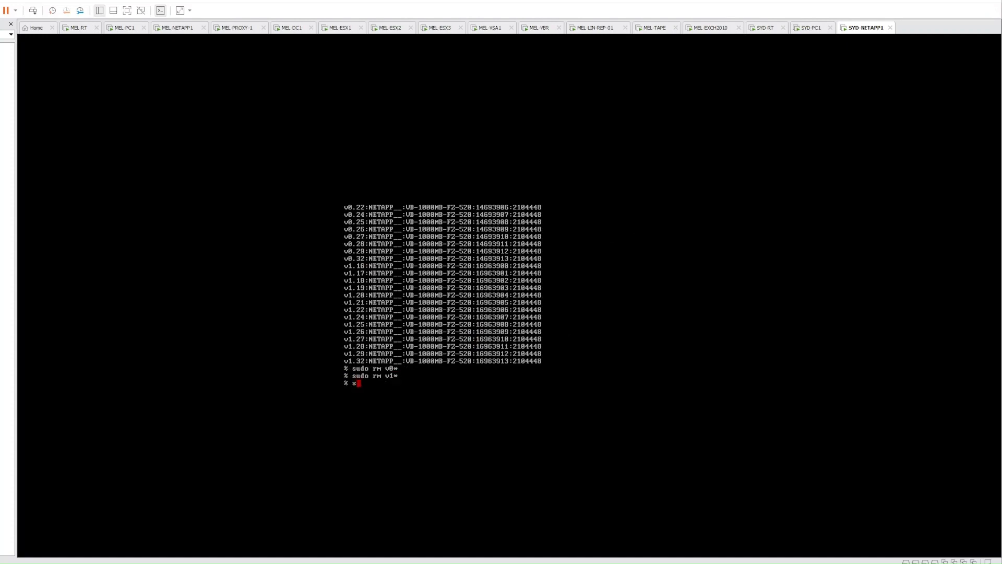
pyautogui.write(' ,reservations')
pyautogui.press('Return')
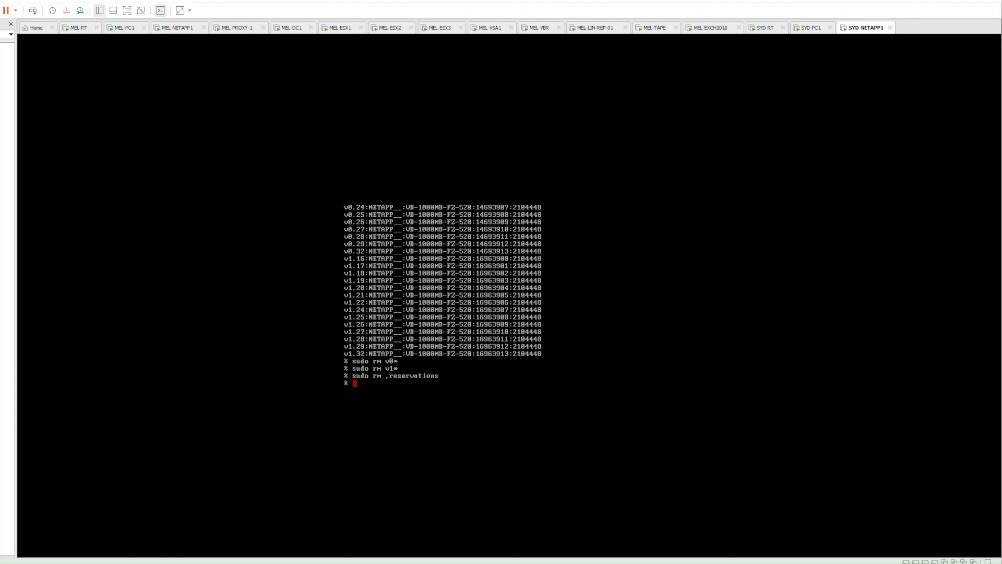
# From /sim/dev, list the available disk types with vsim_makedisks -h
pyautogui.write('cd /sim/dev')
pyautogui.press('Return')
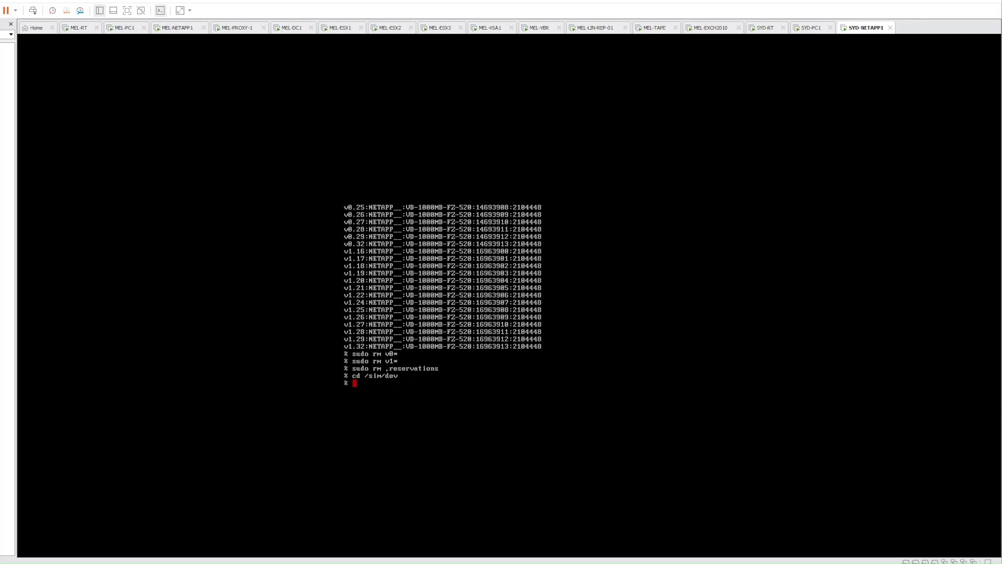
pyautogui.write('vsim_makedisks -h')
pyautogui.press('Return')
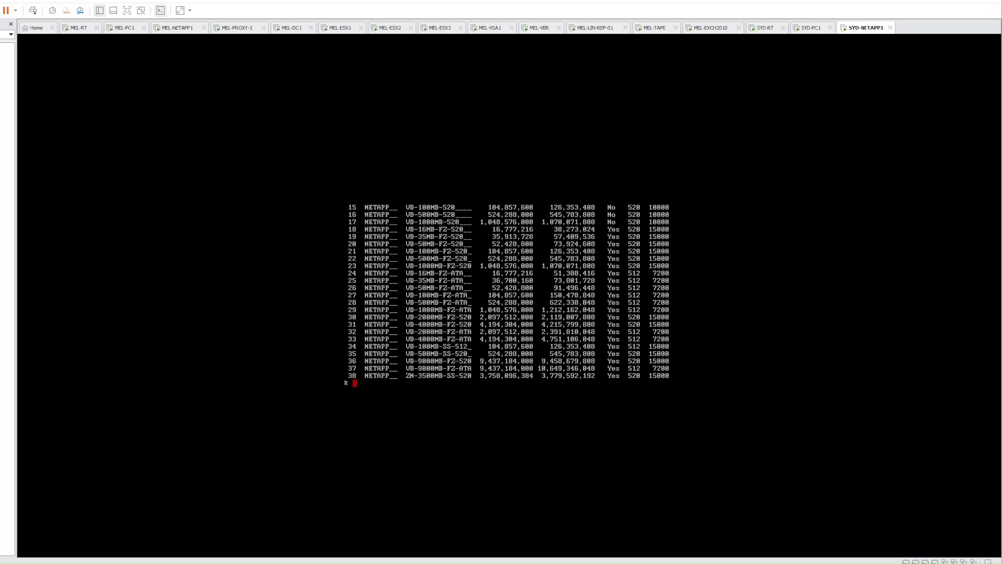
# Create fourteen type-36 disks on adapters 0 and 1 with sudo vsim_makedisks
pyautogui.write('sudo vsim_makedisks -n 14 -t 36 -a 0')
pyautogui.press('Return')
pyautogui.press('Up')
pyautogui.press('BackSpace')
pyautogui.write('1')
pyautogui.press('Return')
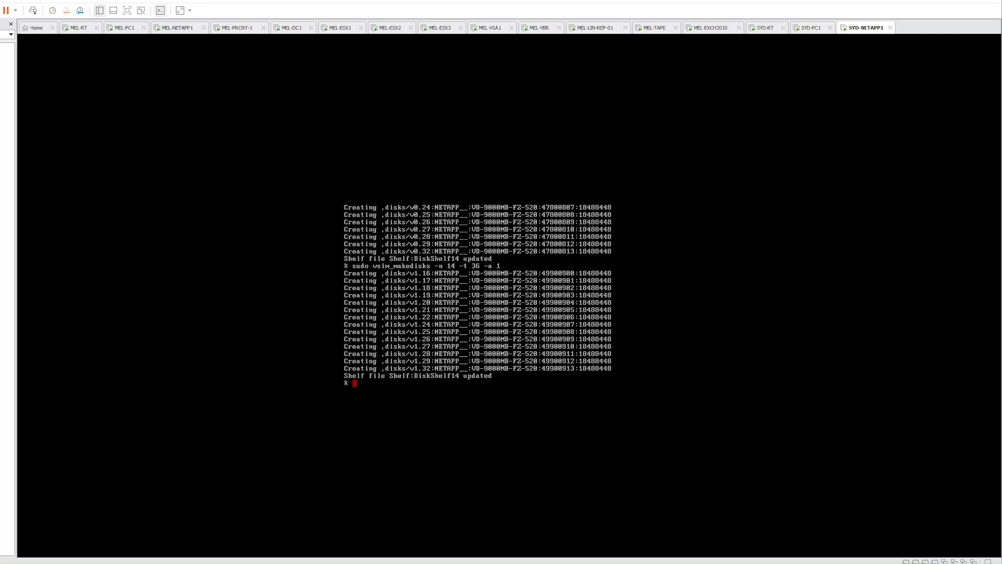
# Create the same fourteen disks on adapters 2 and 3, then exit the systemshell
pyautogui.press('Up')
pyautogui.press('BackSpace')
pyautogui.write('2')
pyautogui.press('Return')
pyautogui.press('Up')
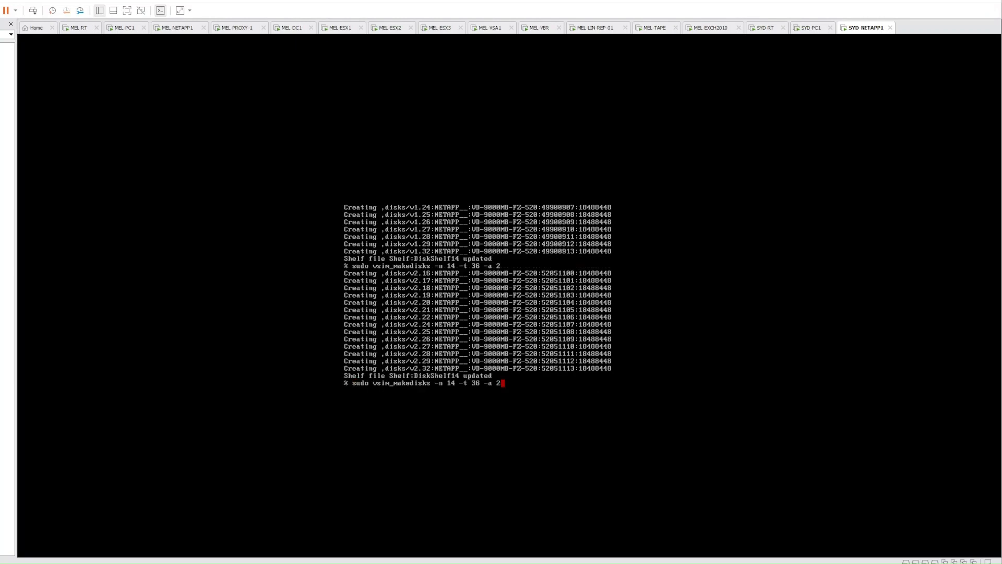
pyautogui.press('BackSpace')
pyautogui.write('3')
pyautogui.press('Return')
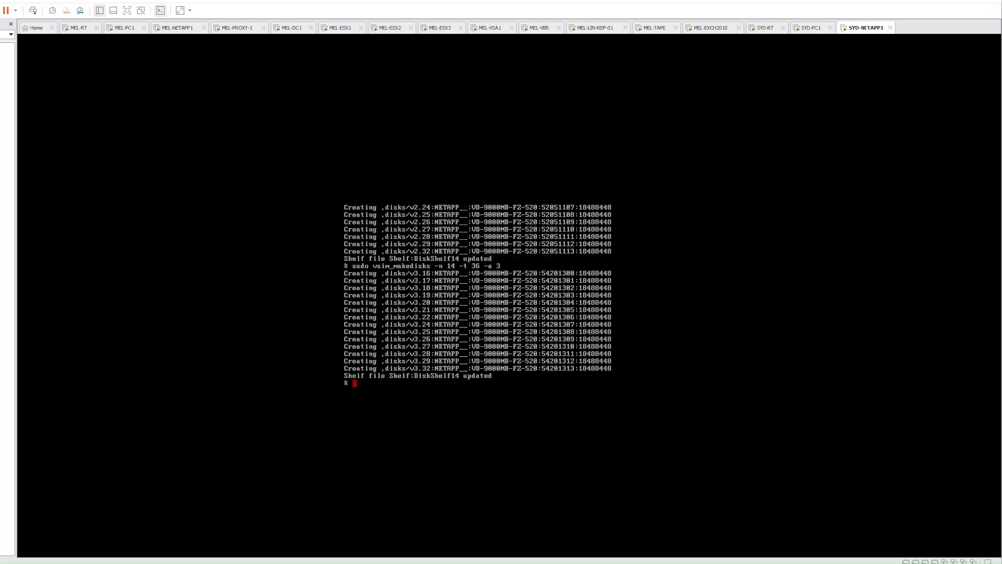
pyautogui.write('exit')
pyautogui.press('Return')
# Reboot the node, confirming with y, and interrupt startup with Ctrl-C for the boot menu
pyautogui.write('reboot')
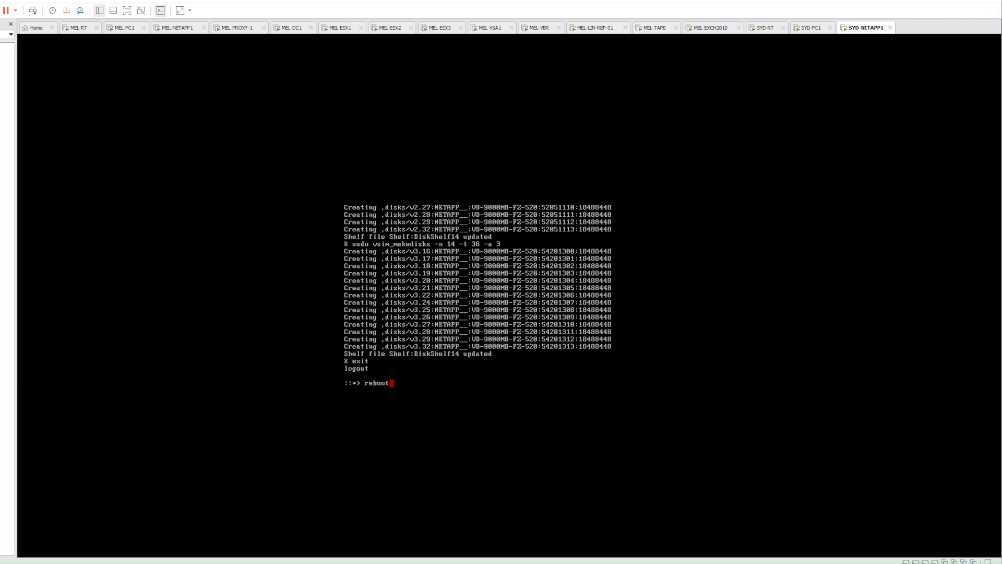
pyautogui.press('Return')
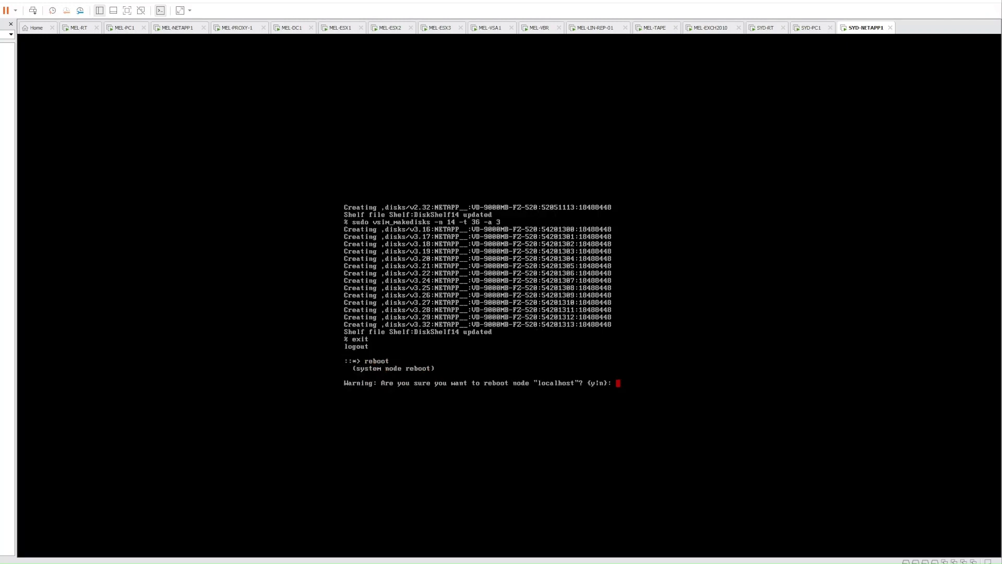
pyautogui.write('y')
pyautogui.press('Return')
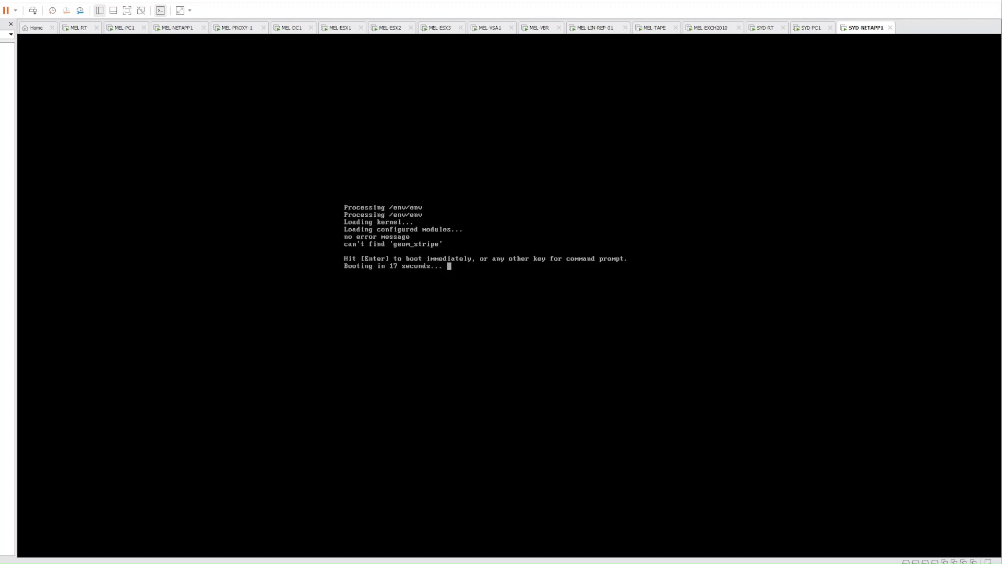
pyautogui.press('Return')
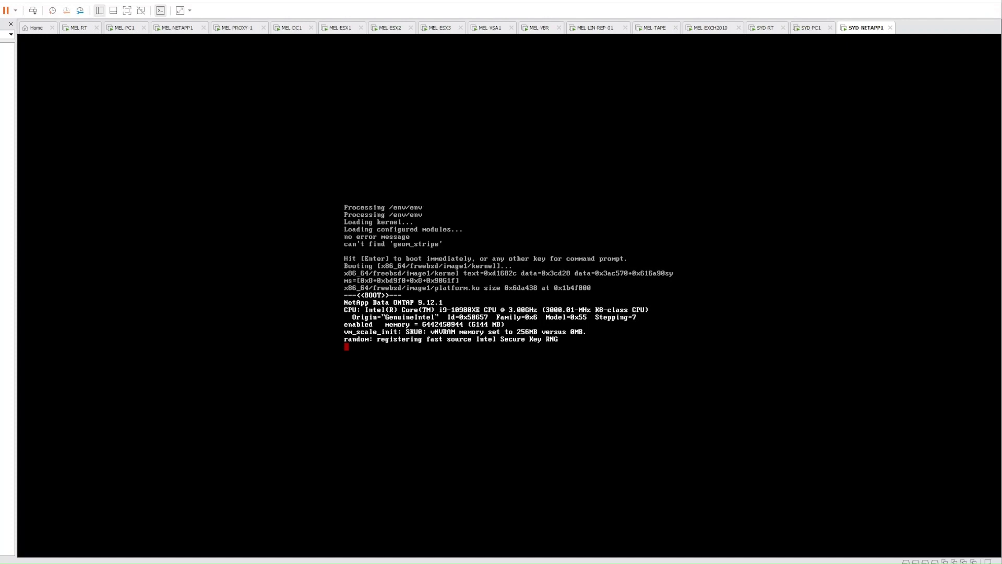
pyautogui.hotkey('ctrl', 'c')
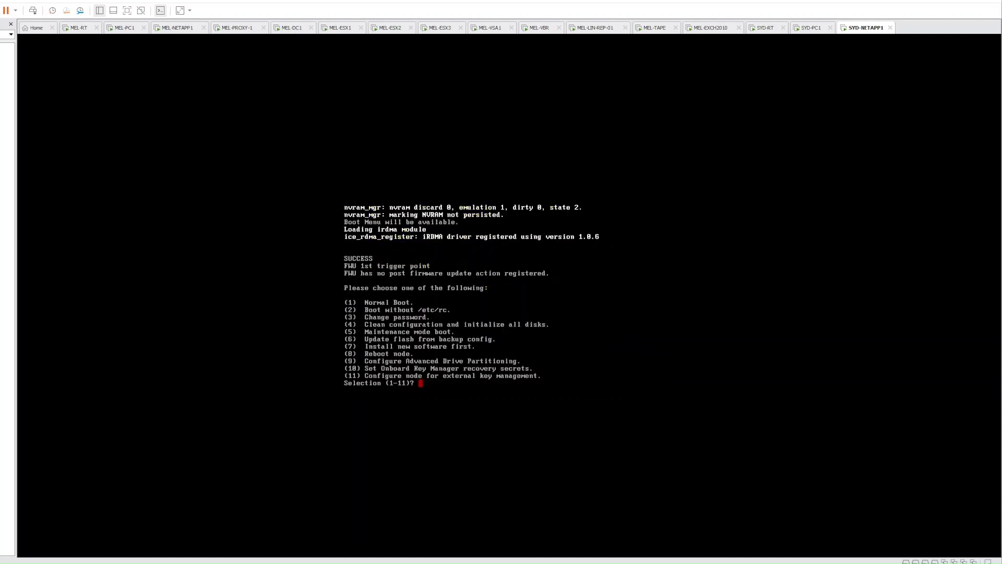
# Choose boot menu option 4 and answer yes twice to zero disks and reset configuration
pyautogui.write('4')
pyautogui.press('Return')
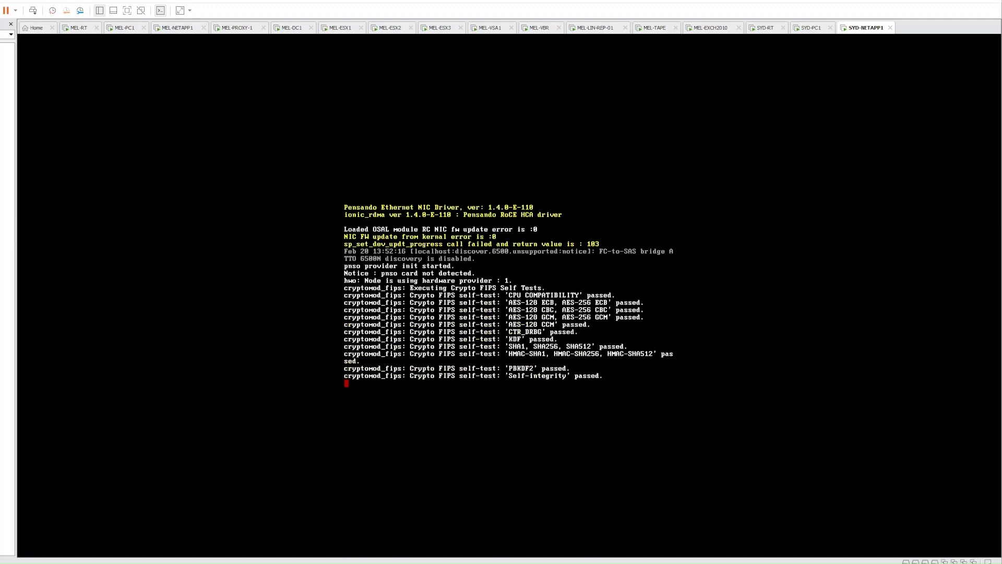
pyautogui.write('yes')
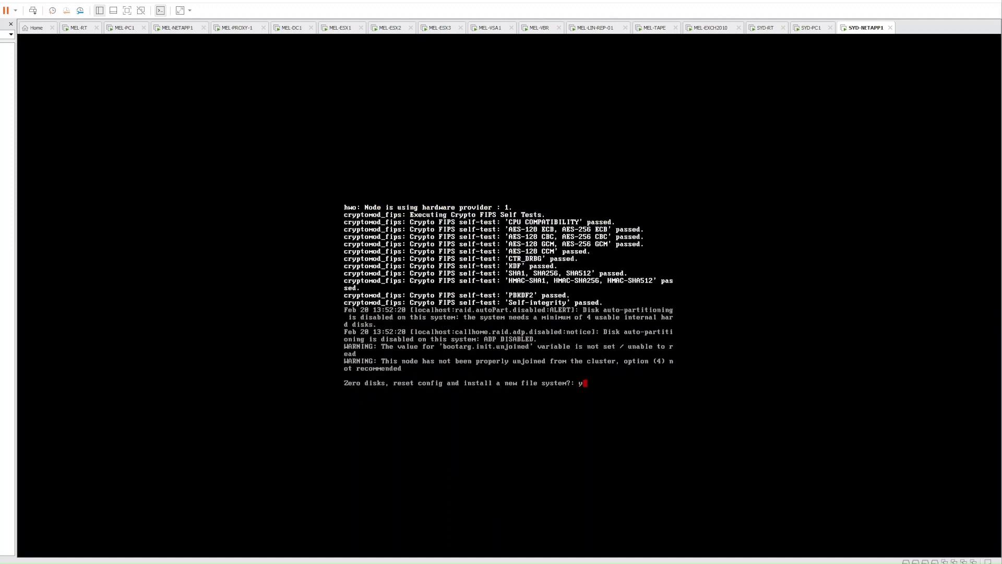
pyautogui.press('Return')
pyautogui.write('yes')
pyautogui.press('Return')
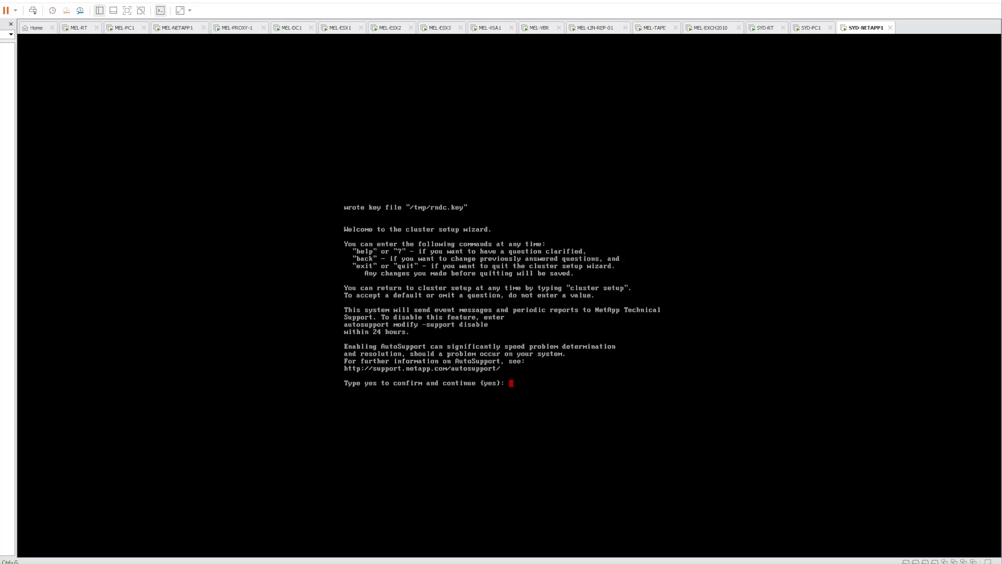
# Acknowledge AutoSupport with yes and accept e0c as the node management port
pyautogui.write('yes')
pyautogui.press('Return')
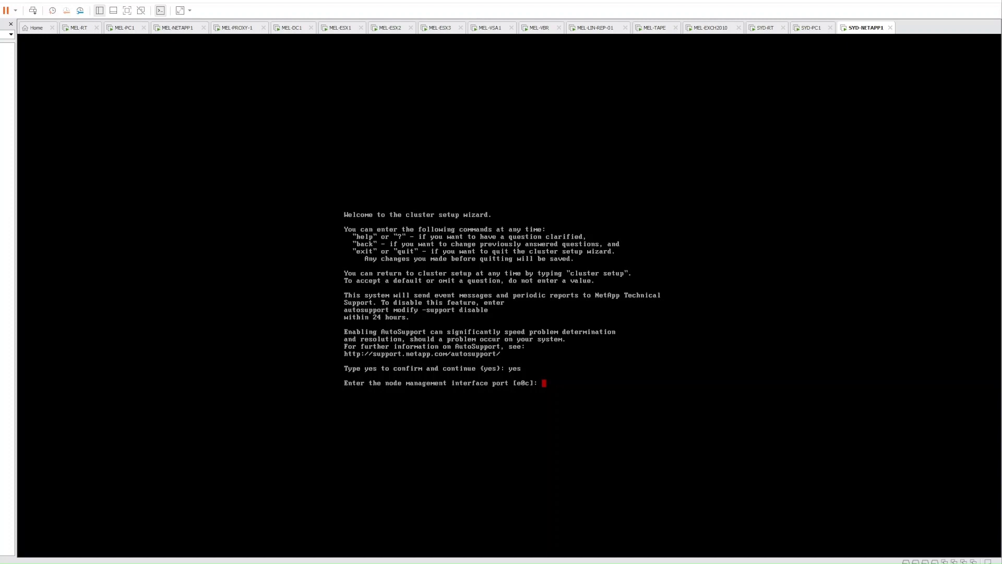
pyautogui.press('Return')
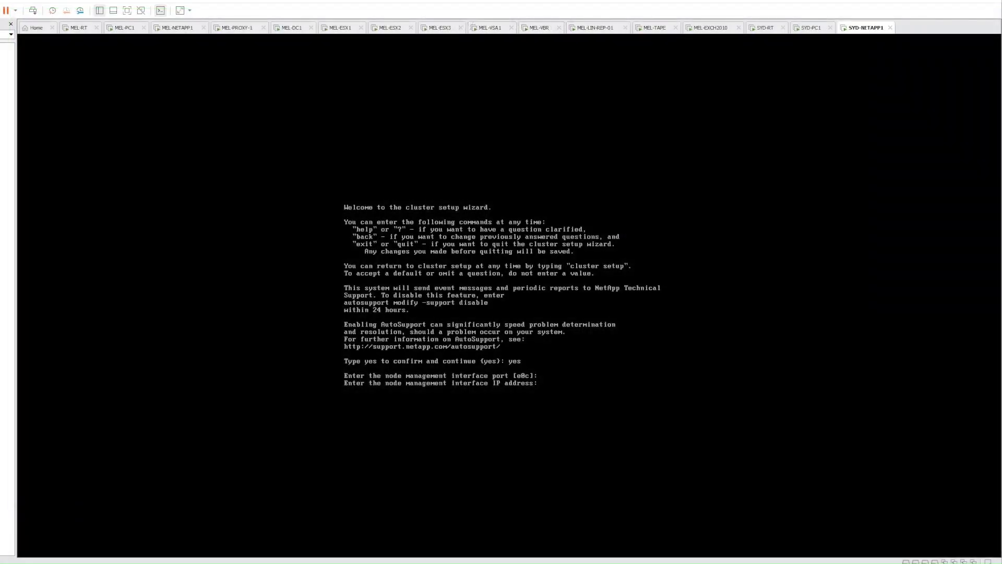
# Give the node management interface IP 192.168.20.5, netmask 255.255.255.0 and gateway 192.168.20.1, then continue in the CLI
pyautogui.write('192.168.20.5')
pyautogui.press('Return')
pyautogui.write('255.255.25')
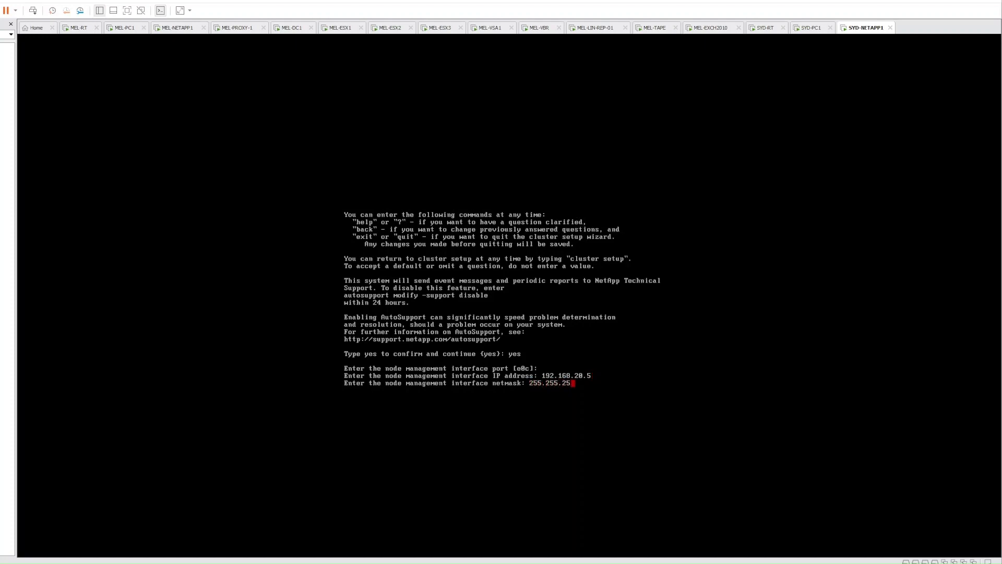
pyautogui.write('5.0')
pyautogui.press('Return')
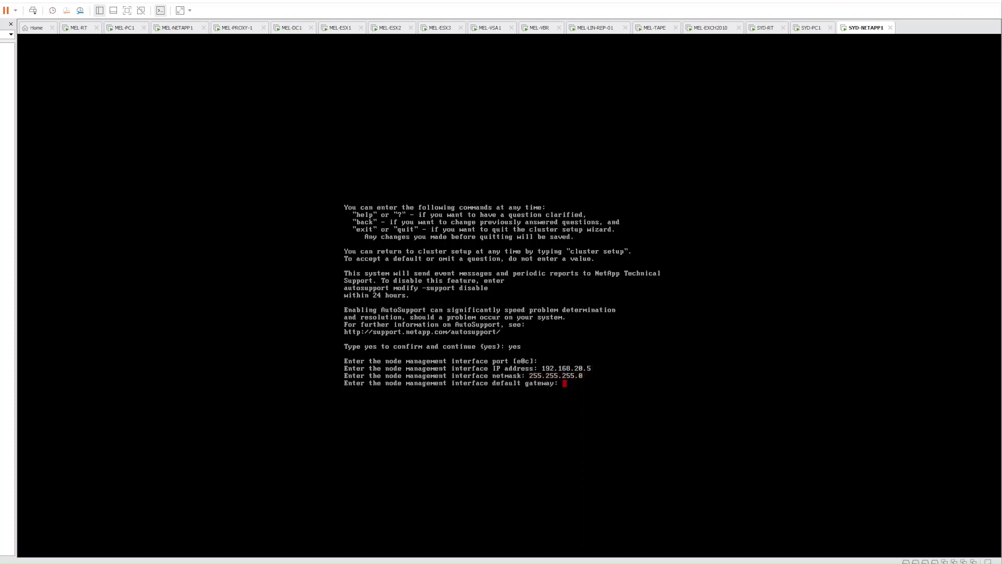
pyautogui.write('192.168.20.1')
pyautogui.press('Return')
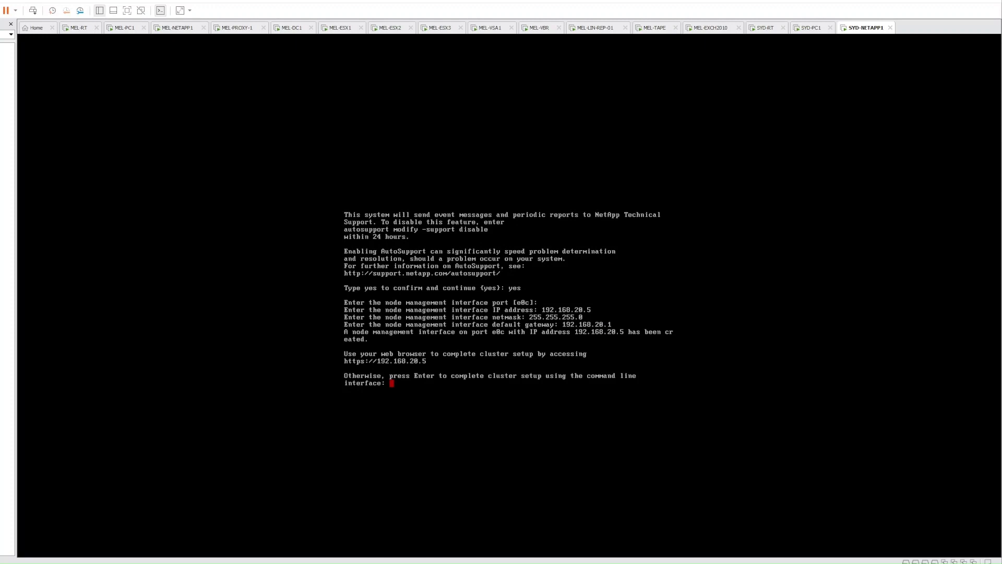
pyautogui.press('Return')
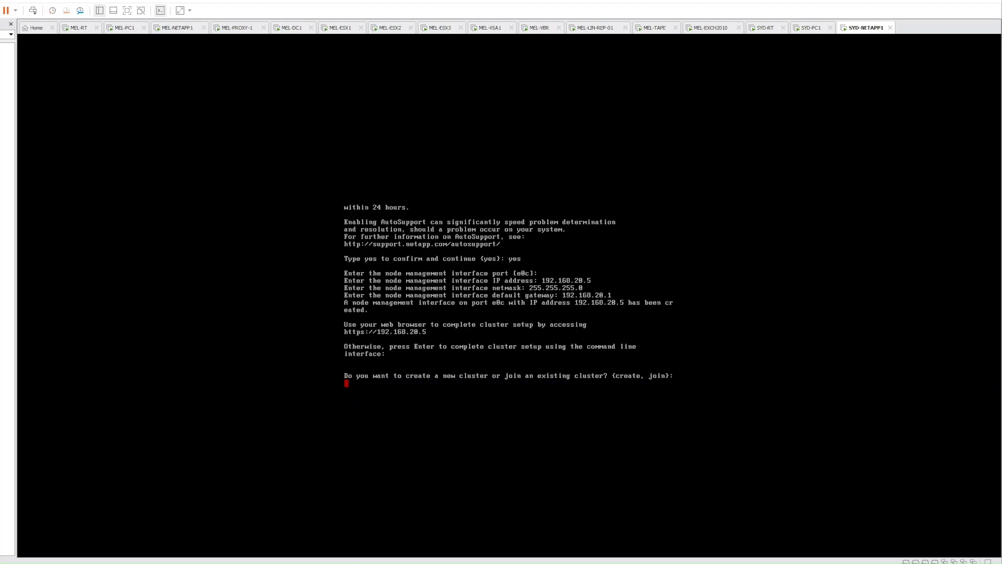
# Choose to create a new single-node cluster and set and confirm the admin password
pyautogui.write('create')
pyautogui.press('Return')
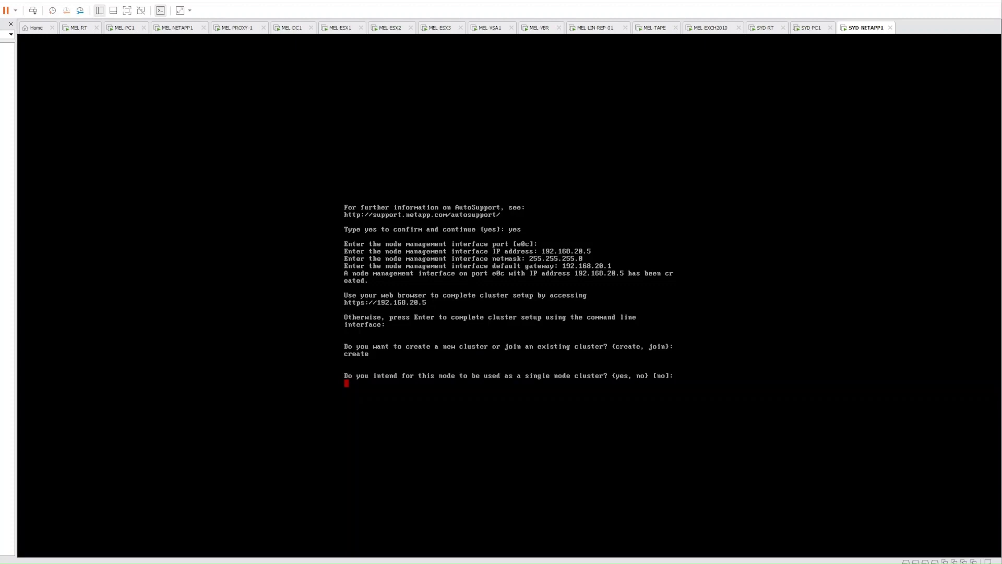
pyautogui.write('yes')
pyautogui.press('Return')
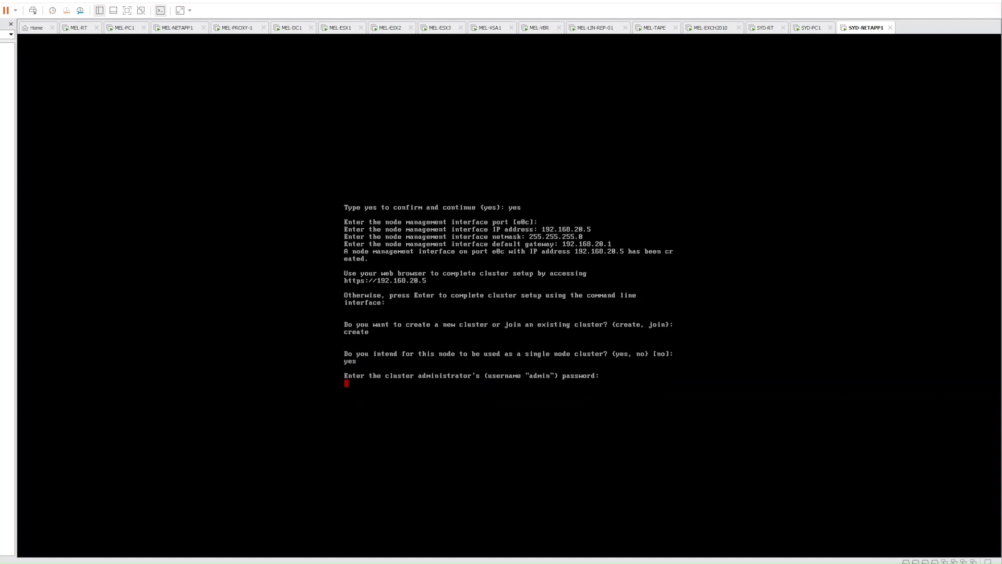
pyautogui.press('Return')
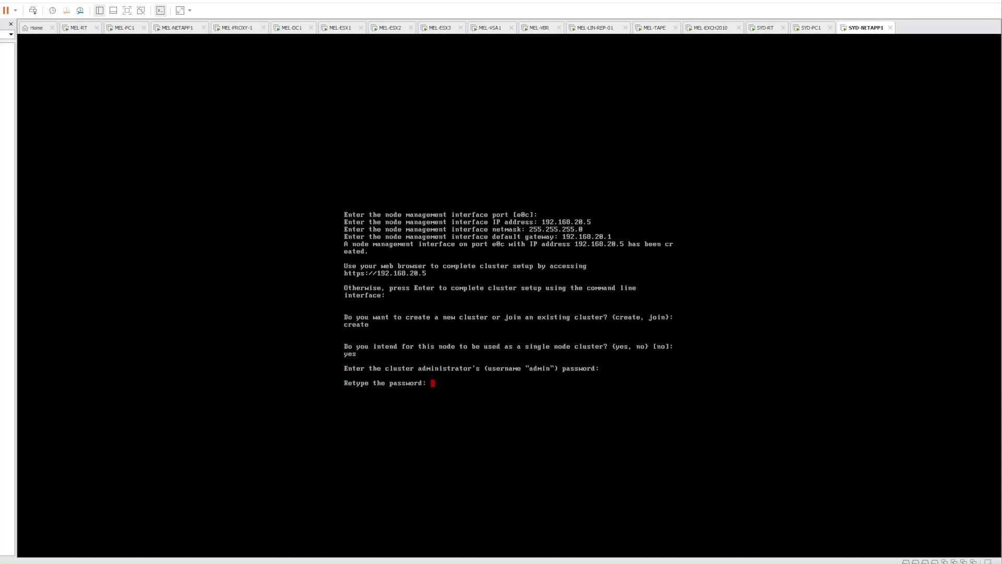
pyautogui.press('Return')
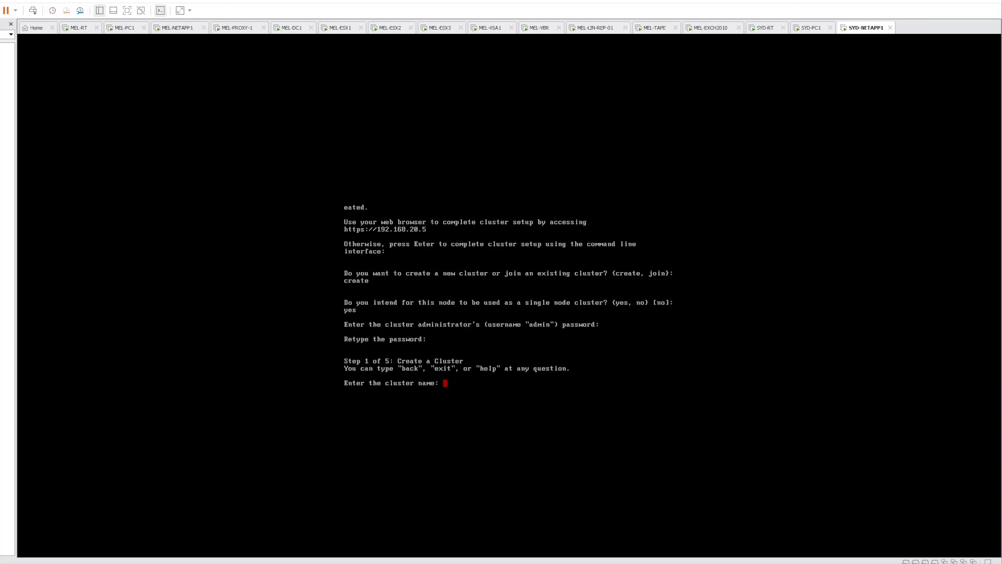
# Name the cluster SYD-NETAPP-SECONDARY, correcting the mistyped PRIMARY, and create it
pyautogui.write('SYD-')
pyautogui.write('NETAPP')
pyautogui.write('-P')
pyautogui.write('RIMARY')
pyautogui.press('BackSpace')
pyautogui.press('BackSpace')
pyautogui.press('BackSpace')
pyautogui.press('BackSpace')
pyautogui.press('BackSpace')
pyautogui.press('BackSpace')
pyautogui.press('BackSpace')
pyautogui.write('SECONDARY')
pyautogui.press('Return')
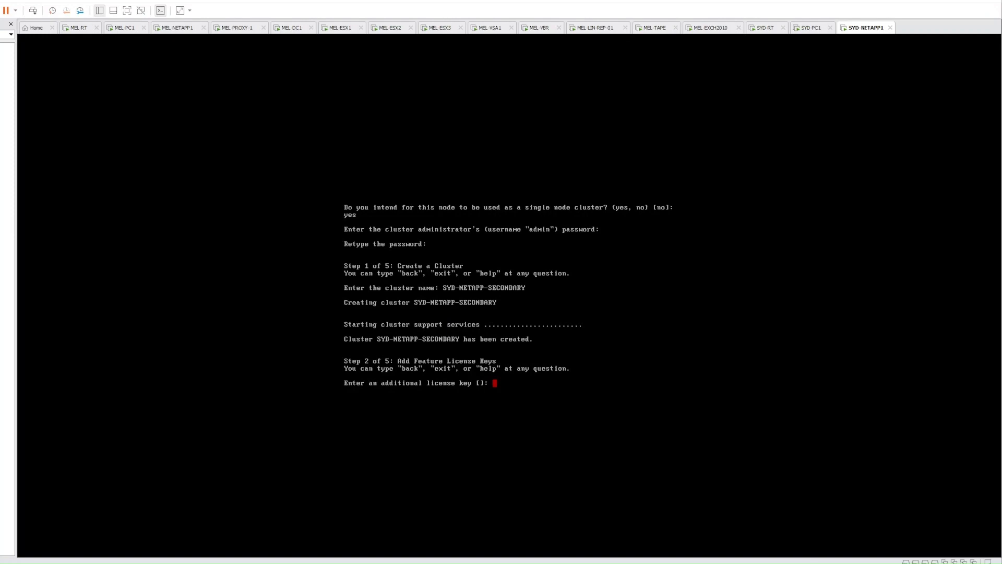
# Skip the license key and set cluster management to port e0c, IP 192.168.20.6, netmask 255.255.255.0
pyautogui.press('Return')
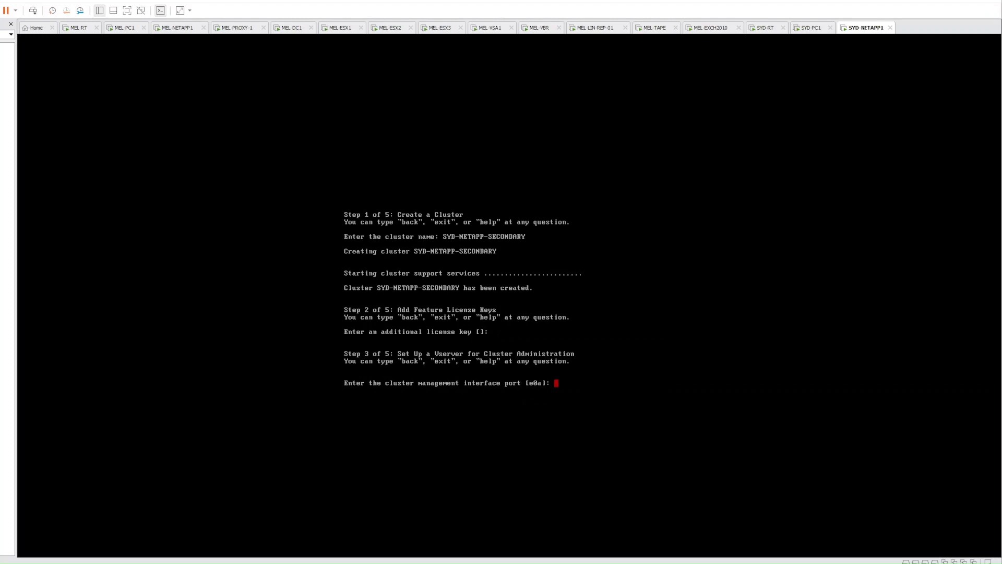
pyautogui.write('e0c')
pyautogui.press('Return')
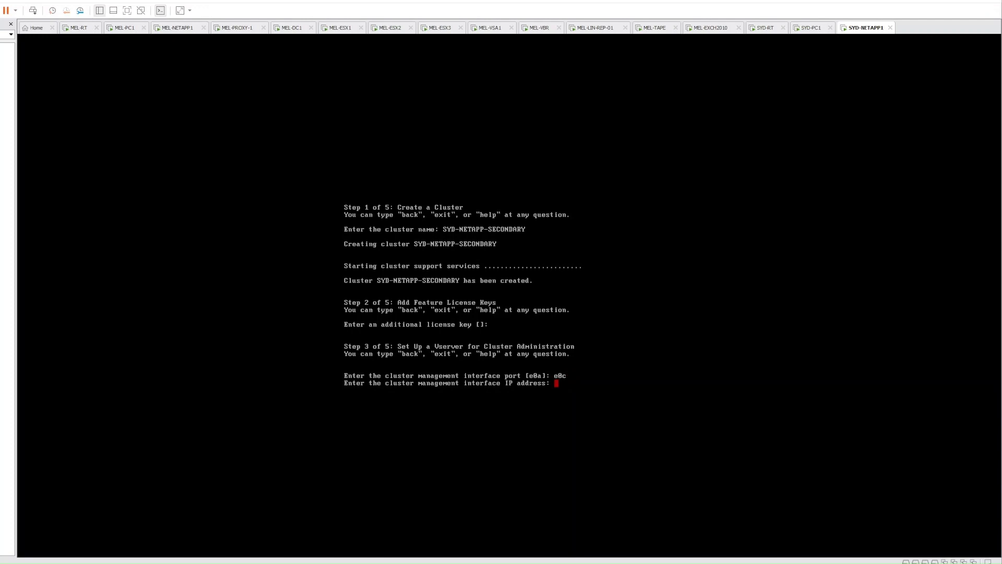
pyautogui.write('192.168.20.6')
pyautogui.press('Return')
pyautogui.write('255.255.255.0')
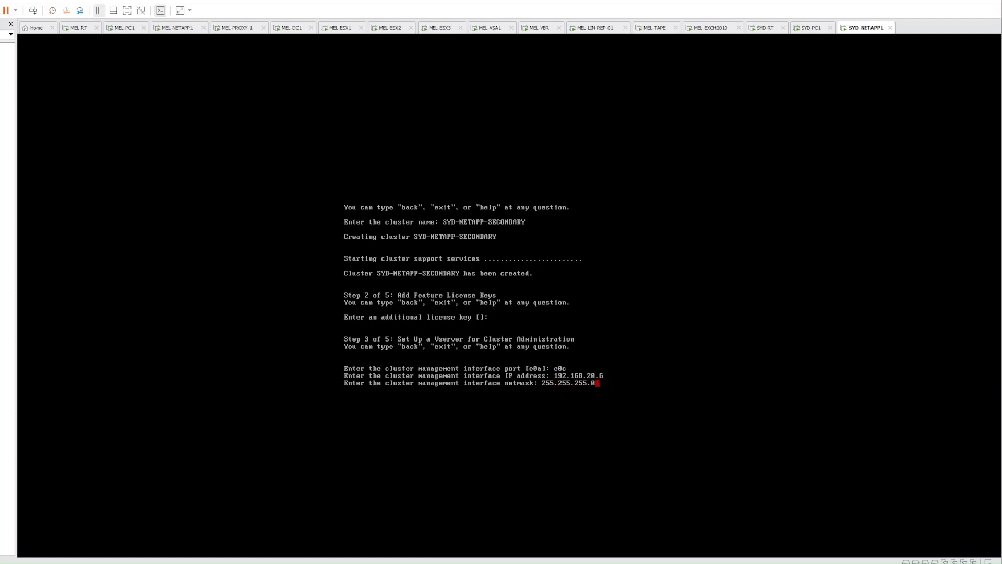
pyautogui.press('Return')
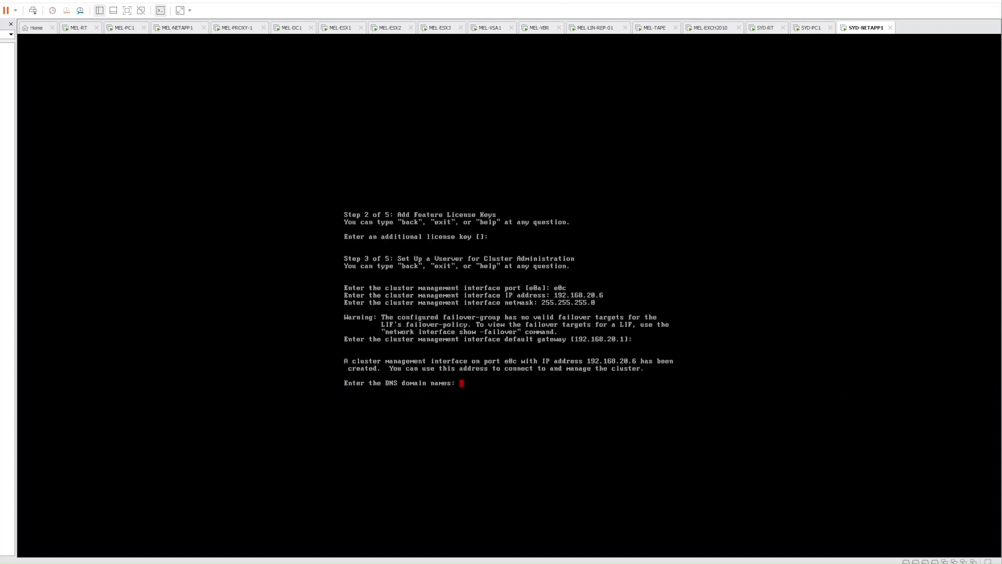
# Set DNS domain jtairlines.internal with name servers 192.168.10.10 and 192.168.10.14
pyautogui.write('jtairlines.internal')
pyautogui.press('Return')
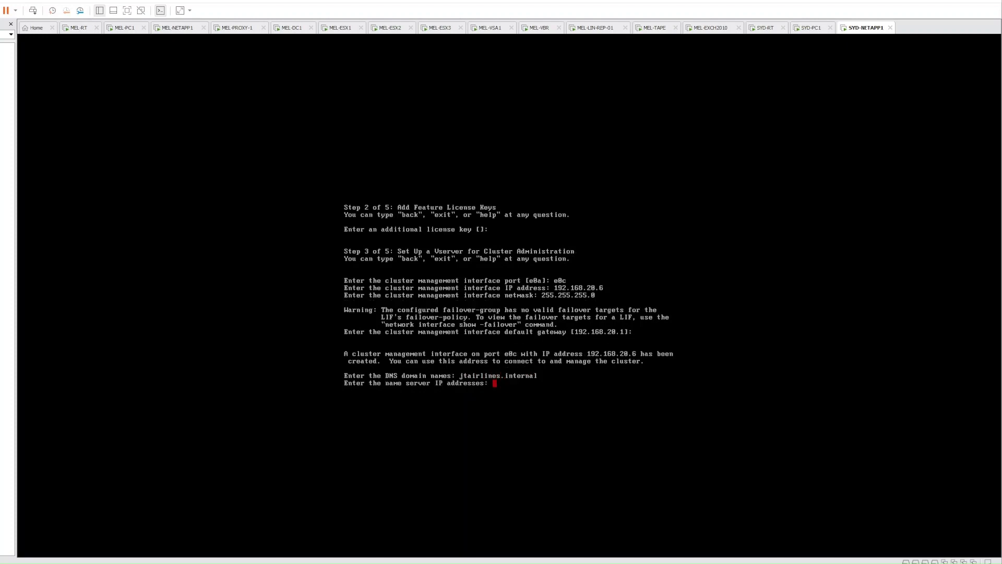
pyautogui.write('192.168.10.10,192.168.10.14')
pyautogui.press('Return')
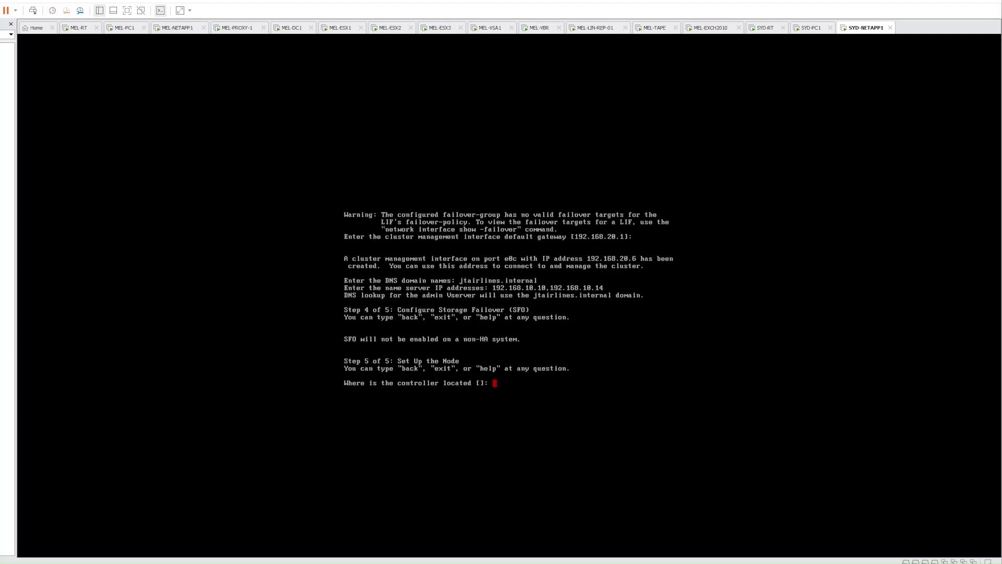
# Enter Sydney as the controller location and skip the config backup destination
pyautogui.write('Sydney')
pyautogui.press('Return')
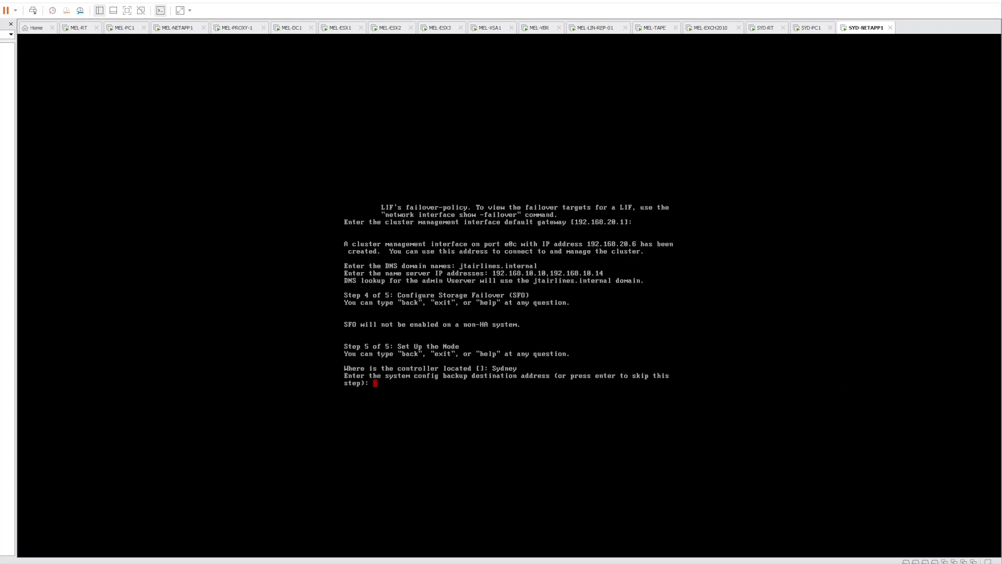
pyautogui.press('Return')
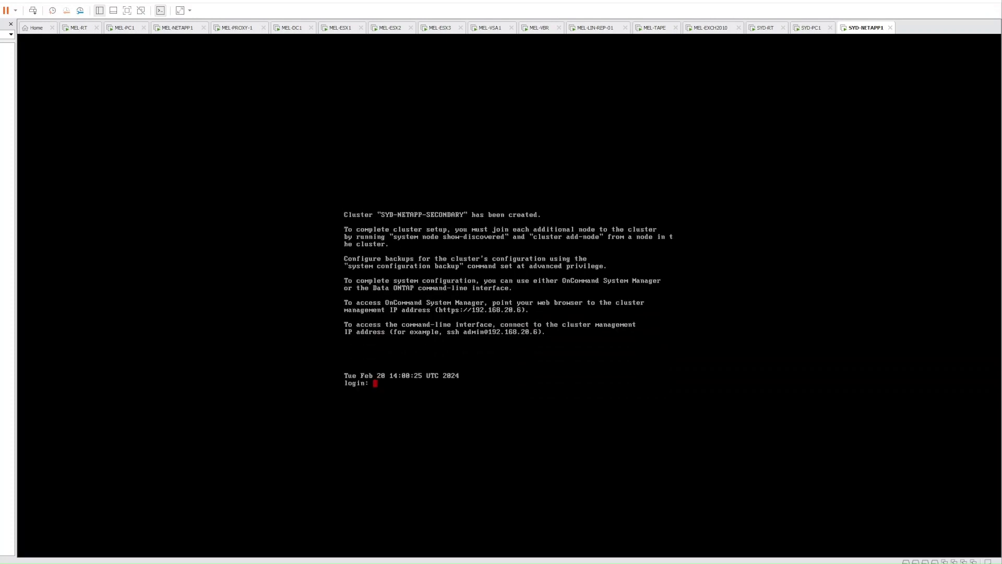
# Log in to the cluster console as admin
pyautogui.write('admin')
pyautogui.press('Return')
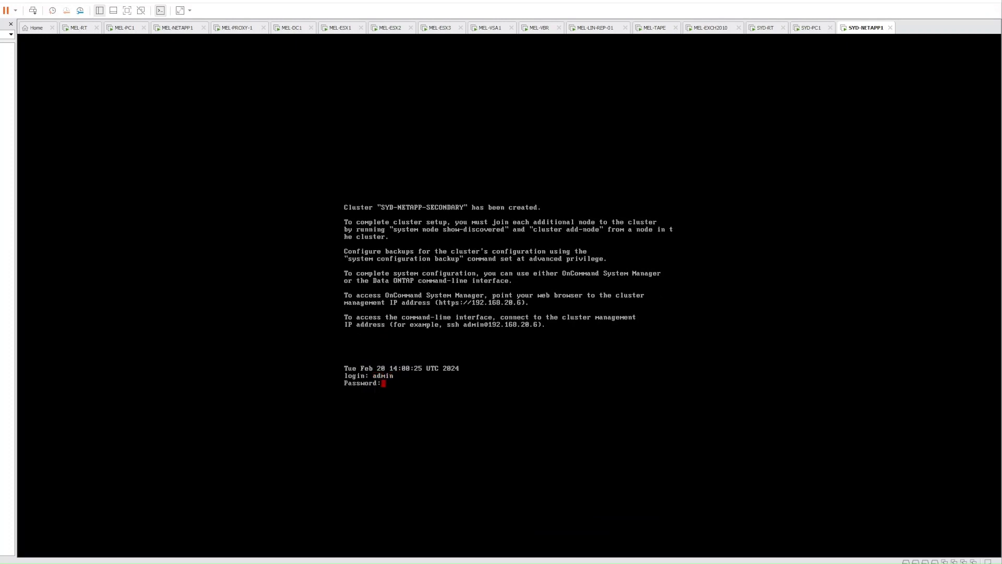
pyautogui.press('Return')
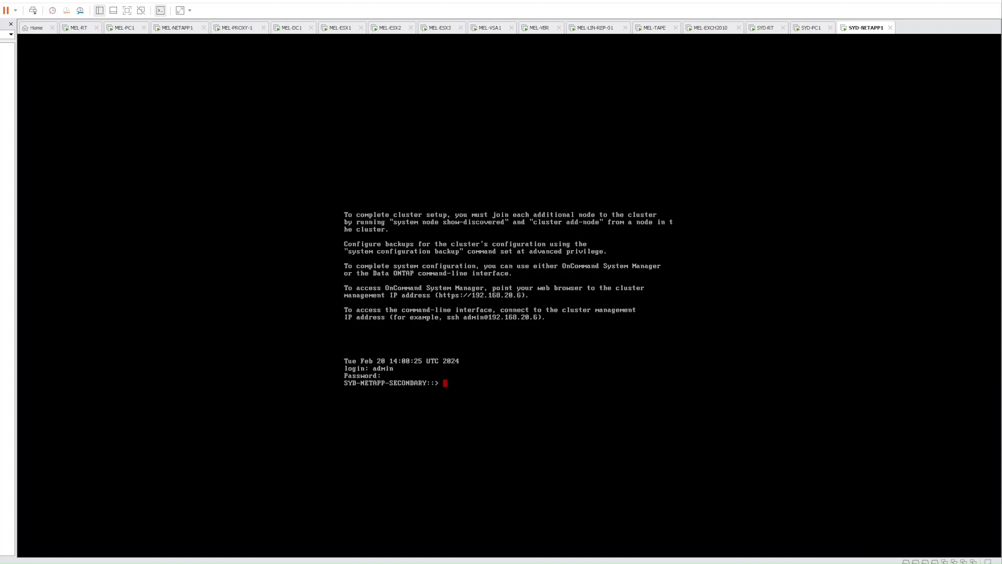
# Set the cluster timezone to Australia/Sydney and verify it with cluster date show
pyautogui.write('cluster date show')
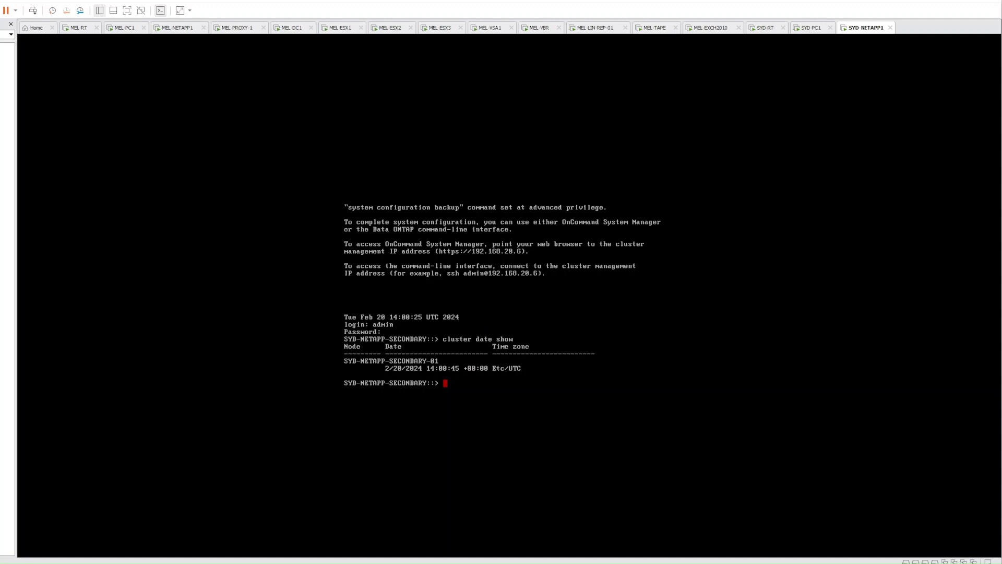
pyautogui.write('cluster date modify -timezone Austral')
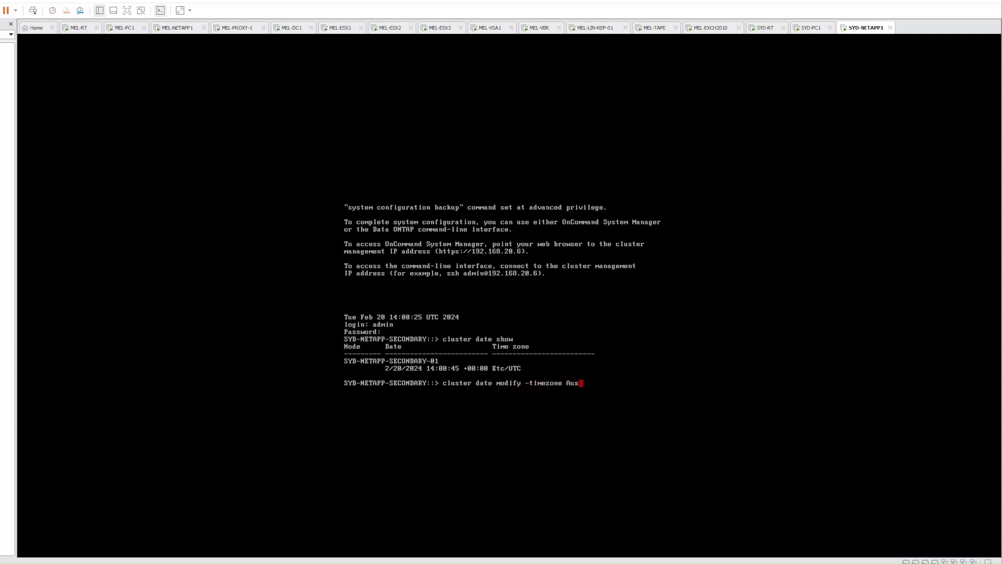
pyautogui.press('BackSpace')
pyautogui.press('BackSpace')
pyautogui.press('BackSpace')
pyautogui.press('BackSpace')
pyautogui.press('BackSpace')
pyautogui.press('BackSpace')
pyautogui.press('BackSpace')
pyautogui.press('Tab')
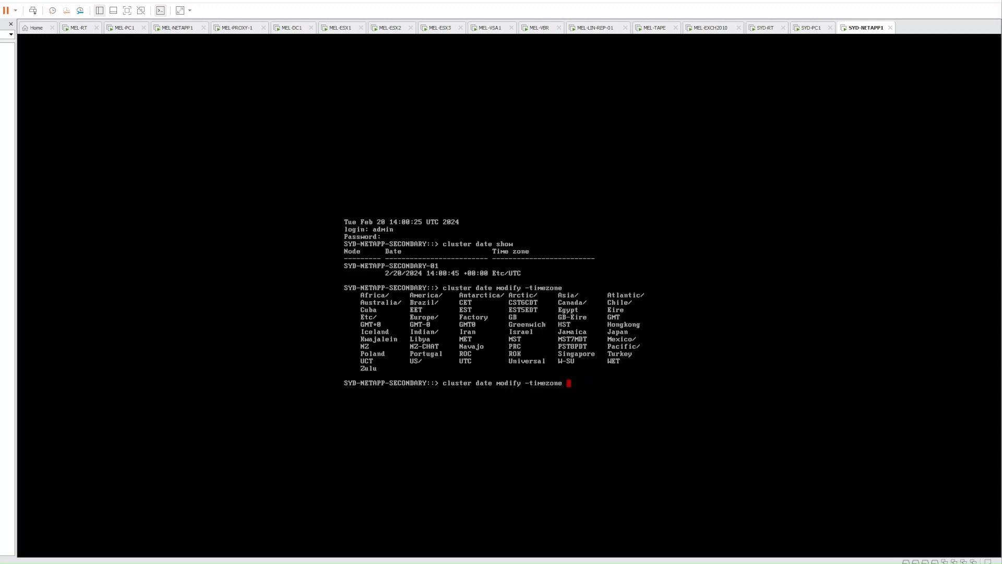
pyautogui.write('Australia/')
pyautogui.press('Tab')
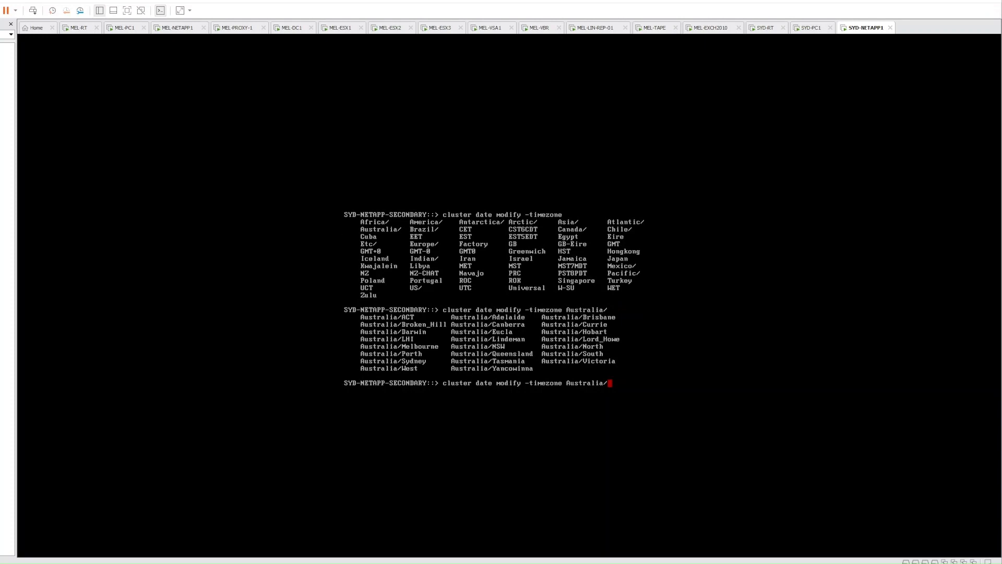
pyautogui.write('Sydney')
pyautogui.press('Return')
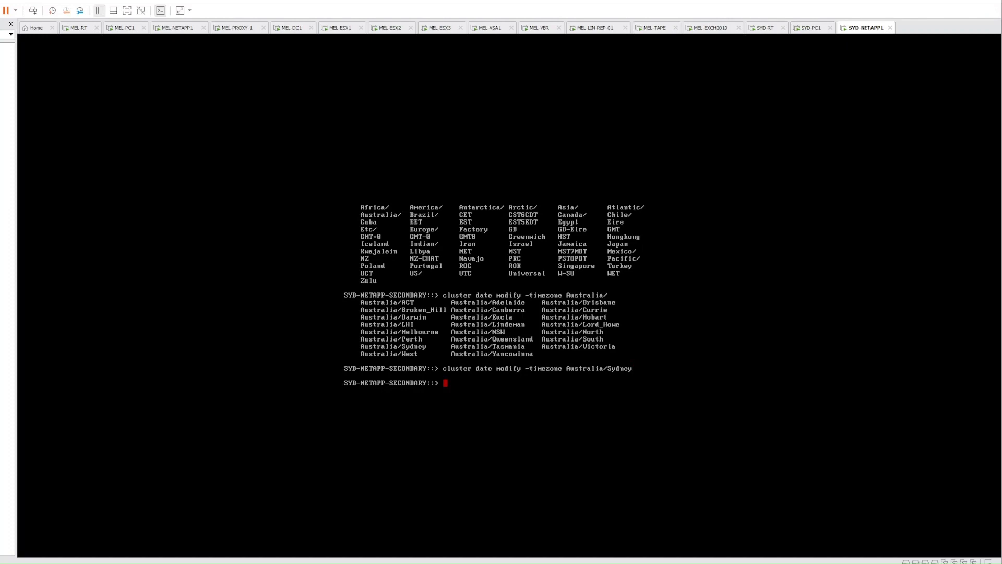
pyautogui.write('cluster date show')
pyautogui.press('Return')
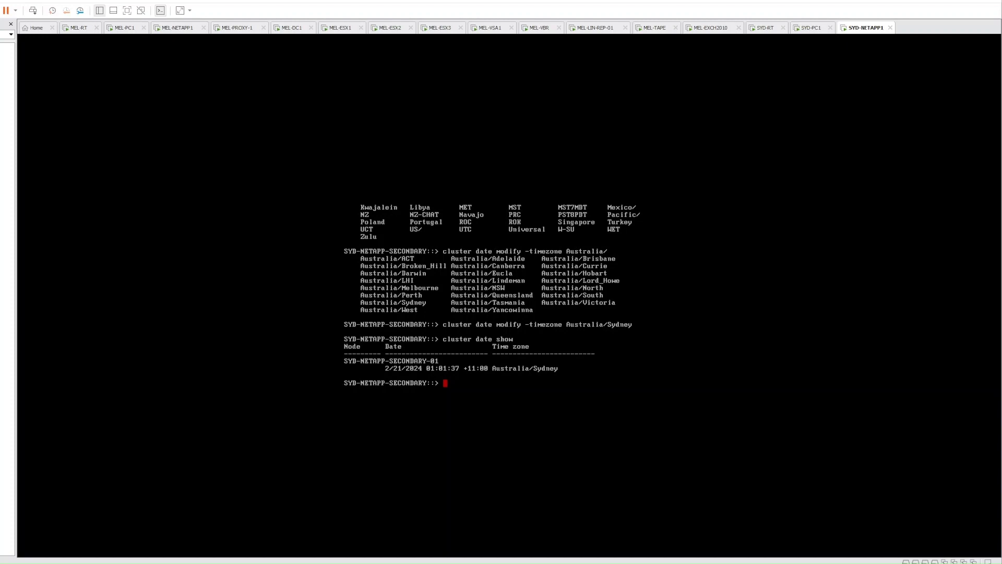
# List the cluster's current NTP servers with cluster time-service ntp server show
pyautogui.write('cluster time-service ntp server show')
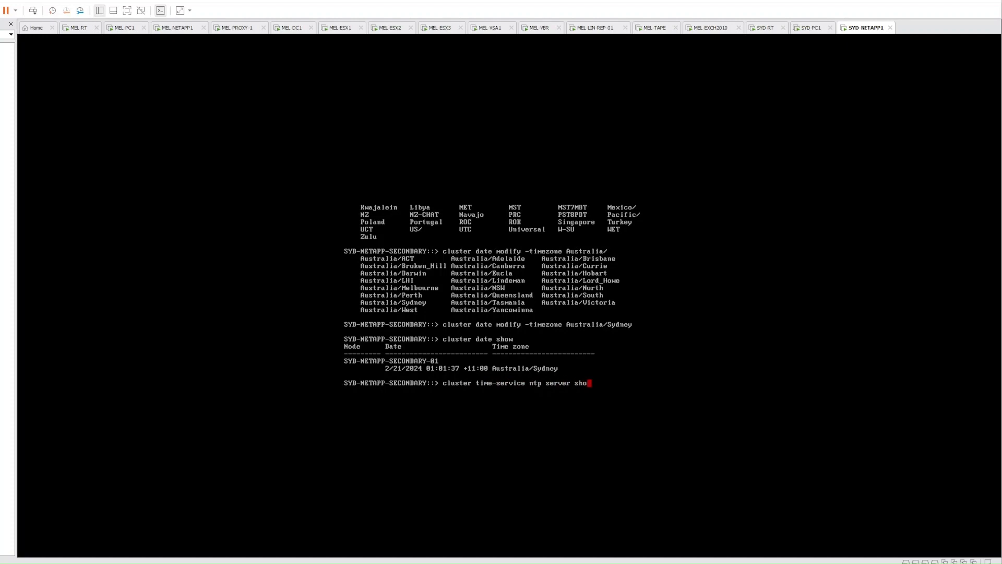
pyautogui.press('Return')
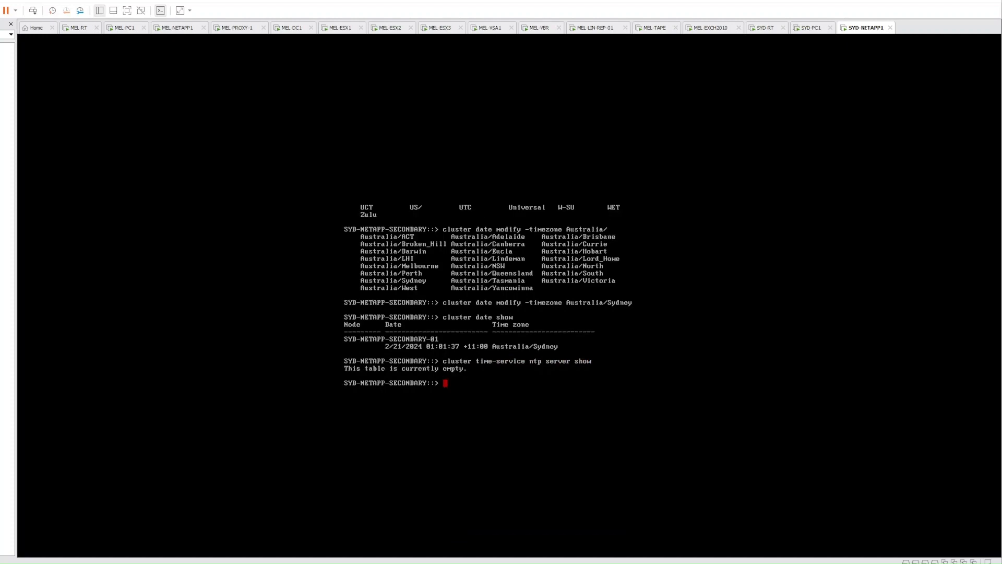
# Add ntp.internode.on.net as an NTP server, fixing the doubled dot typo
pyautogui.write('cluster time-service ntp server create')
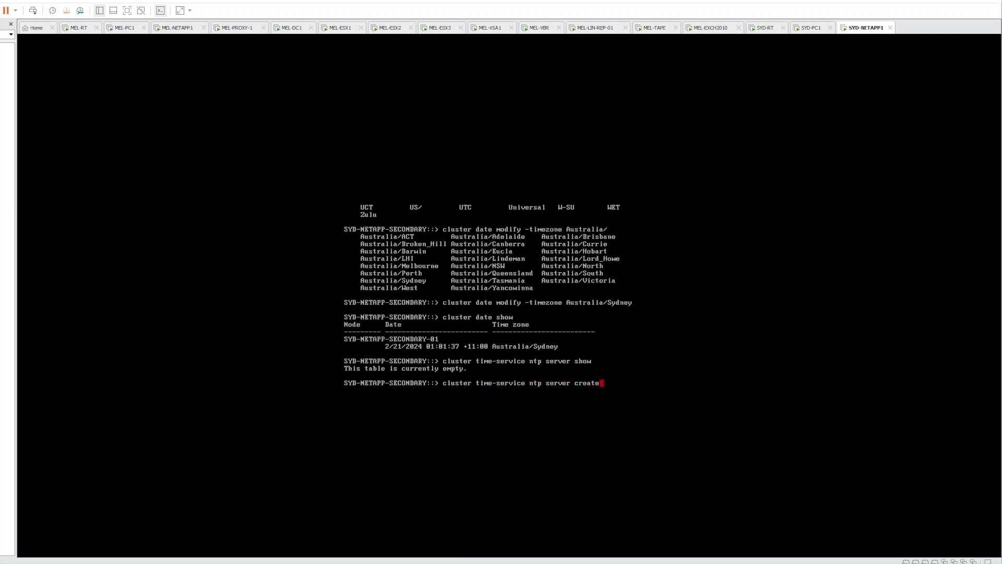
pyautogui.write(' ntp.internode.on.n.')
pyautogui.press('BackSpace')
pyautogui.press('BackSpace')
pyautogui.press('BackSpace')
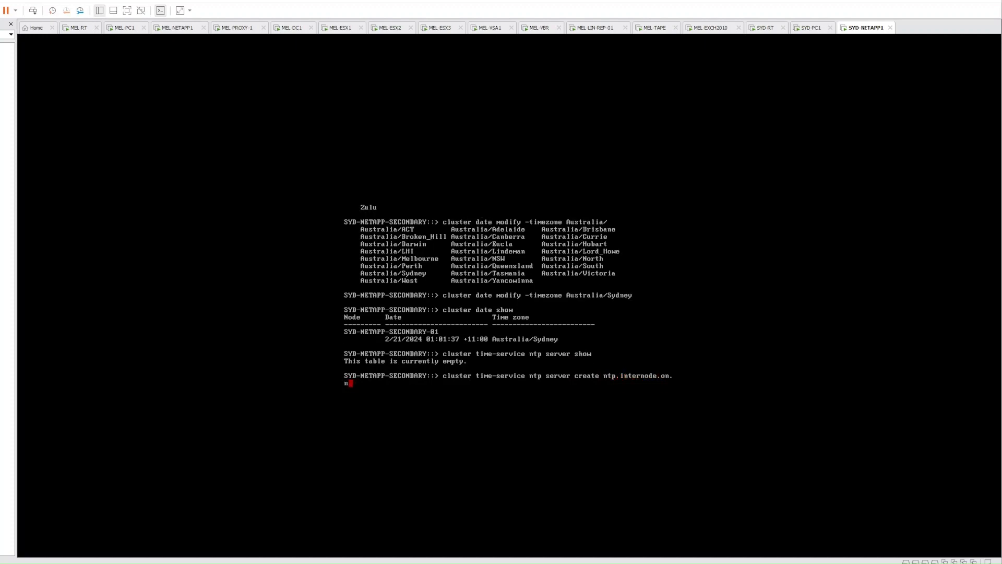
pyautogui.press('Left')
pyautogui.press('Left')
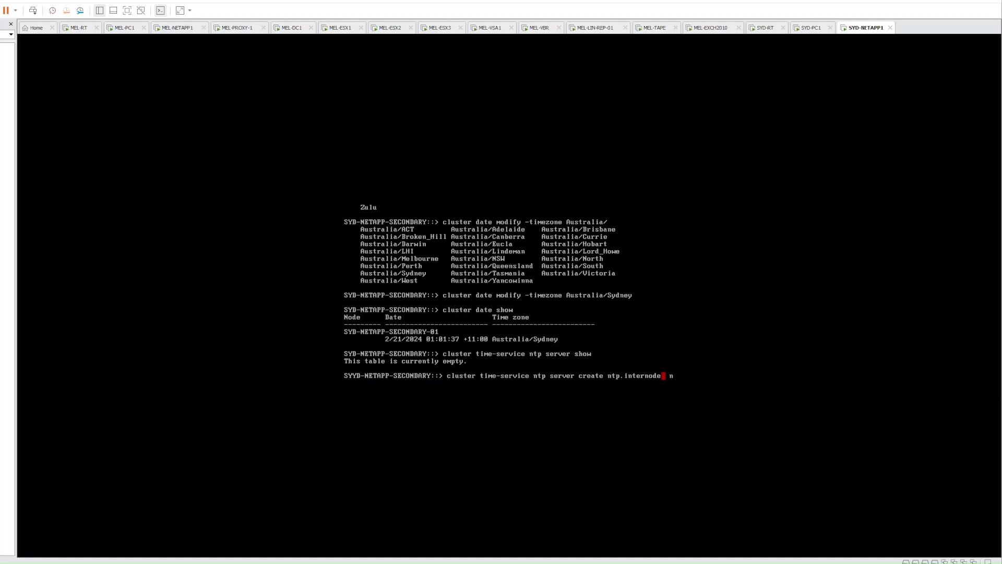
pyautogui.press('Right')
pyautogui.press('Right')
pyautogui.write('.net')
pyautogui.press('Return')
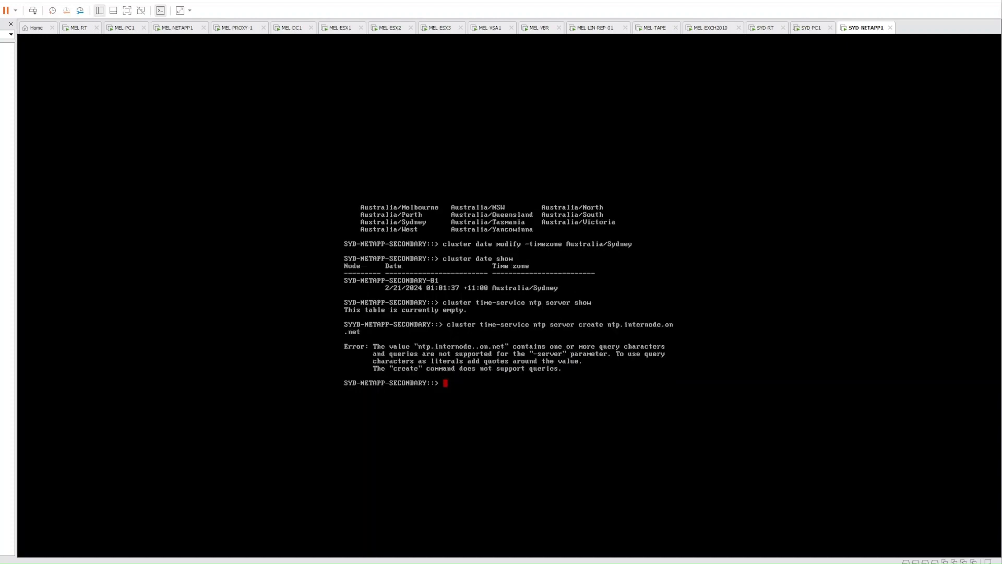
pyautogui.press('Up')
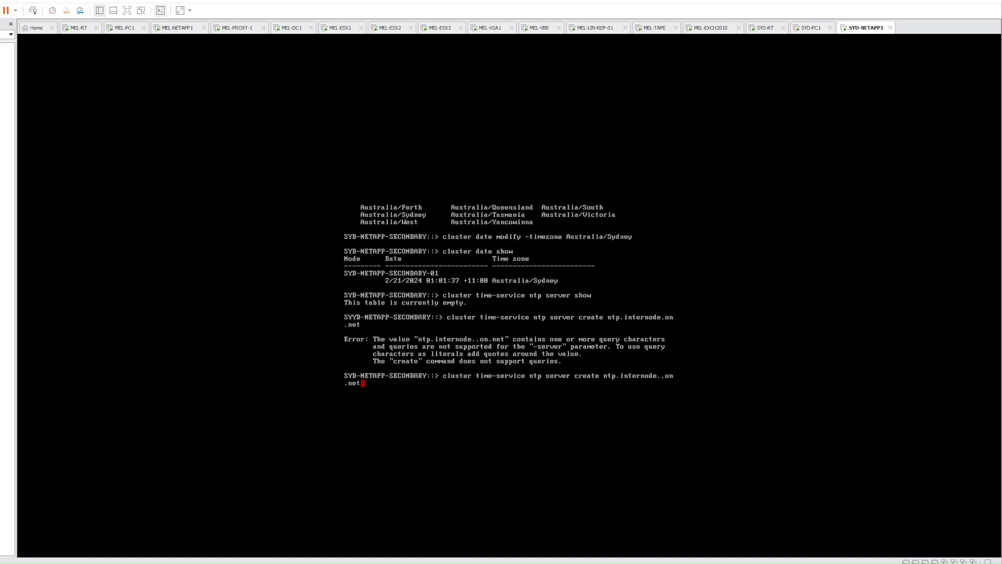
pyautogui.press('Left')
pyautogui.press('Left')
pyautogui.press('Left')
pyautogui.press('Left')
pyautogui.press('Left')
pyautogui.press('Left')
pyautogui.press('Left')
pyautogui.press('BackSpace')
pyautogui.press('Return')
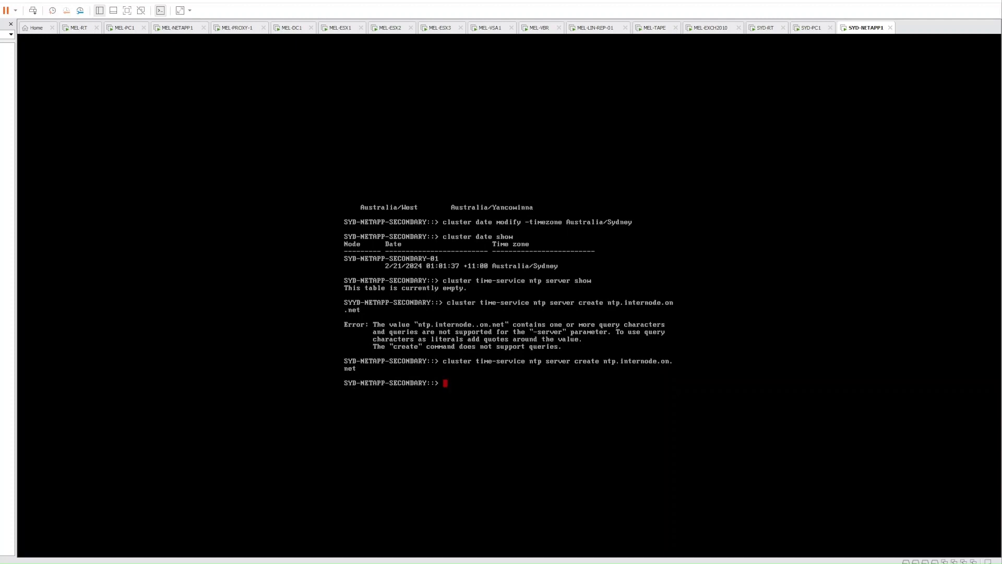
# List the configured NTP servers to confirm ntp.internode.on.net
pyautogui.press('Up')
pyautogui.press('Up')
pyautogui.press('Up')
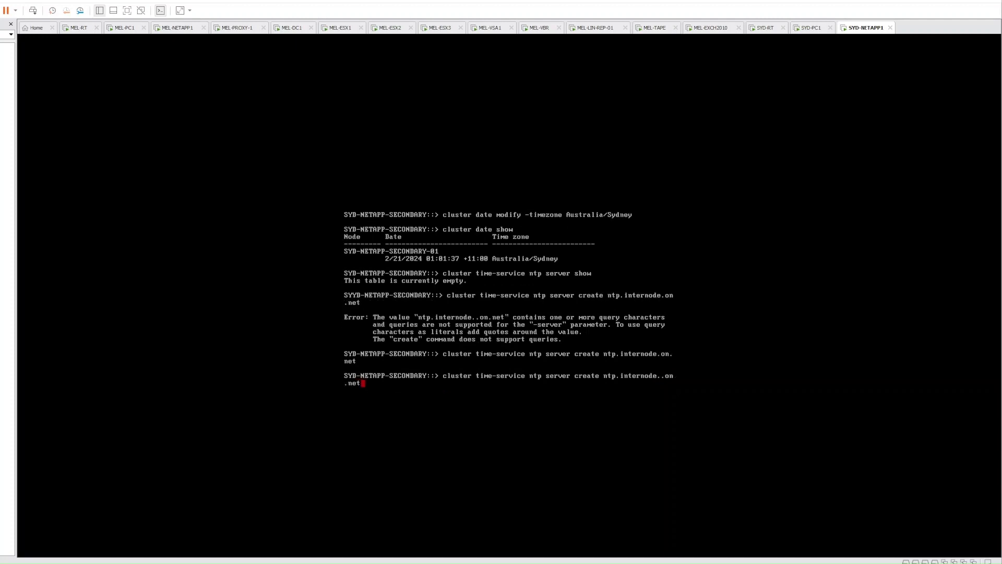
pyautogui.press('Return')
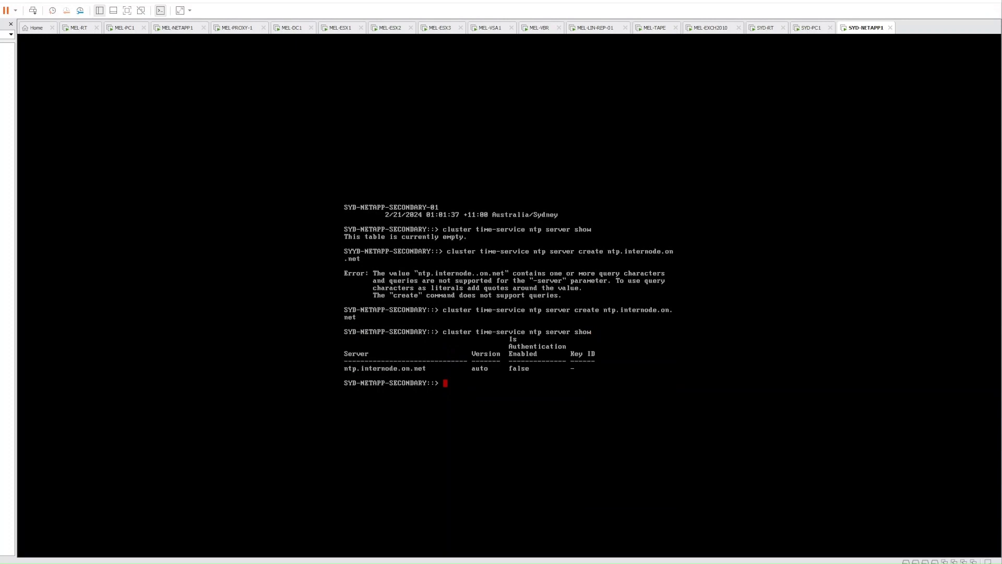
pyautogui.press('Up')
pyautogui.press('Up')
pyautogui.press('Up')
pyautogui.press('Up')
pyautogui.press('Up')
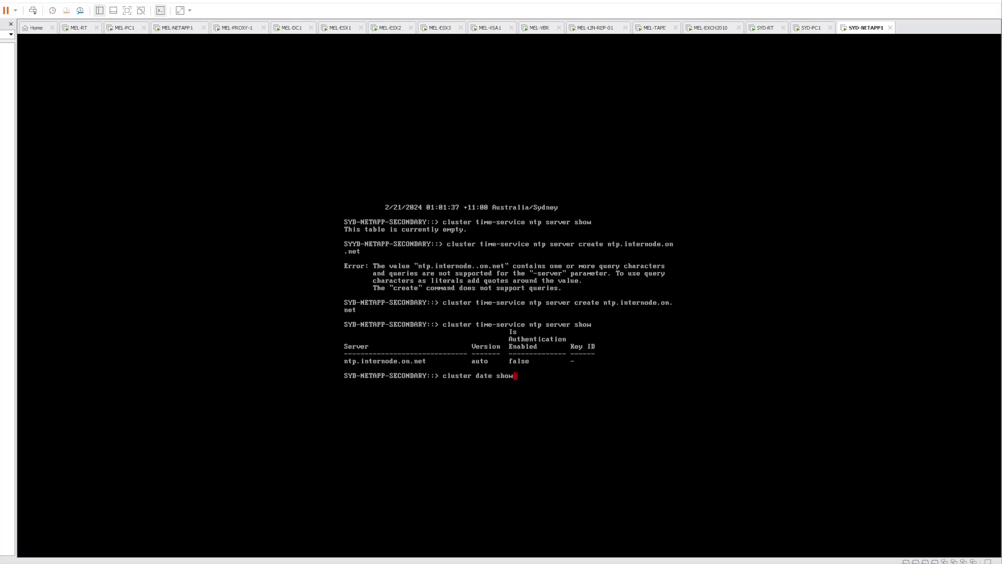
# Run cluster date show to confirm 2/20/2024 14:02:40 +11:00 Australia/Sydney
pyautogui.press('Return')
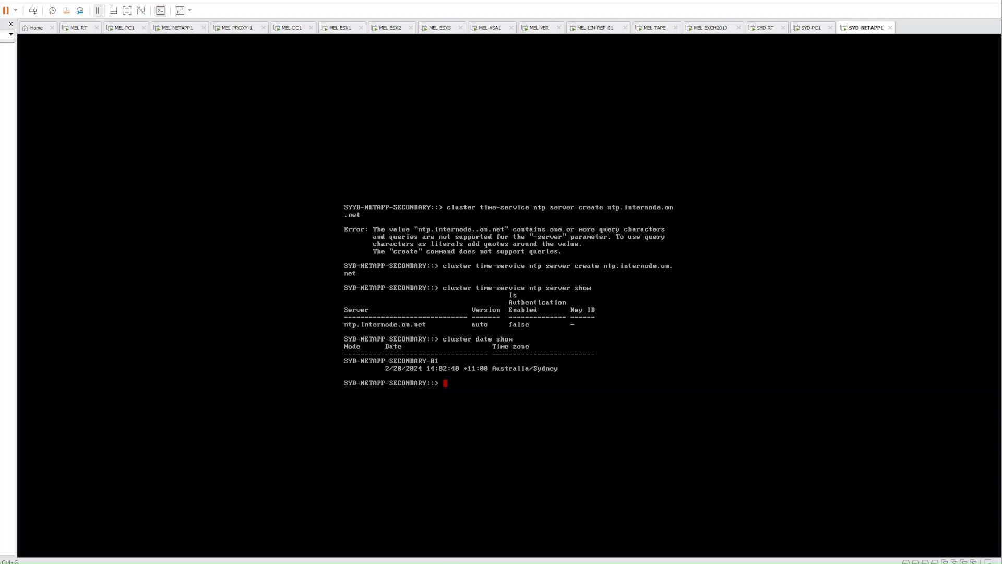
# On MEL-DC1, view the mel-netapp-primary record in DNS Manager for reference
pyautogui.click(125, 33)
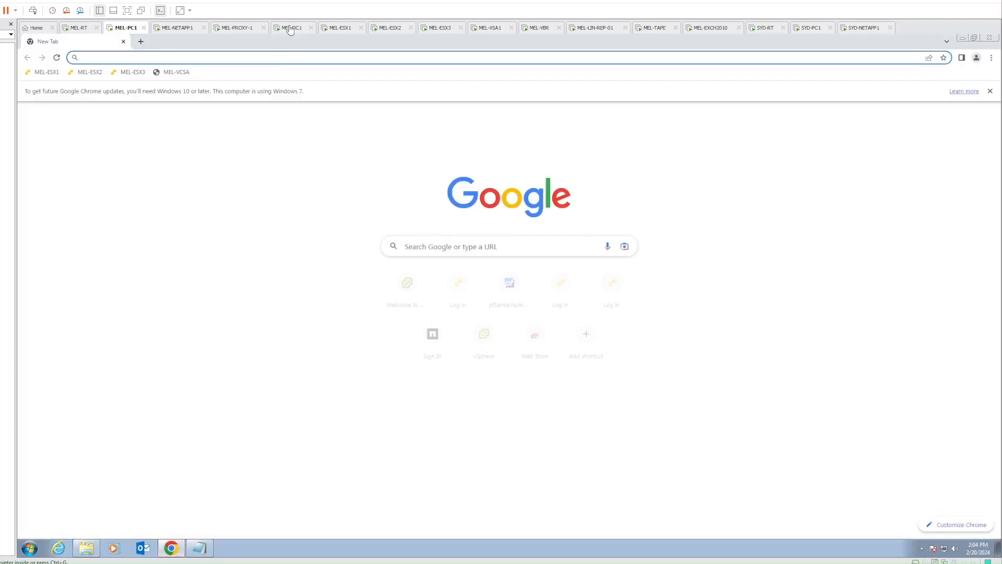
pyautogui.click(293, 29)
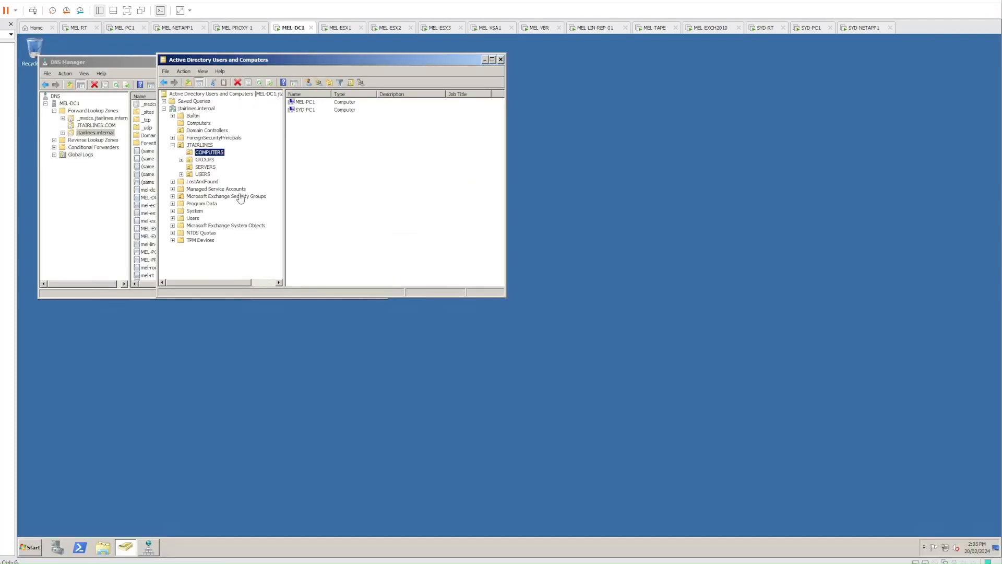
pyautogui.click(142, 221)
pyautogui.scroll(-2, 182, 231)
pyautogui.click(173, 275)
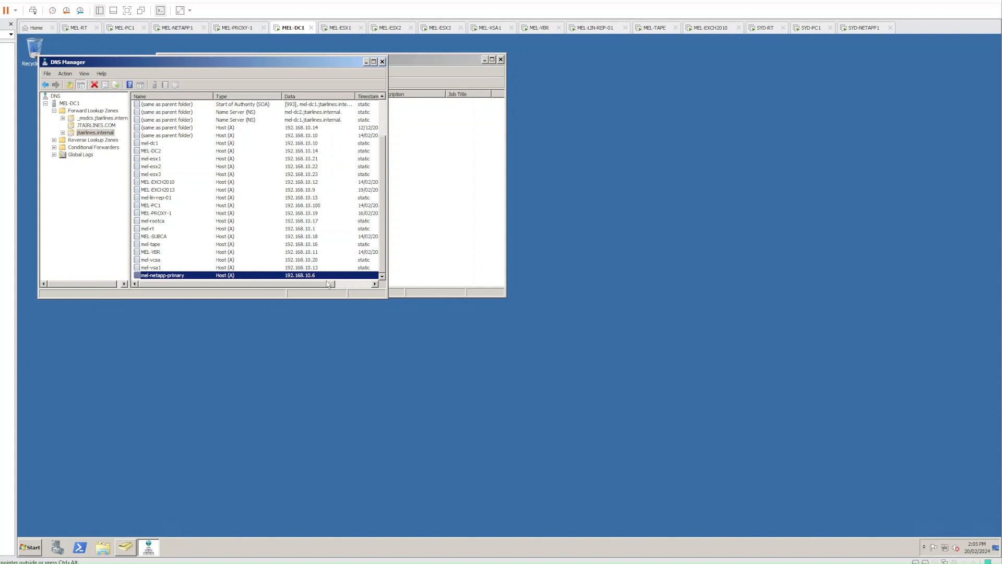
# Add host record syd-netapp-secondary at 192.168.20.6 to the jtairlines.internal zone
pyautogui.rightClick(107, 132)
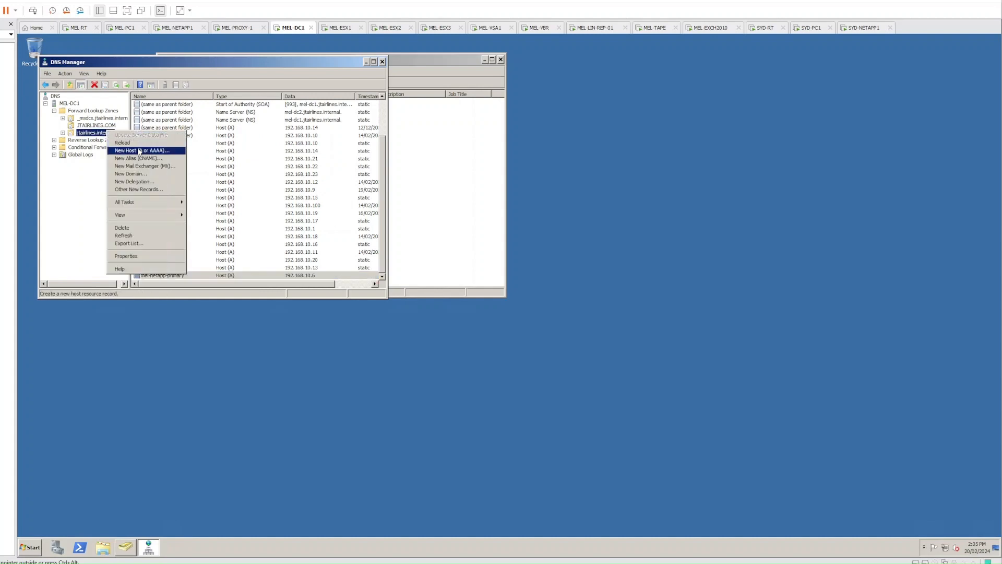
pyautogui.click(136, 151)
pyautogui.write('syd-')
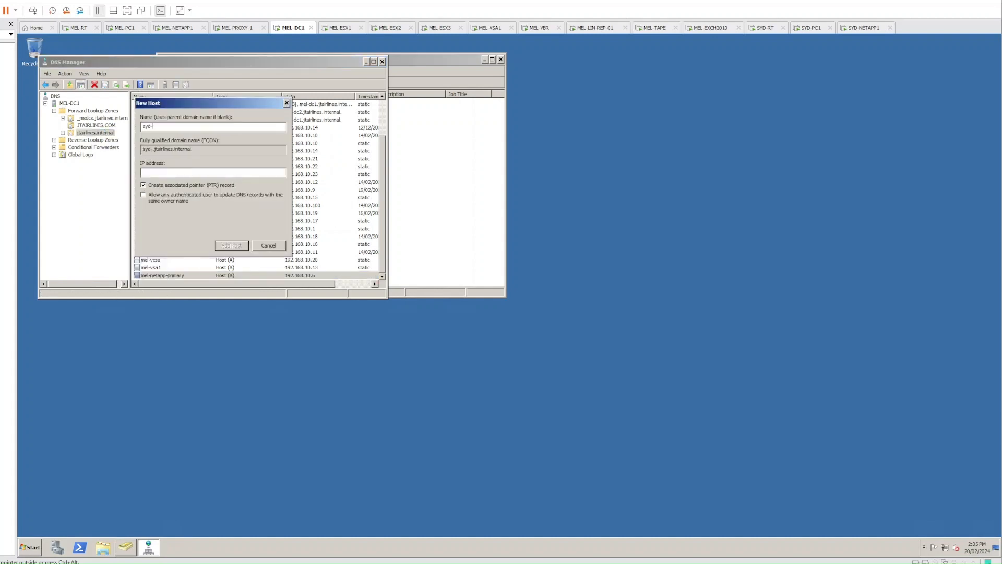
pyautogui.write('netapp-secondary')
pyautogui.press('Tab')
pyautogui.press('Tab')
pyautogui.write('192.168.20.6')
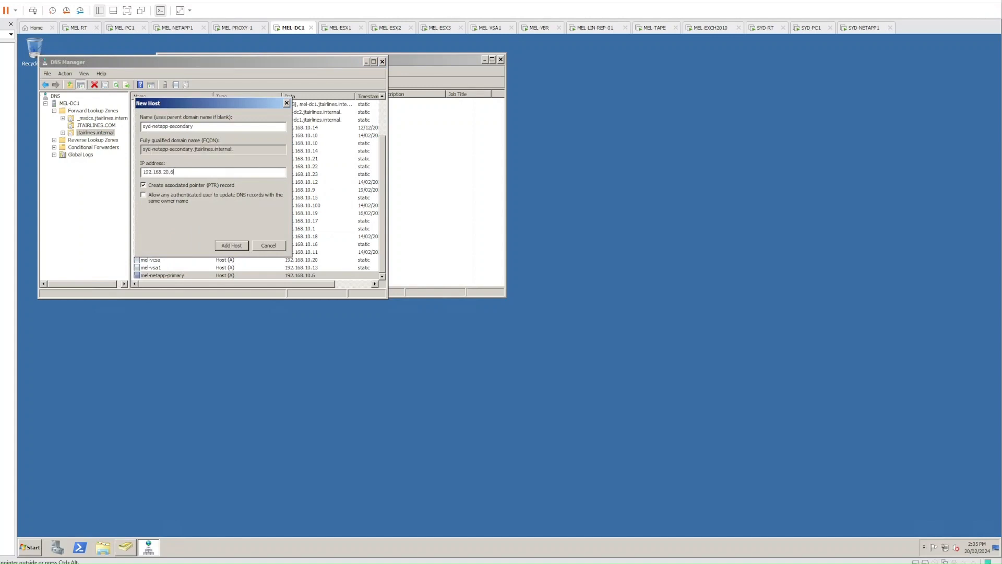
pyautogui.press('Return')
pyautogui.click(578, 320)
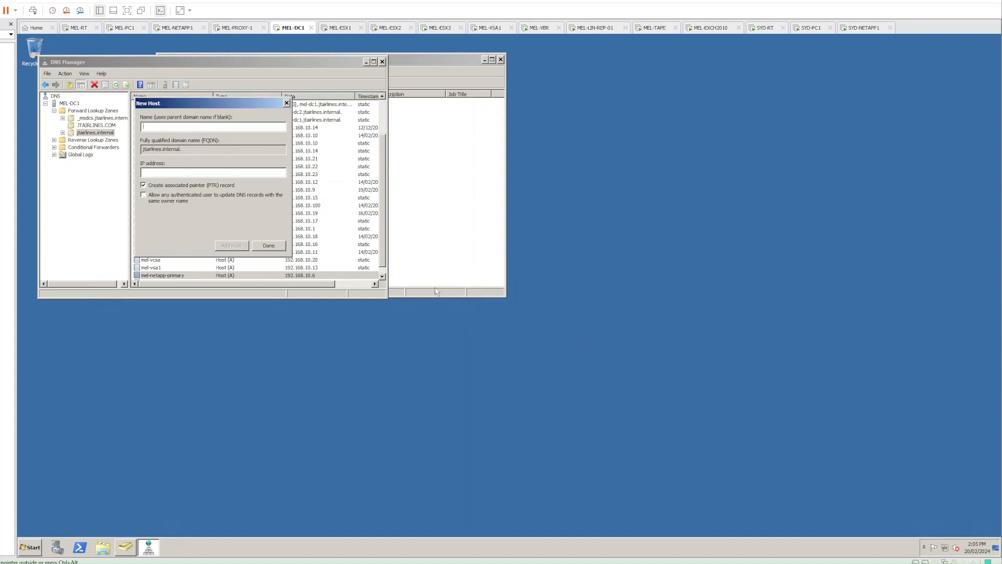
pyautogui.click(277, 247)
pyautogui.click(122, 29)
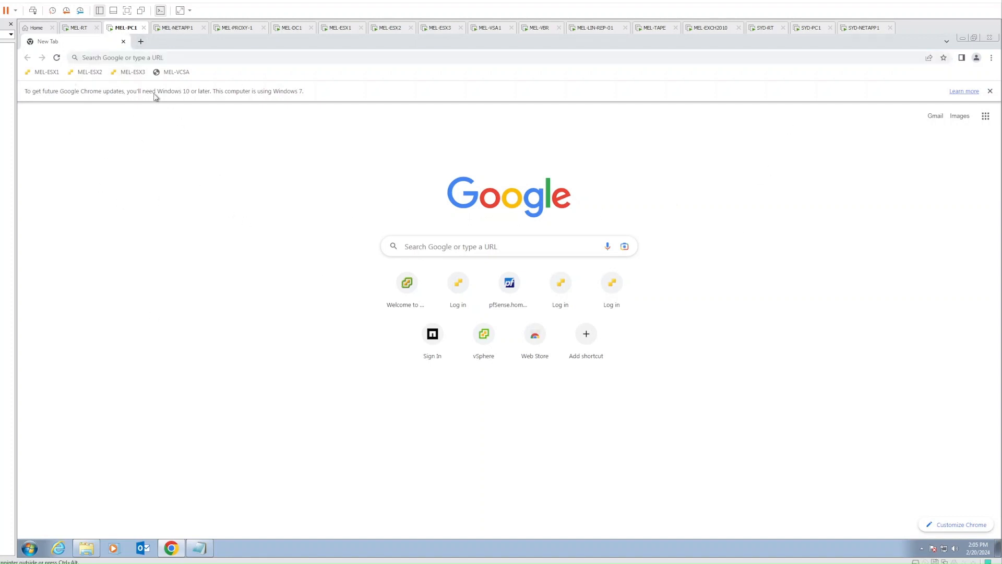
pyautogui.click(132, 61)
pyautogui.write('https://')
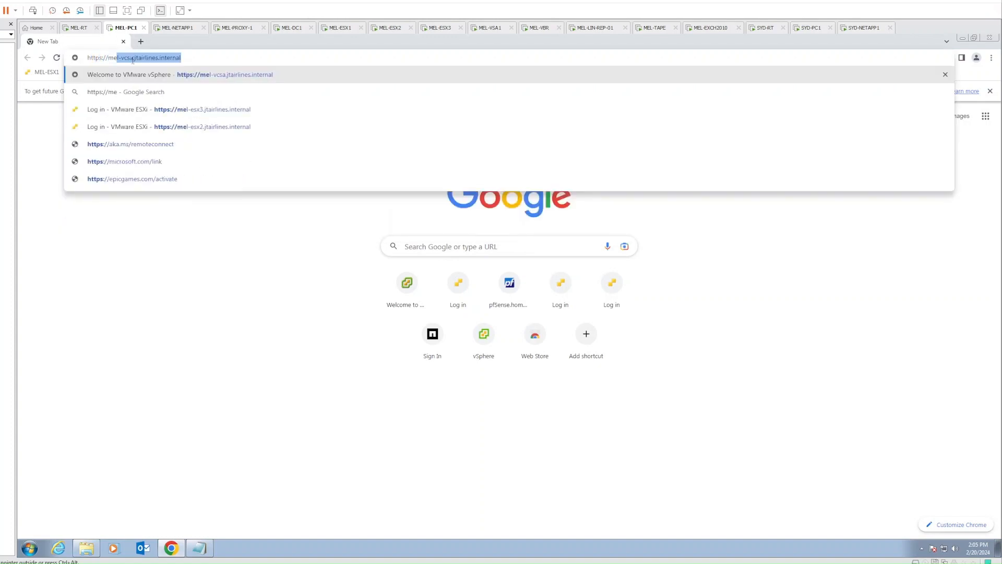
pyautogui.write('syd-netapp')
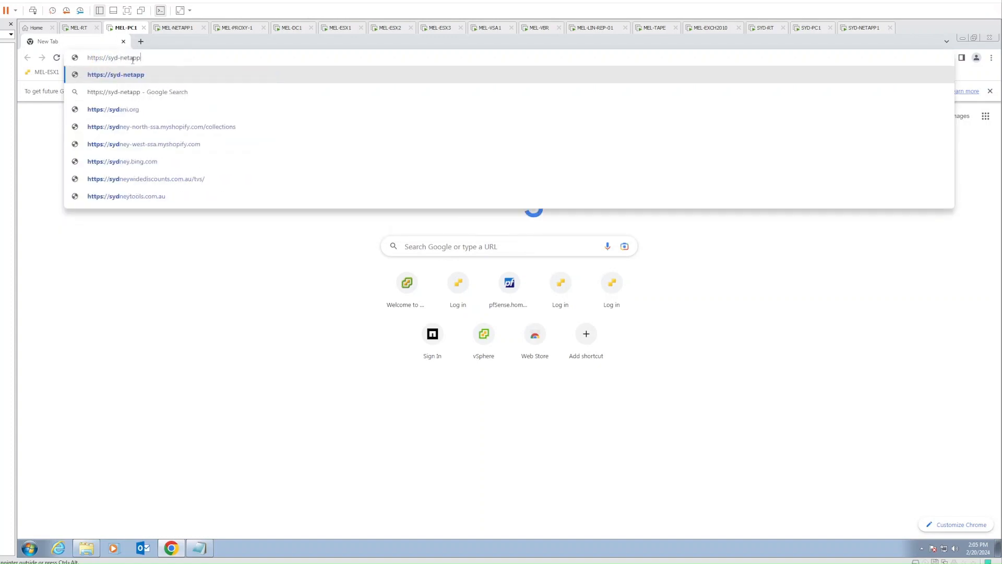
pyautogui.write('-secondary')
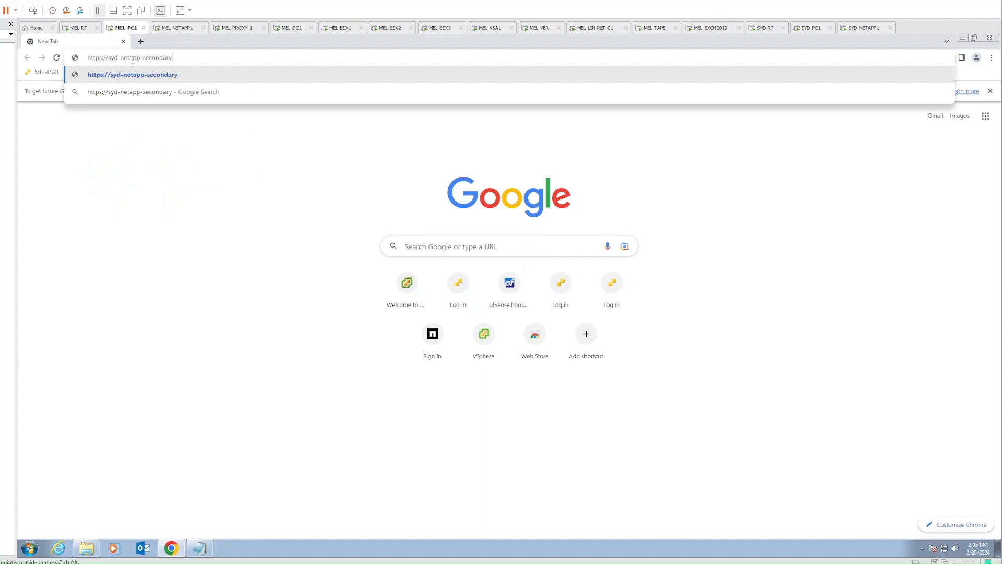
pyautogui.write('.jtairlines.internal')
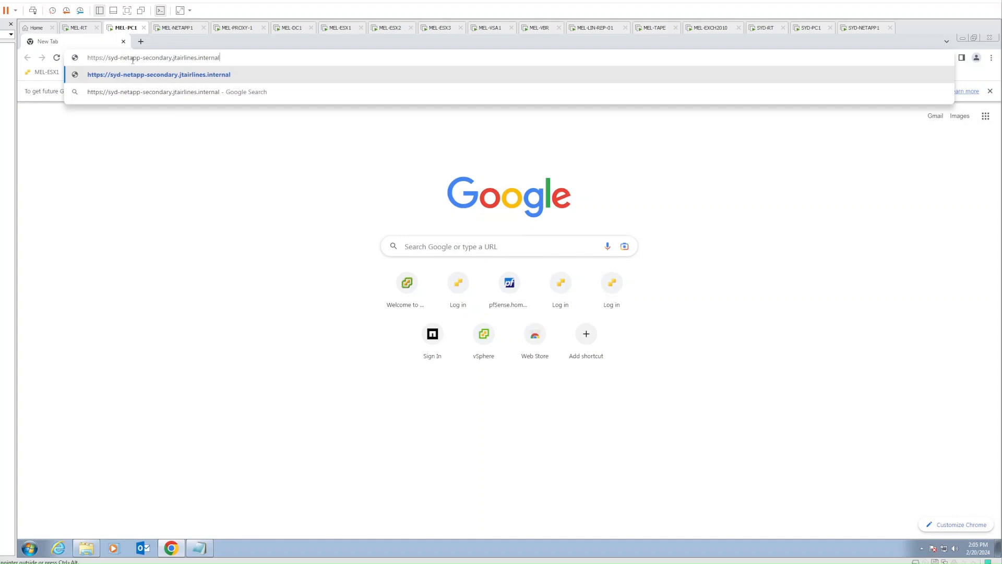
pyautogui.press('Return')
pyautogui.click(396, 364)
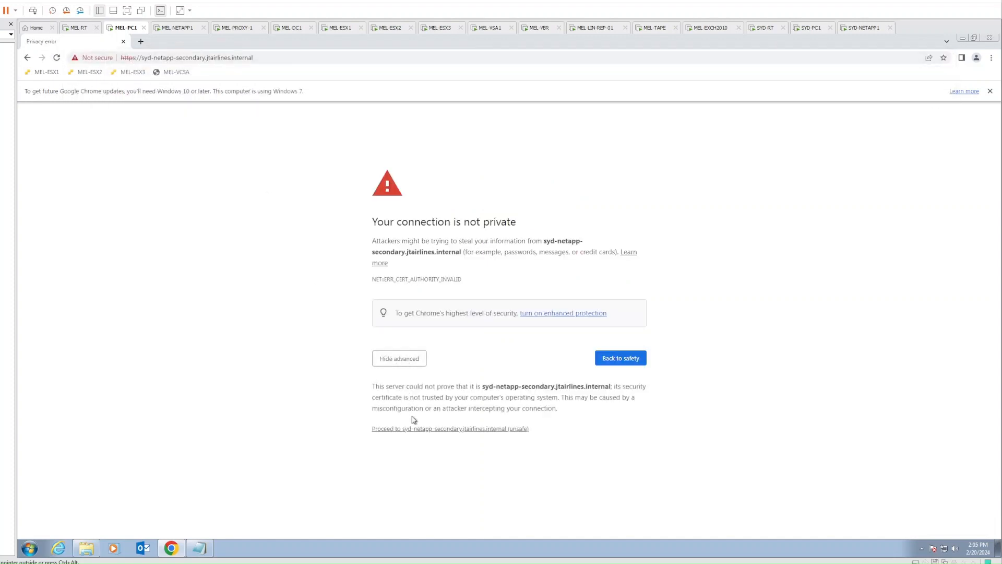
pyautogui.click(416, 429)
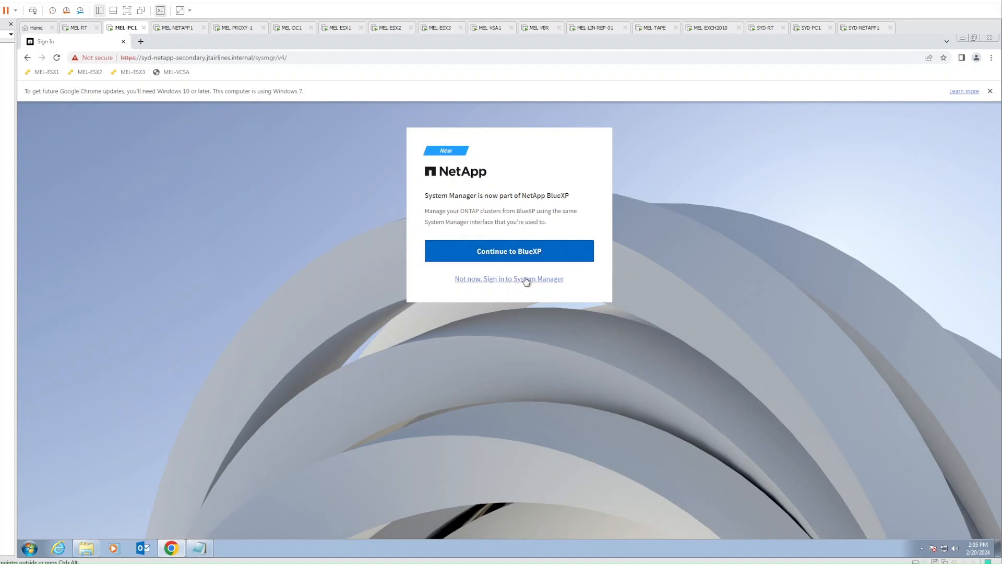
# Skip BlueXP and sign in to System Manager as admin with the account password
pyautogui.click(526, 279)
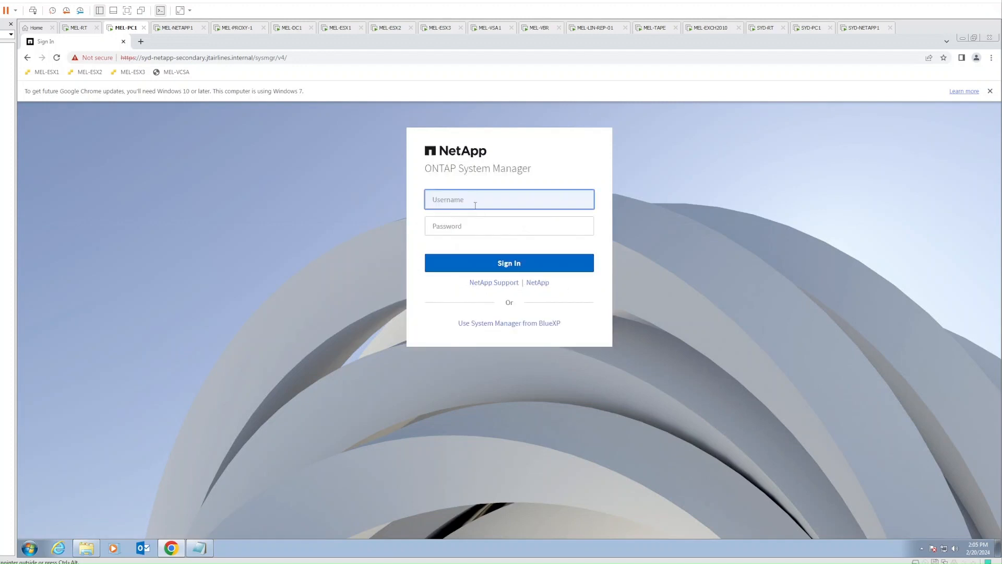
pyautogui.write('admin')
pyautogui.press('Tab')
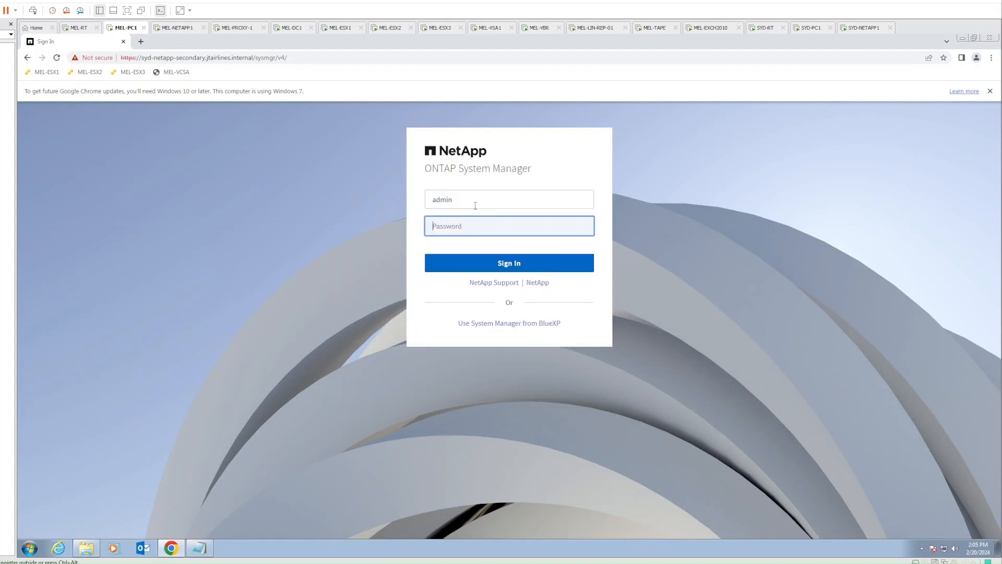
pyautogui.write('N')
pyautogui.press('Return')
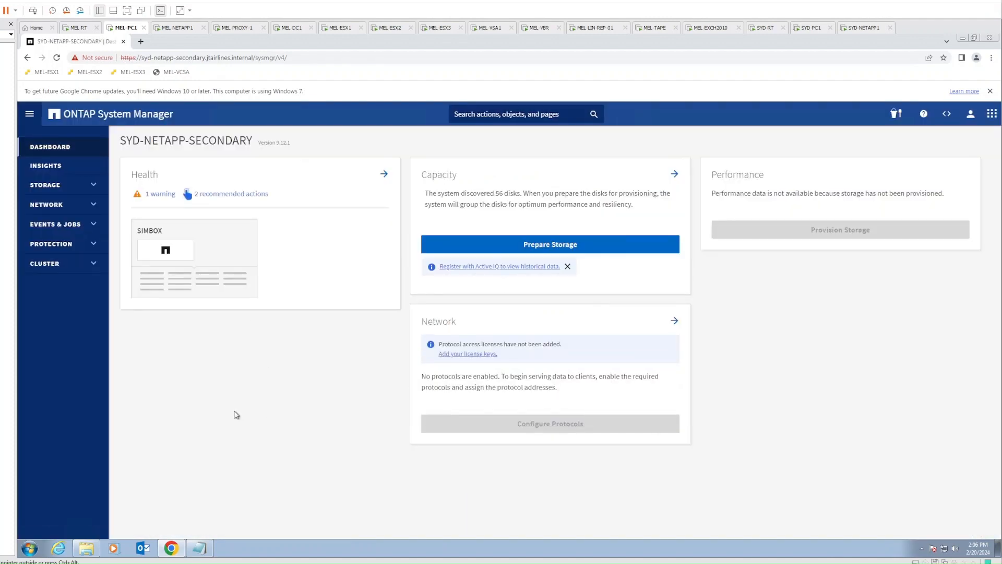
# Open Cluster > Disks and select disk NET-1.8
pyautogui.click(81, 264)
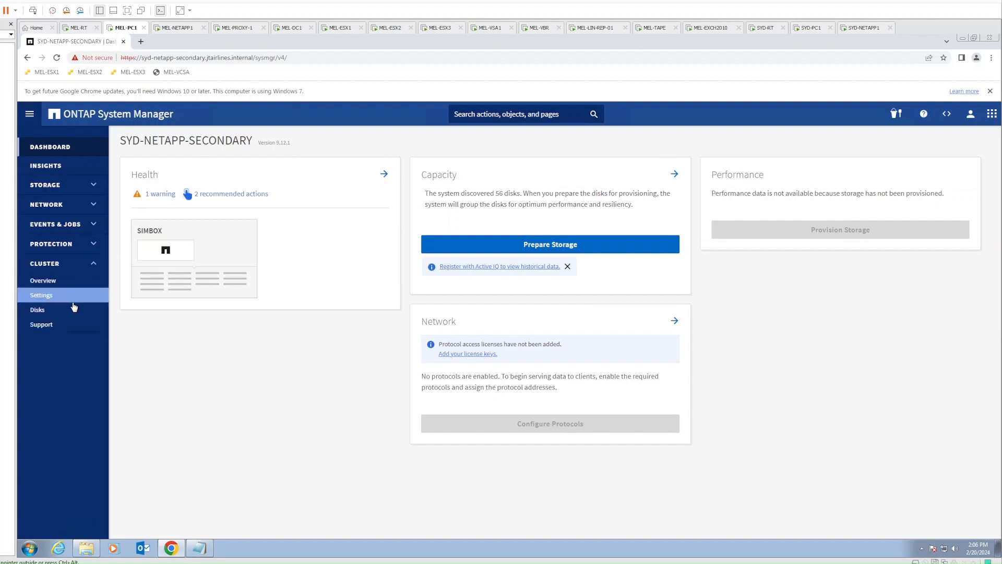
pyautogui.click(37, 310)
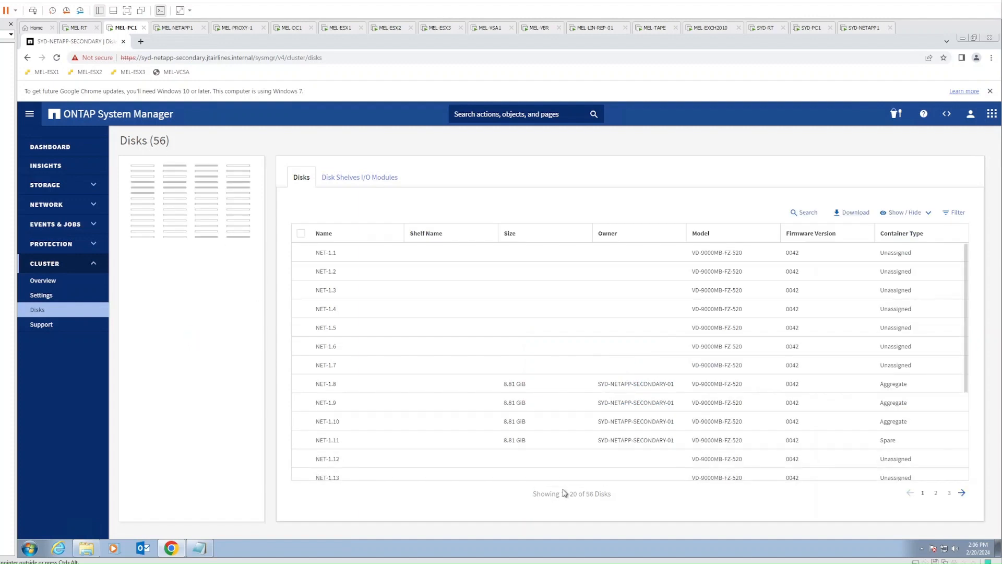
pyautogui.click(887, 385)
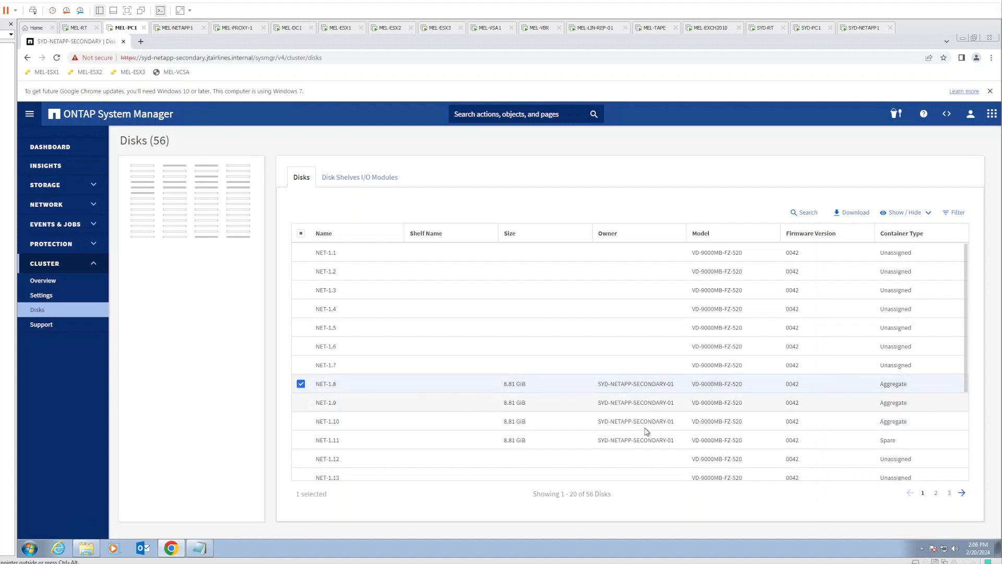
# Select all disks on the first page except aggregate disks NET-1.8, NET-1.9 and NET-1.10
pyautogui.click(301, 384)
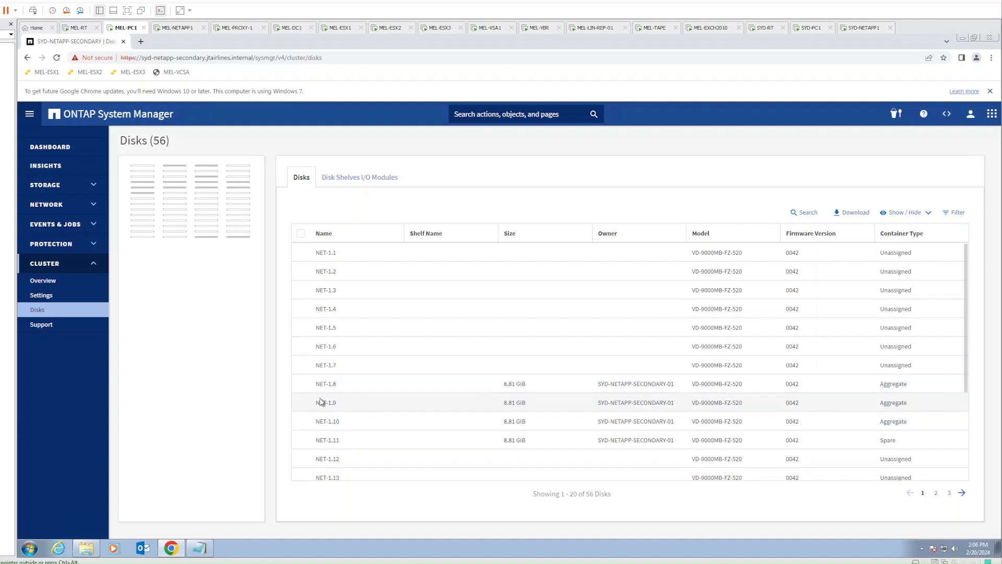
pyautogui.click(301, 233)
pyautogui.scroll(-3, 543, 458)
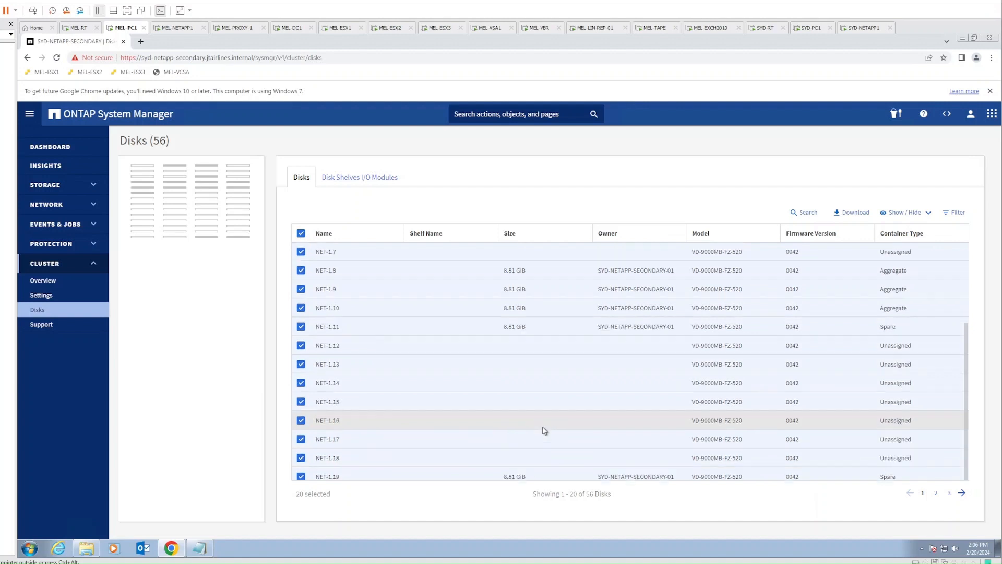
pyautogui.scroll(3, 542, 430)
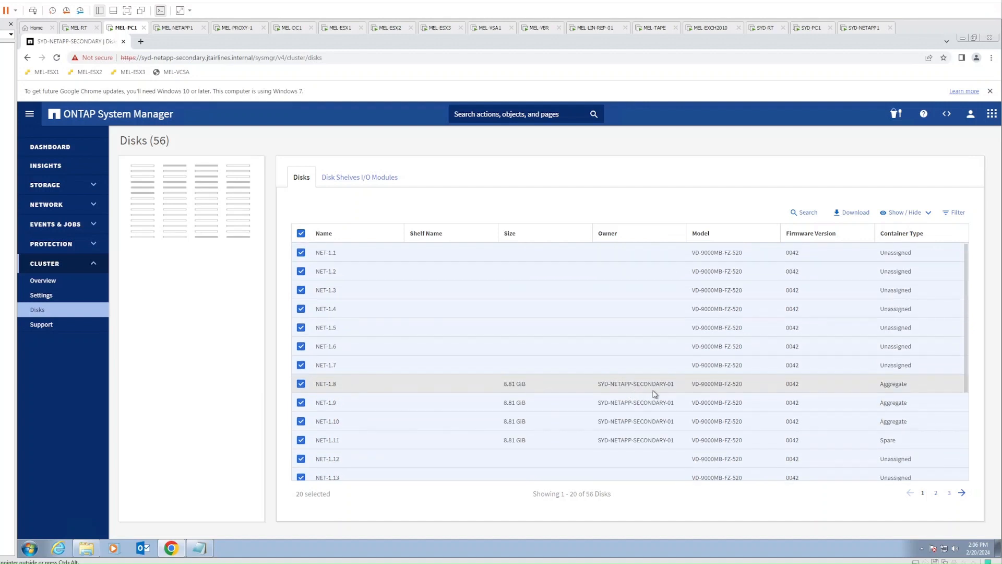
pyautogui.click(301, 384)
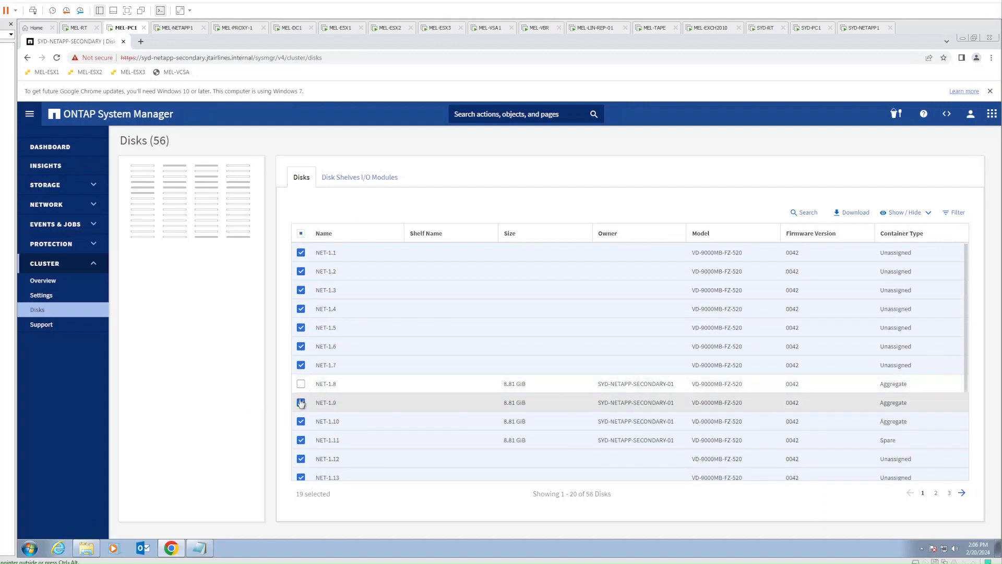
pyautogui.click(301, 402)
pyautogui.click(300, 421)
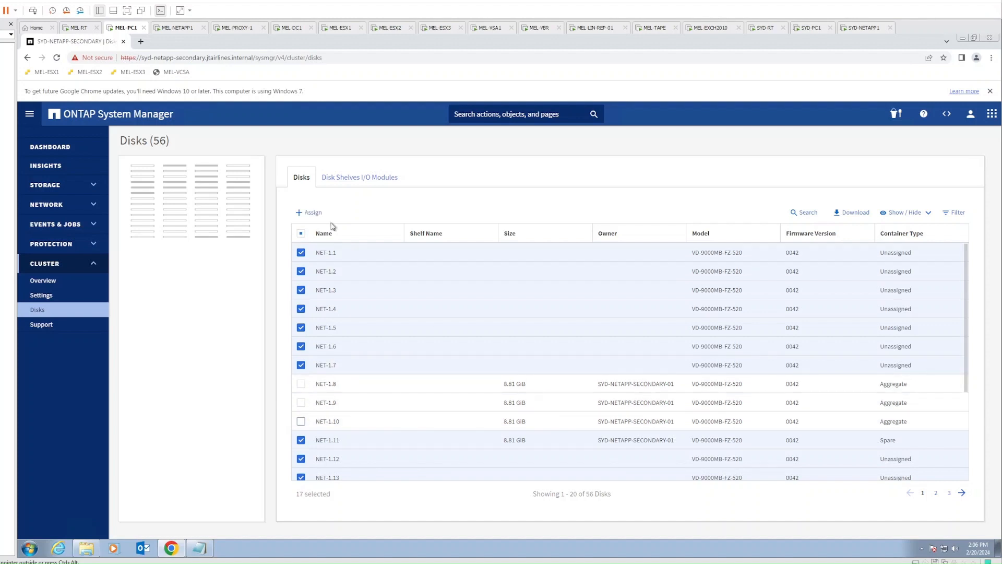
# Assign the selected disks to node SYD-NETAPP-SECONDARY-01 and review the updated list
pyautogui.click(308, 213)
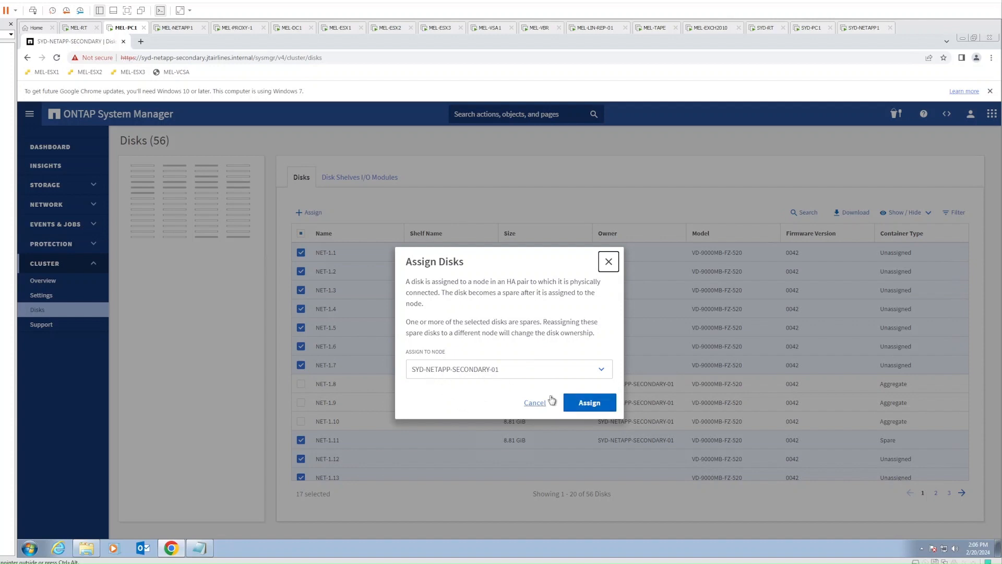
pyautogui.click(597, 406)
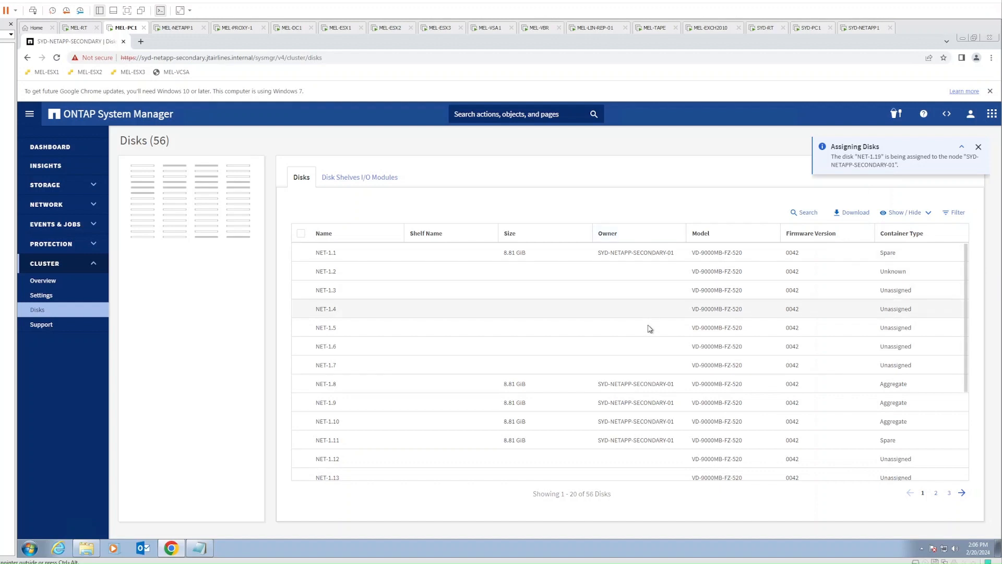
pyautogui.scroll(-3, 639, 429)
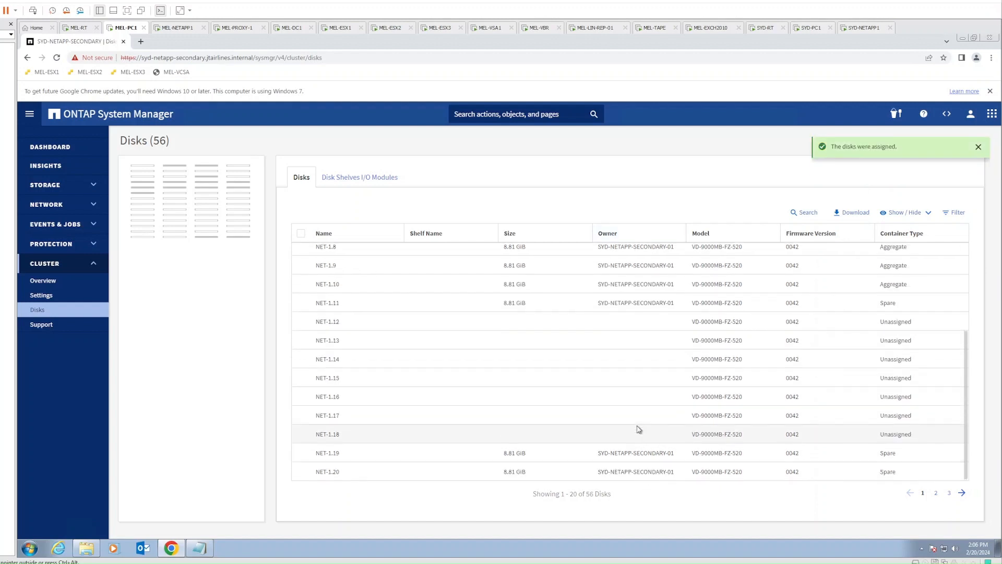
pyautogui.scroll(3, 634, 418)
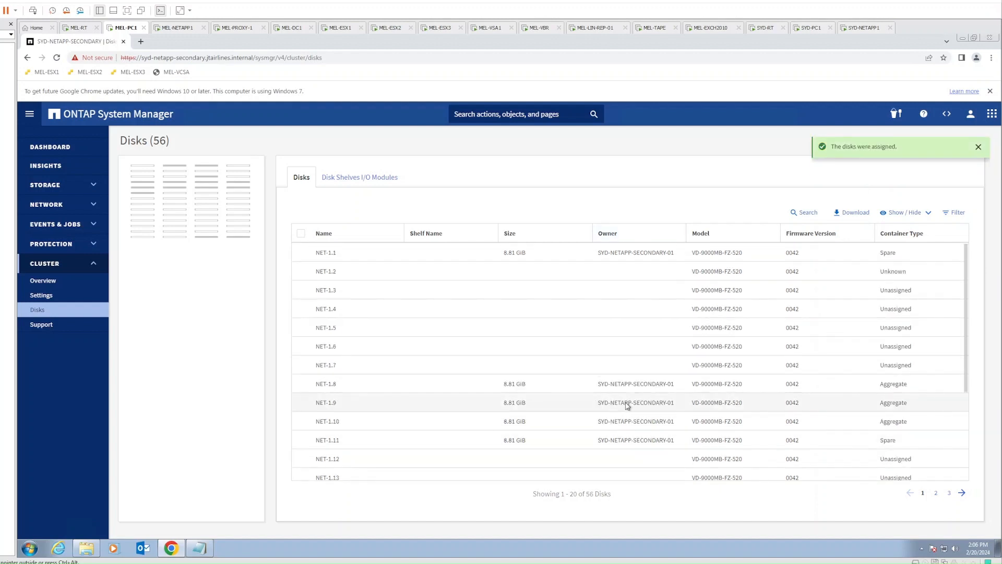
pyautogui.scroll(-3, 634, 371)
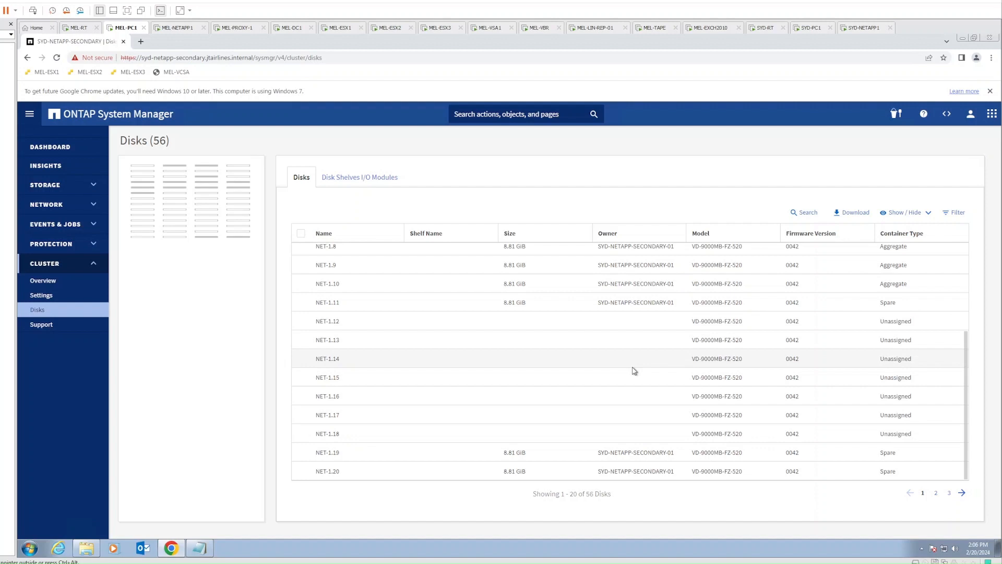
pyautogui.scroll(1, 635, 371)
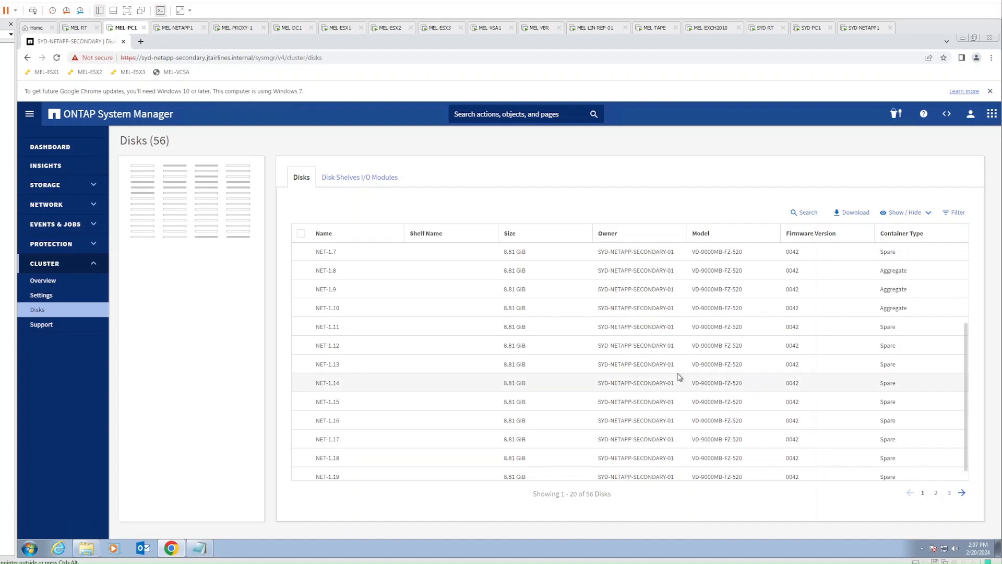
pyautogui.scroll(3, 682, 406)
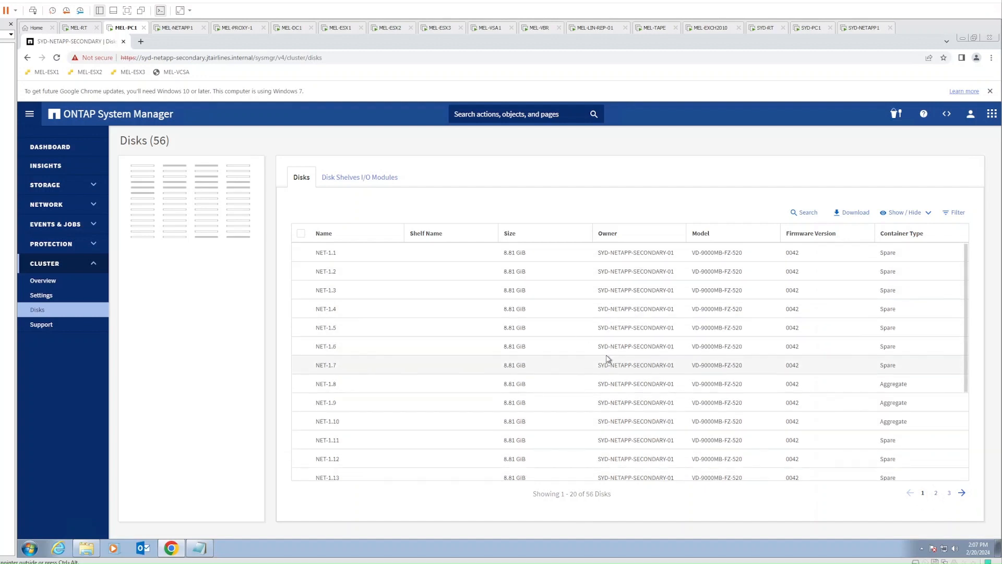
pyautogui.scroll(-3, 689, 377)
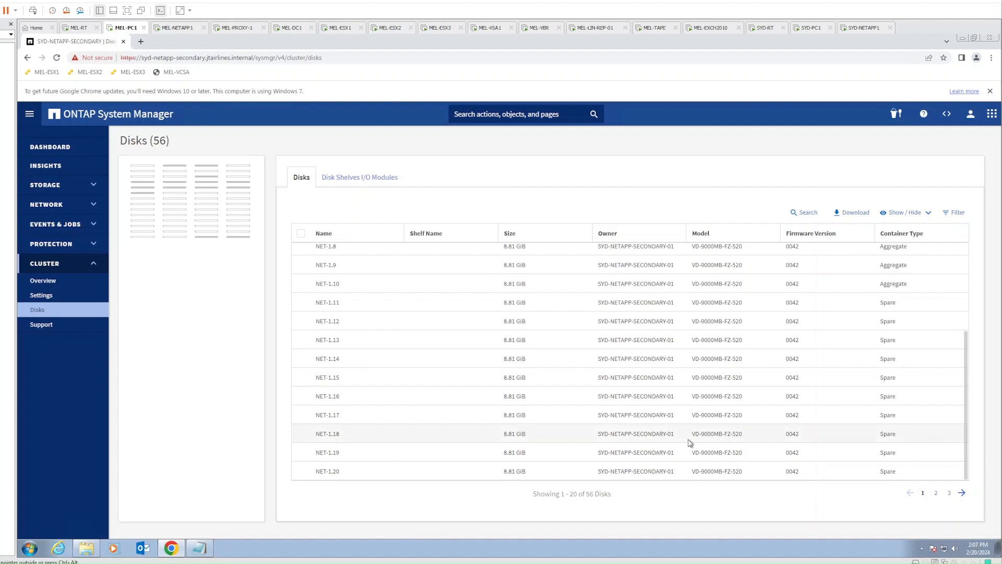
pyautogui.scroll(3, 694, 443)
pyautogui.scroll(-3, 699, 454)
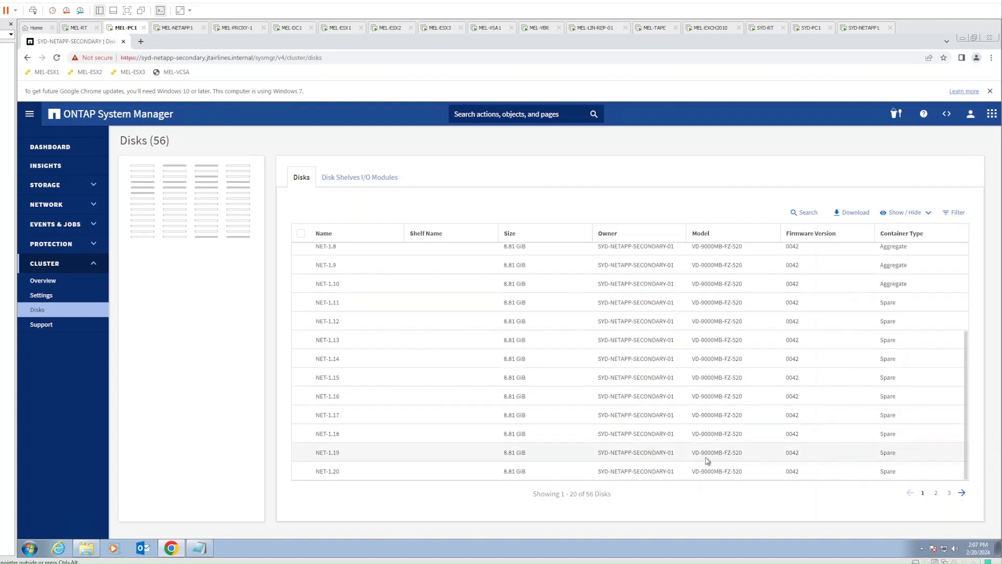
# Select all 20 disks on page 2 (NET-1.21 to NET-1.40) and assign them to SYD-NETAPP-SECONDARY-01
pyautogui.click(936, 493)
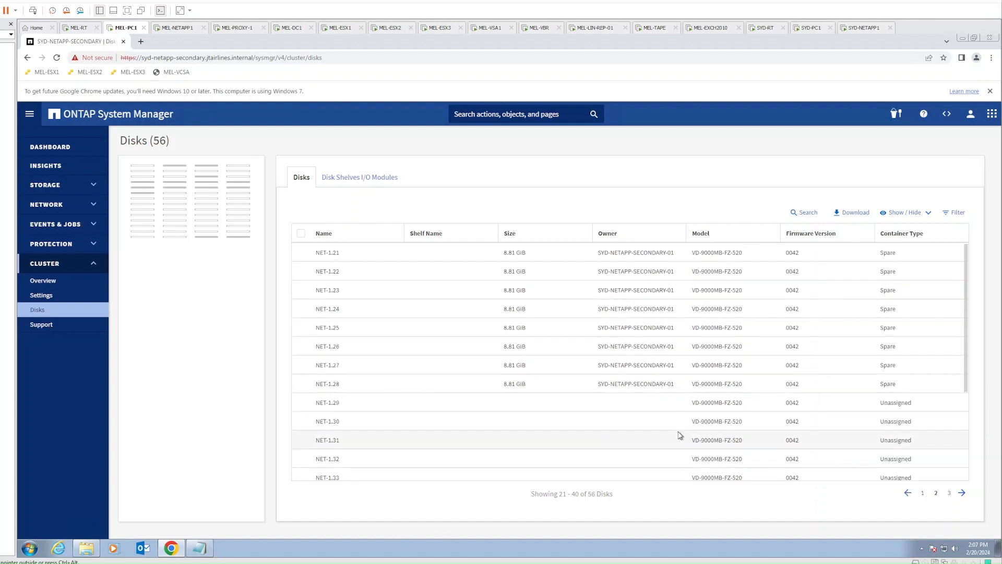
pyautogui.click(301, 233)
pyautogui.click(308, 212)
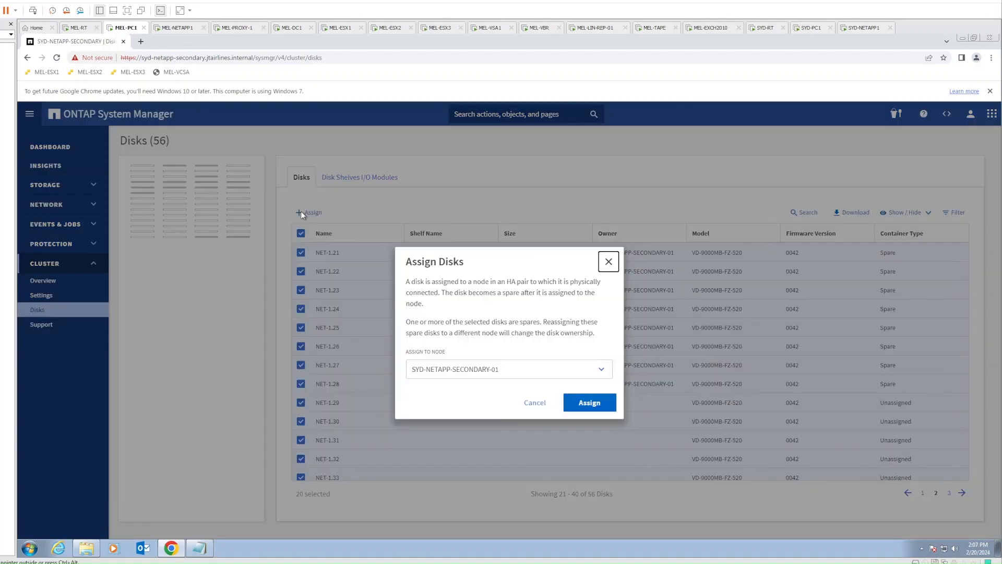
pyautogui.click(589, 402)
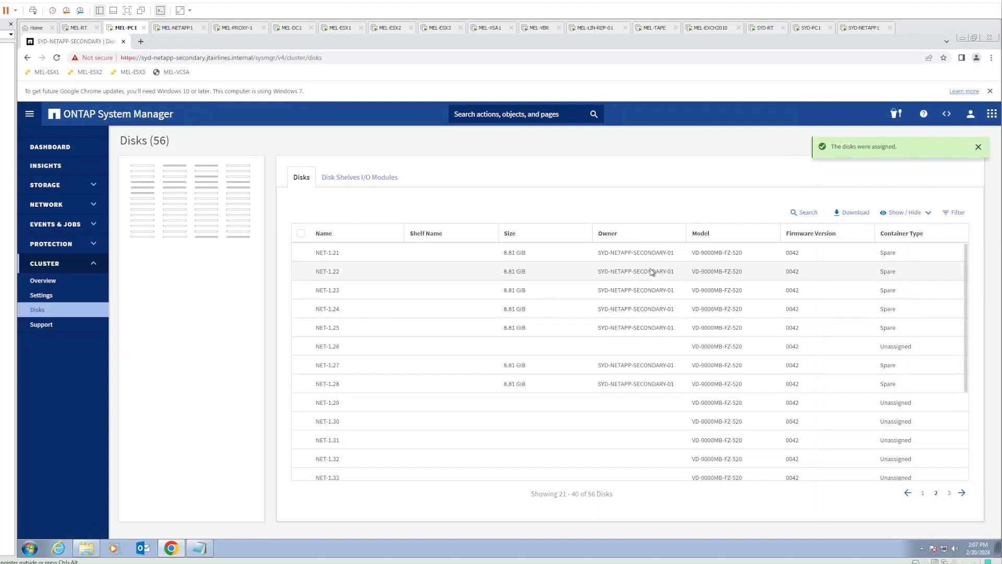
pyautogui.scroll(-3, 652, 271)
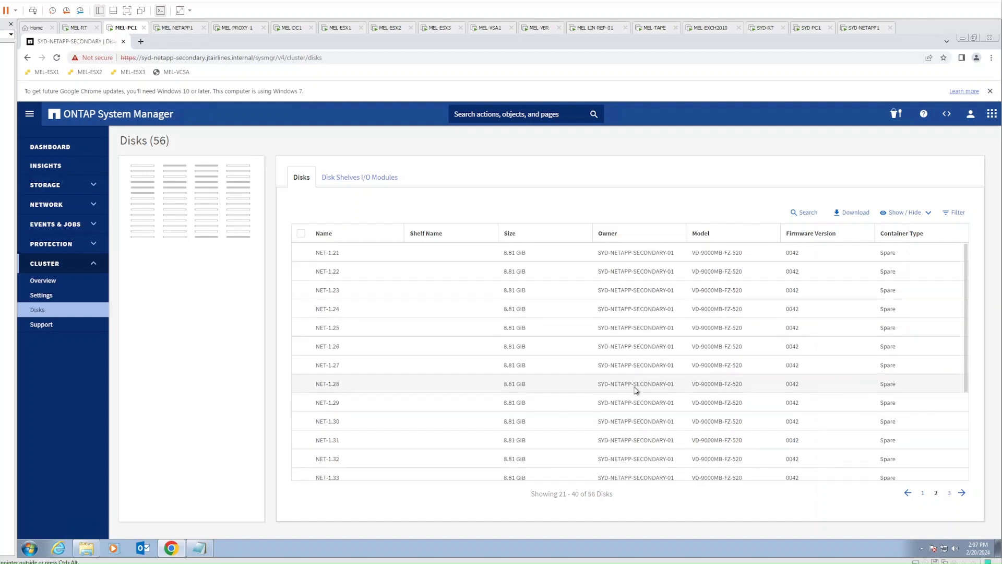
pyautogui.scroll(-1, 783, 434)
# Assign the 16 remaining page-3 disks to SYD-NETAPP-SECONDARY-01, then open Cluster > Settings
pyautogui.click(949, 492)
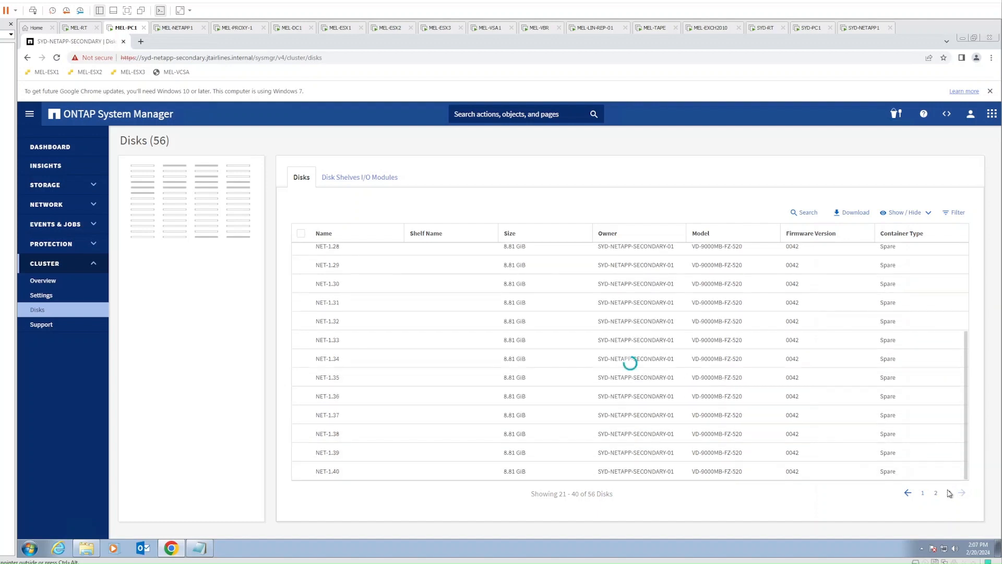
pyautogui.click(299, 233)
pyautogui.click(310, 212)
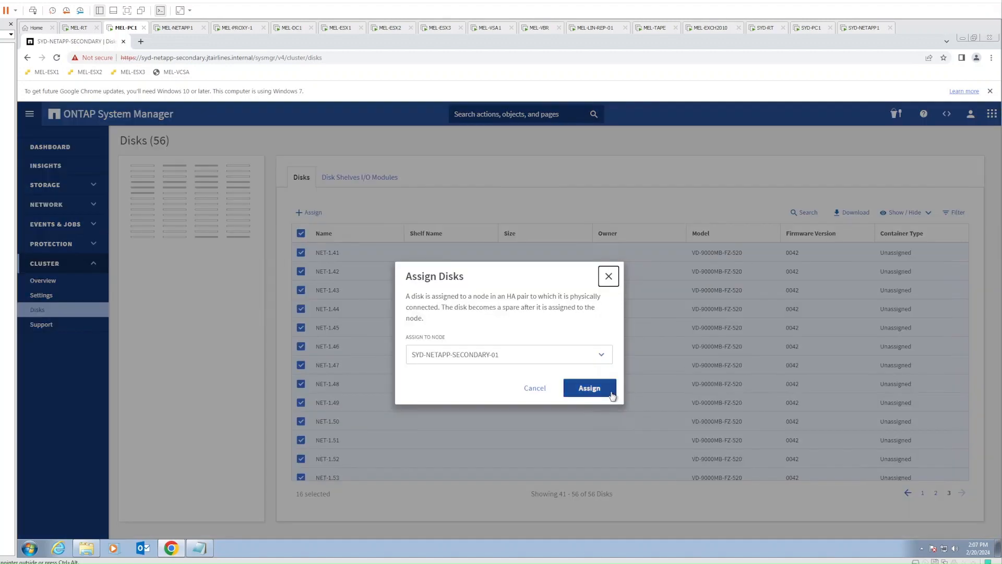
pyautogui.click(590, 389)
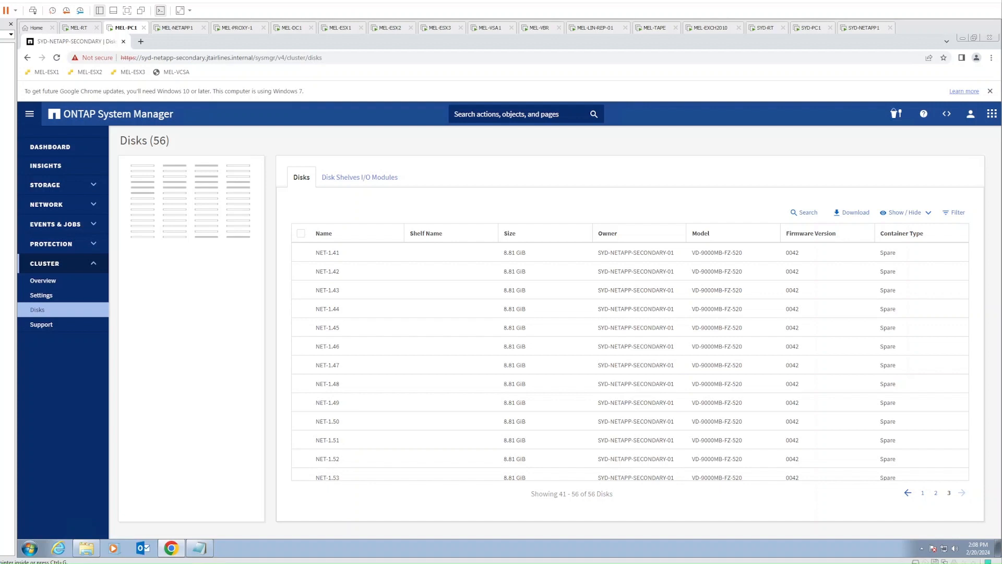
pyautogui.click(42, 295)
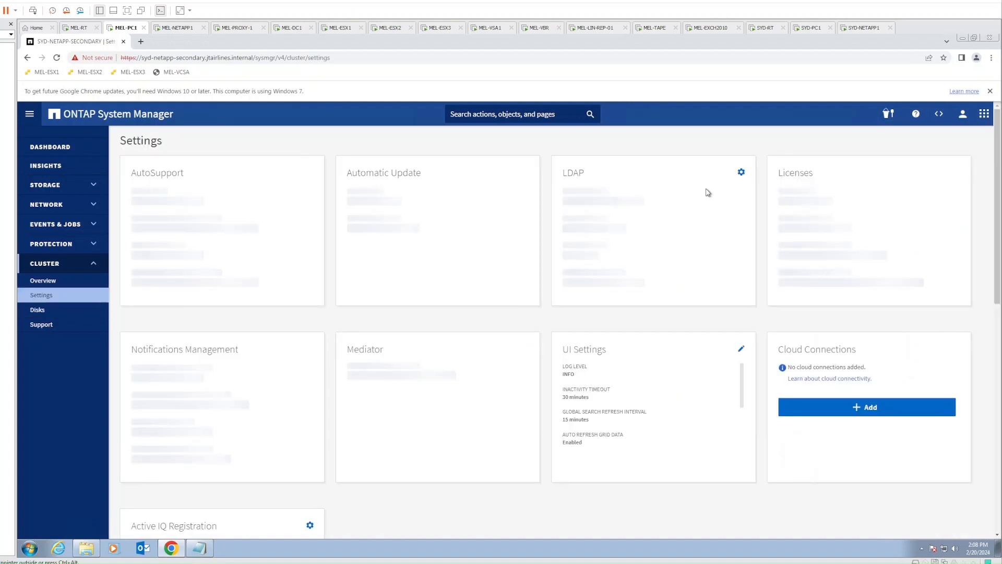
# Start adding a license using 28-character legacy keys and paste in the keys
pyautogui.click(956, 173)
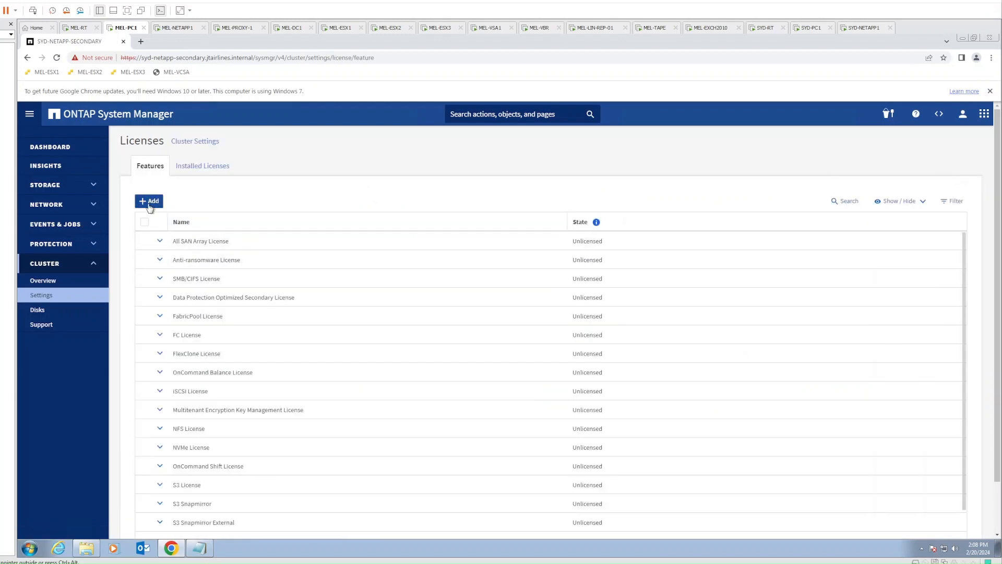
pyautogui.click(150, 204)
pyautogui.click(425, 207)
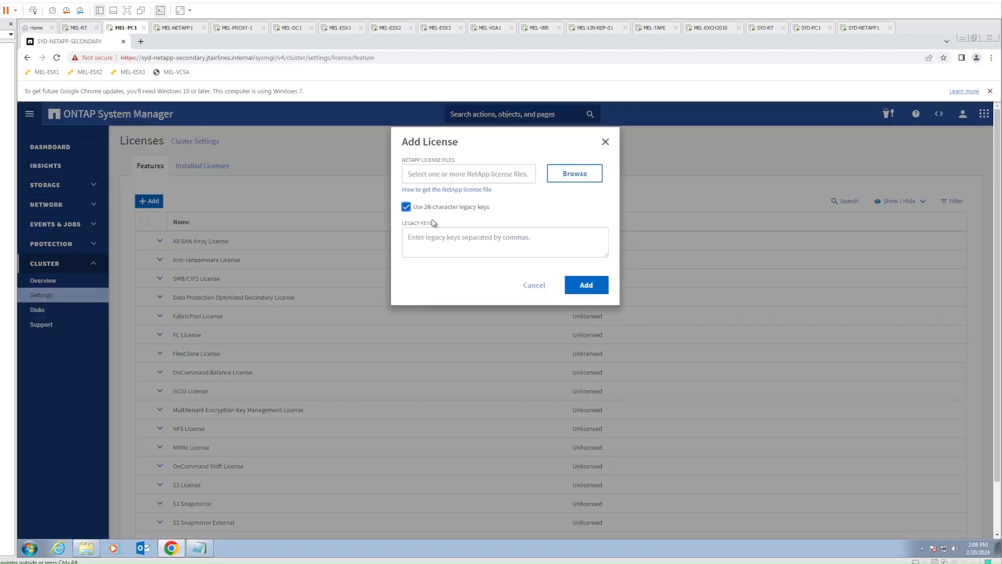
pyautogui.click(492, 245)
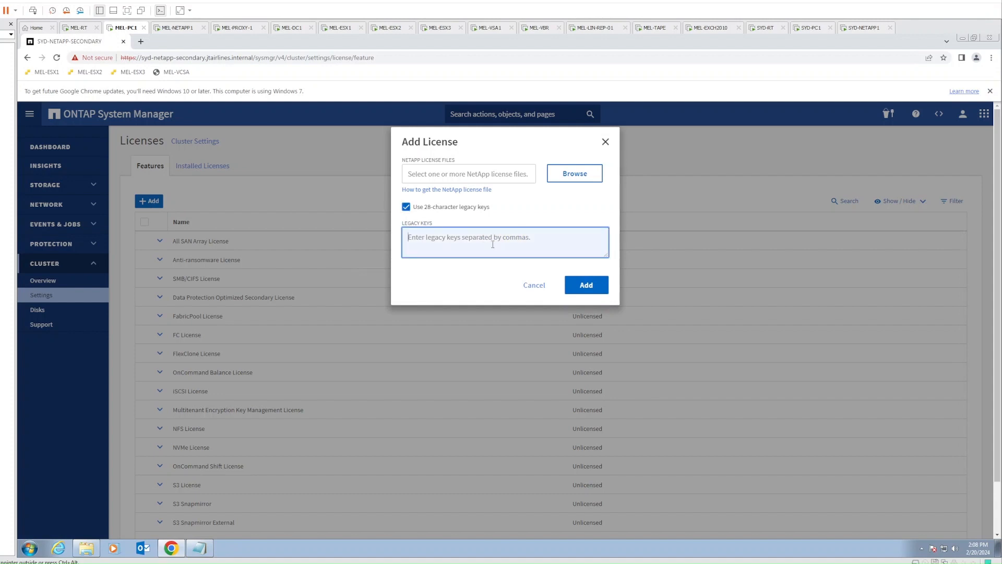
pyautogui.hotkey('ctrl', 'v')
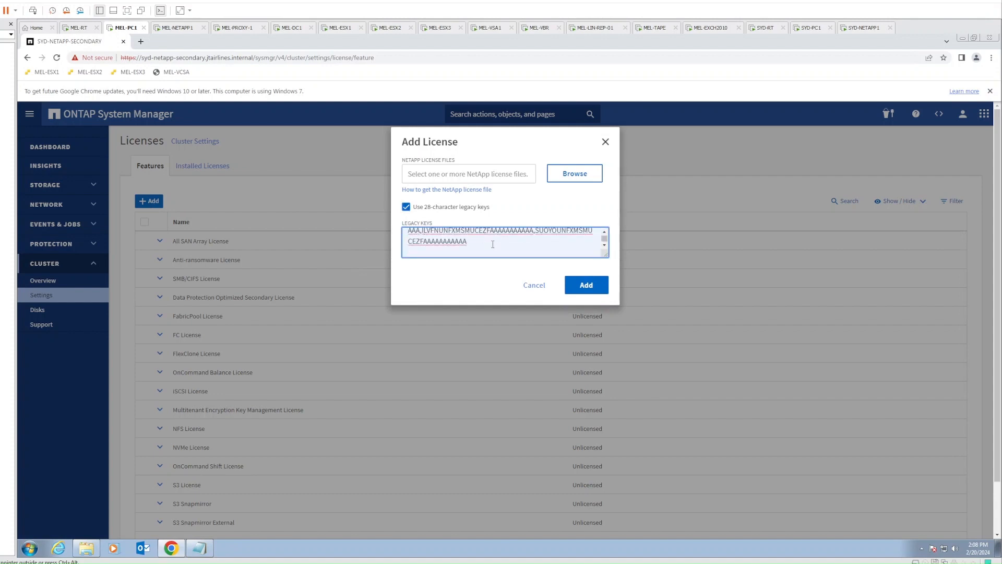
pyautogui.press('BackSpace')
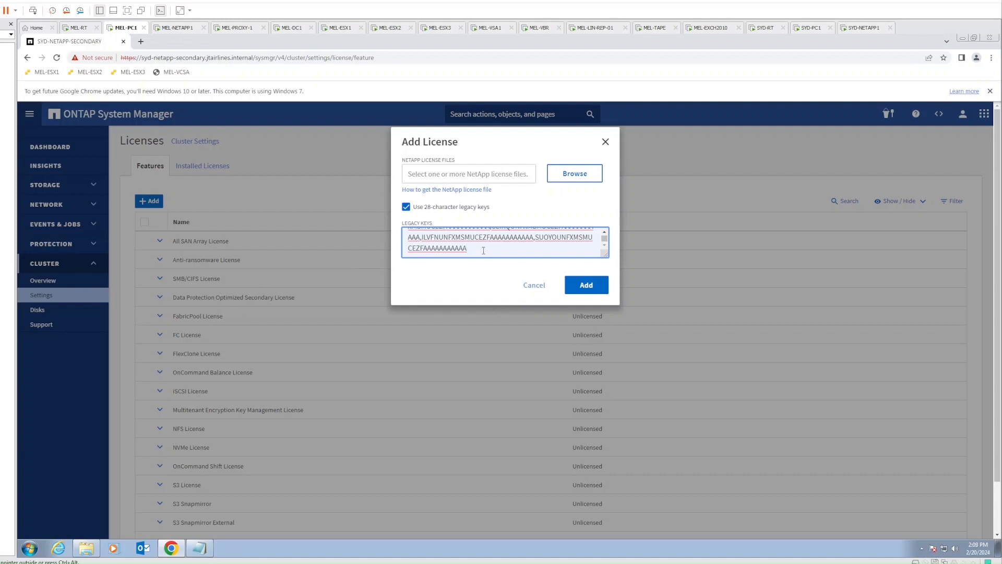
# Submit the legacy license keys, then open Storage > Storage VMs
pyautogui.moveTo(483, 251); pyautogui.dragTo(395, 214)
pyautogui.click(504, 248)
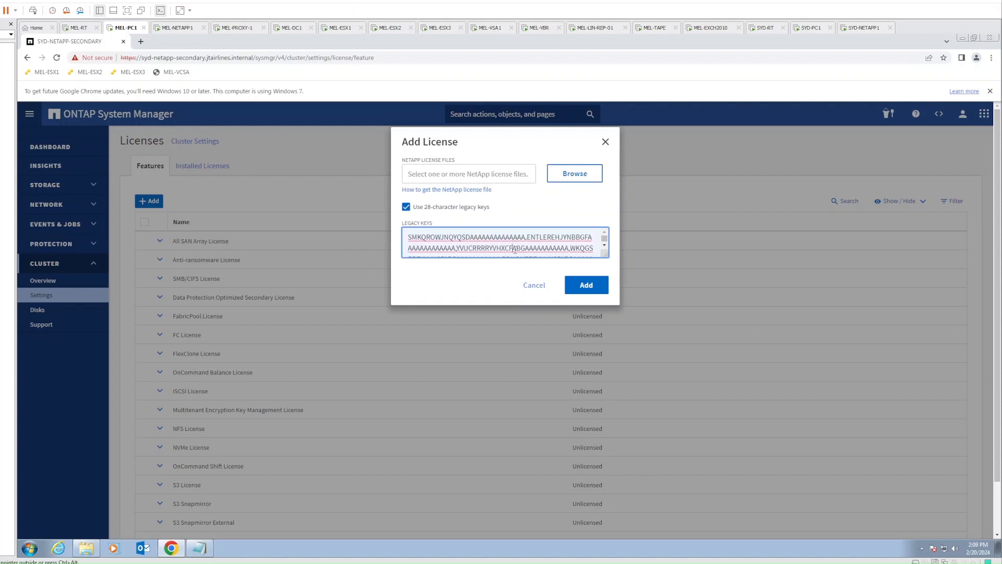
pyautogui.scroll(-3, 504, 248)
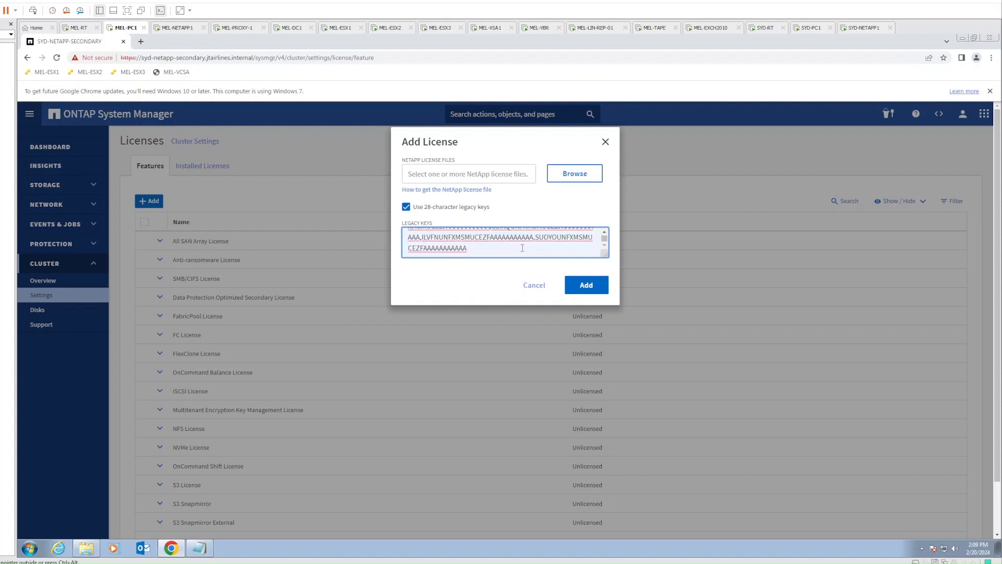
pyautogui.click(586, 286)
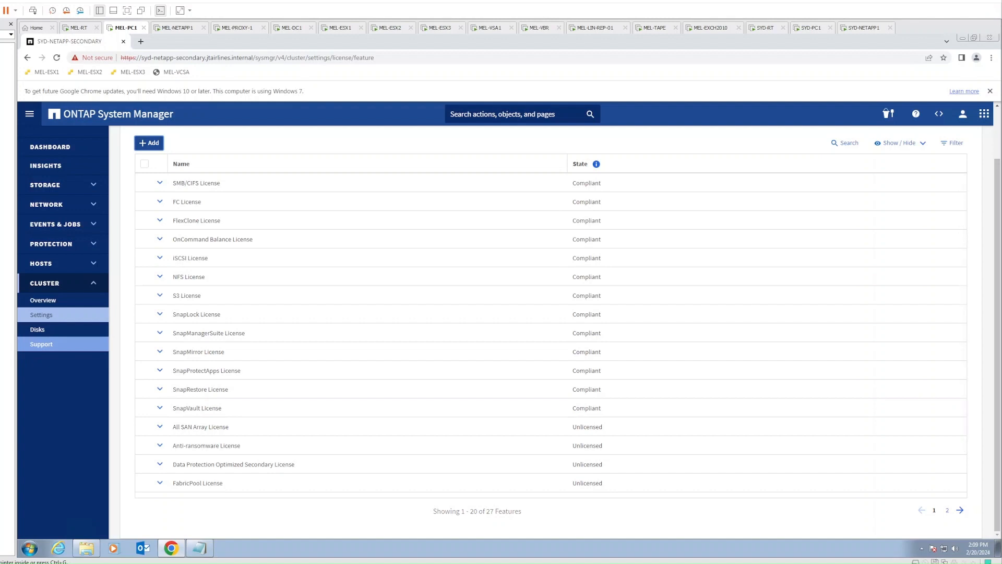
pyautogui.click(45, 185)
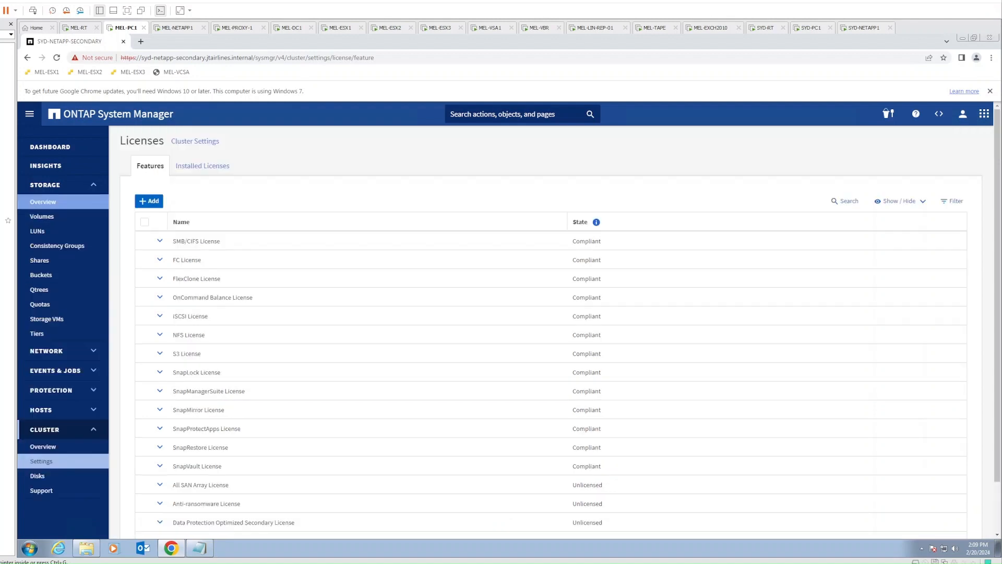
pyautogui.click(54, 320)
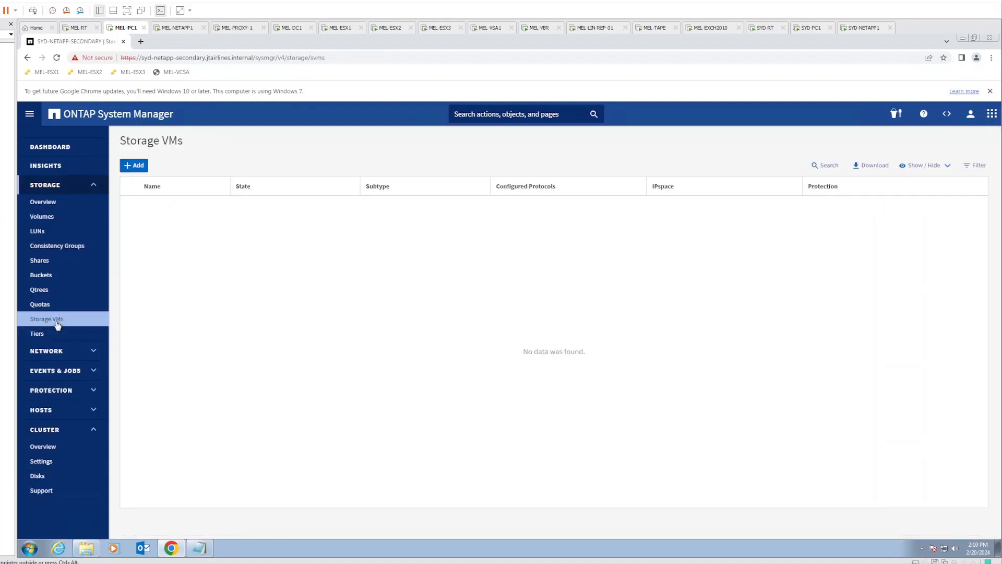
pyautogui.click(140, 42)
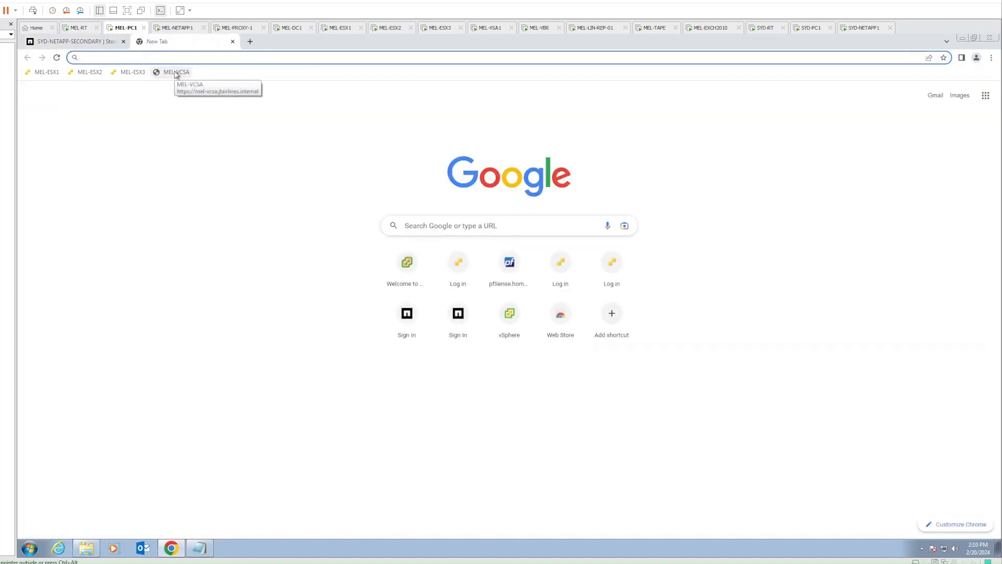
pyautogui.write('https://mel')
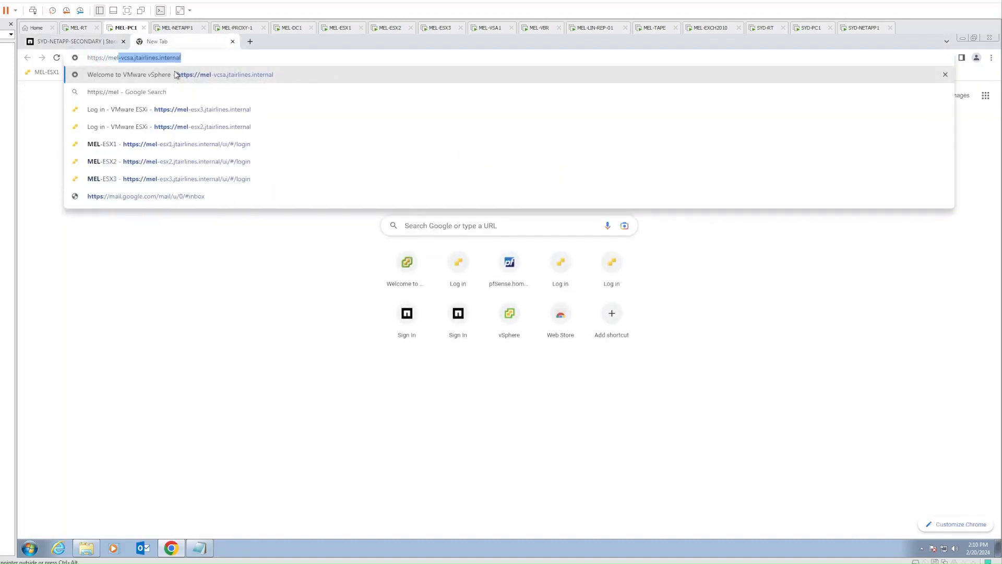
pyautogui.write('-netapp')
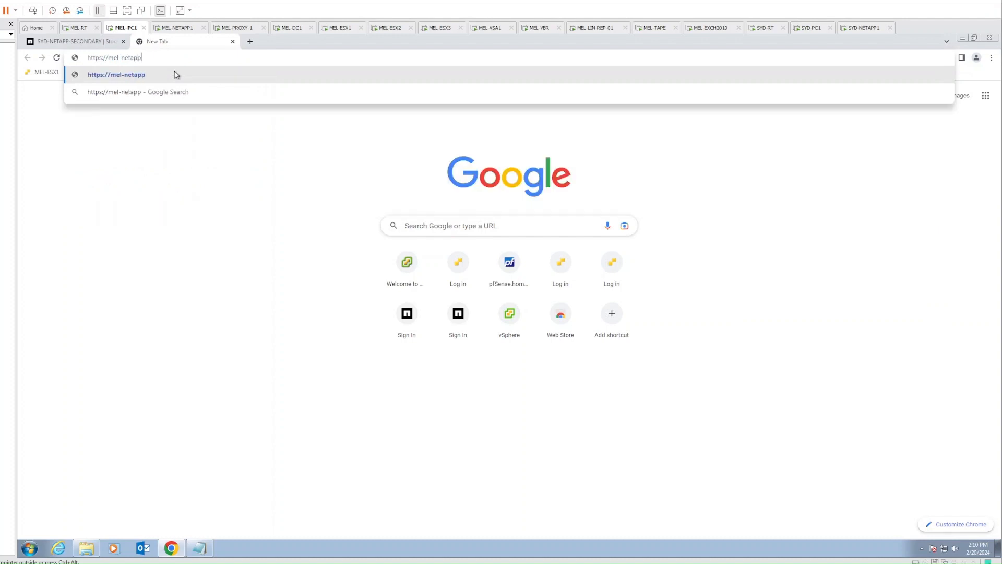
pyautogui.write('-primary.jtairlines.internal/')
pyautogui.press('Return')
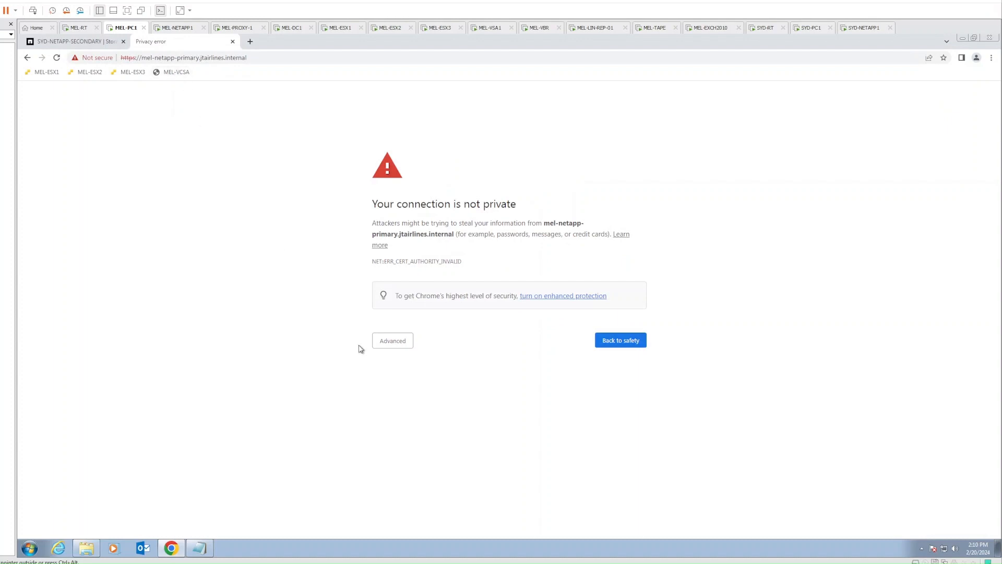
pyautogui.click(384, 341)
pyautogui.click(405, 412)
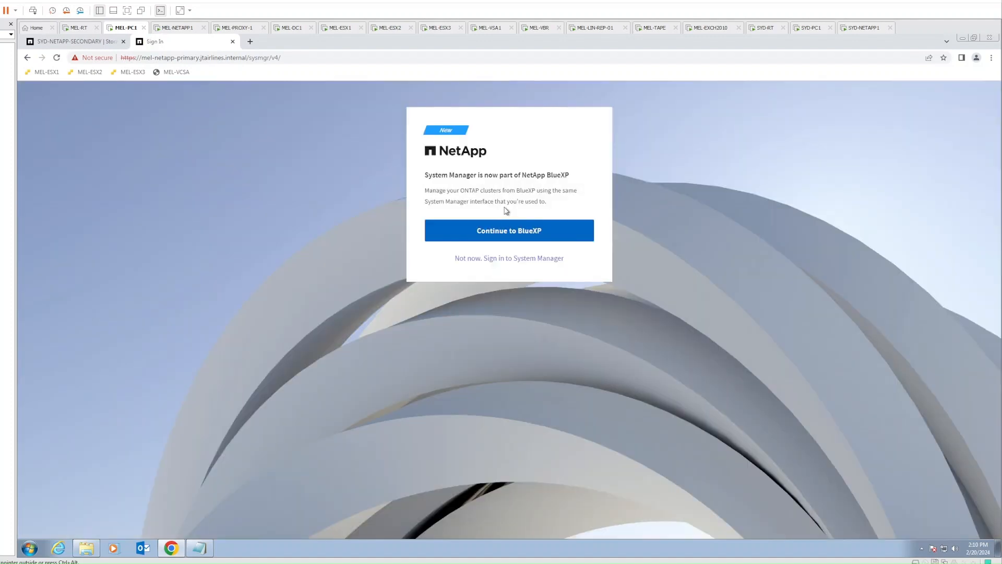
# Sign in to MEL-NETAPP-PRIMARY as admin, view its Storage VMs, then return to the SYD tab
pyautogui.click(504, 259)
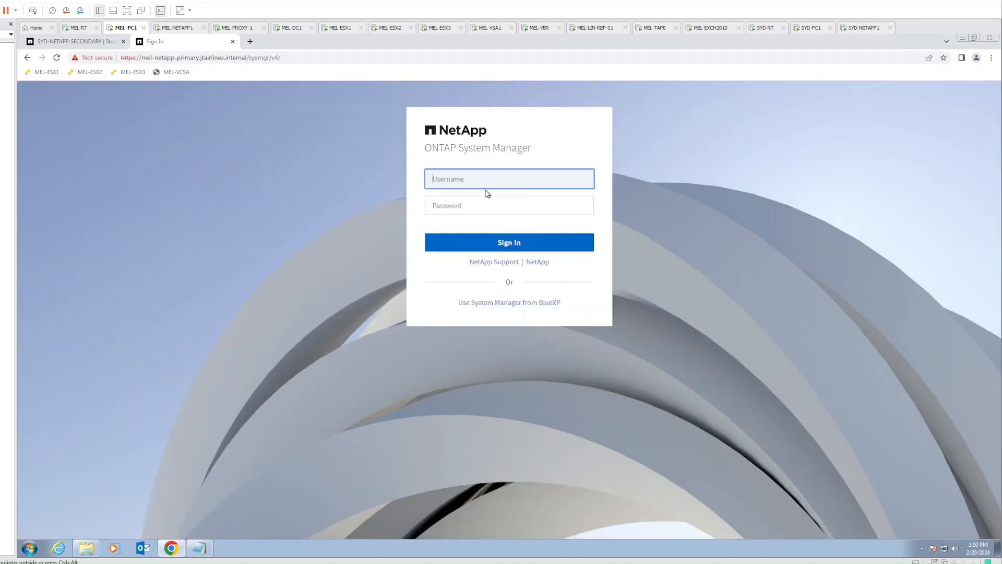
pyautogui.write('admin')
pyautogui.press('Tab')
pyautogui.write('•••')
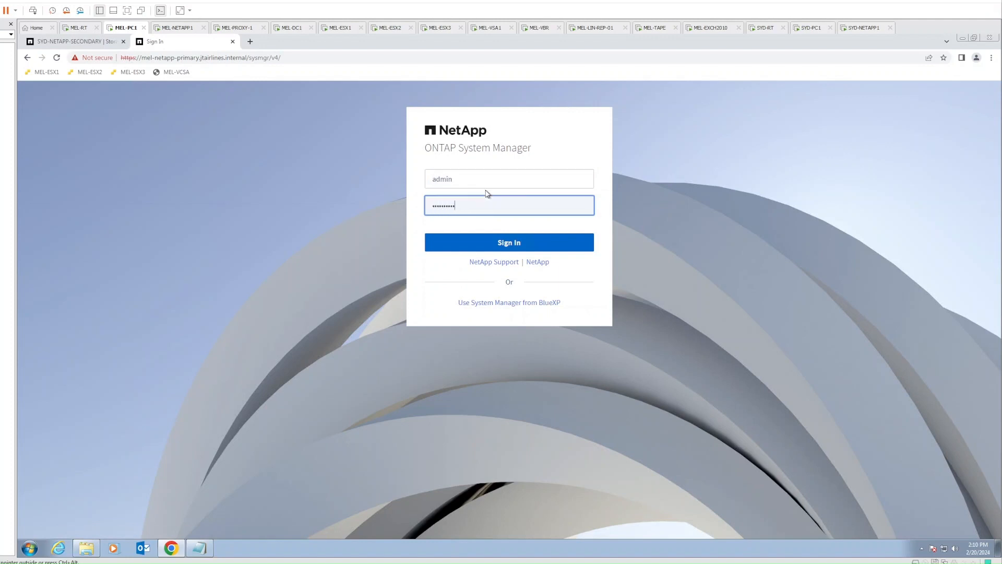
pyautogui.write('•••••••')
pyautogui.press('Return')
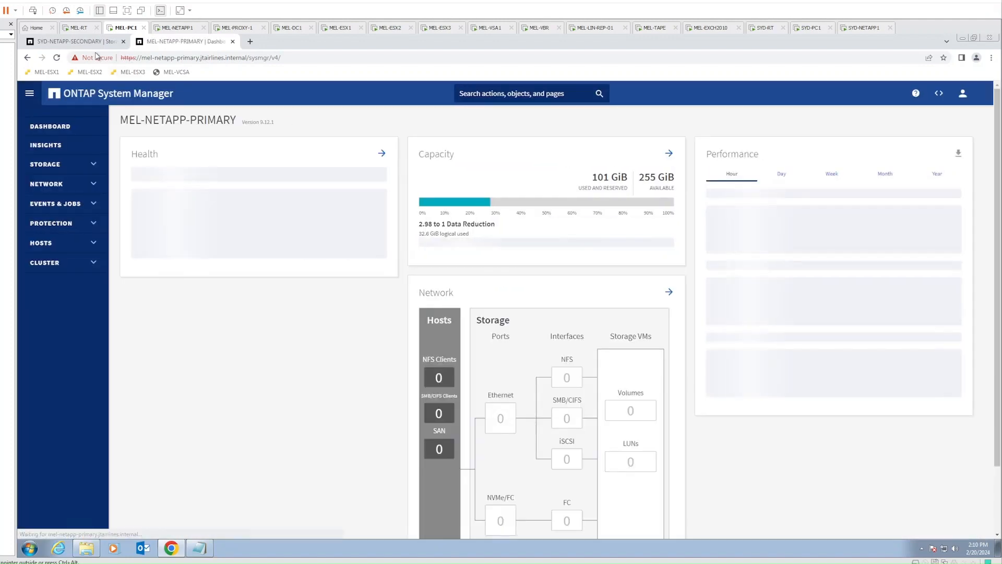
pyautogui.click(94, 41)
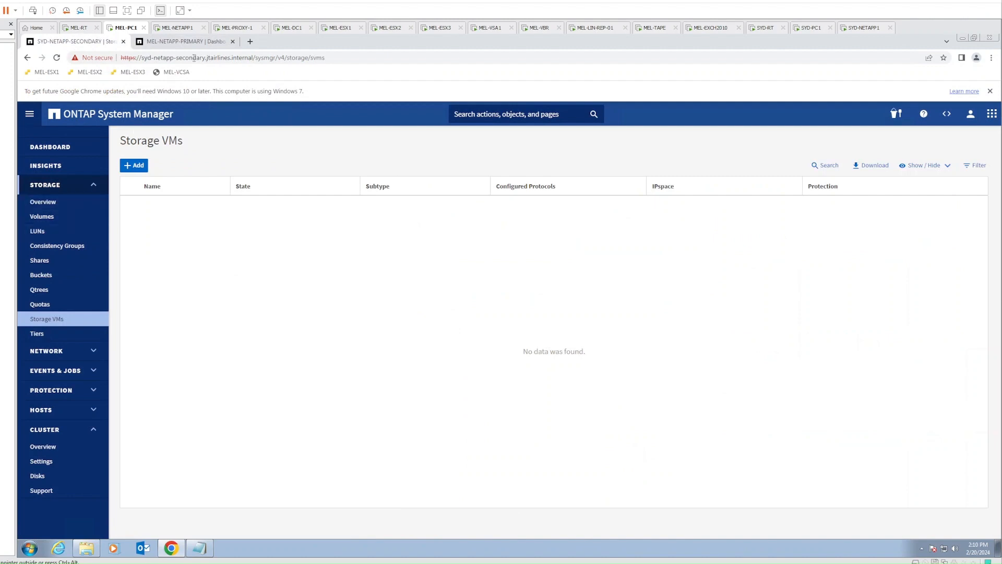
pyautogui.click(198, 42)
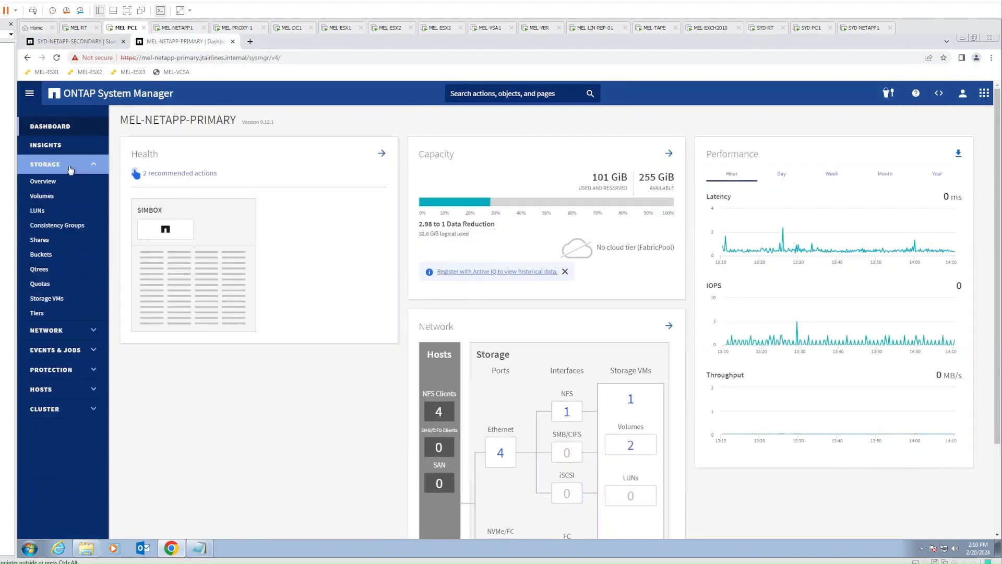
pyautogui.click(46, 300)
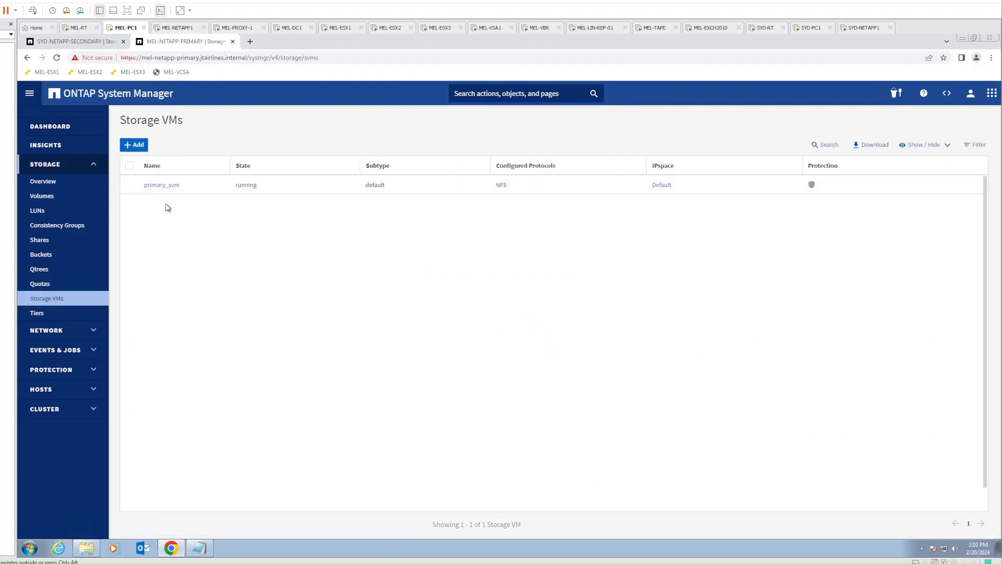
pyautogui.click(69, 45)
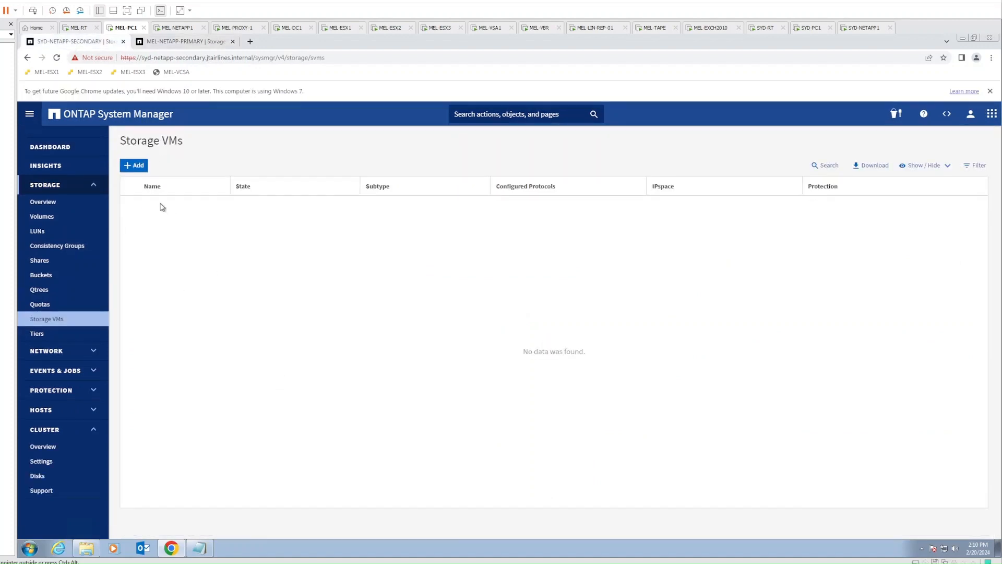
# Try saving a new storage VM named secondary_svm, then cancel after it fails for lack of an aggregate
pyautogui.click(134, 165)
pyautogui.press('Tab')
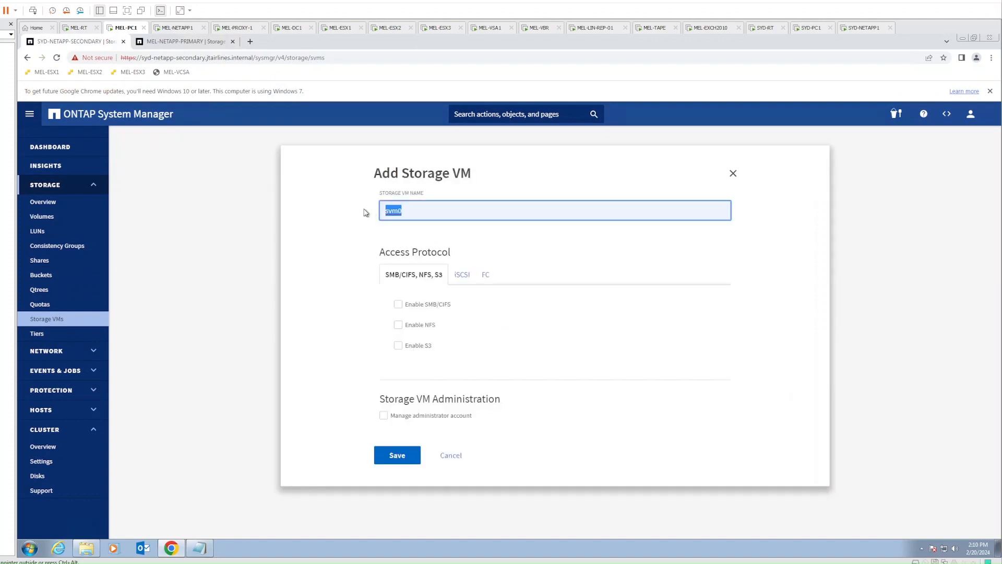
pyautogui.write('secondary_')
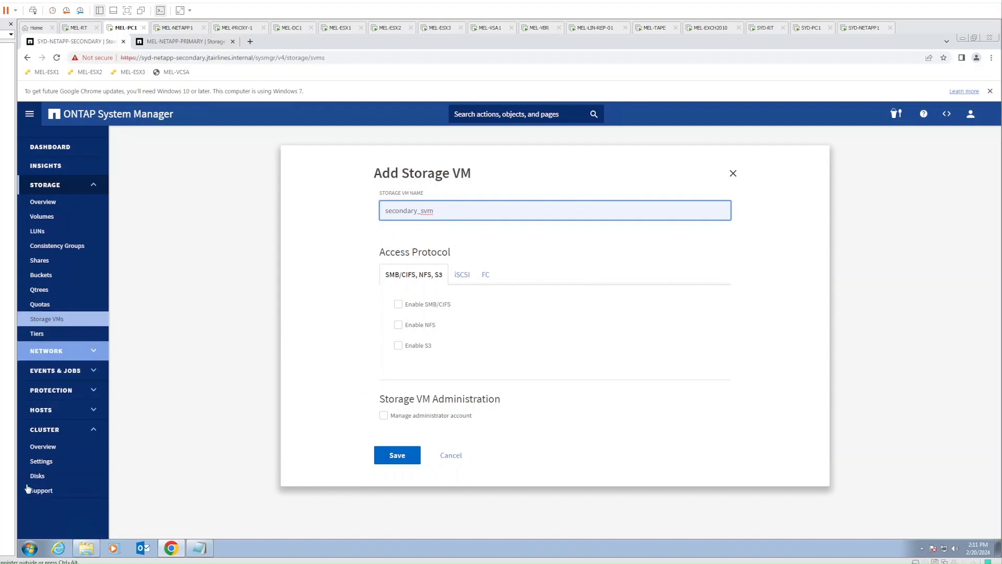
pyautogui.click(398, 456)
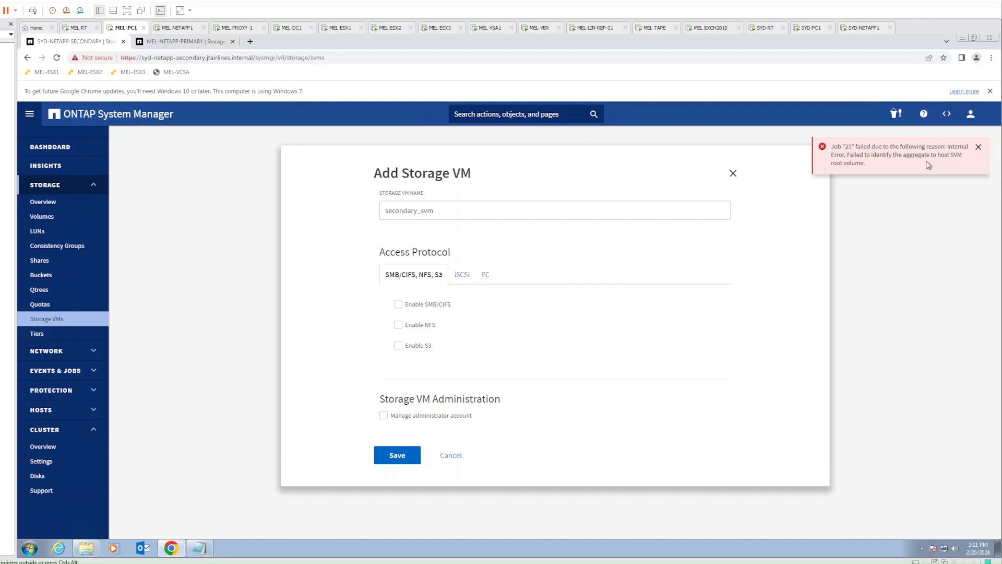
pyautogui.click(451, 456)
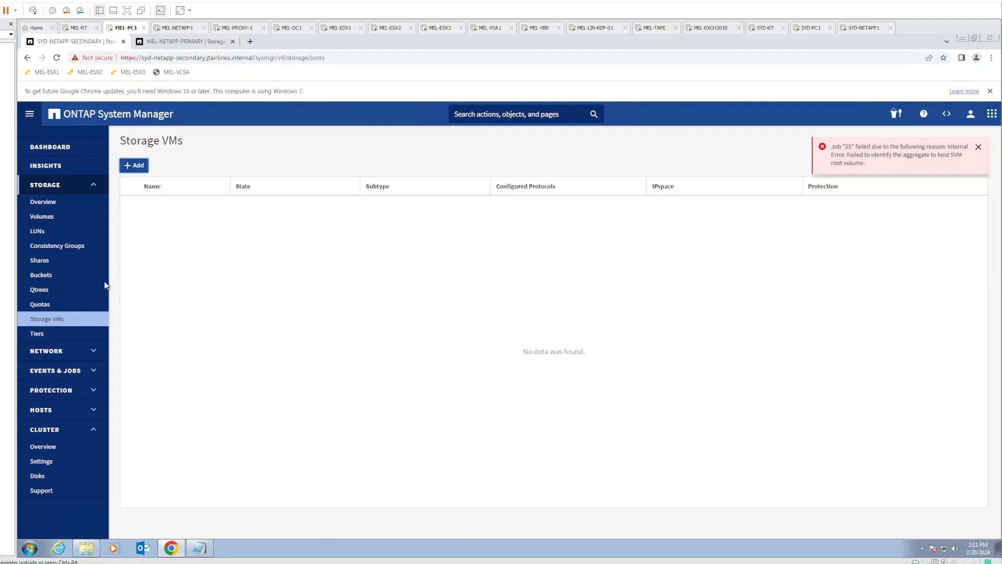
# Open the Tiers page, then on the SYD-NETAPP1 console create sec_agg with 53 FCAL disks, raid_dp
pyautogui.click(37, 333)
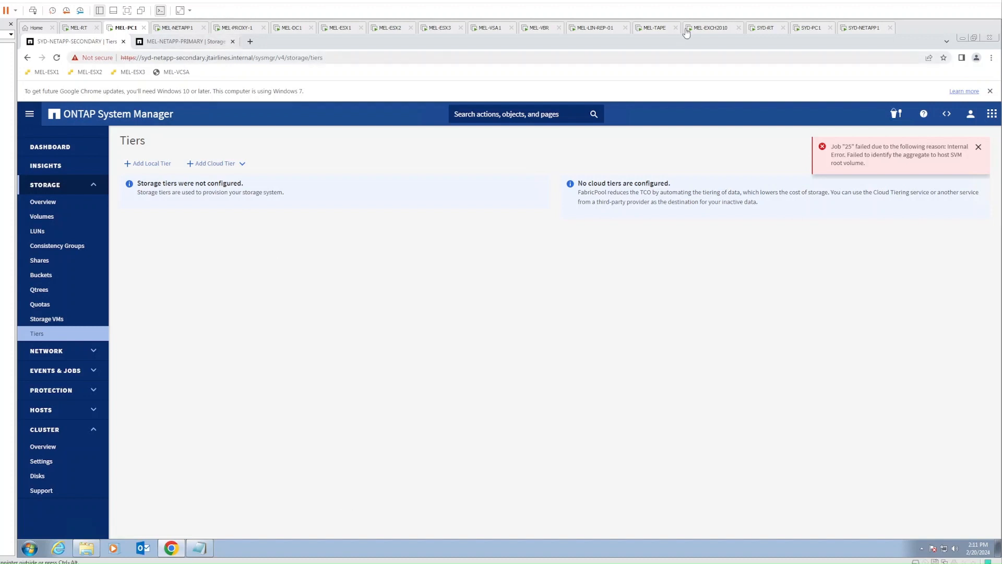
pyautogui.click(862, 29)
pyautogui.click(449, 359)
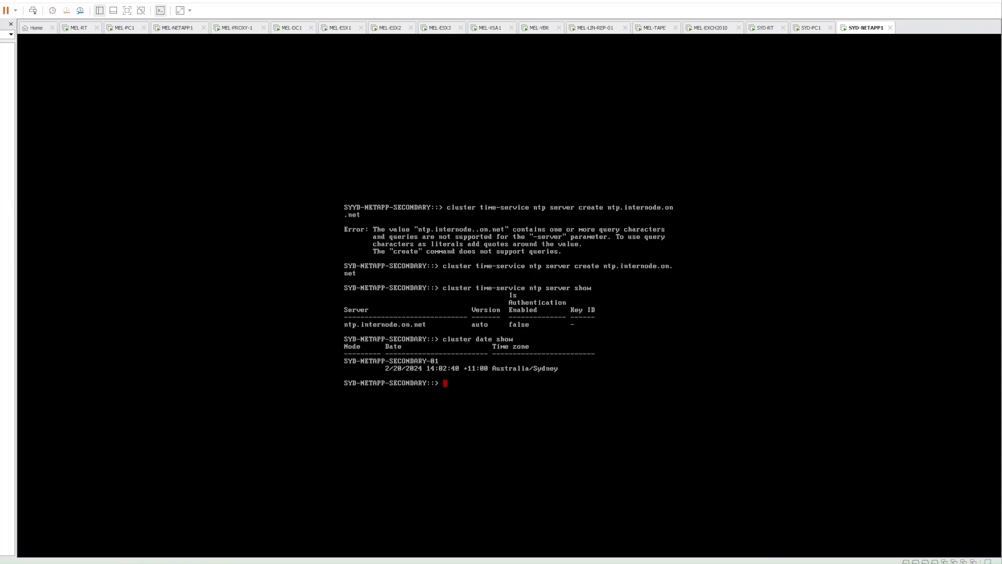
pyautogui.write('storage aggregatecreate sec_agg -diskc')
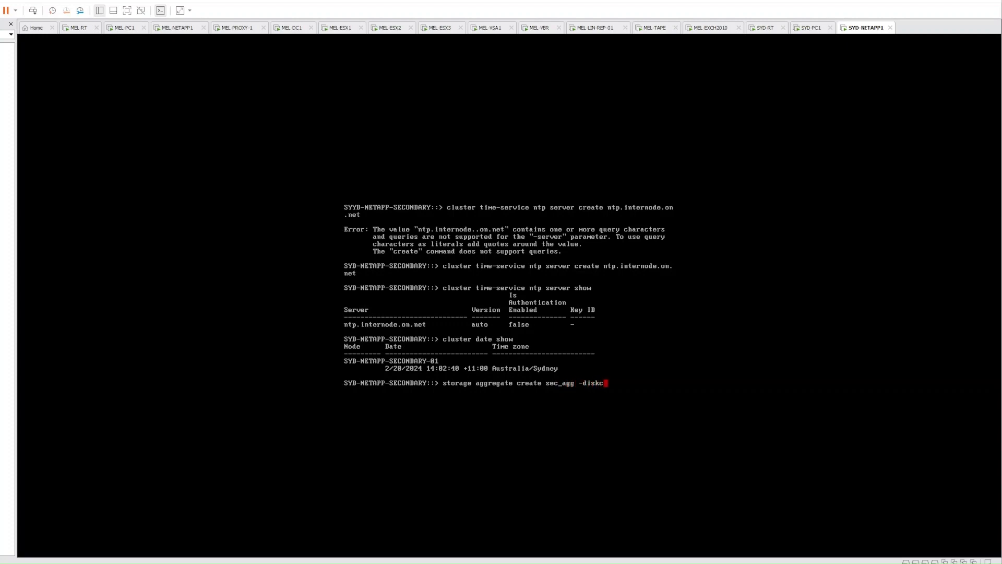
pyautogui.write('ount')
pyautogui.write(' 53 0')
pyautogui.write('disk')
pyautogui.write('type ')
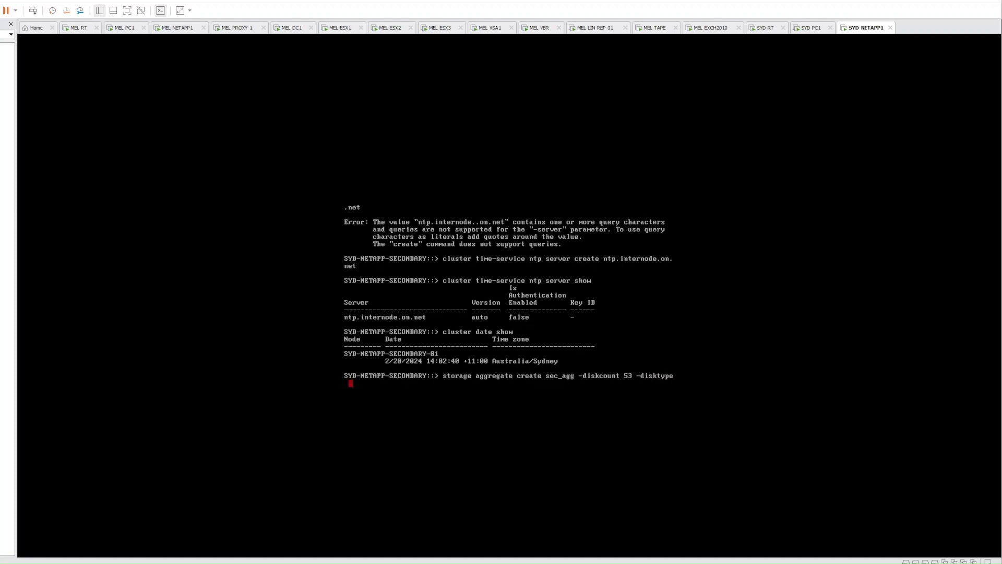
pyautogui.write('FCAL -raidtype raid_dp')
pyautogui.press('Return')
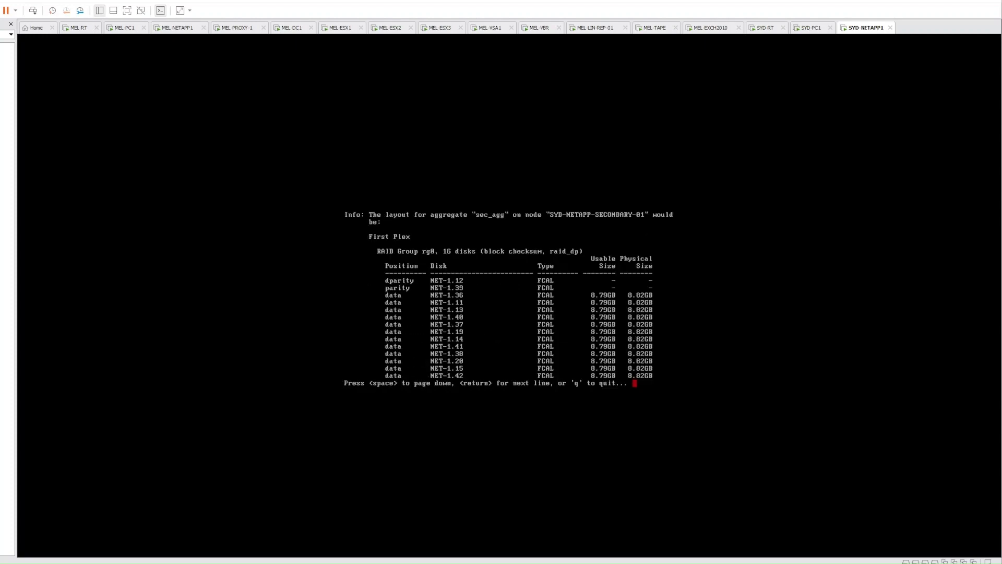
# Page through the sec_agg layout preview and confirm with y to queue its creation
pyautogui.press('space')
pyautogui.press('space')
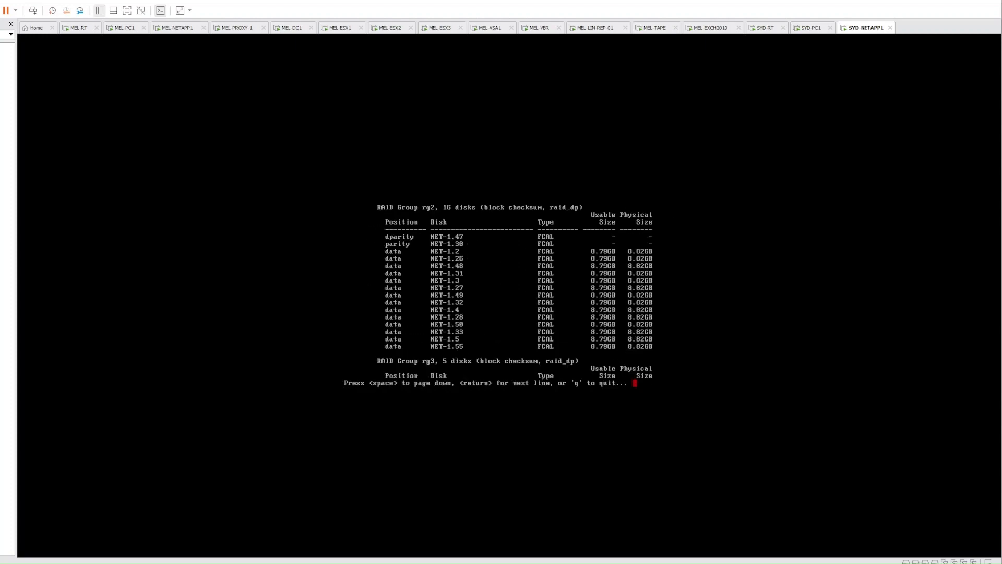
pyautogui.press('space')
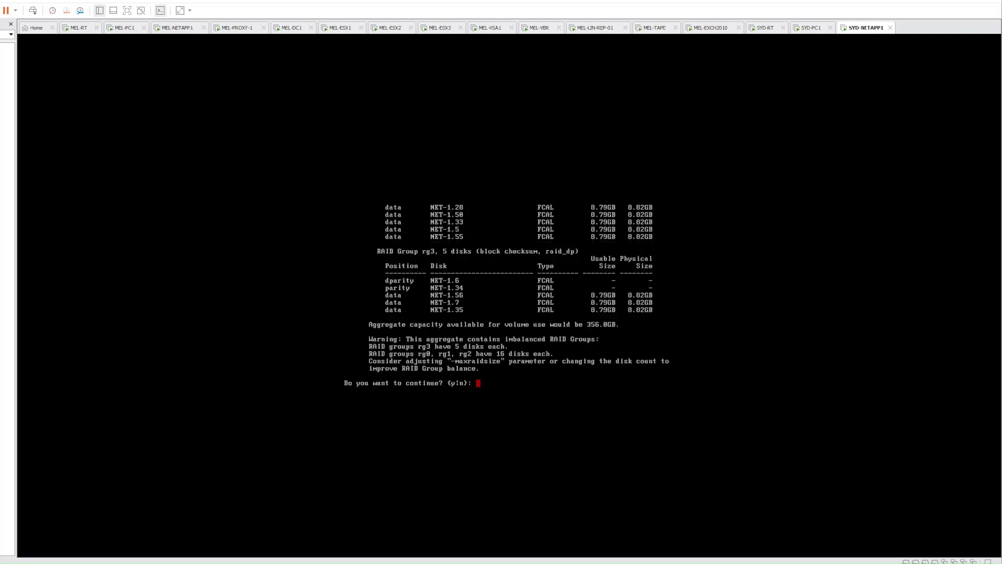
pyautogui.write('y')
pyautogui.press('Return')
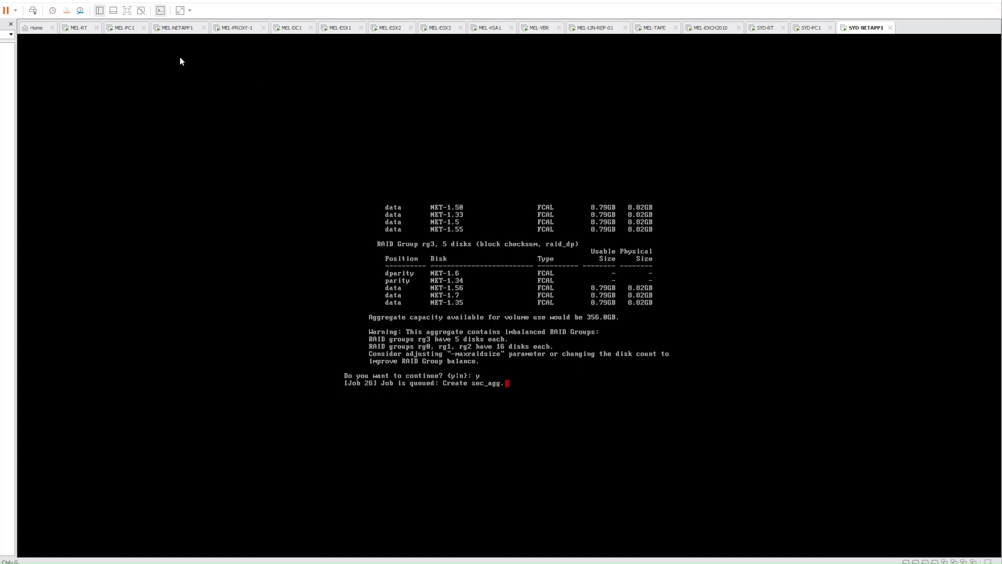
# On MEL-PC1, review MEL-NETAPP-PRIMARY's three pages of disks, then return to the SYD-NETAPP-SECONDARY tab
pyautogui.click(126, 30)
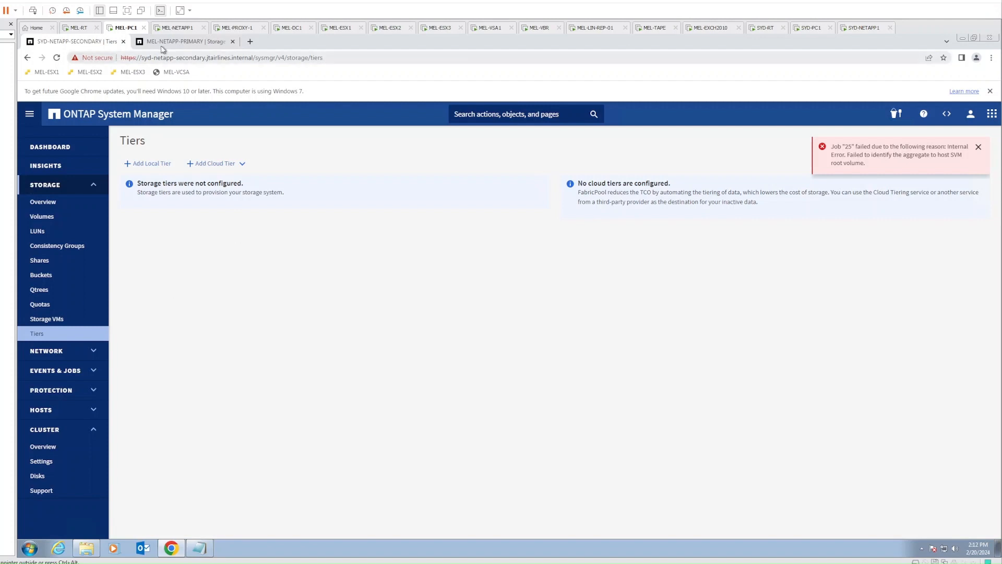
pyautogui.click(174, 43)
pyautogui.click(76, 411)
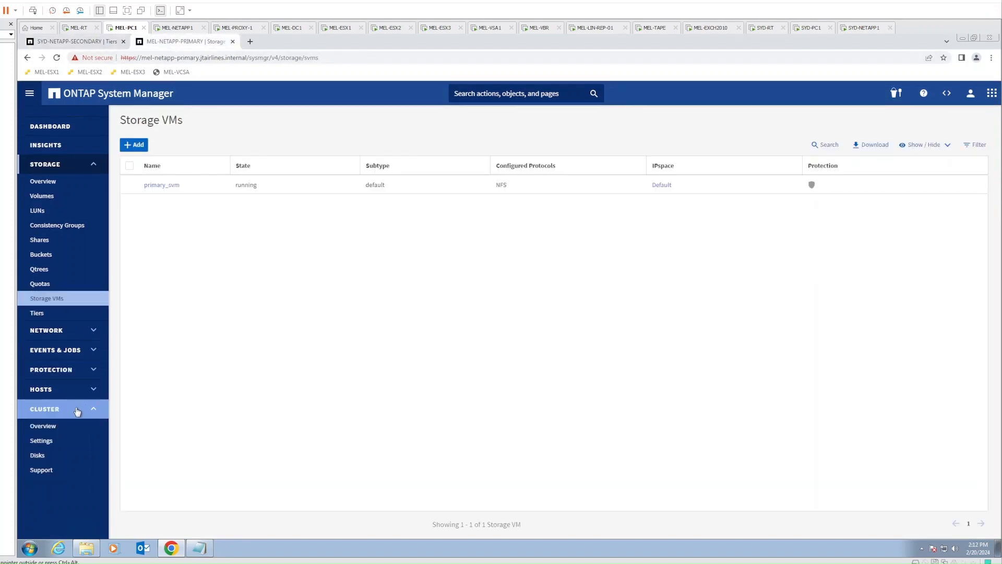
pyautogui.click(37, 456)
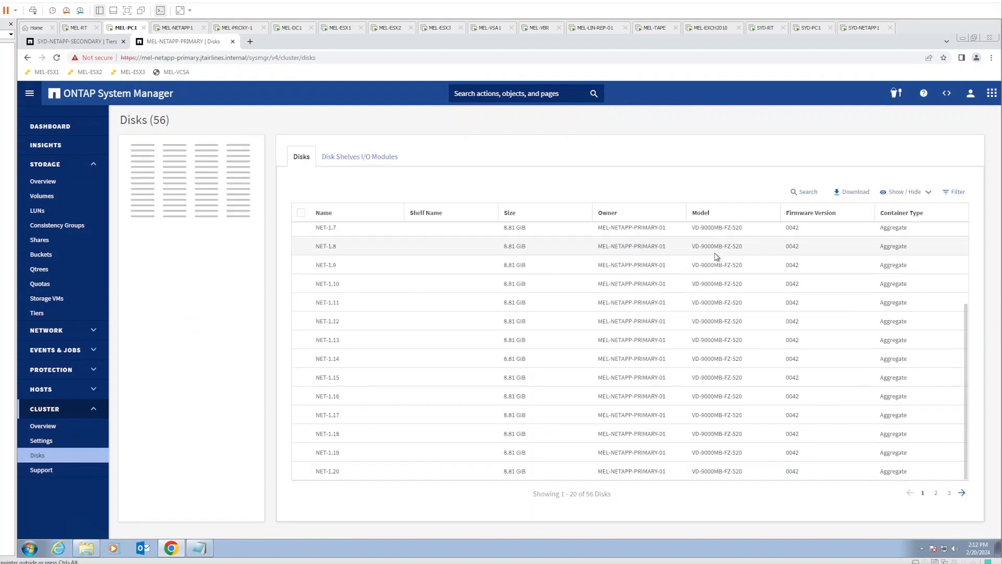
pyautogui.scroll(-3, 909, 342)
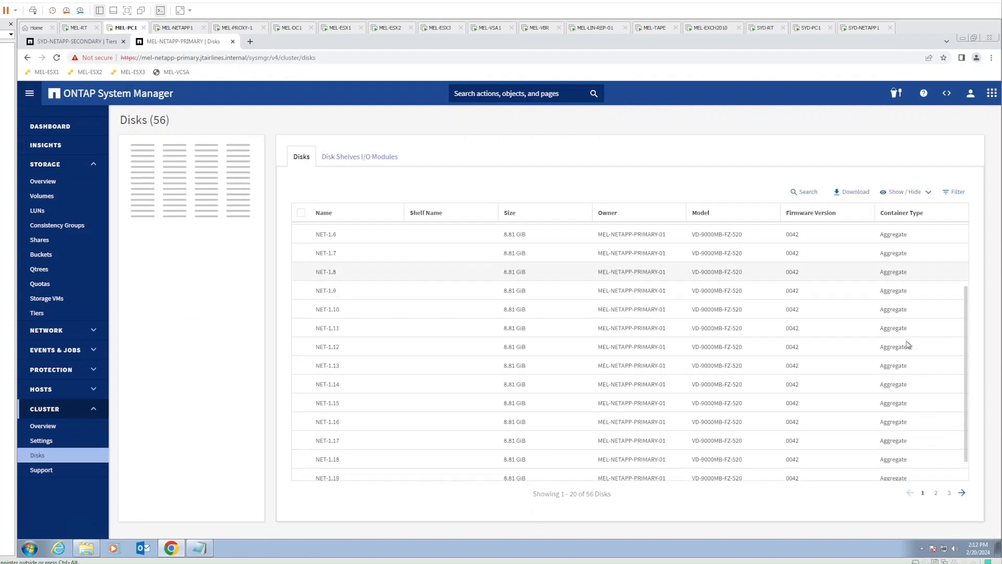
pyautogui.click(937, 493)
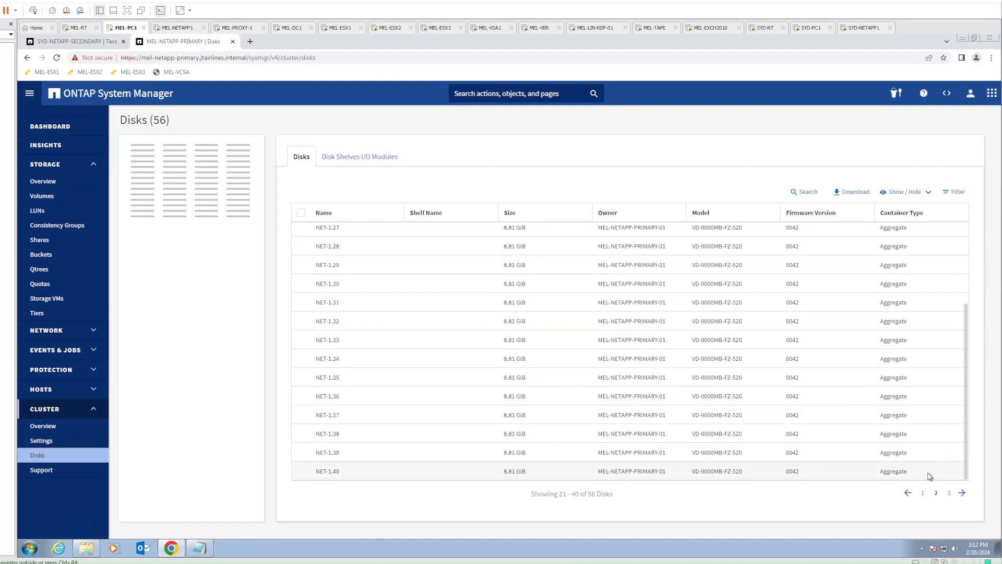
pyautogui.click(950, 493)
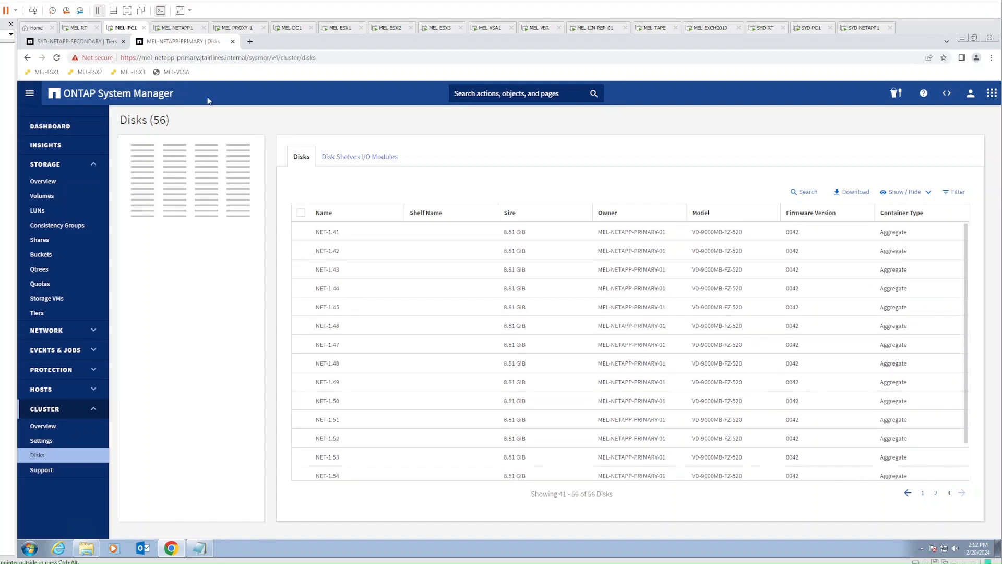
pyautogui.click(78, 42)
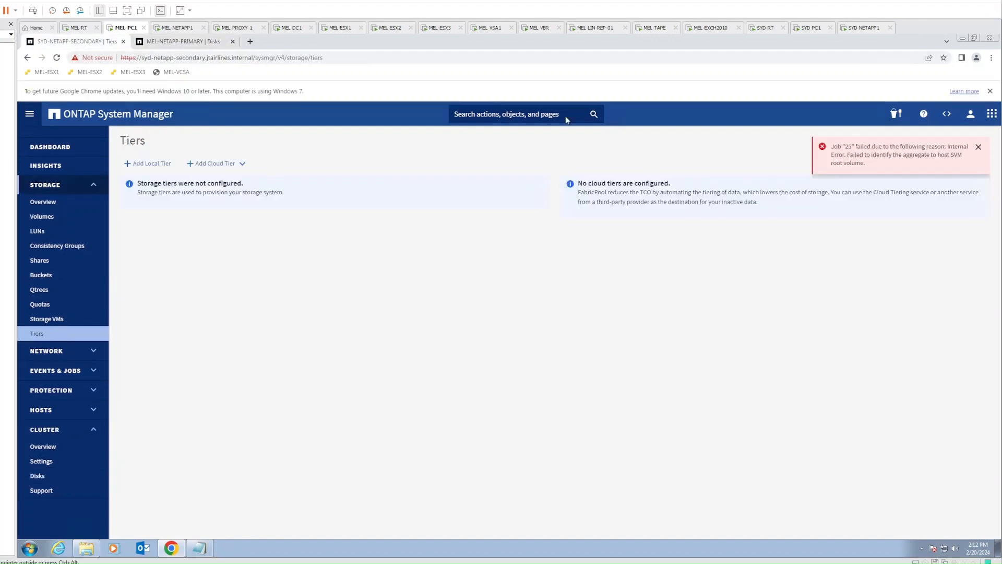
# Confirm the job finished on the SYD-NETAPP1 console and reload the secondary's Tiers to show sec_agg
pyautogui.click(865, 28)
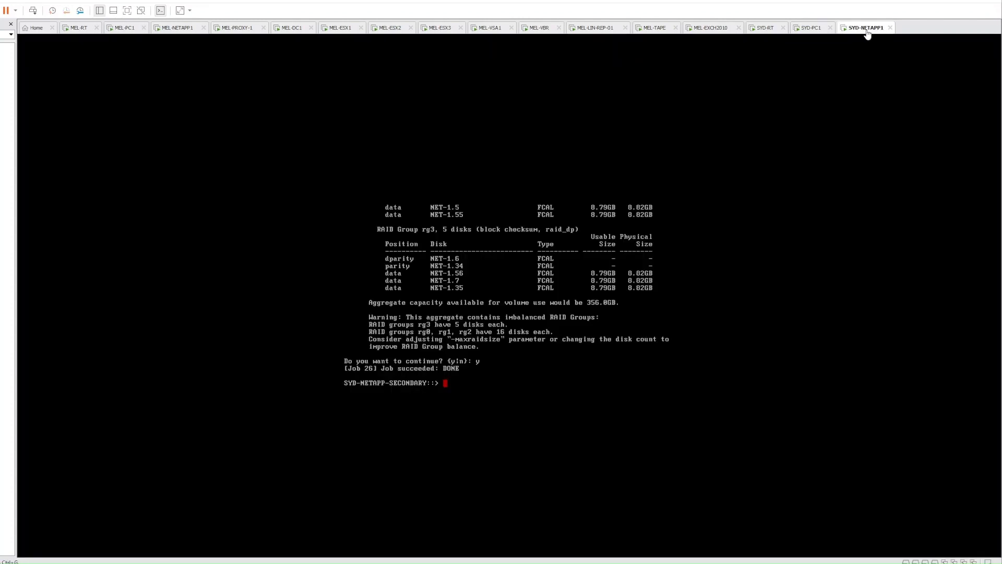
pyautogui.click(129, 28)
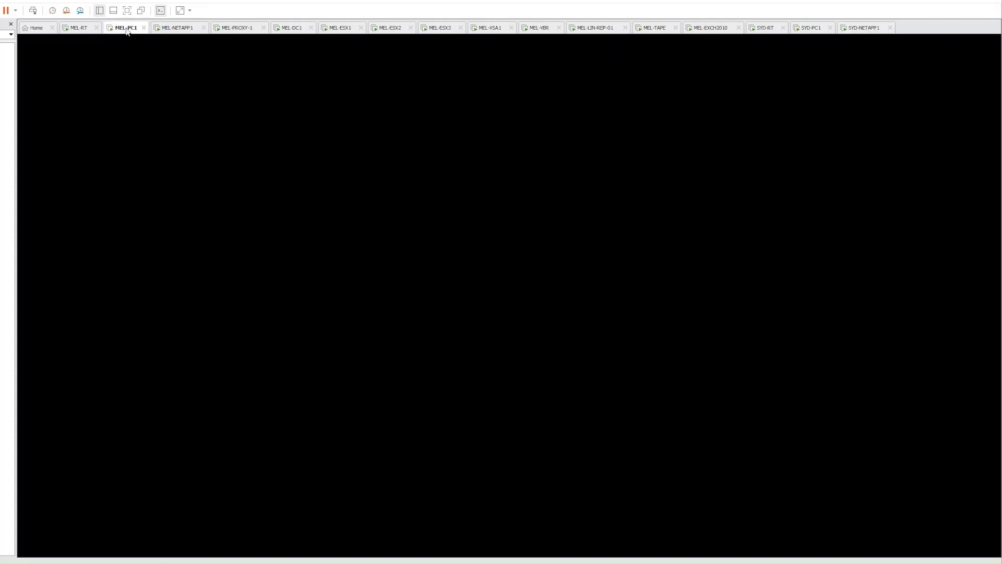
pyautogui.click(53, 323)
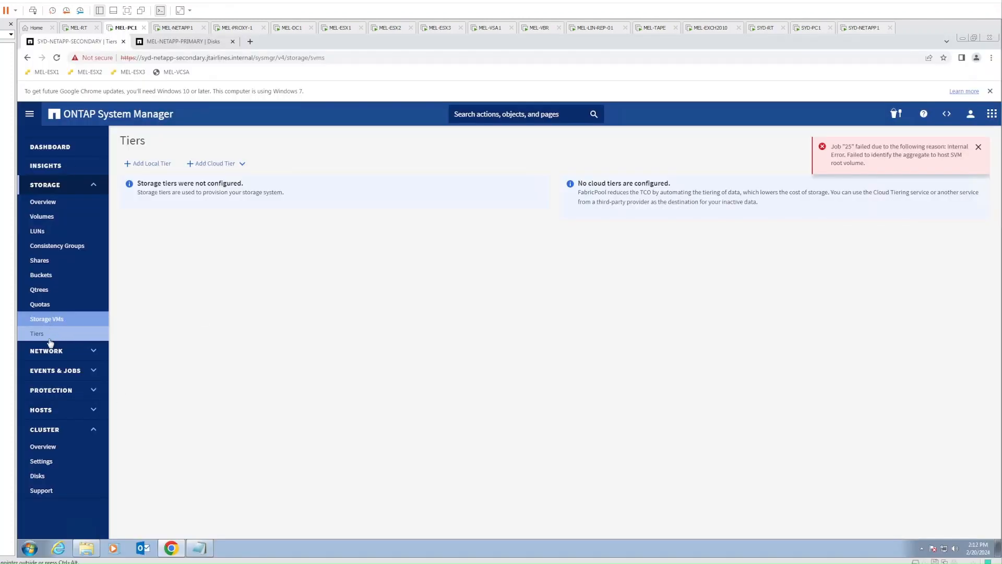
pyautogui.click(50, 338)
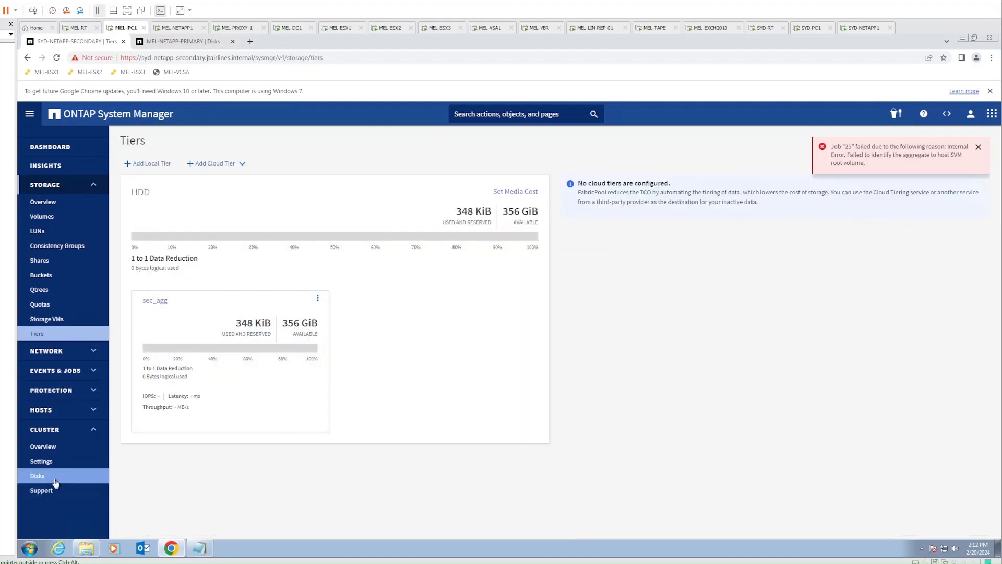
# Page through the secondary cluster's three pages of disks and its Storage VMs, then view MEL-NETAPP-PRIMARY
pyautogui.click(37, 476)
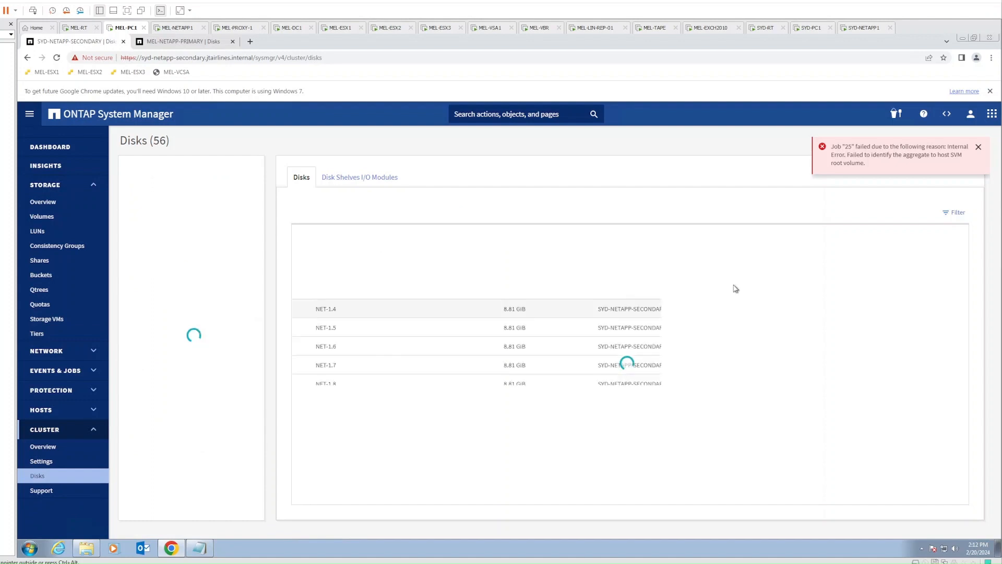
pyautogui.scroll(-3, 911, 433)
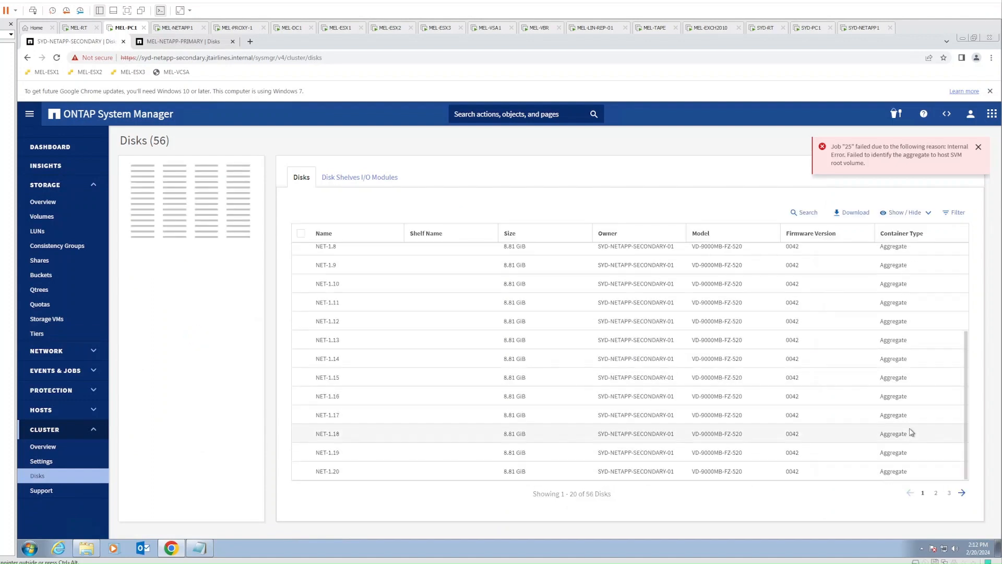
pyautogui.click(962, 492)
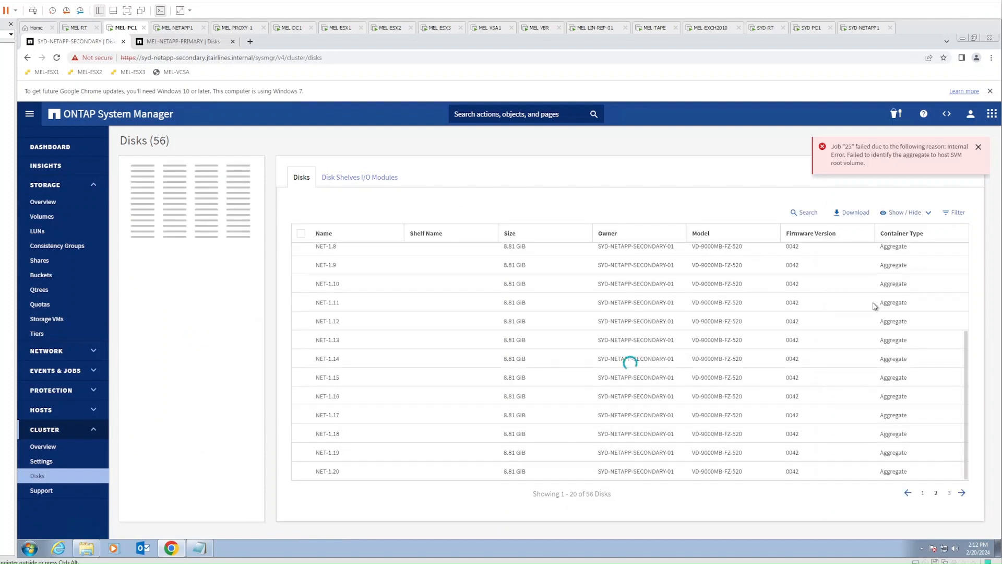
pyautogui.click(962, 492)
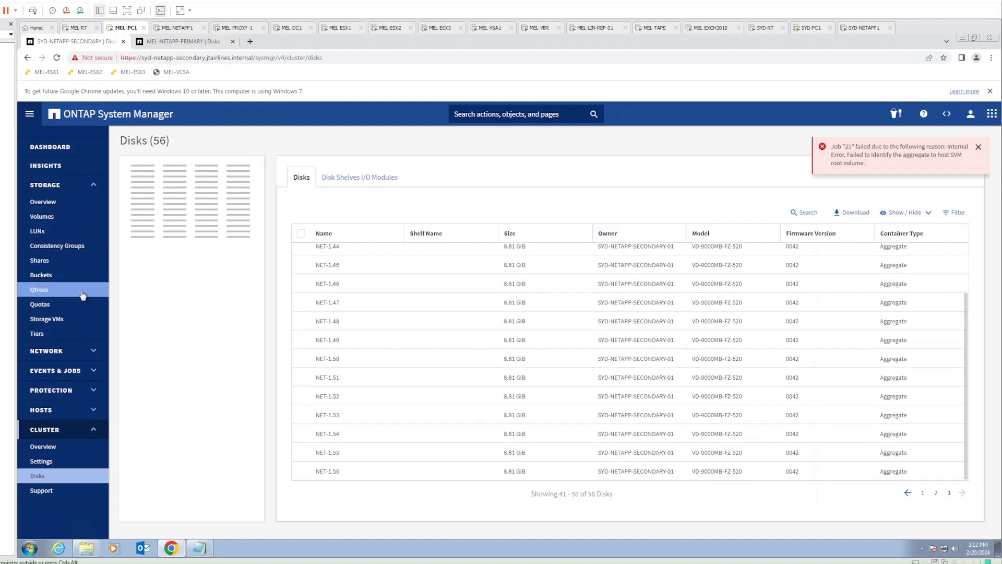
pyautogui.click(47, 319)
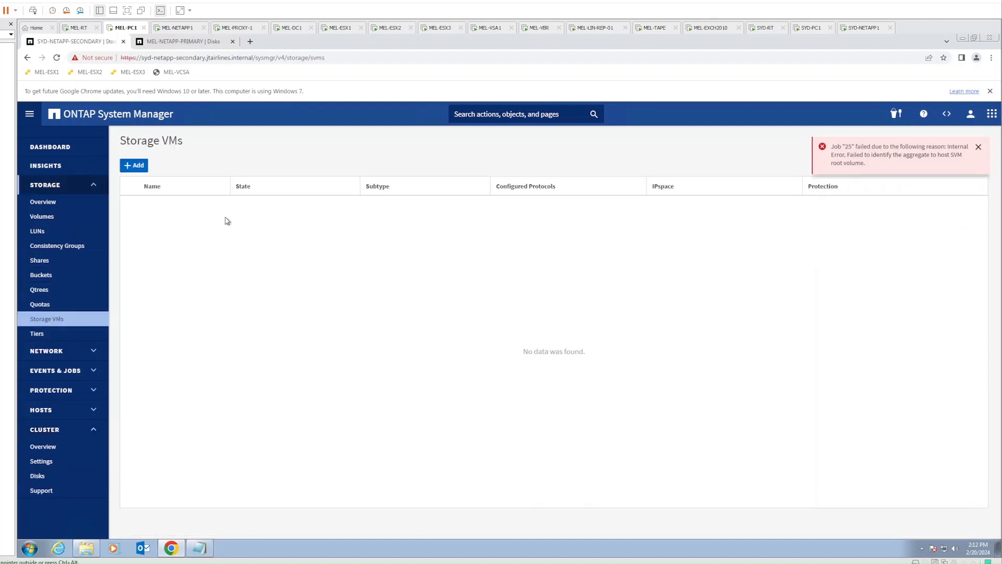
pyautogui.click(157, 41)
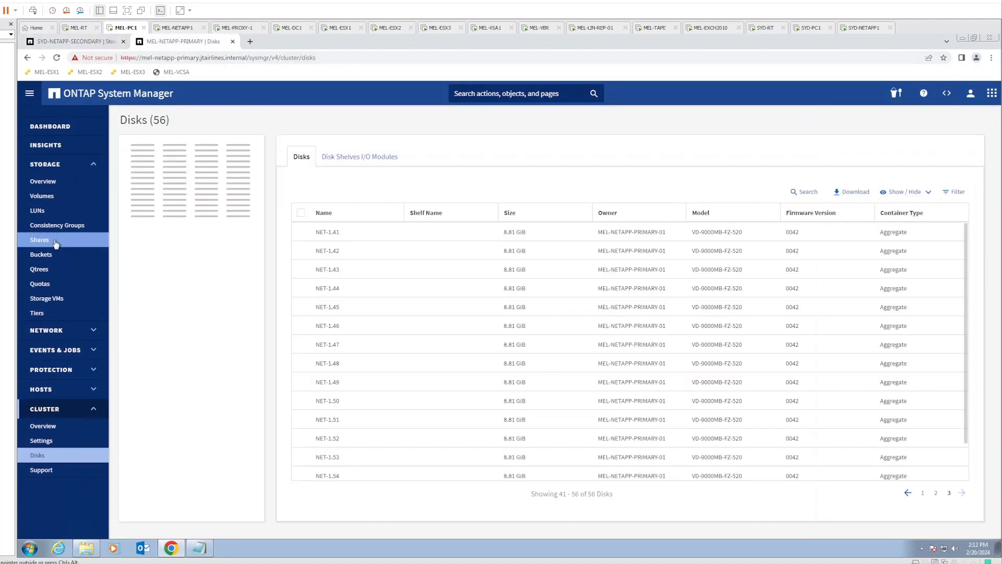
# Add storage VM secondary_svm on SYD-NETAPP-SECONDARY, then dismiss the success and Job 25 error notices
pyautogui.click(43, 202)
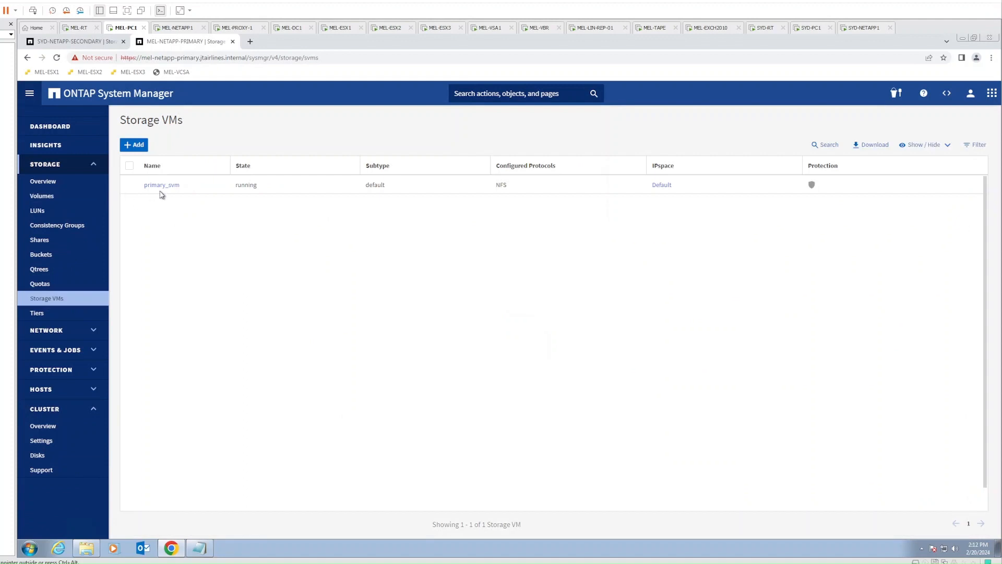
pyautogui.click(79, 41)
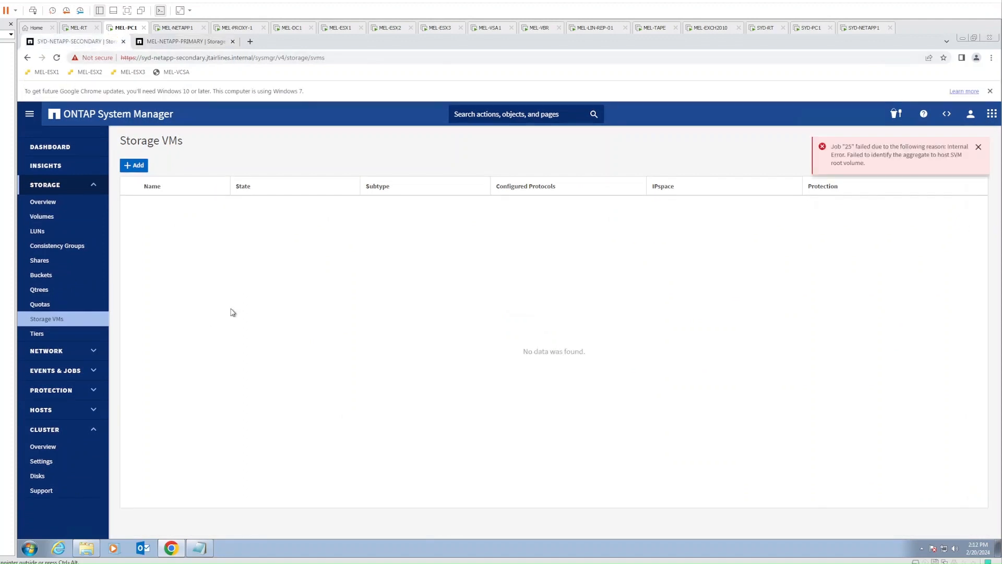
pyautogui.click(133, 167)
pyautogui.click(409, 215)
pyautogui.hotkey('ctrl', 'a')
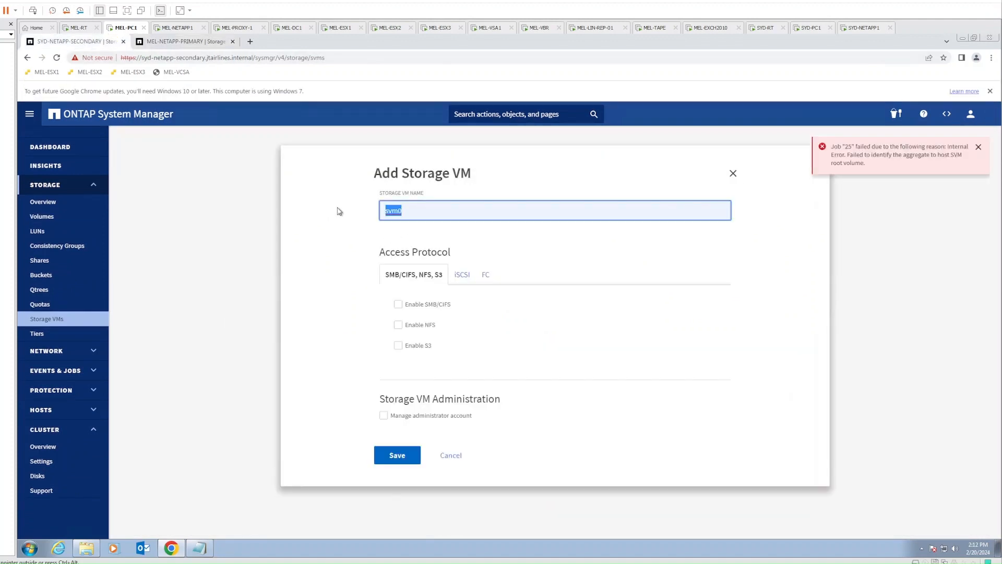
pyautogui.press('BackSpace')
pyautogui.write('secondary_svm')
pyautogui.click(395, 456)
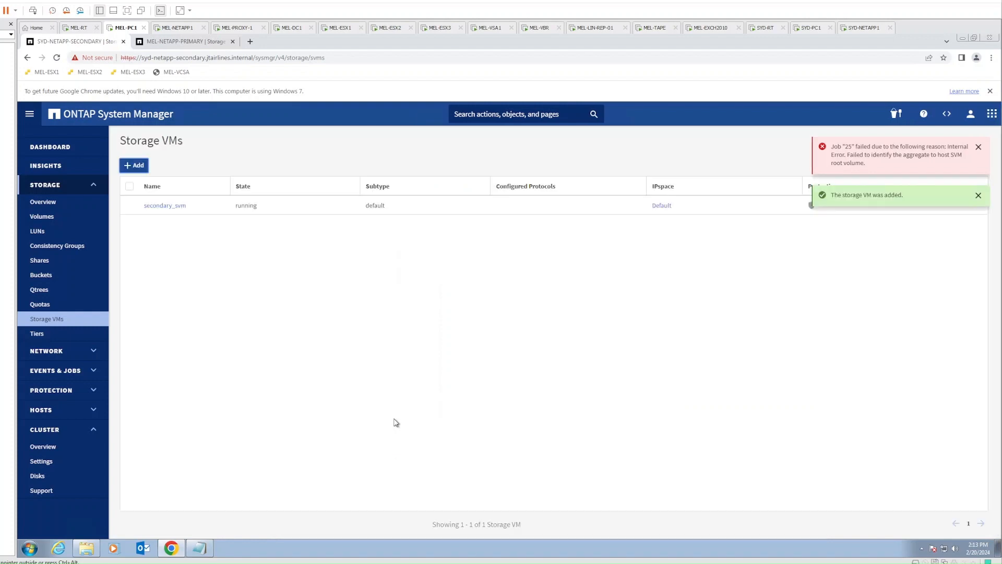
pyautogui.click(979, 195)
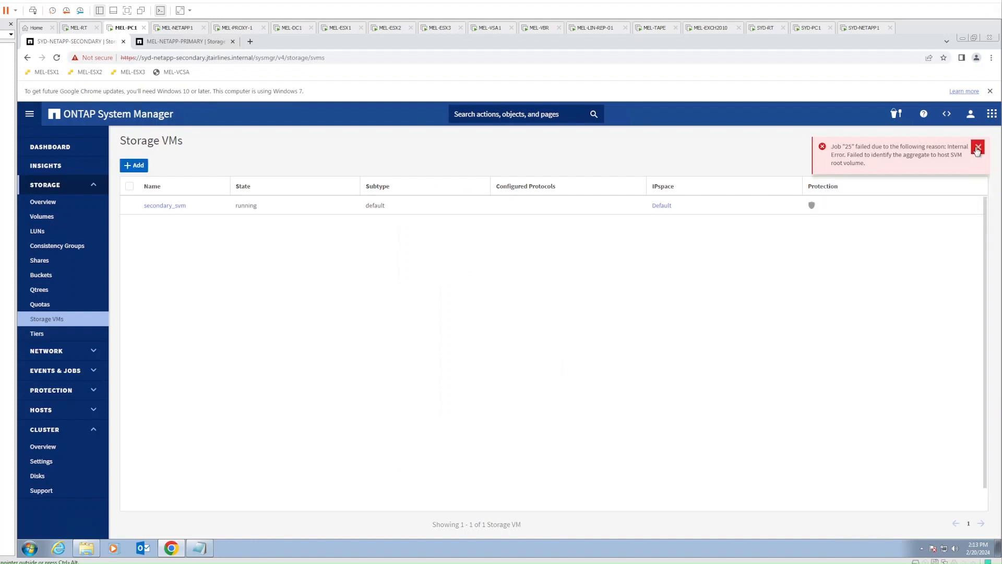
pyautogui.click(979, 147)
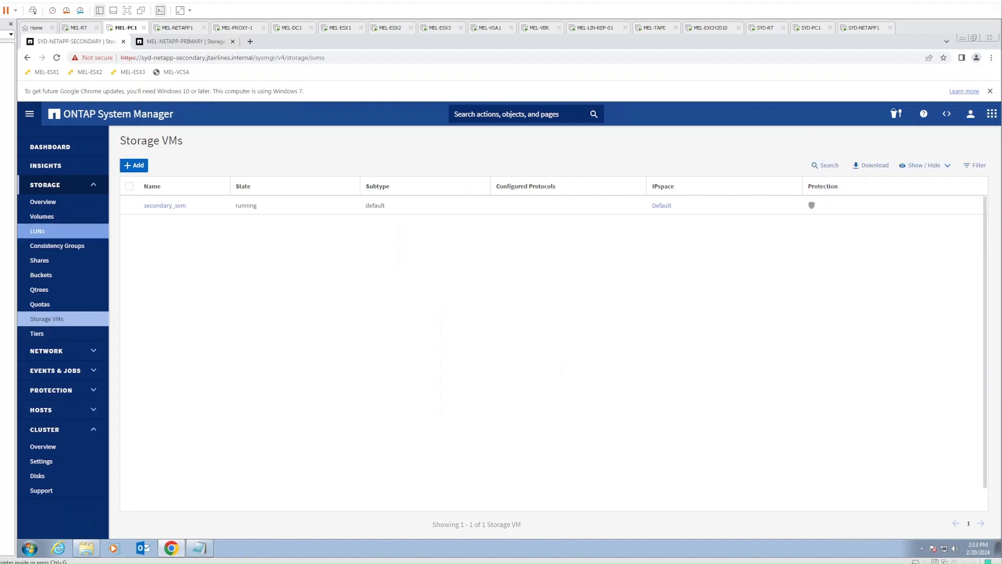
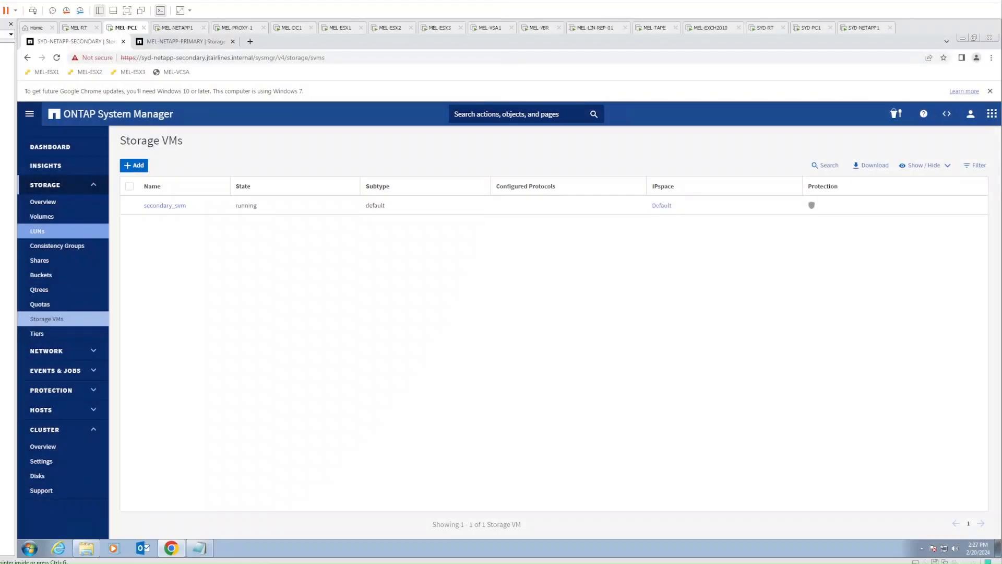
# Open the SYD-NETAPP-SECONDARY cluster's Protection Overview page from the sidebar
pyautogui.click(90, 392)
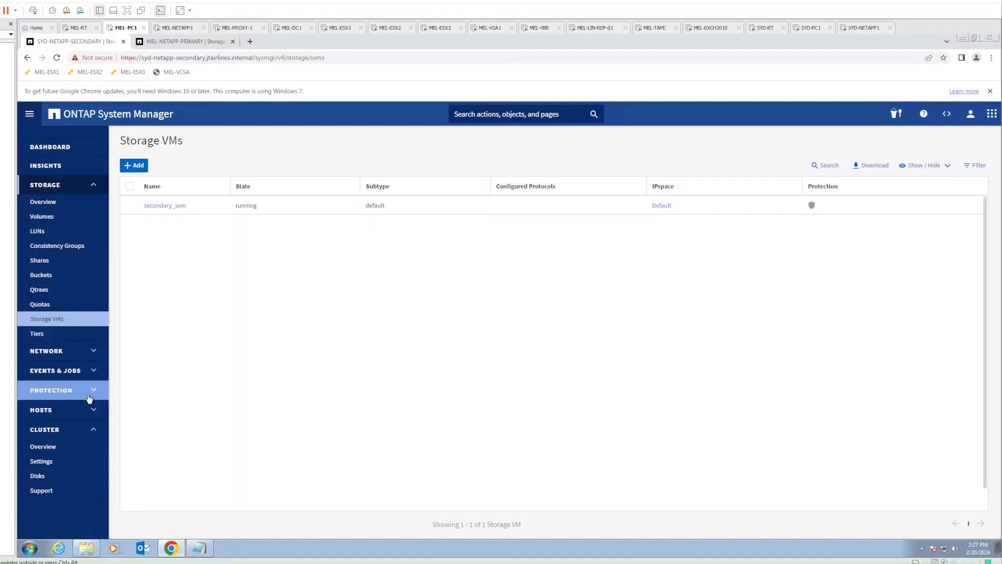
pyautogui.click(51, 412)
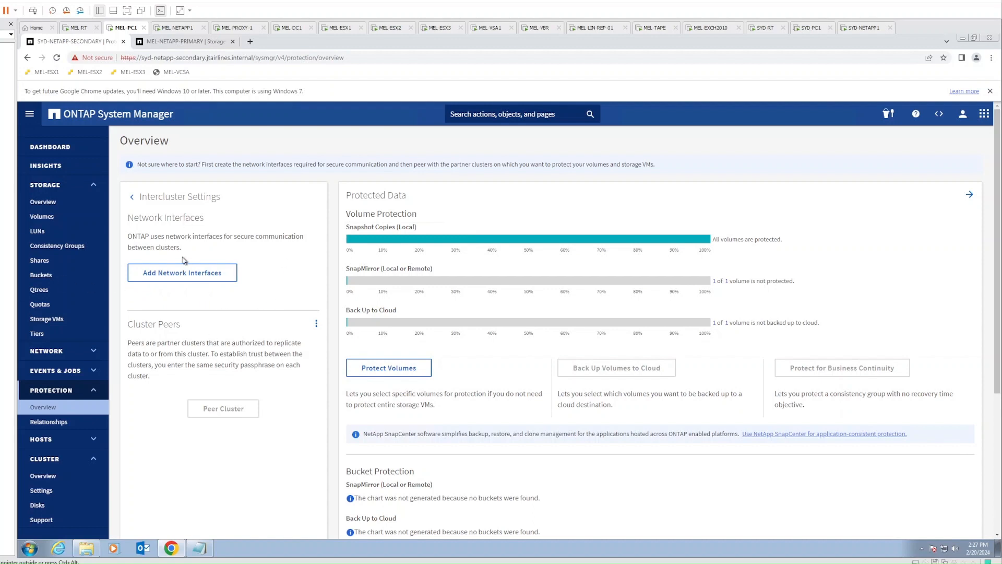
# Add intercluster interface 192.168.20.8/24 with gateway 192.168.20.1 on the secondary cluster
pyautogui.click(184, 272)
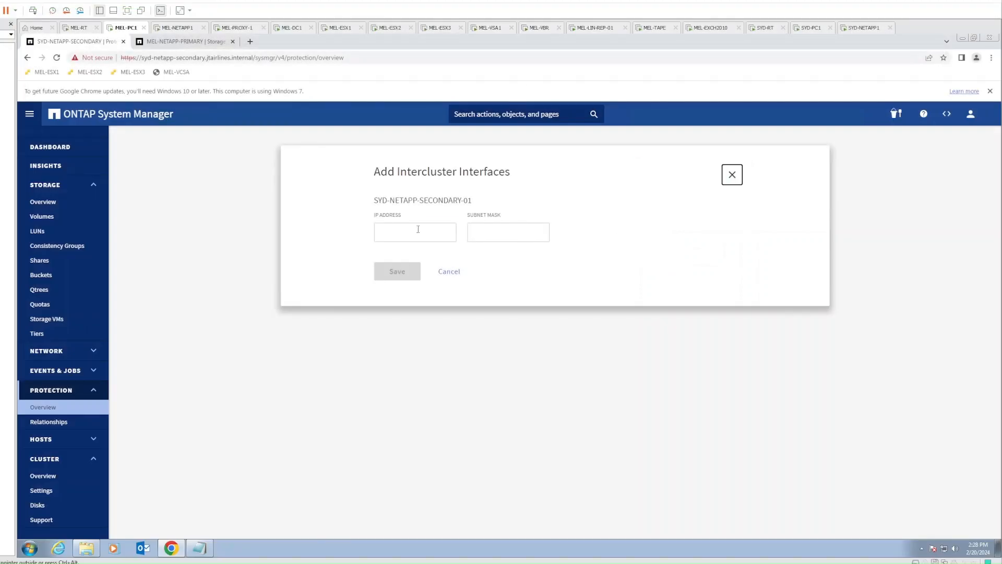
pyautogui.click(418, 230)
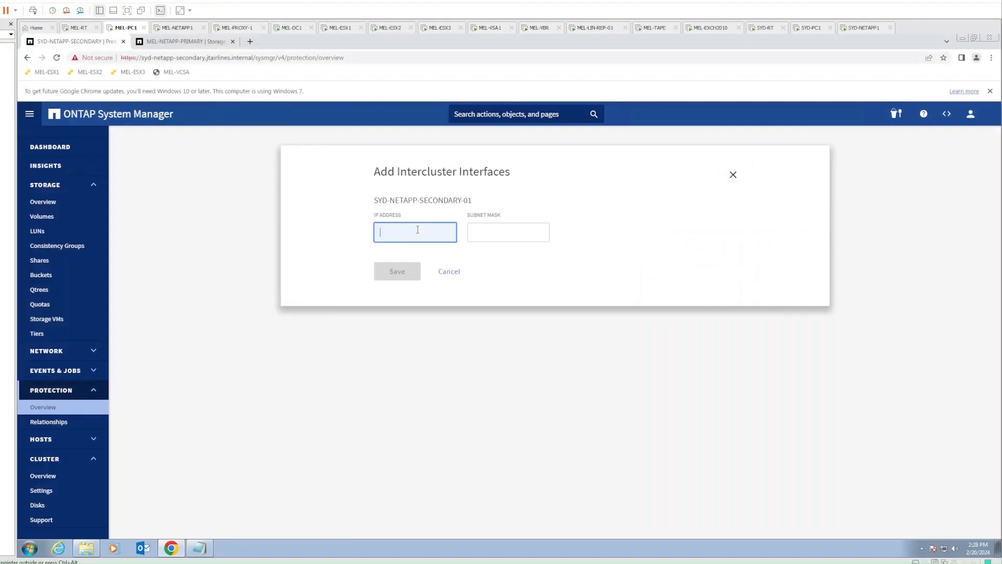
pyautogui.write('192.168.20.8')
pyautogui.press('Tab')
pyautogui.write('24')
pyautogui.press('Tab')
pyautogui.press('Tab')
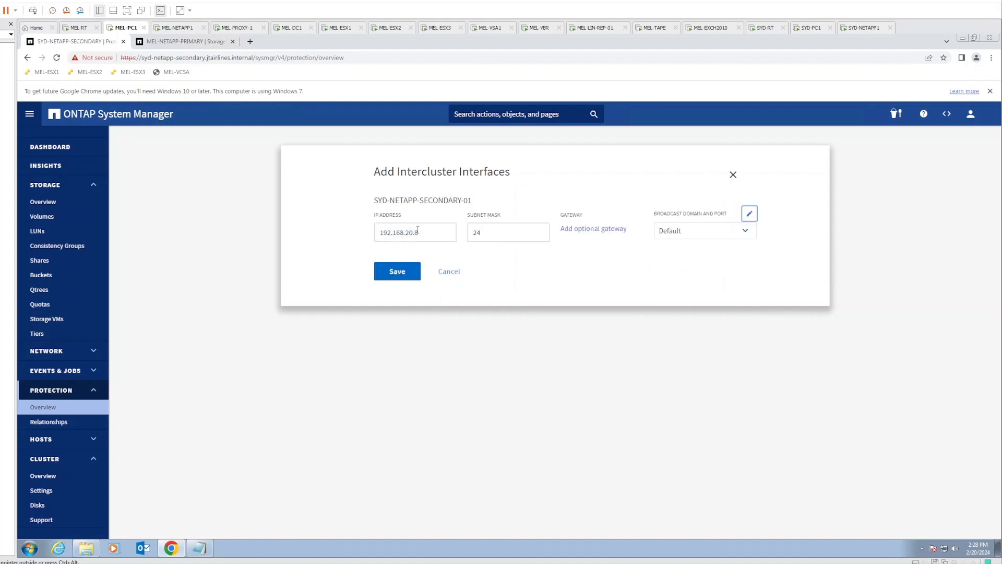
pyautogui.click(594, 230)
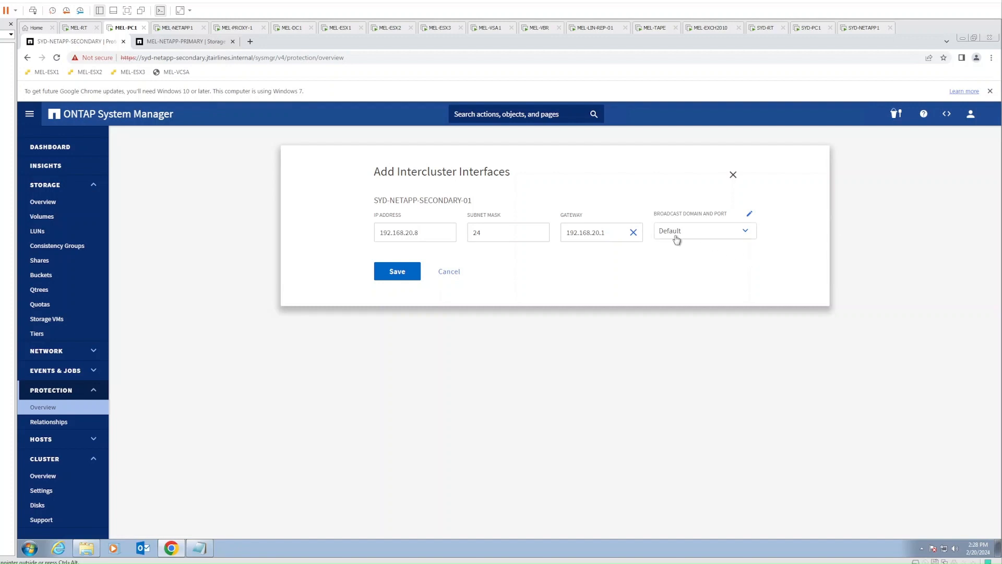
pyautogui.click(395, 272)
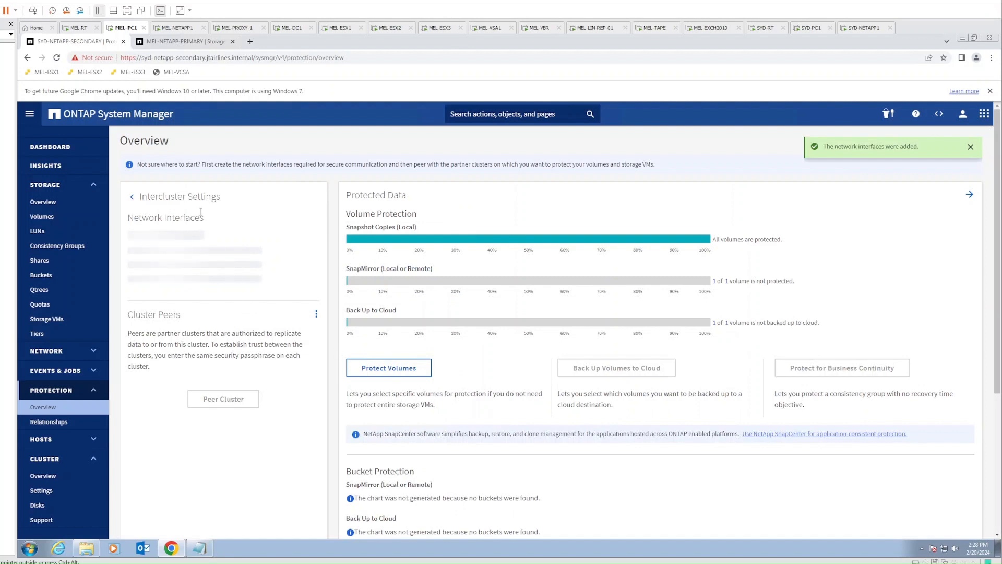
pyautogui.click(158, 41)
# On MEL-NETAPP-PRIMARY, add intercluster interface 192.168.10.8/24 with gateway 192.168.10.1
pyautogui.moveTo(158, 46); pyautogui.dragTo(76, 41)
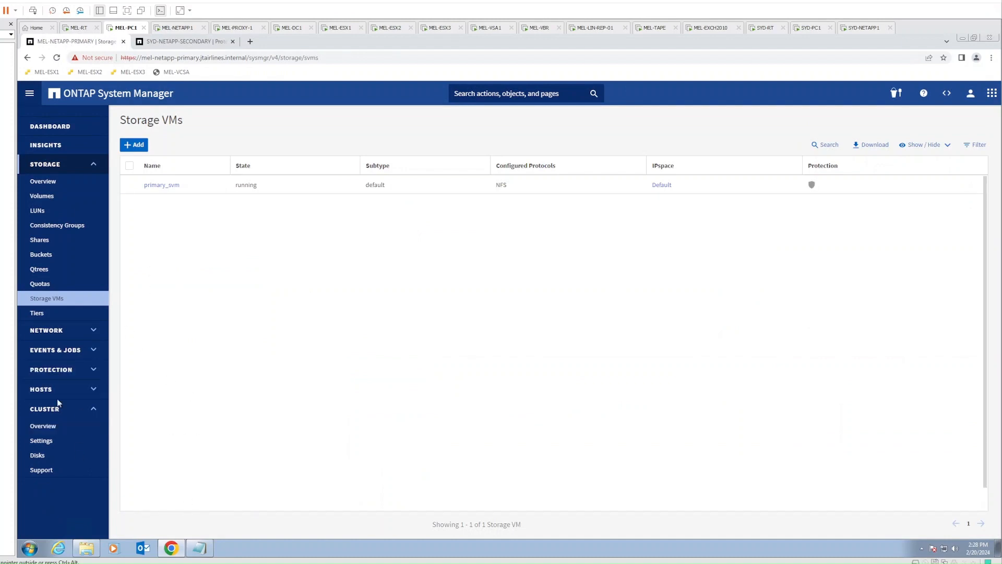
pyautogui.click(65, 372)
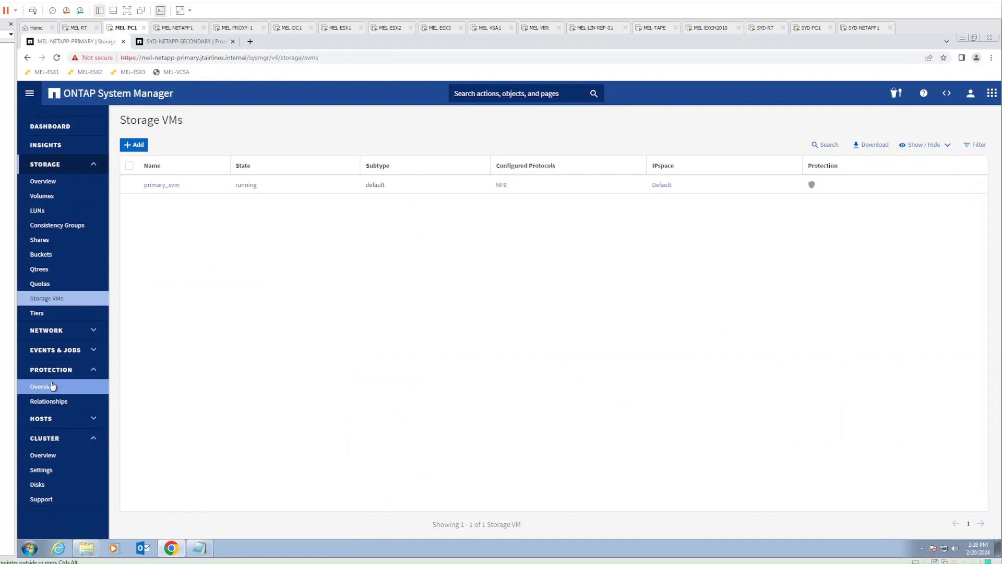
pyautogui.click(50, 388)
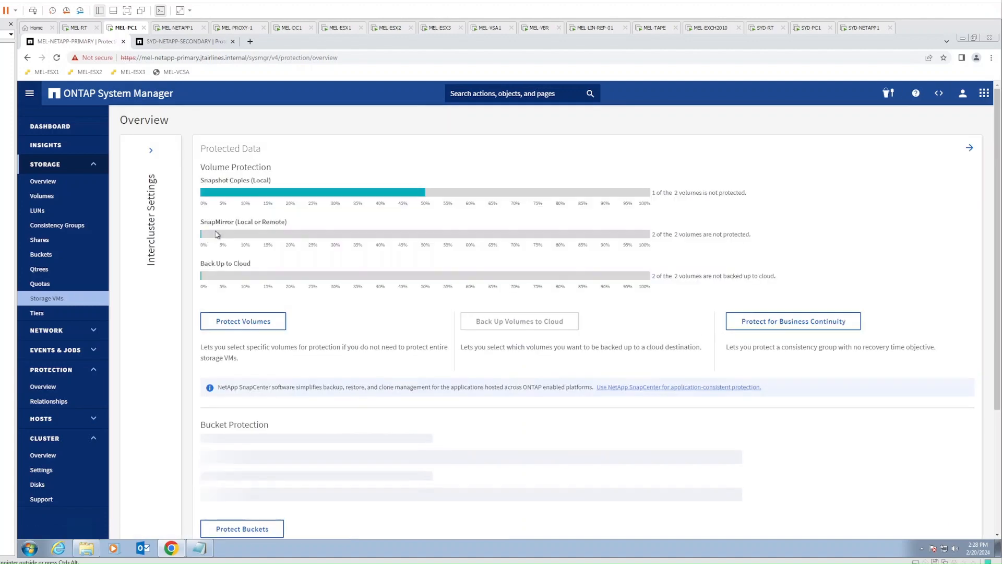
pyautogui.click(208, 253)
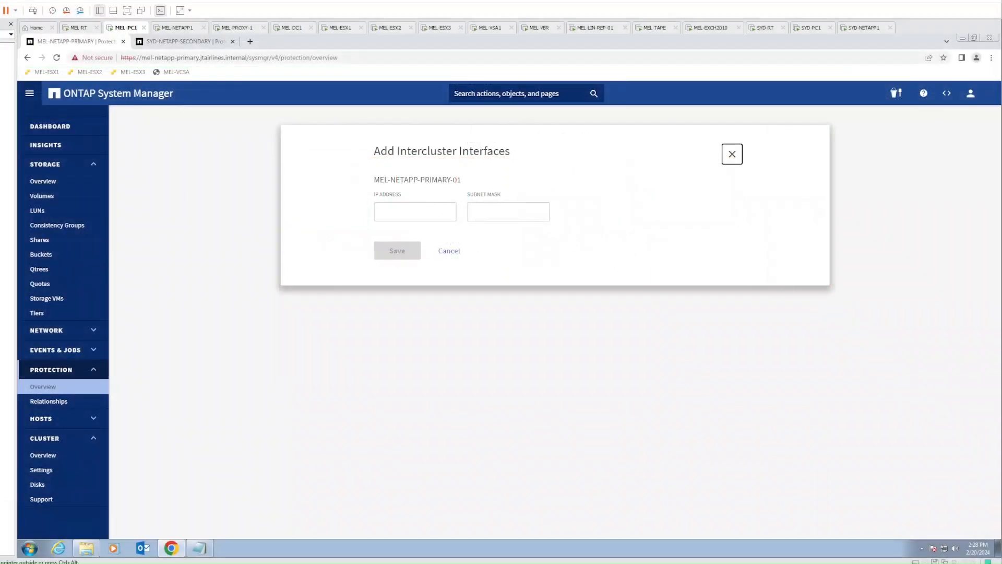
pyautogui.click(412, 215)
pyautogui.write('192.168.10.8')
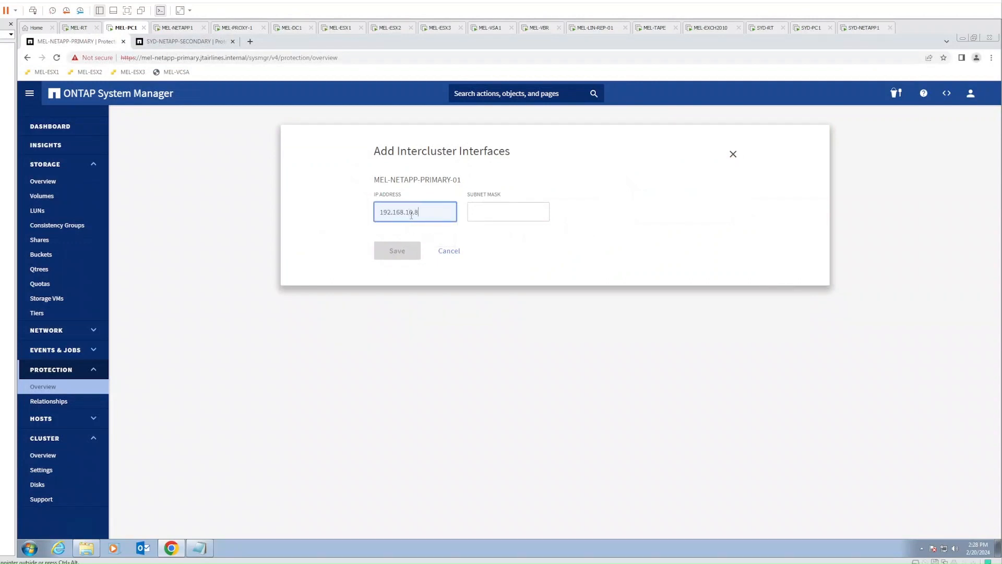
pyautogui.press('Tab')
pyautogui.write('24')
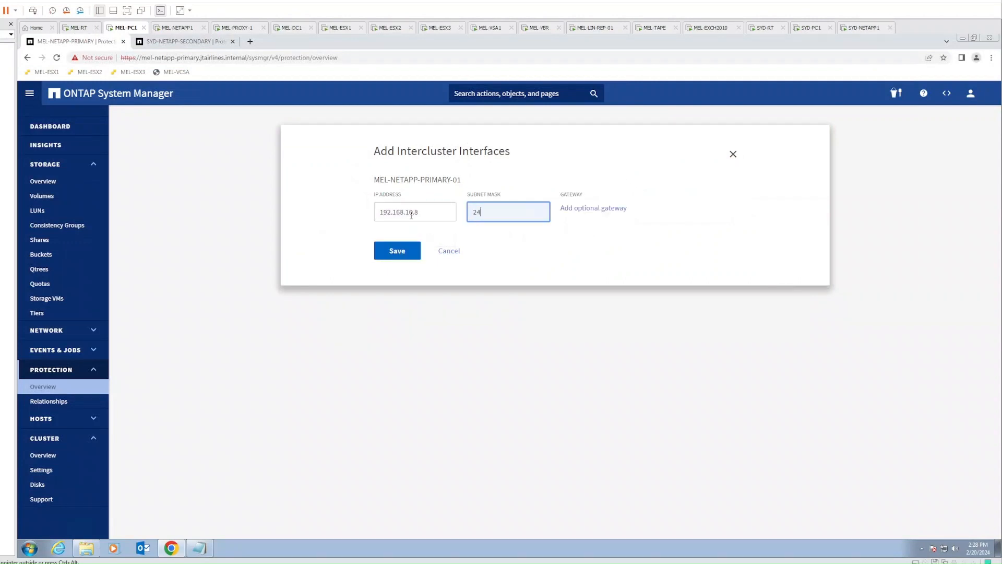
pyautogui.click(576, 208)
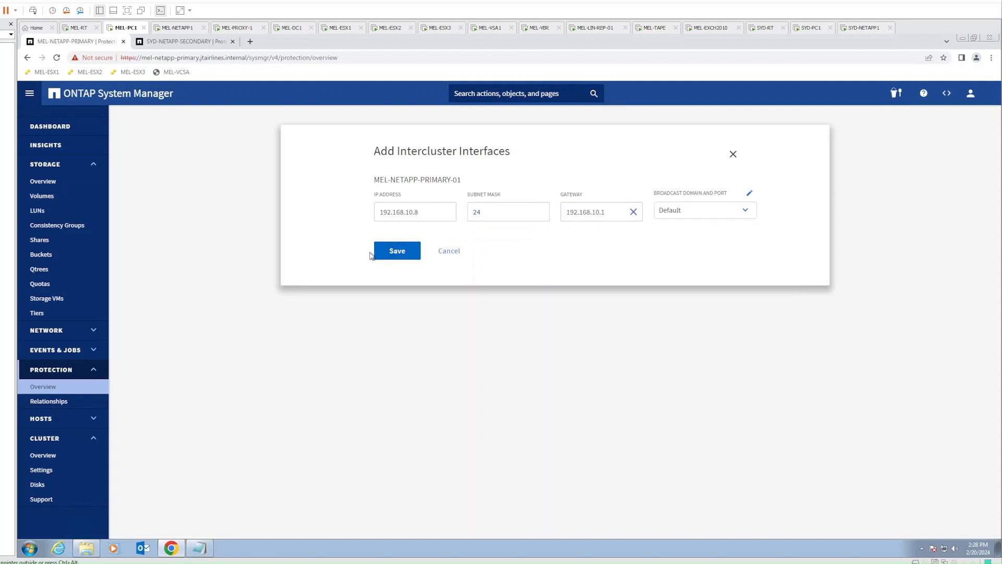
pyautogui.click(397, 251)
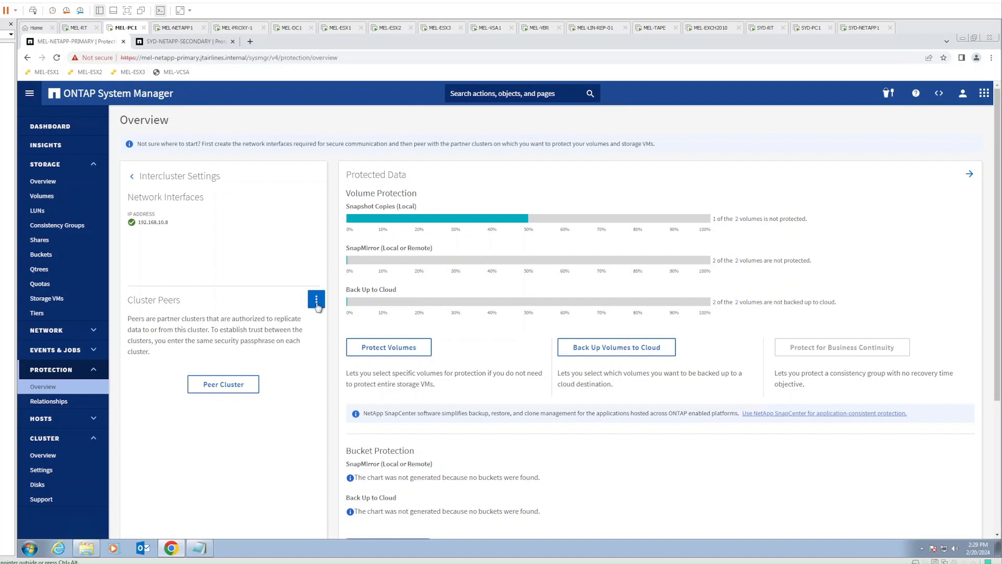
# Start peering with the other cluster and choose to get the passphrase from the remote cluster
pyautogui.click(316, 307)
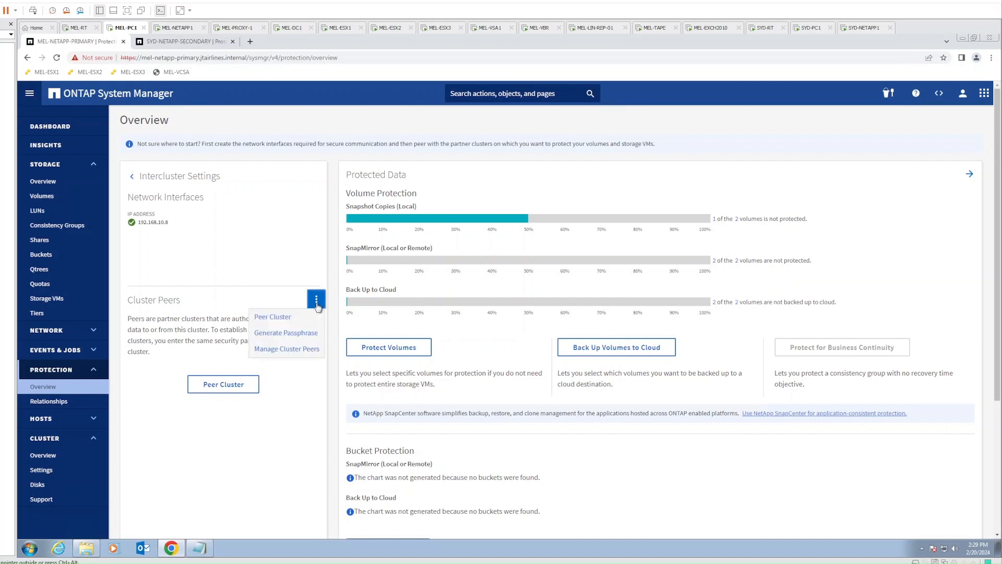
pyautogui.click(223, 384)
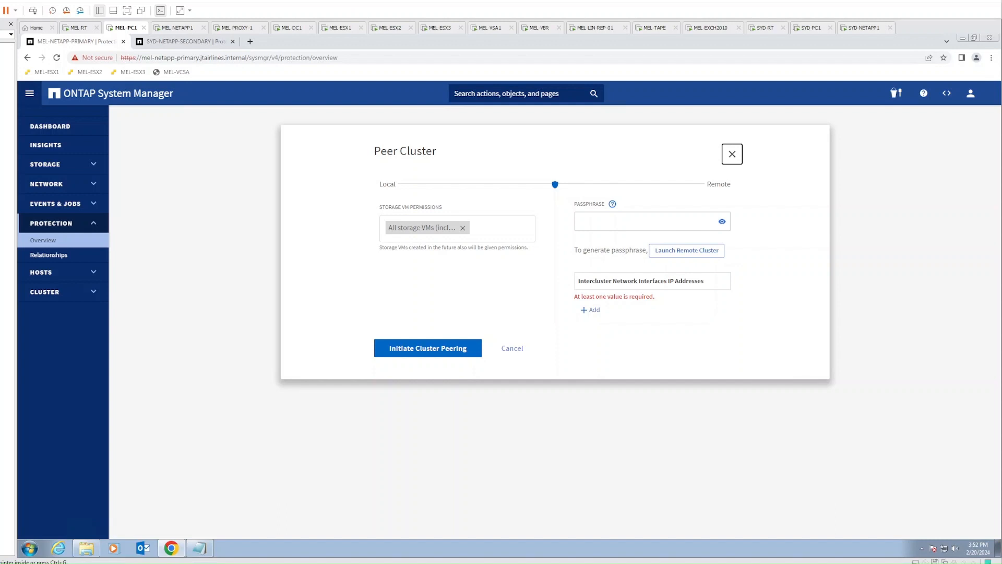
pyautogui.click(649, 226)
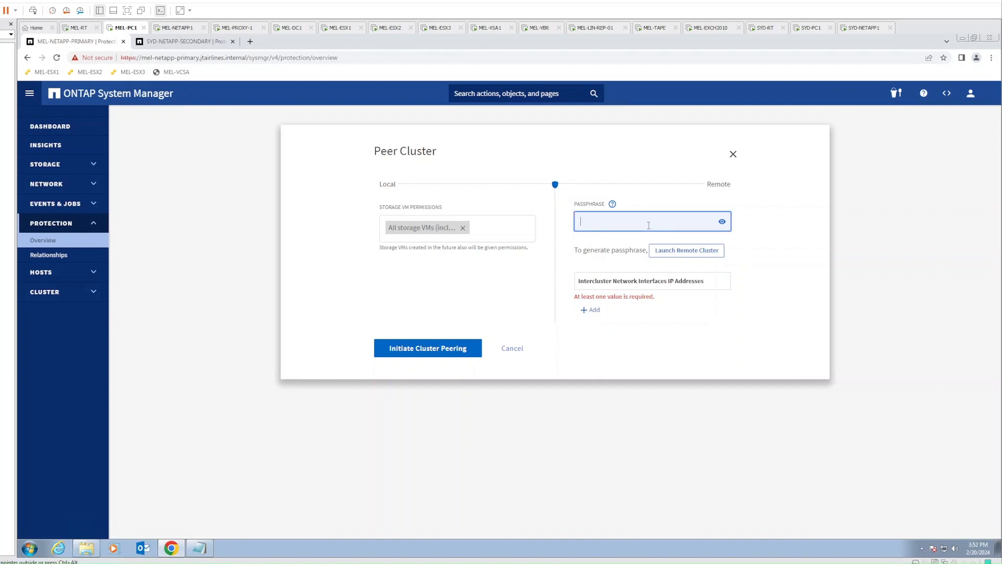
pyautogui.click(692, 258)
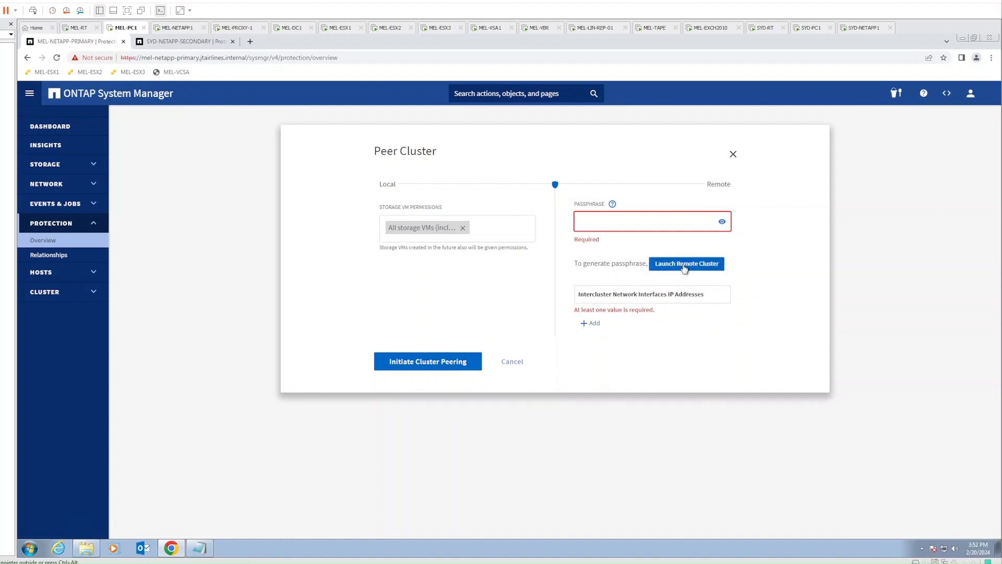
pyautogui.click(685, 268)
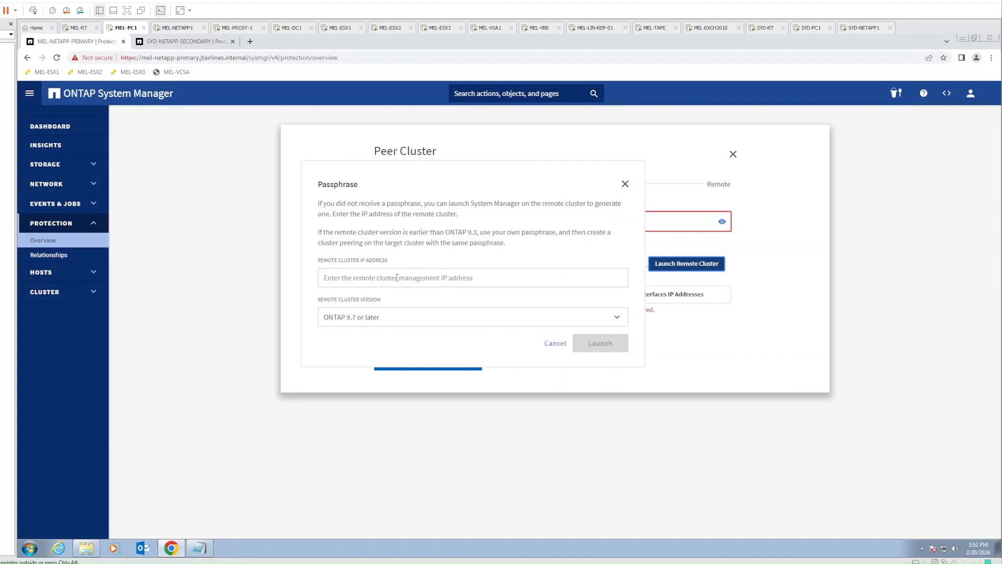
# Launch the remote cluster at 192.168.20.6, keeping version ONTAP 9.7 or later
pyautogui.click(413, 280)
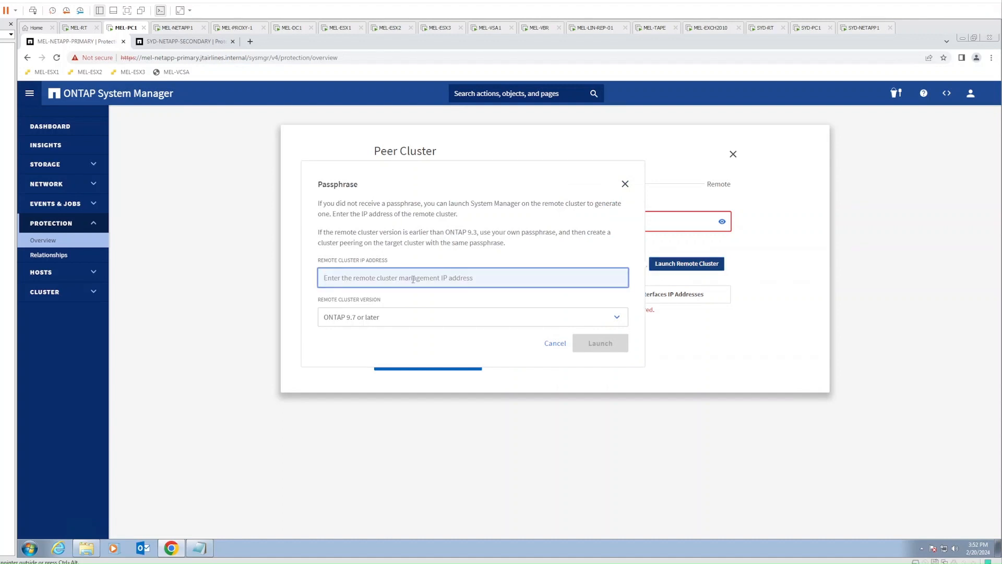
pyautogui.write('192.')
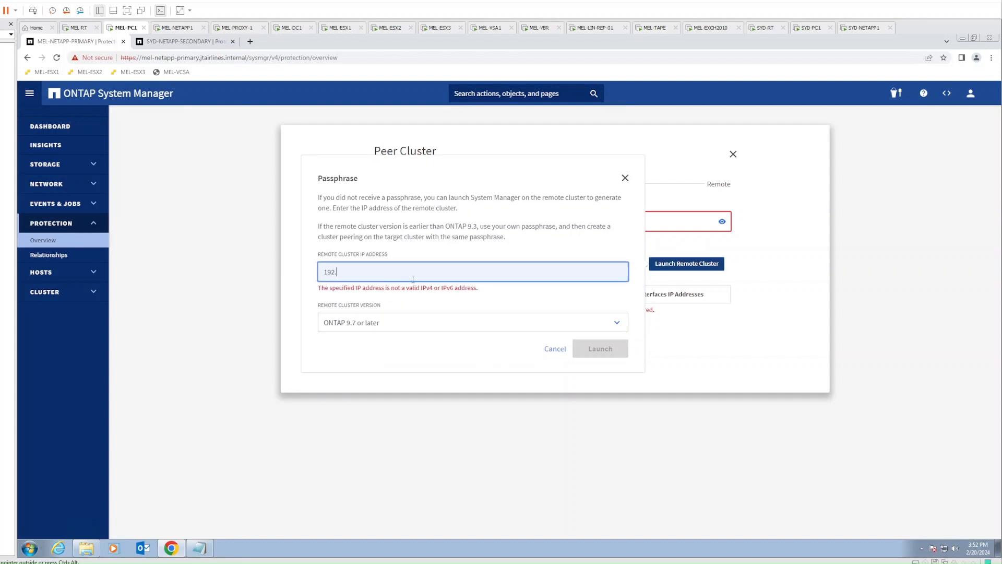
pyautogui.write('168.20.6')
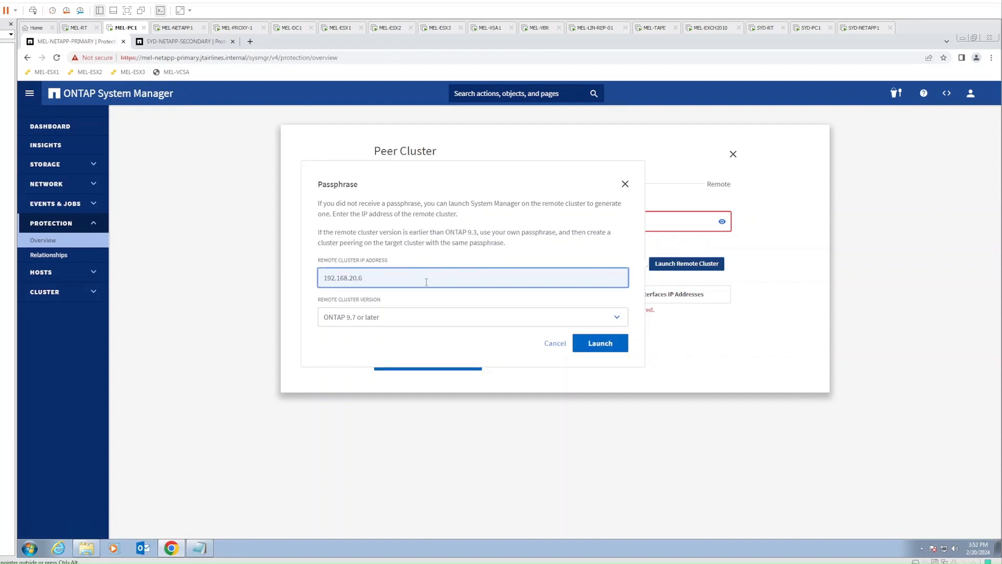
pyautogui.click(439, 318)
pyautogui.click(440, 320)
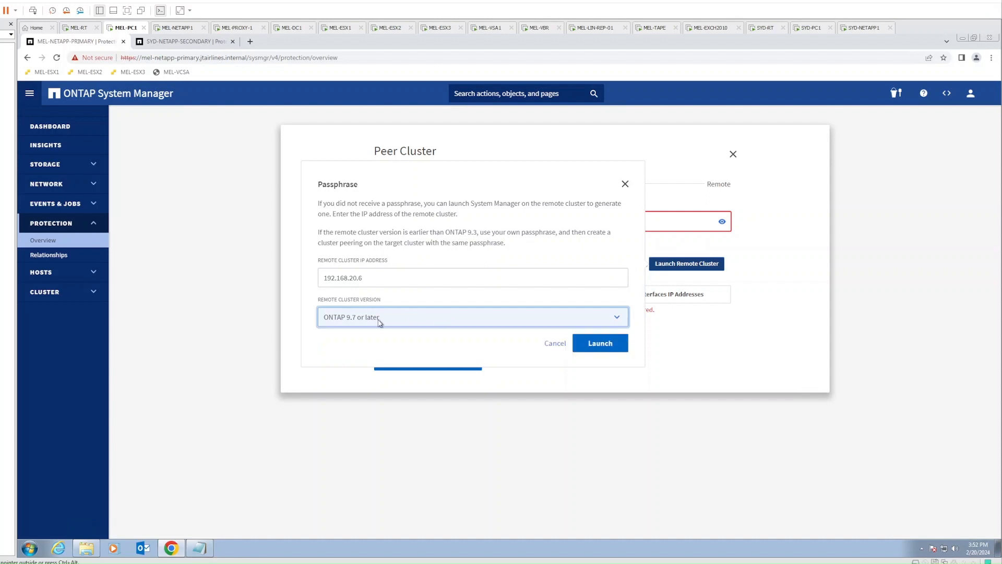
pyautogui.click(588, 347)
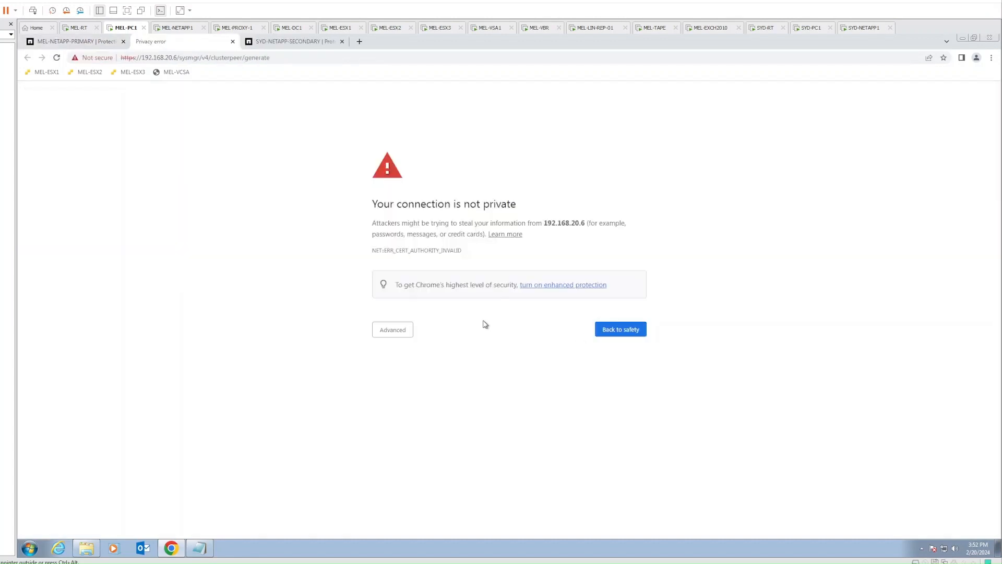
# Proceed past the certificate warning and choose direct sign-in instead of BlueXP
pyautogui.click(397, 333)
pyautogui.click(408, 400)
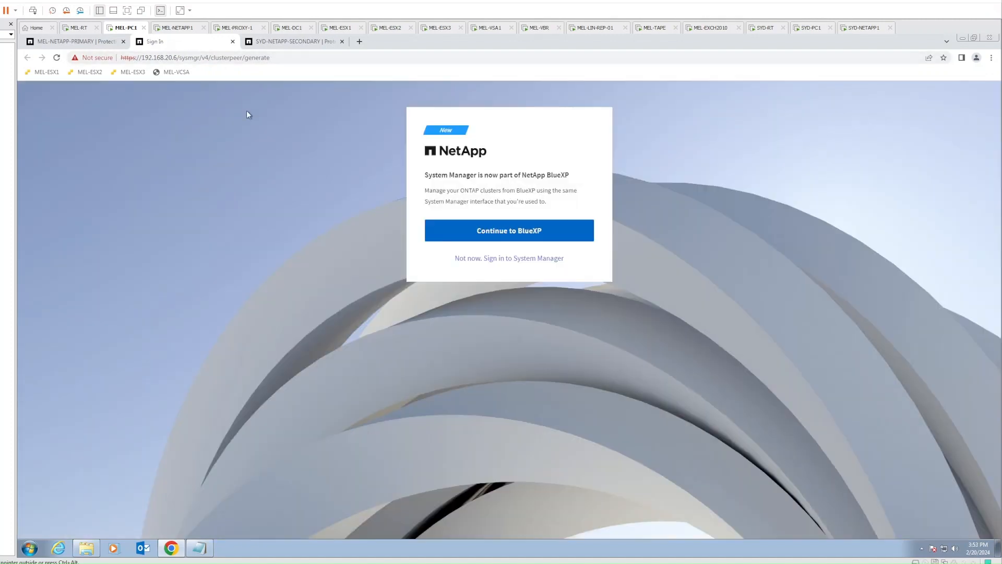
pyautogui.click(507, 259)
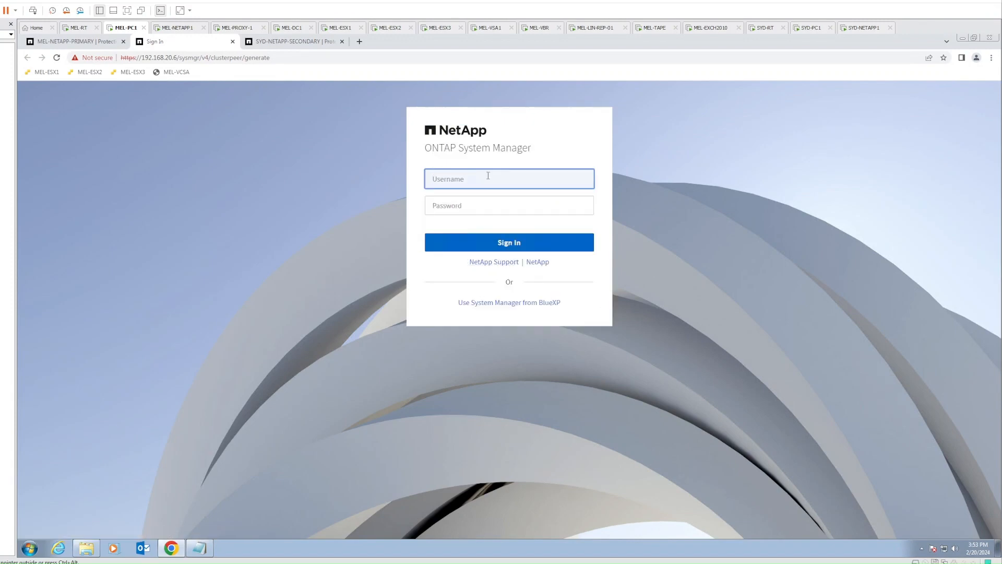
# Sign in to the secondary cluster, copy the generated peering passphrase, and close its window
pyautogui.write('admin')
pyautogui.press('Tab')
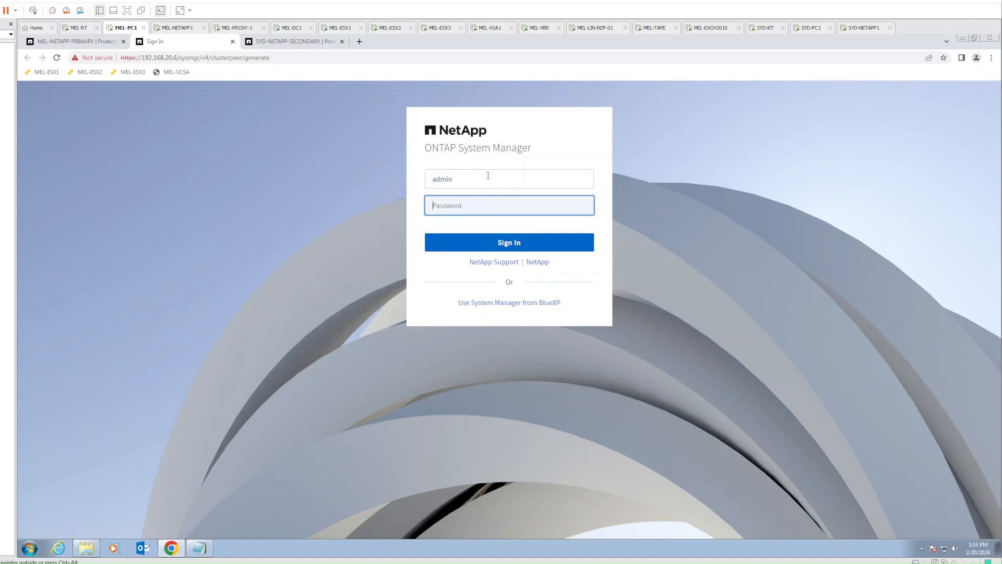
pyautogui.write('*****')
pyautogui.press('Return')
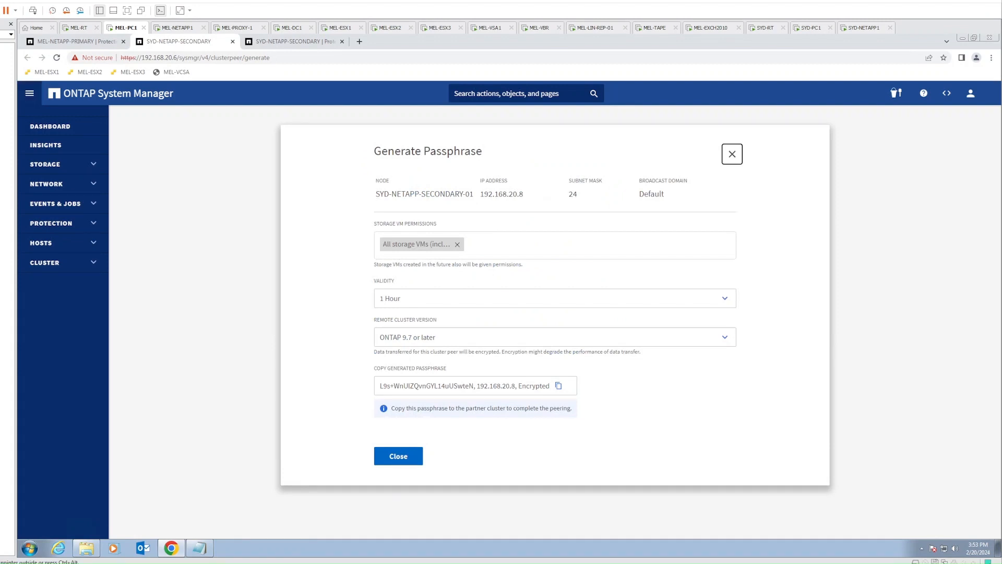
pyautogui.click(559, 387)
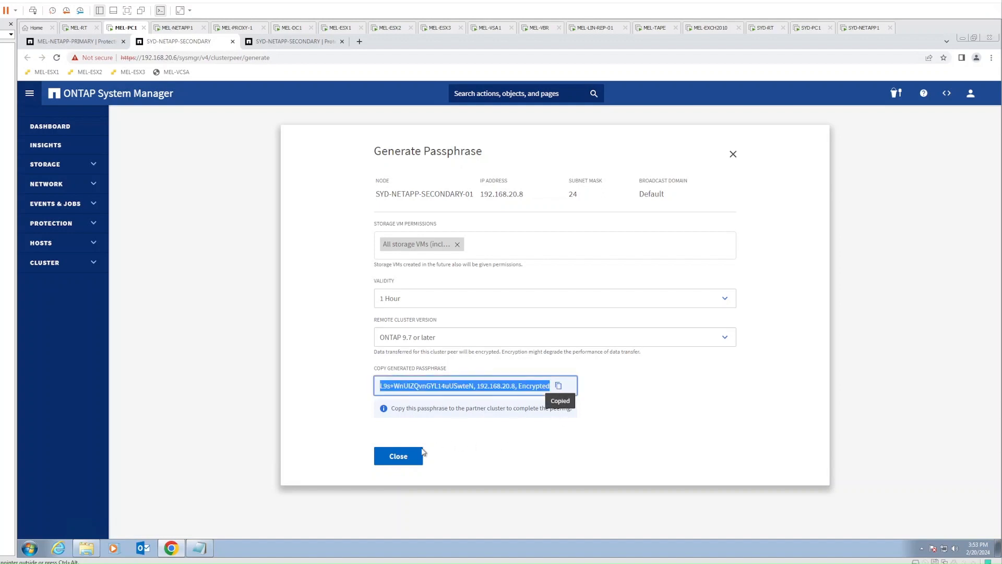
pyautogui.click(405, 457)
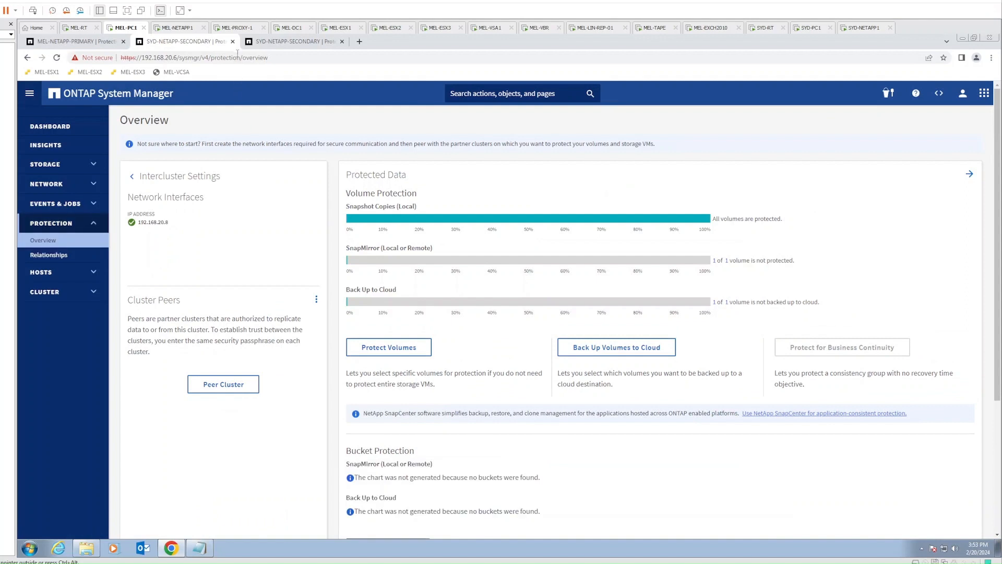
# On the primary, paste the copied passphrase and initiate cluster peering with SYD-NETAPP-SECONDARY
pyautogui.click(233, 42)
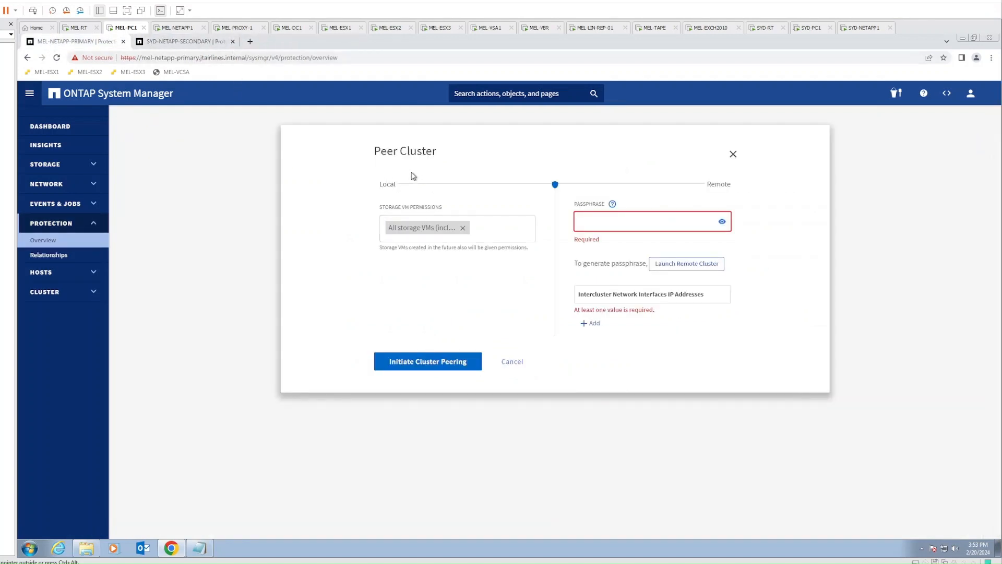
pyautogui.rightClick(640, 228)
pyautogui.click(656, 285)
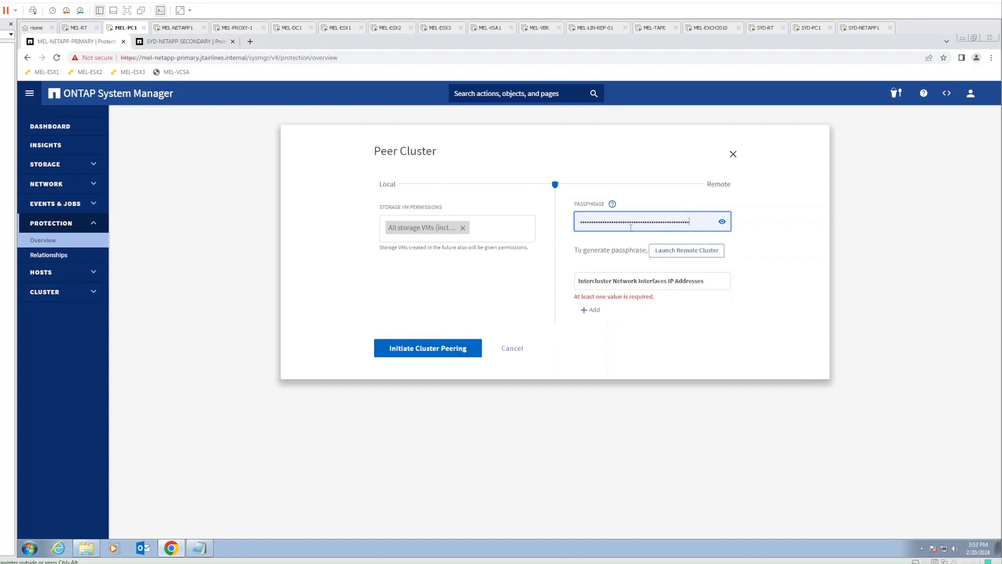
pyautogui.click(790, 272)
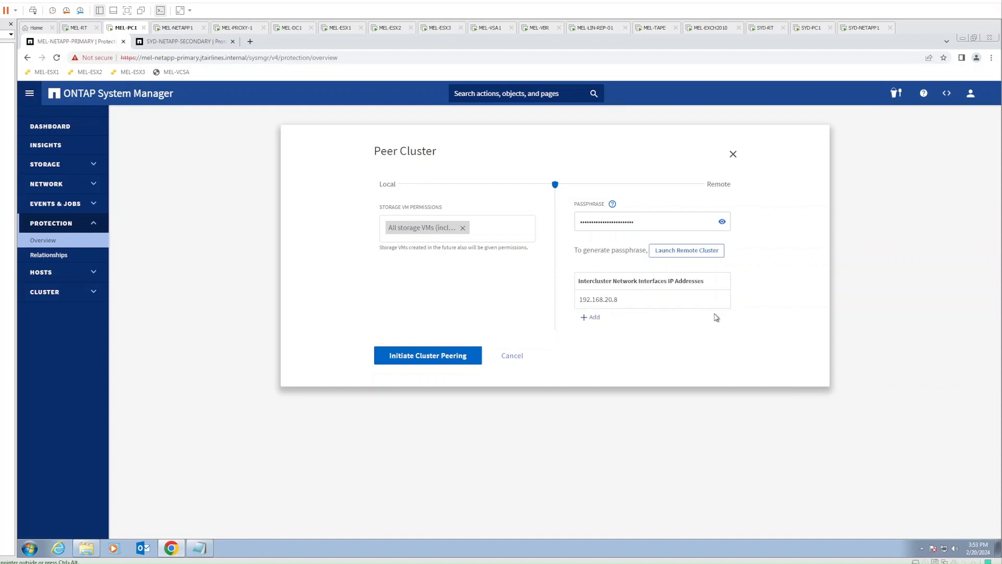
pyautogui.click(418, 361)
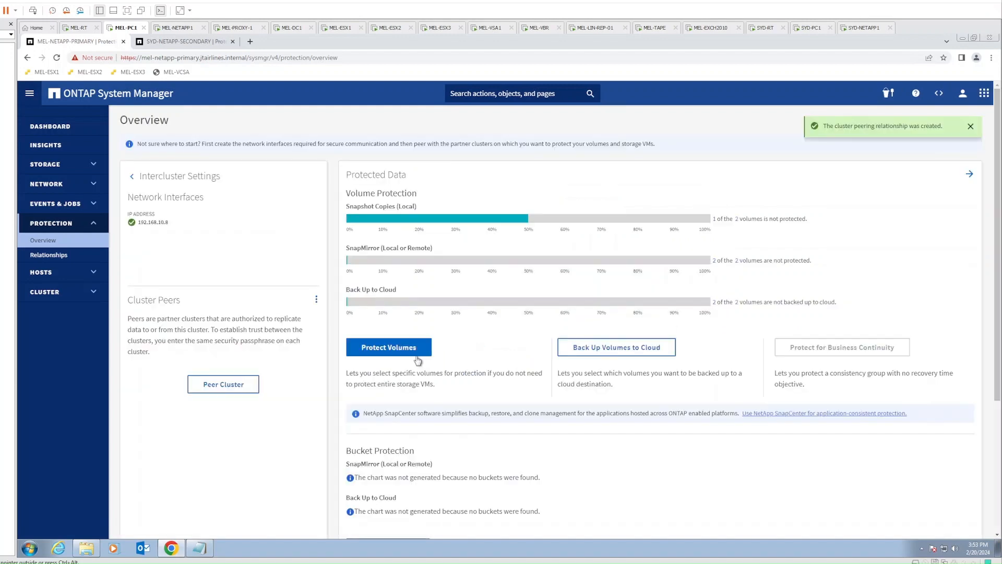
# Check the cluster peer options and relationships list, returning to the Protection Overview
pyautogui.click(316, 302)
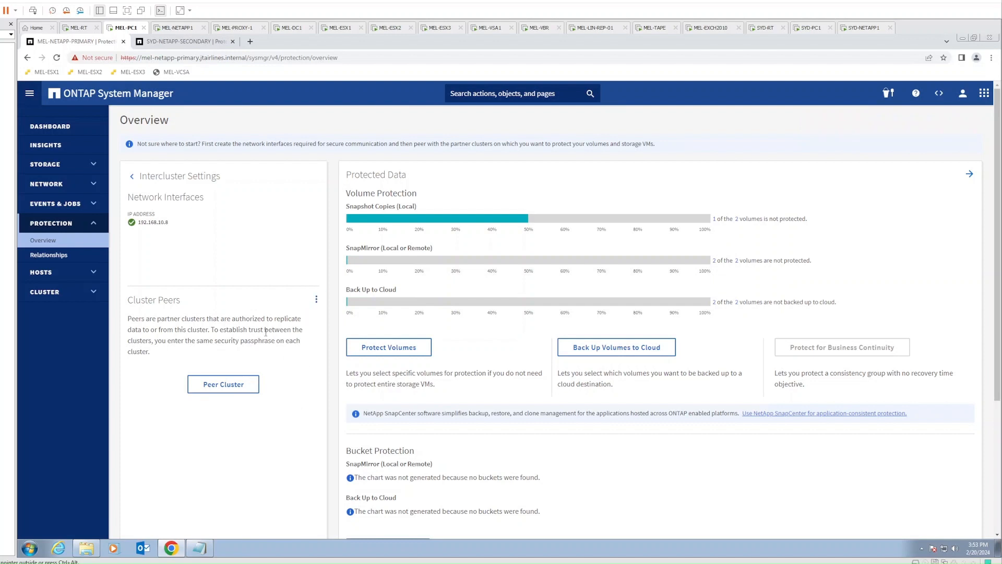
pyautogui.click(49, 255)
pyautogui.click(47, 243)
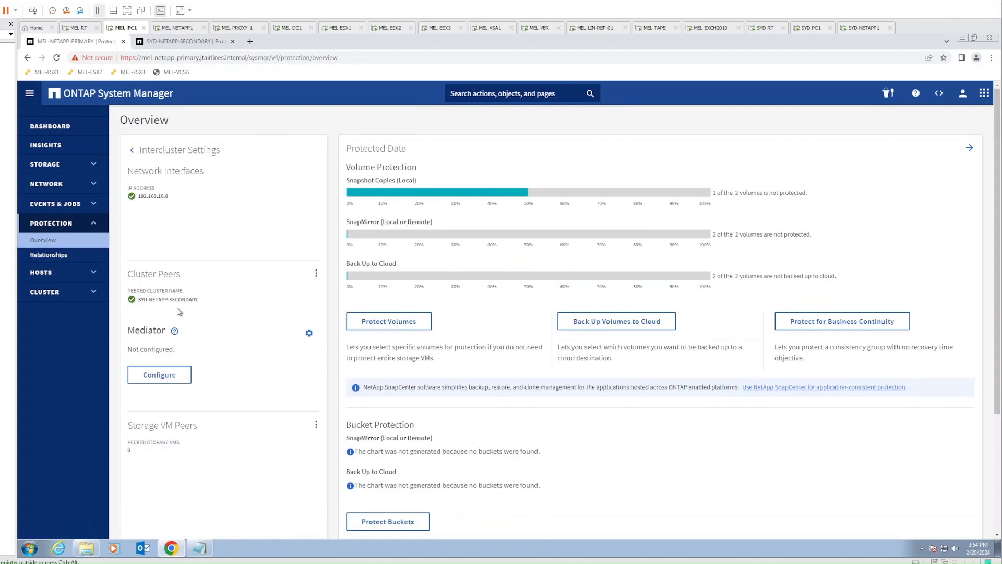
# Return to SYD-NETAPP-SECONDARY, dismiss the browser update notice, and sign in again as admin
pyautogui.click(193, 45)
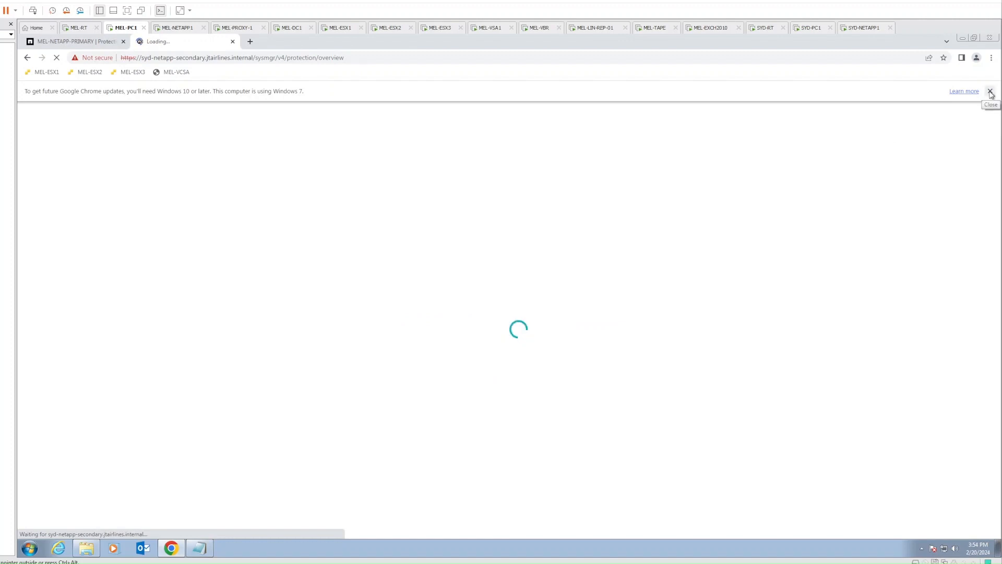
pyautogui.click(991, 92)
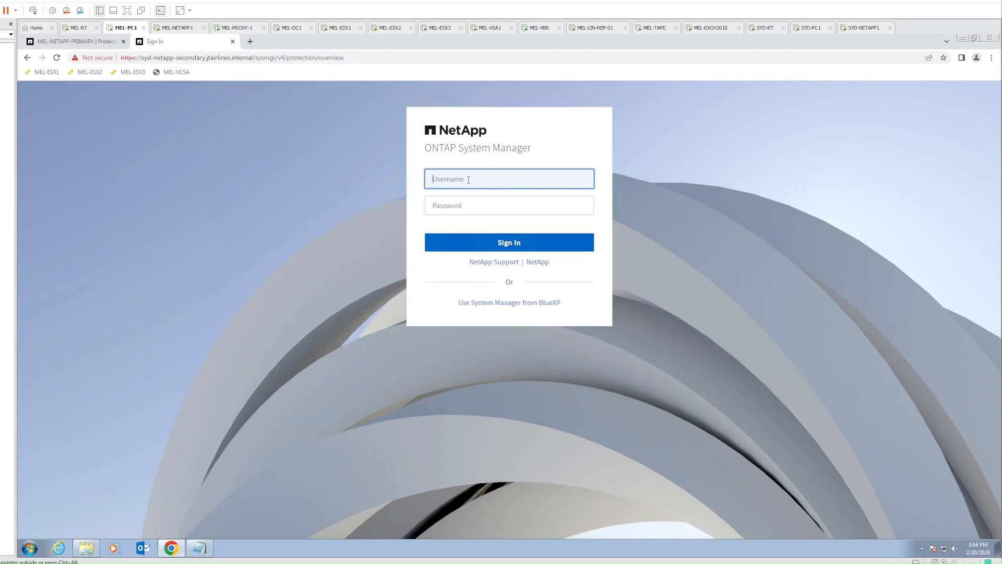
pyautogui.write('admin')
pyautogui.press('Tab')
pyautogui.write('•')
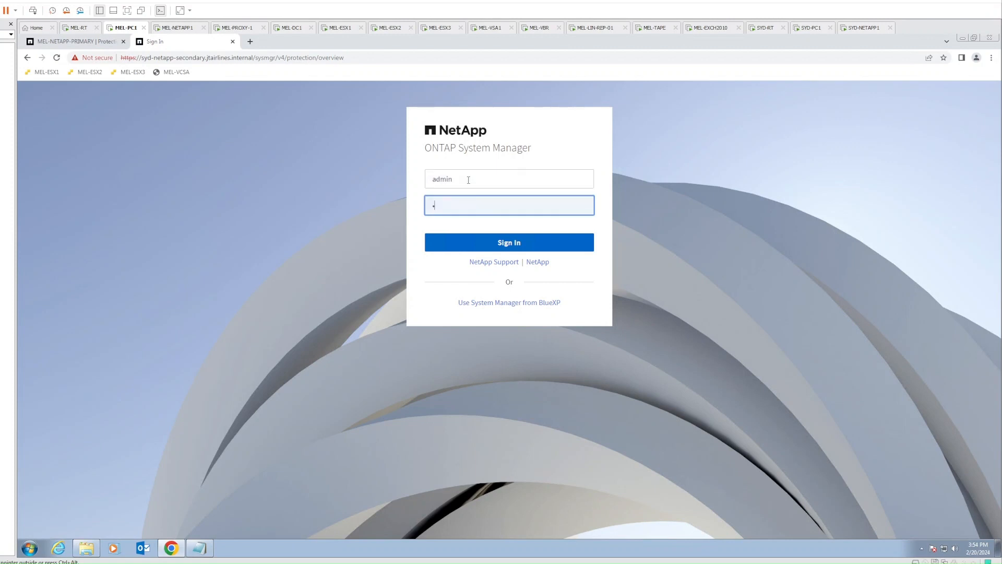
pyautogui.press('Return')
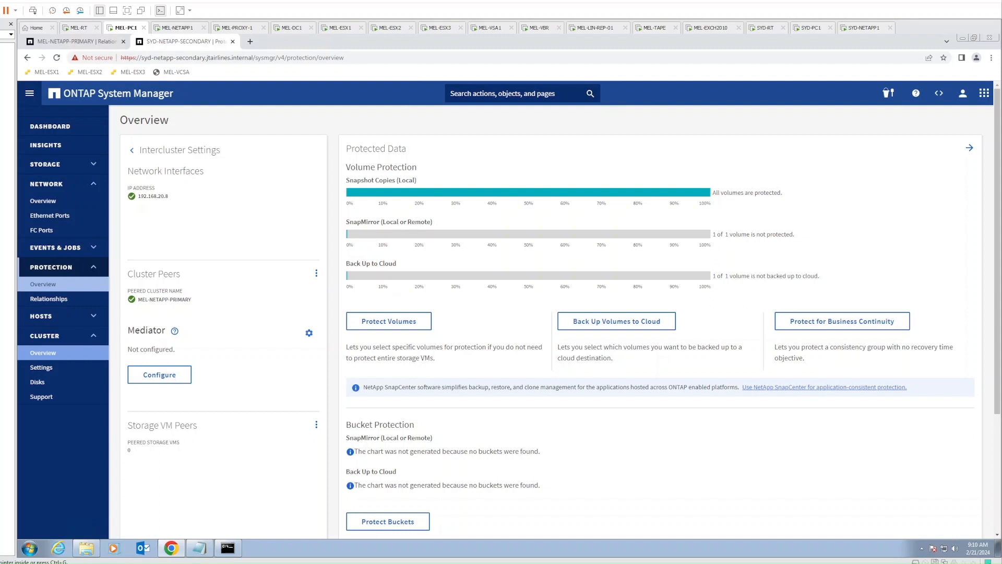
# Start protecting volumes with source cluster MEL-NETAPP-PRIMARY and storage VM primary_svm
pyautogui.click(49, 299)
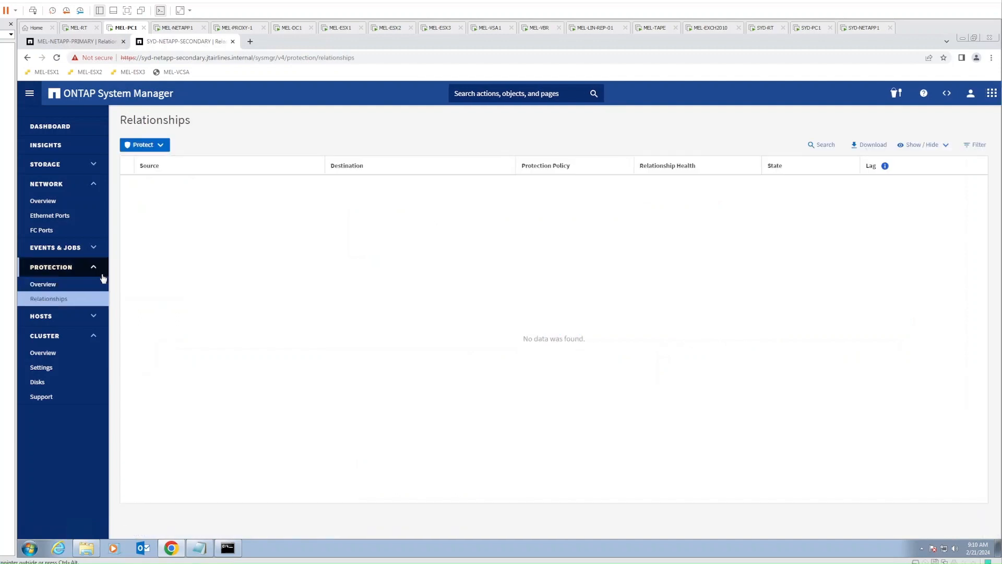
pyautogui.click(161, 150)
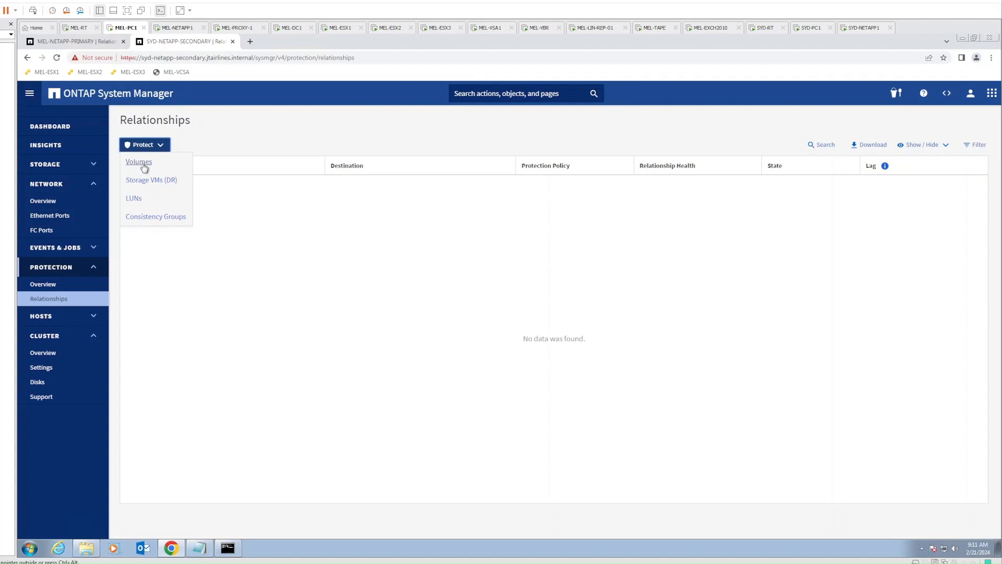
pyautogui.click(144, 167)
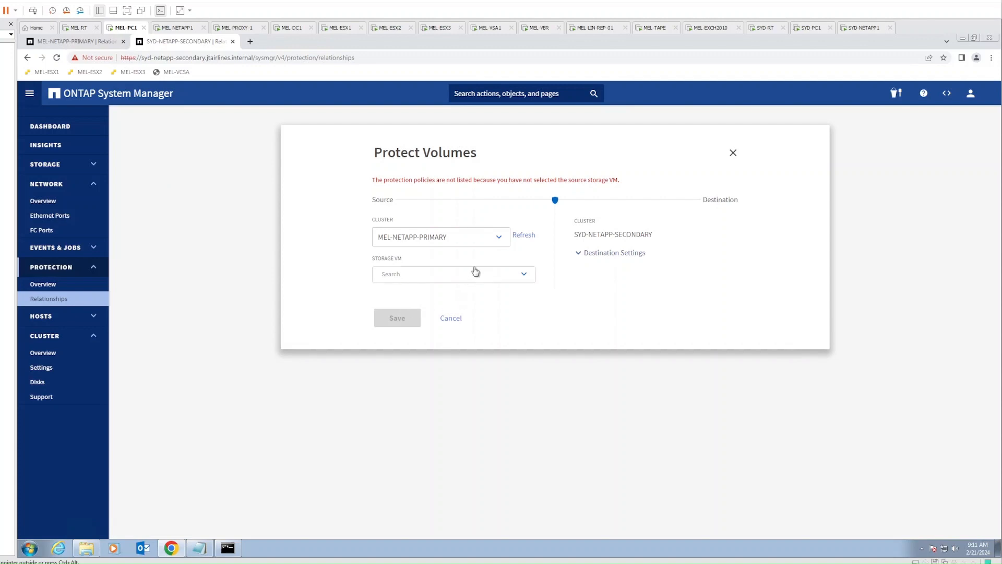
pyautogui.click(477, 241)
pyautogui.click(477, 242)
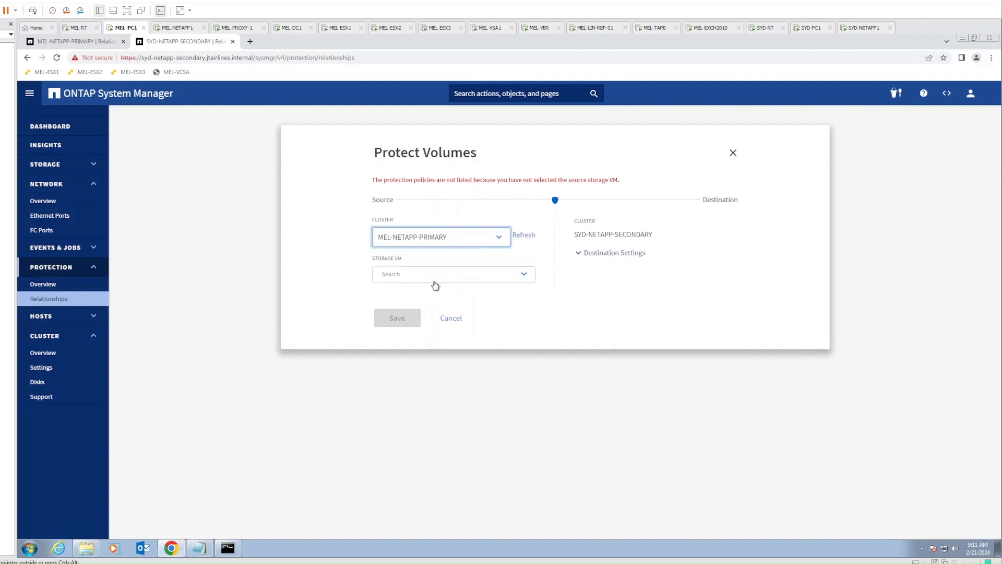
pyautogui.click(434, 282)
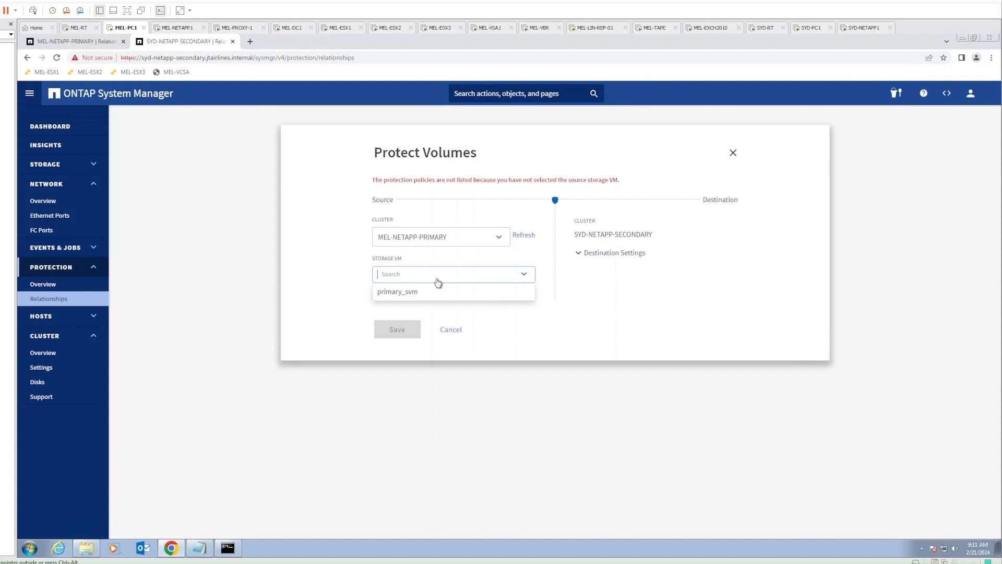
pyautogui.click(399, 293)
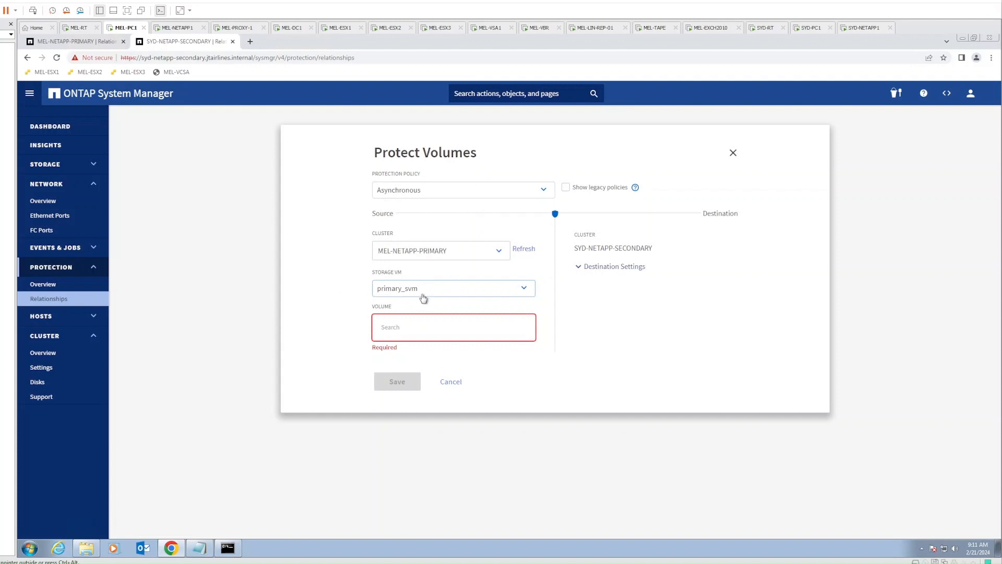
# Show legacy protection policies and select the MirrorLatest policy
pyautogui.click(452, 191)
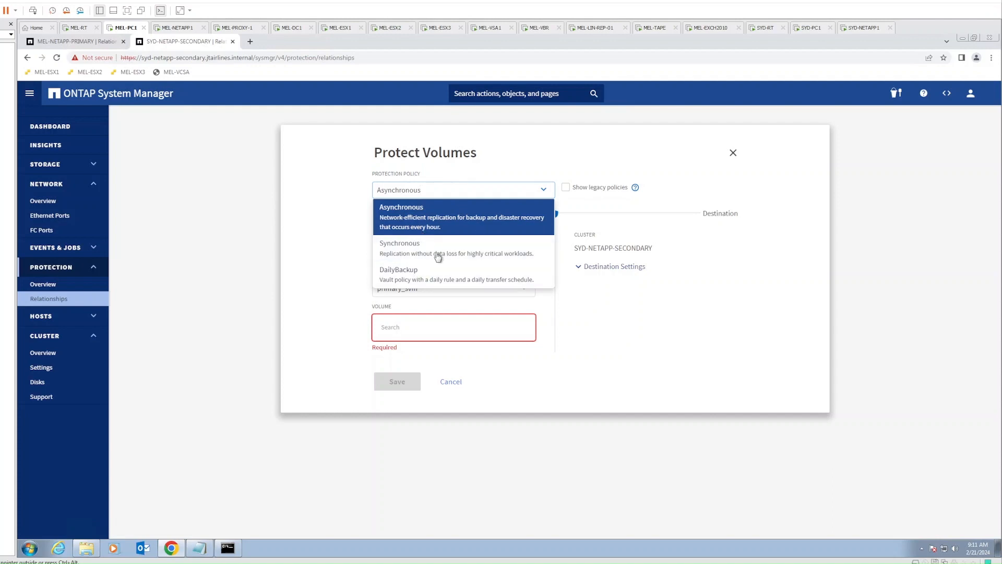
pyautogui.click(415, 217)
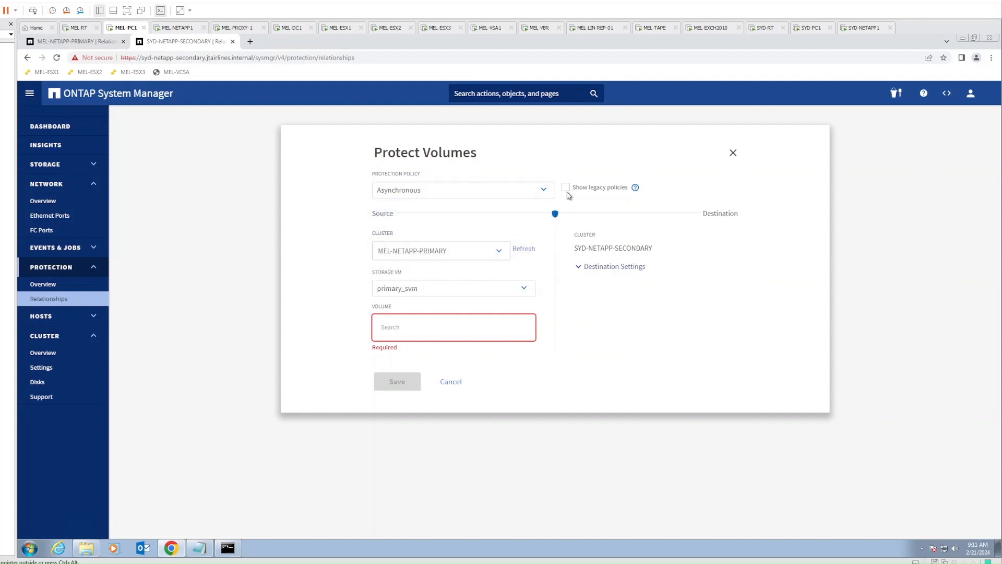
pyautogui.click(566, 188)
pyautogui.click(488, 198)
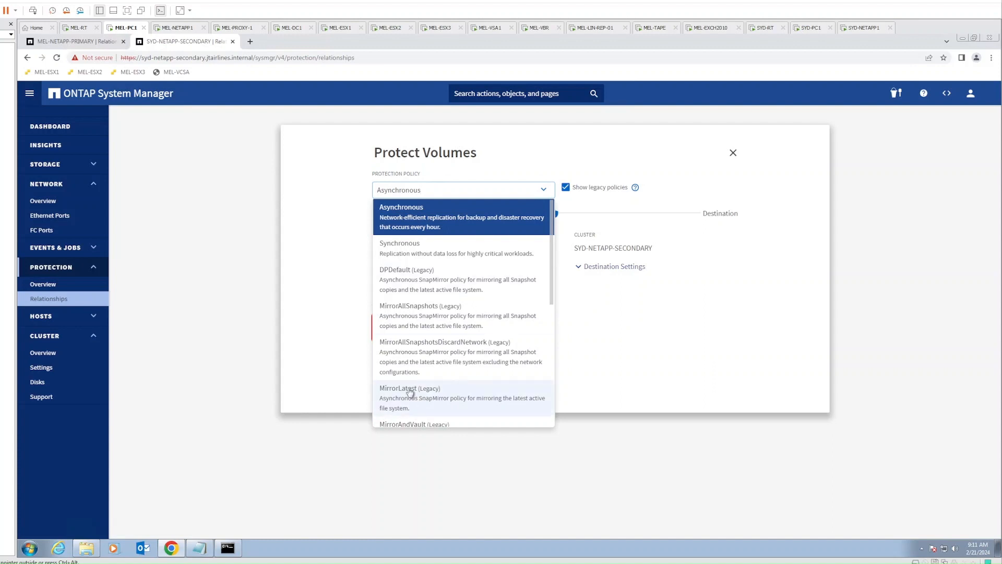
pyautogui.click(426, 397)
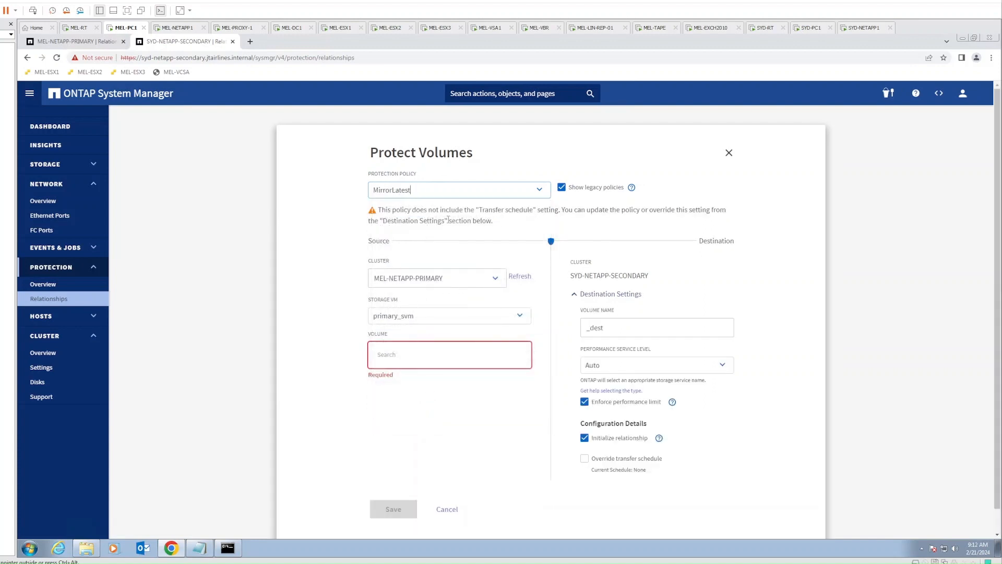
# Select source volume vsphere_nfs and save the MirrorLatest protection relationship
pyautogui.click(409, 358)
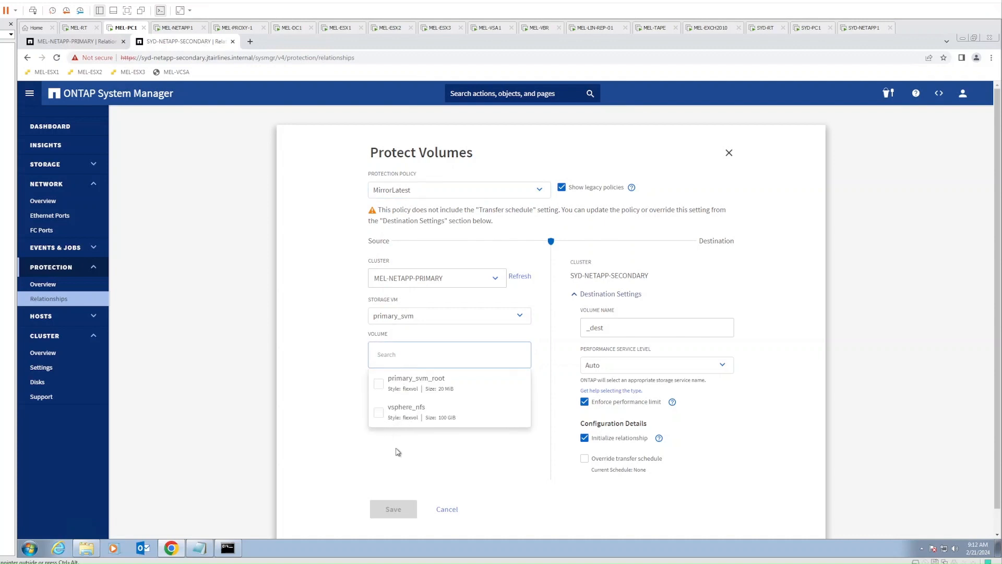
pyautogui.click(379, 414)
pyautogui.click(321, 441)
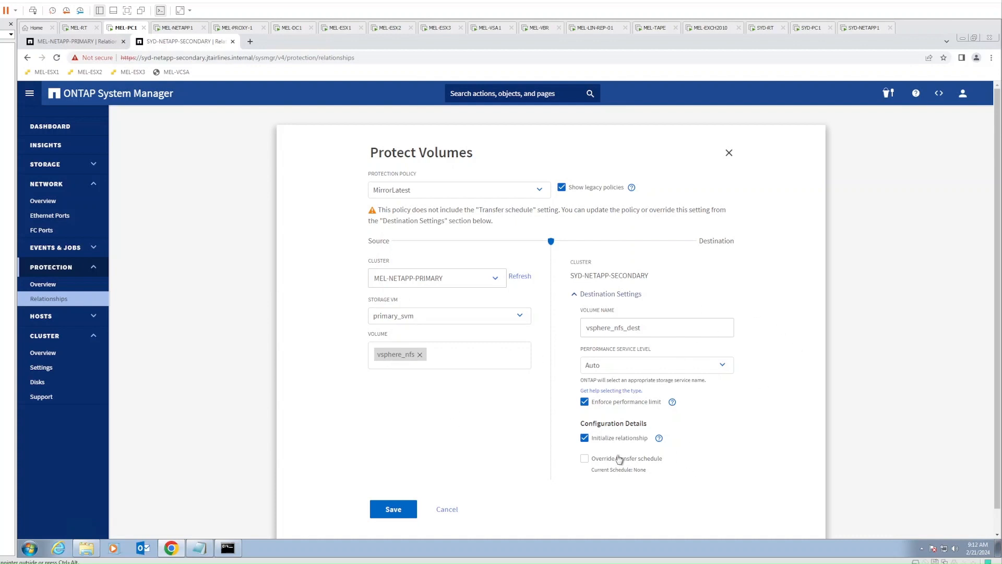
pyautogui.click(395, 510)
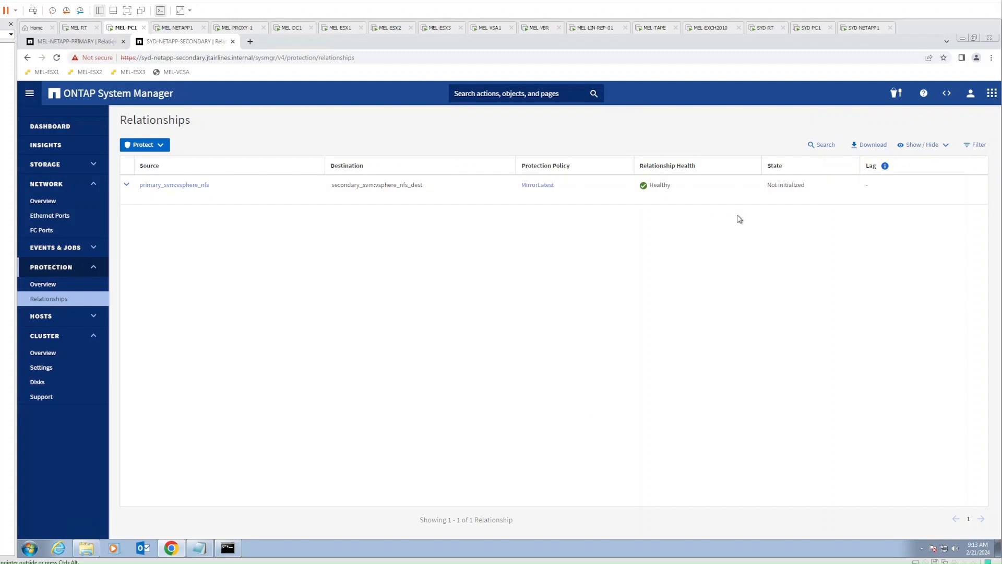
# On the primary, review vsphere_nfs's snapshot copies, including the snapmirror copy, and its SnapMirror tab
pyautogui.click(85, 44)
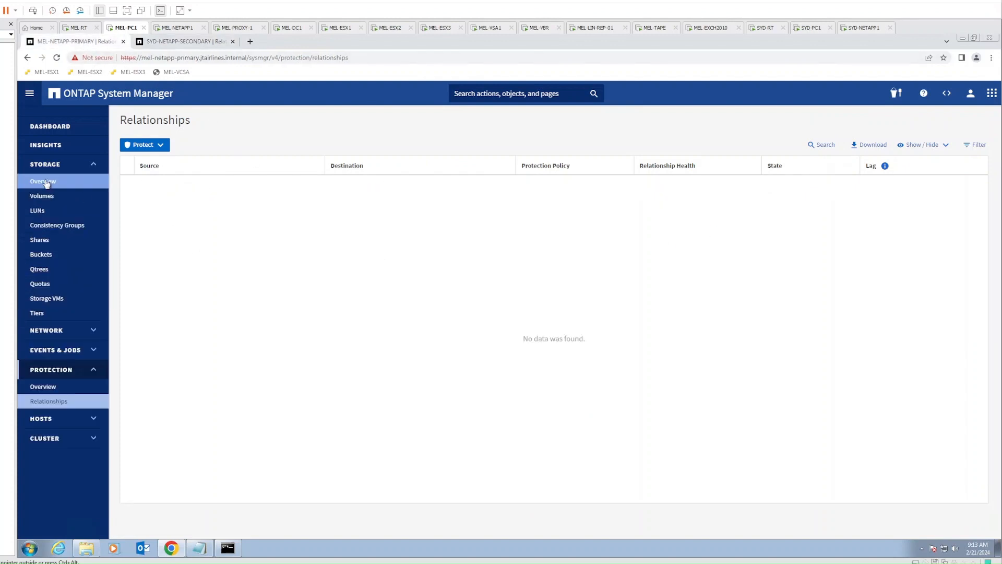
pyautogui.click(44, 199)
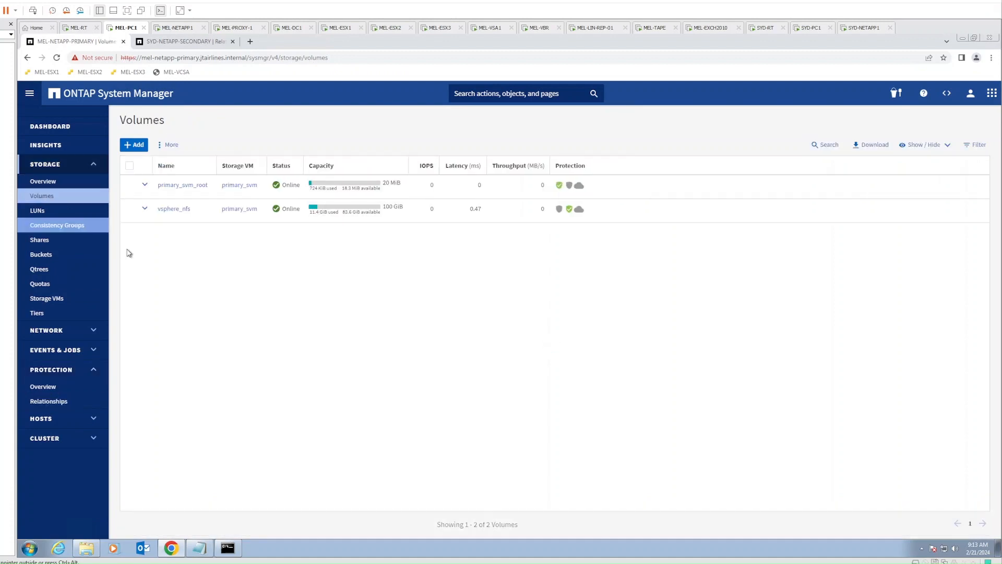
pyautogui.click(183, 214)
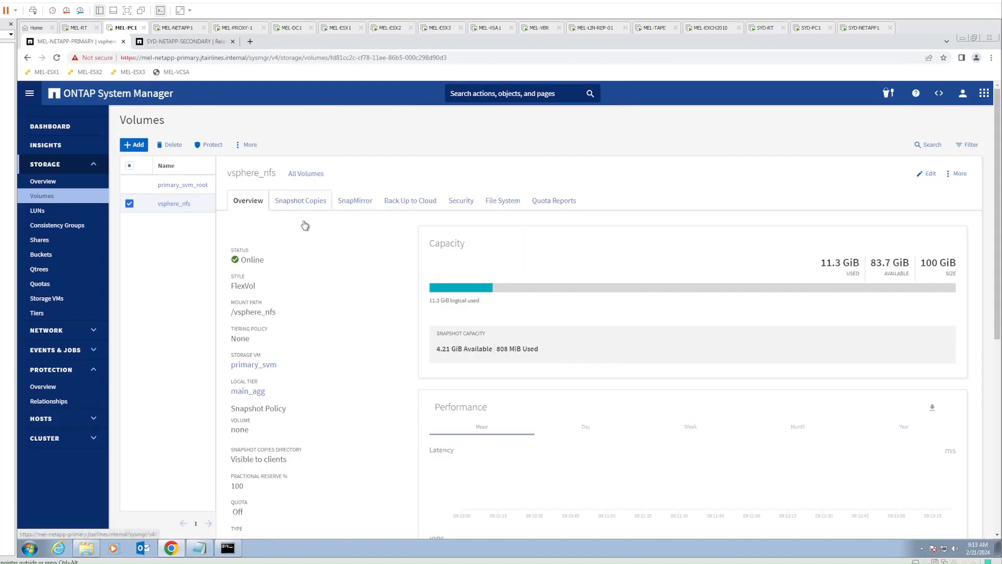
pyautogui.click(301, 201)
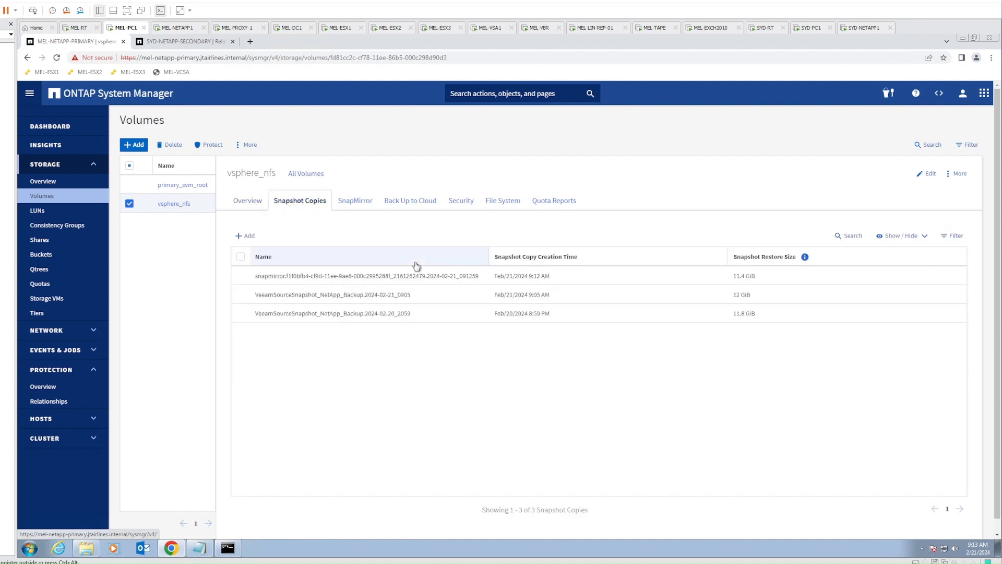
pyautogui.click(299, 278)
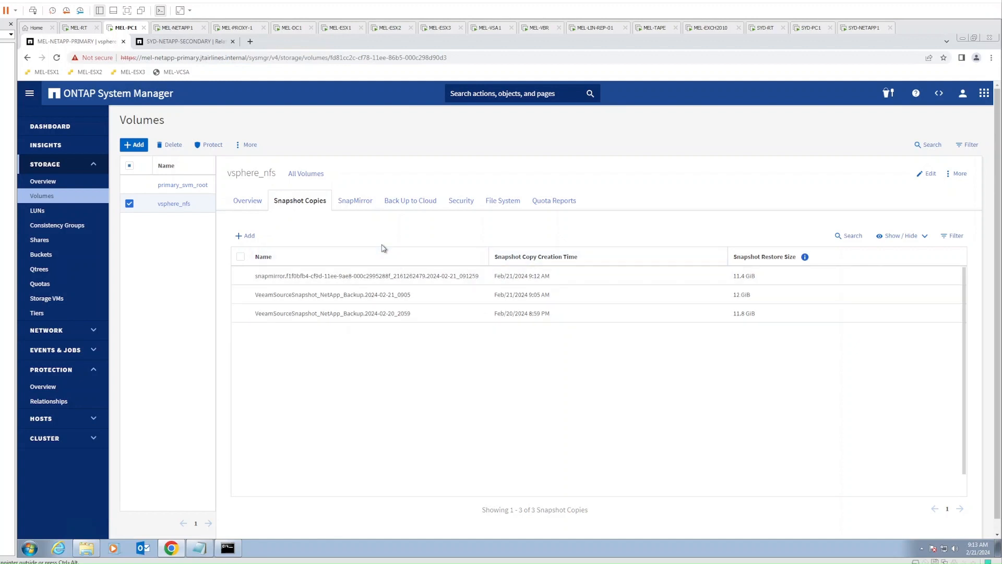
pyautogui.click(368, 205)
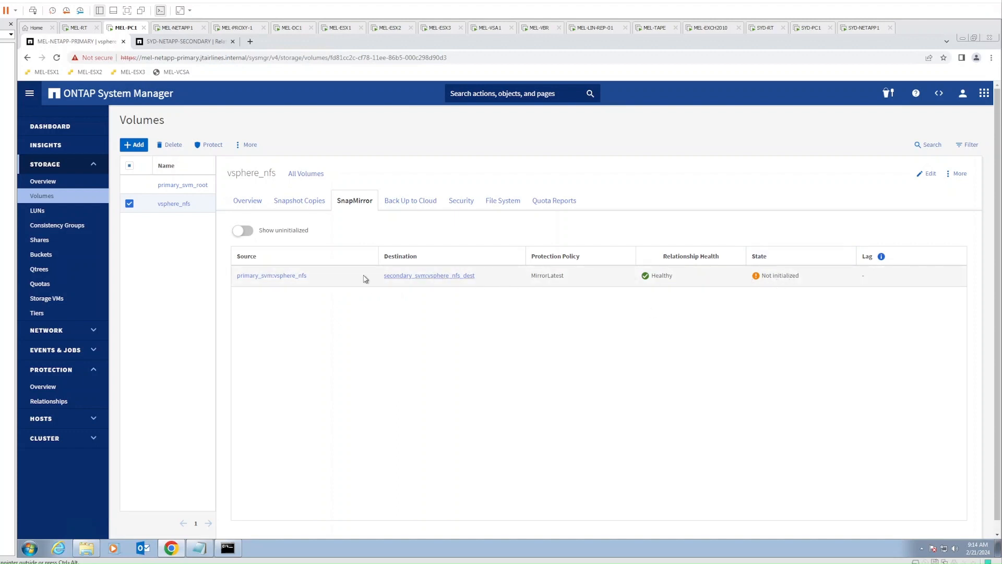
pyautogui.click(298, 201)
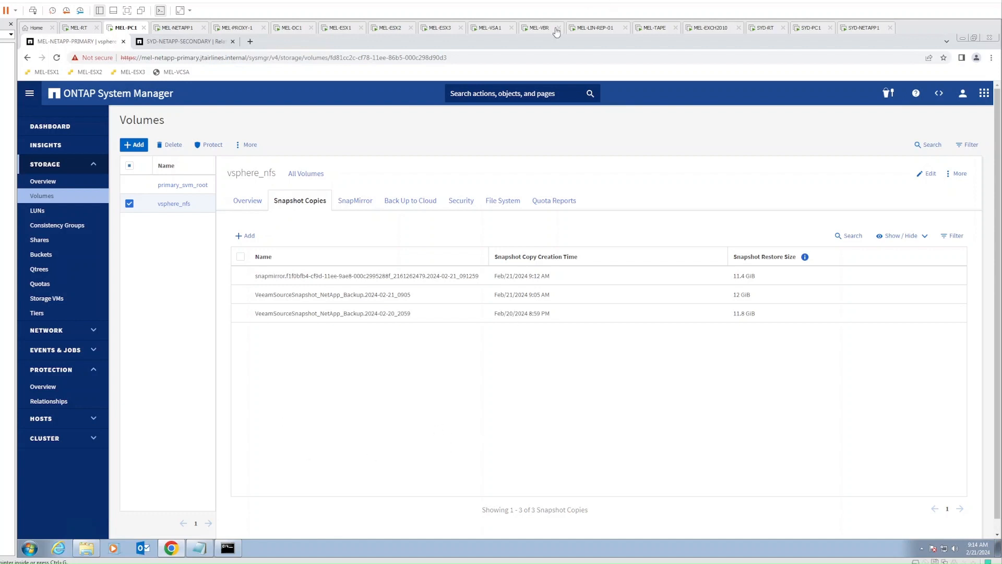
# Review the NetApp Backup job's secondary target destinations, then cancel without changing anything
pyautogui.click(537, 28)
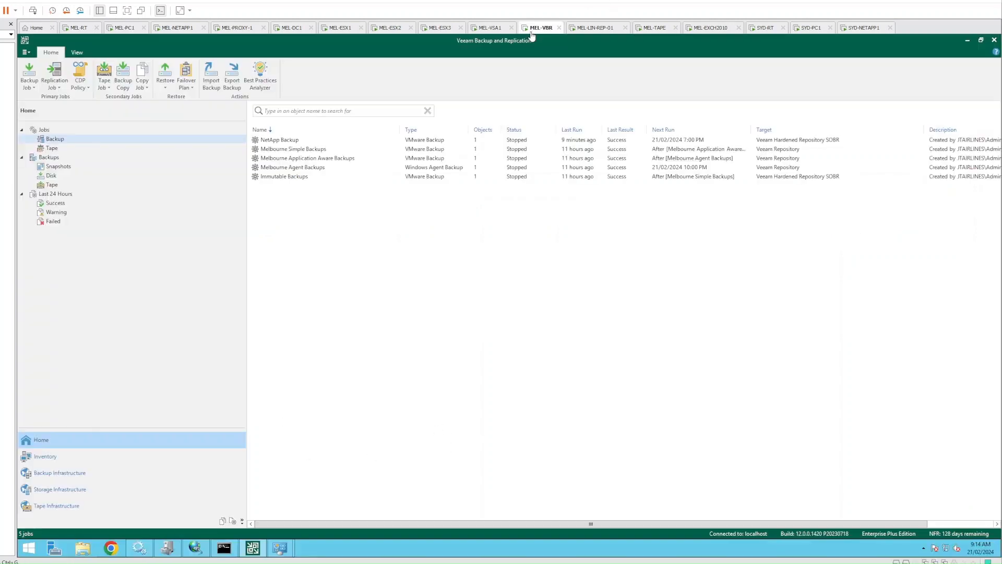
pyautogui.rightClick(290, 141)
pyautogui.click(319, 243)
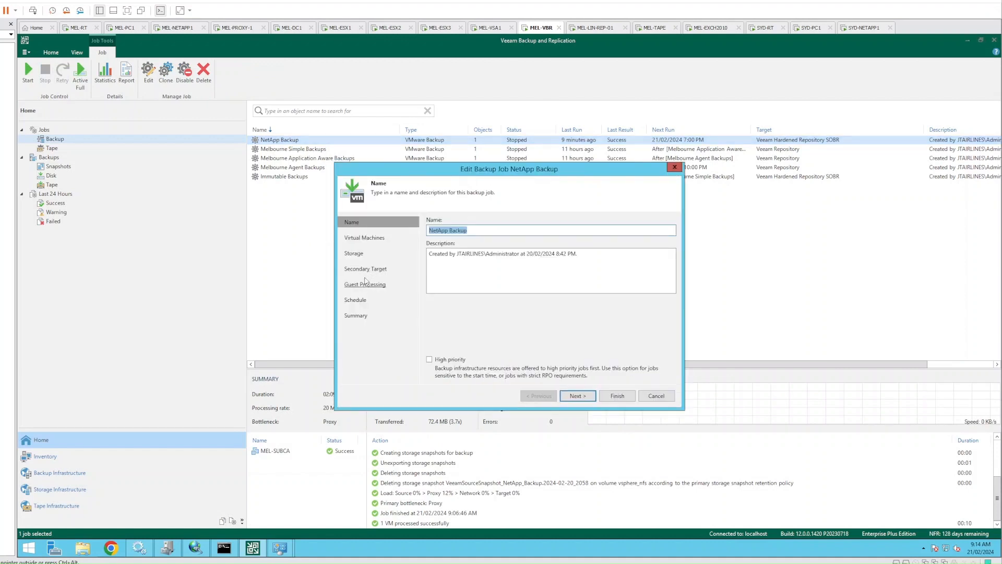
pyautogui.click(359, 269)
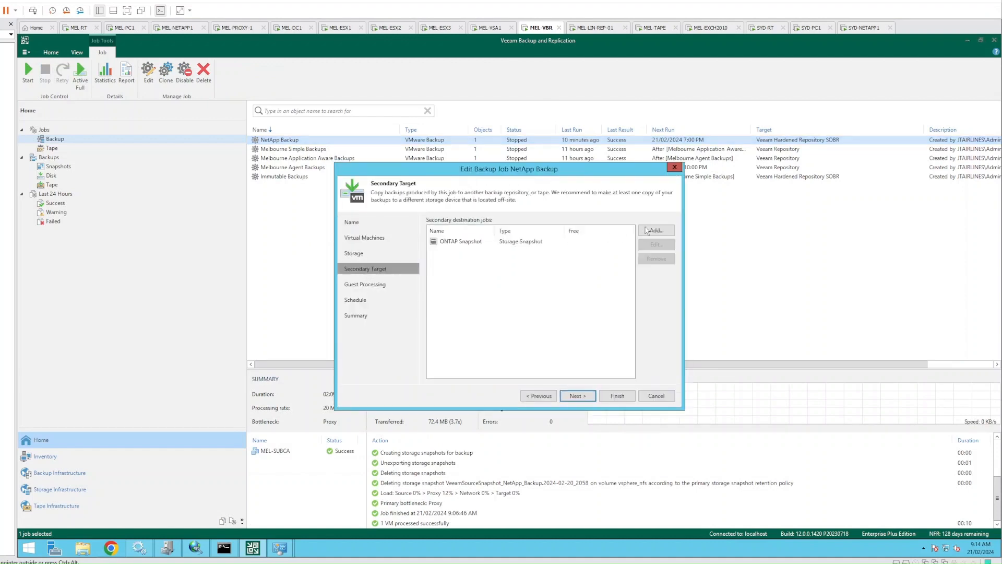
pyautogui.click(647, 230)
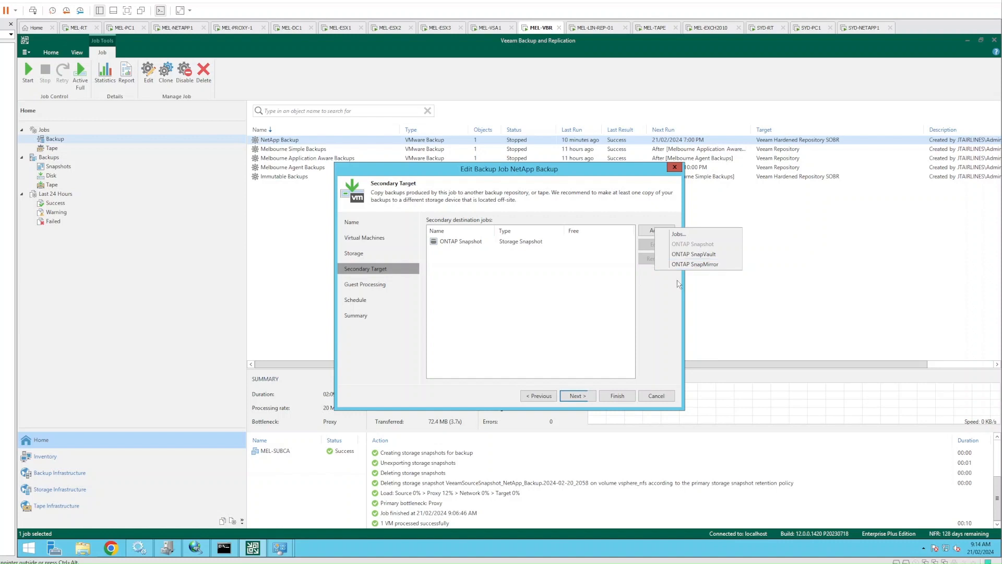
pyautogui.click(655, 397)
pyautogui.click(656, 395)
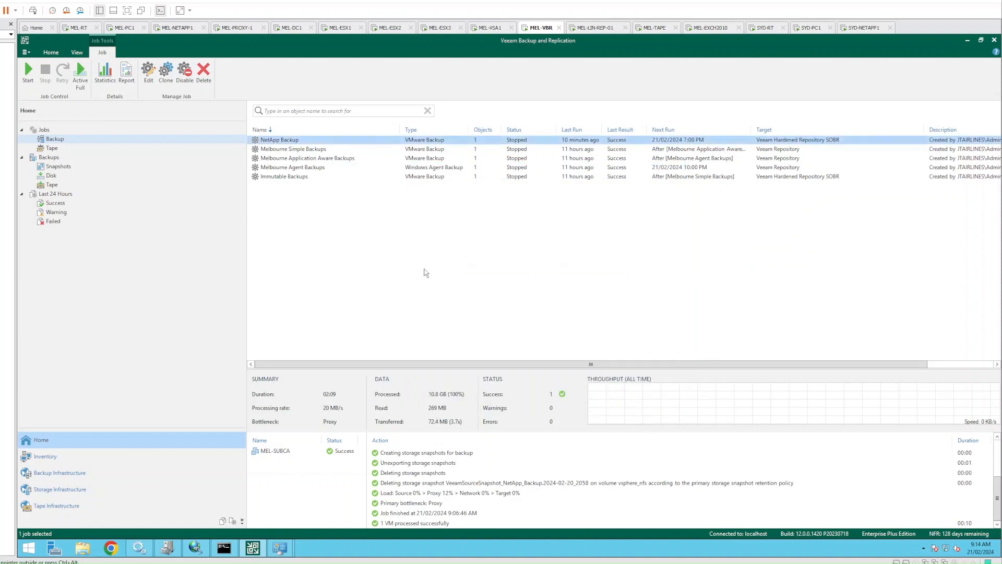
# Check session details for Immutable Backups, Melbourne Application Aware Backups and NetApp Backup jobs
pyautogui.click(434, 271)
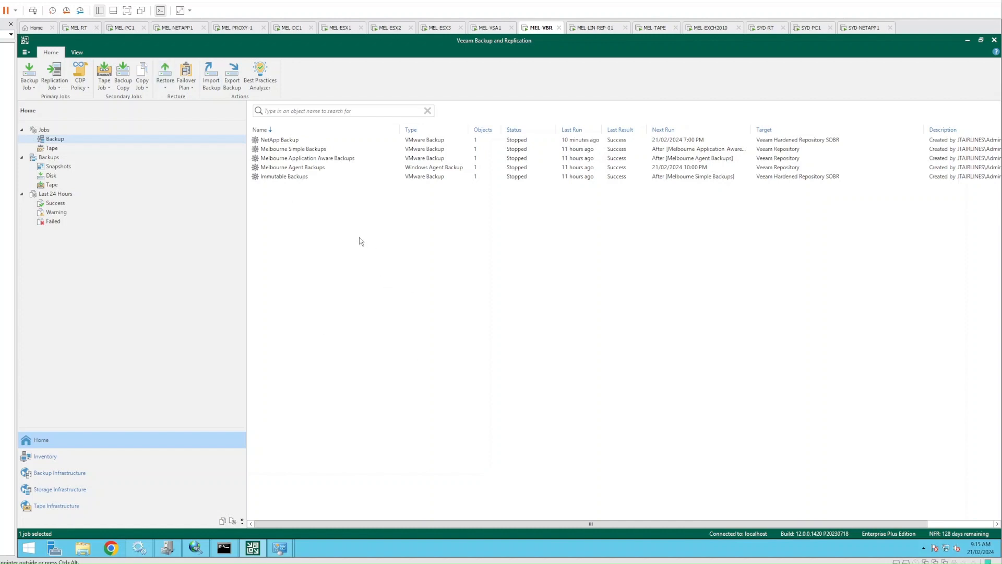
pyautogui.click(285, 178)
pyautogui.click(294, 159)
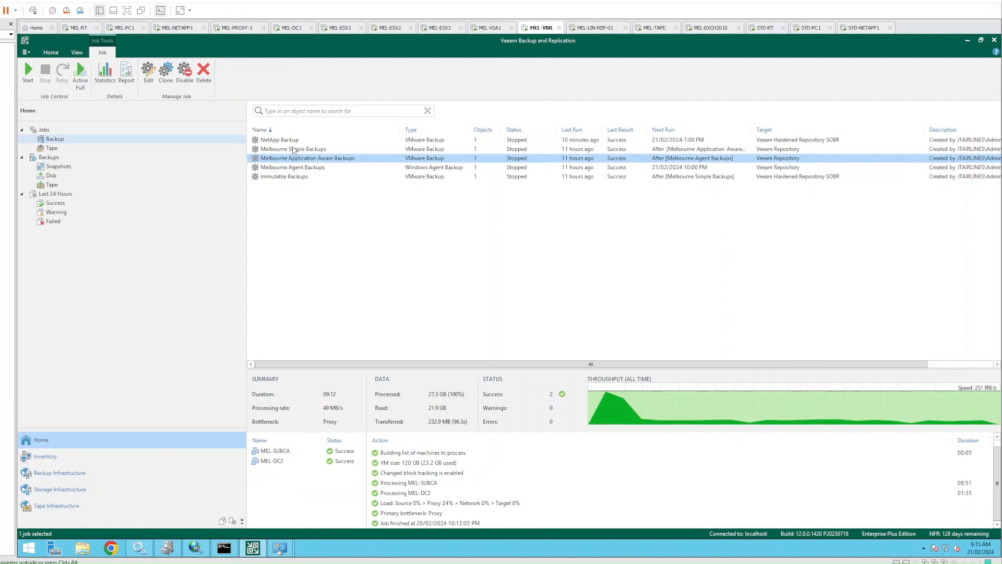
pyautogui.click(283, 141)
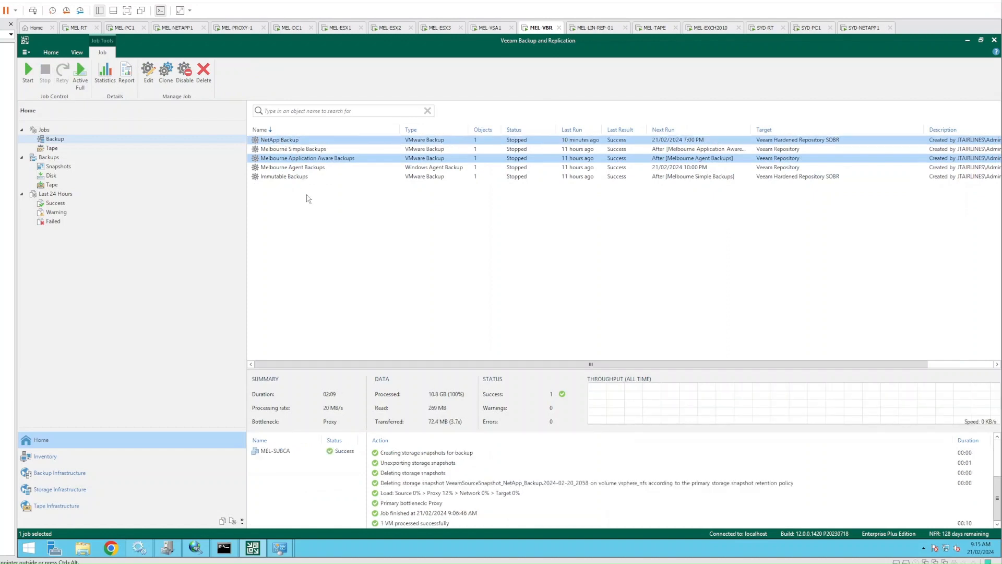
pyautogui.click(317, 220)
# Check the vsphere_nfs volume's overview and SnapMirror status in System Manager
pyautogui.click(177, 29)
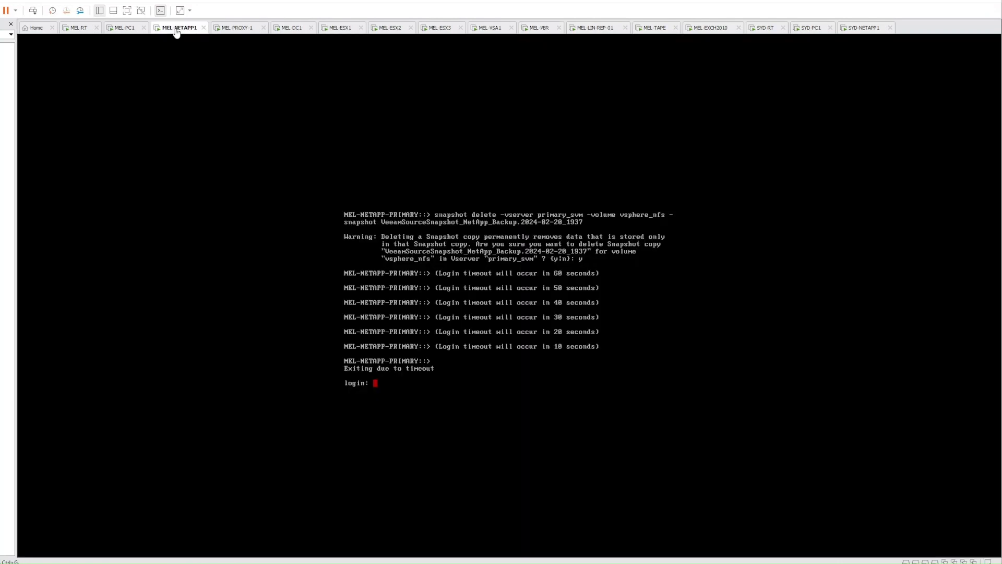
pyautogui.click(128, 28)
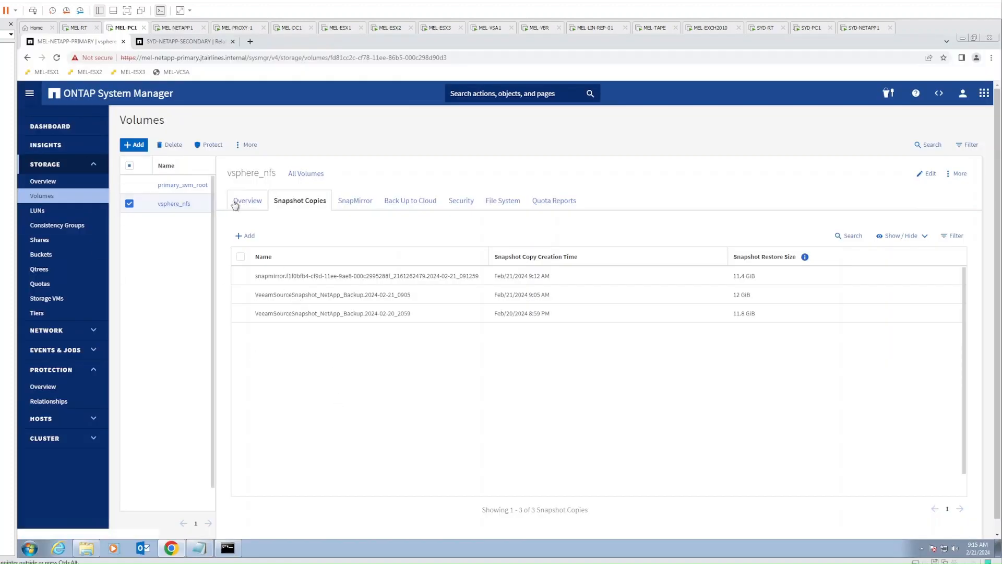
pyautogui.click(200, 211)
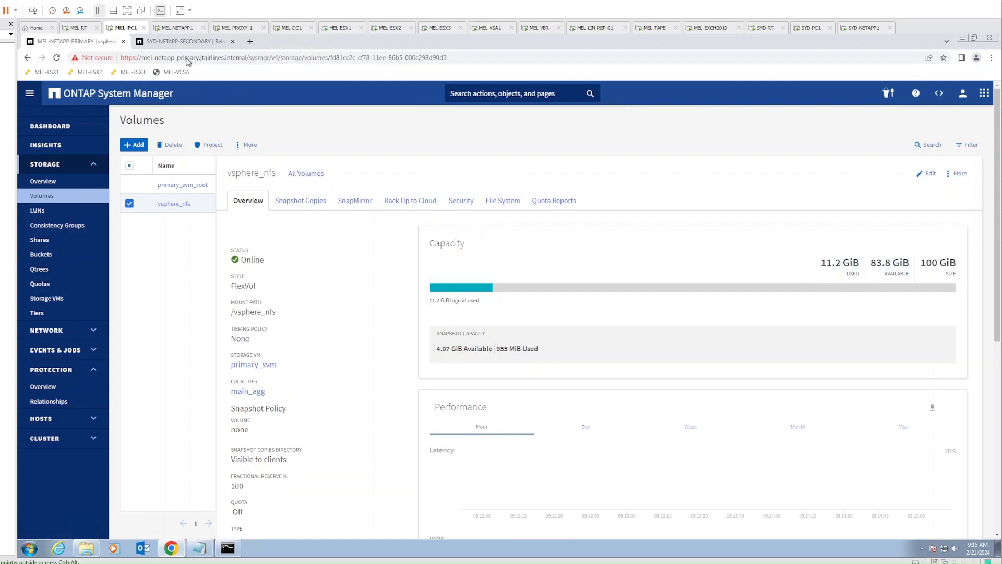
pyautogui.click(186, 46)
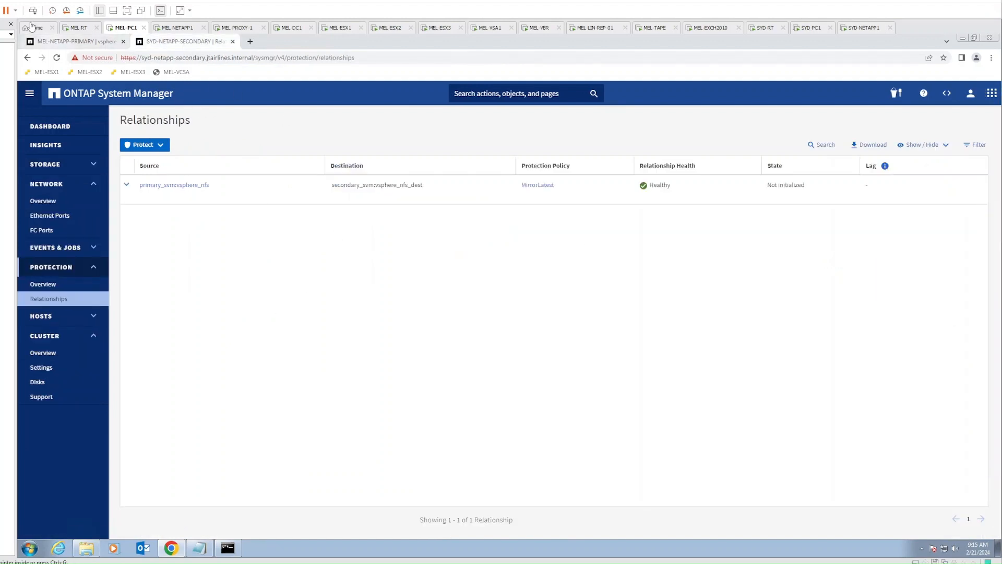
pyautogui.click(68, 42)
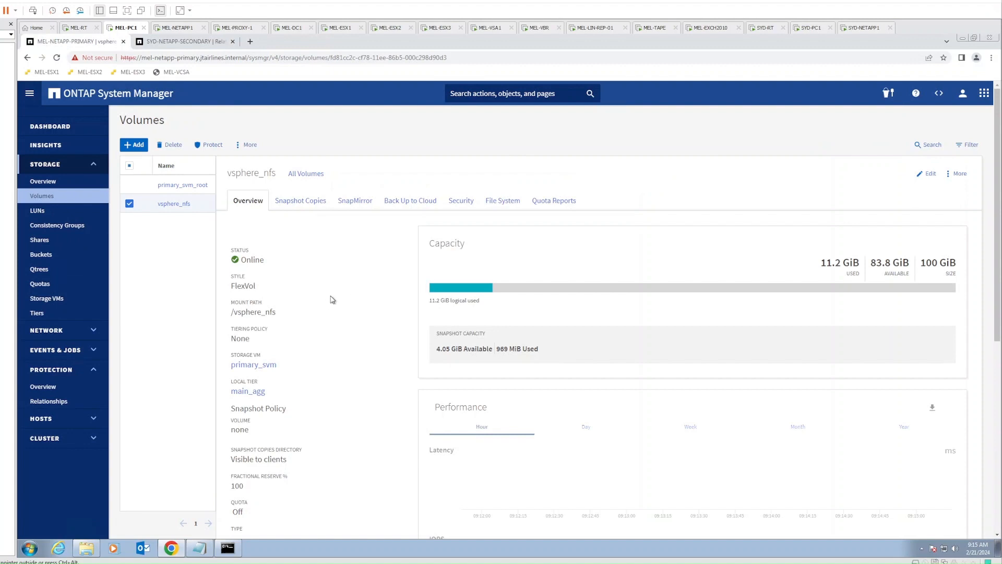
pyautogui.click(351, 202)
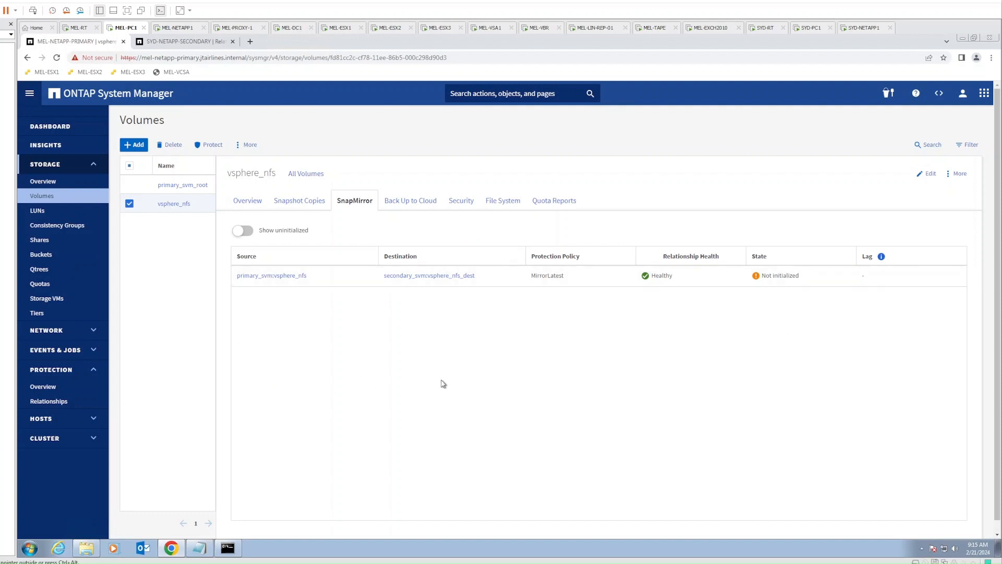
pyautogui.click(179, 41)
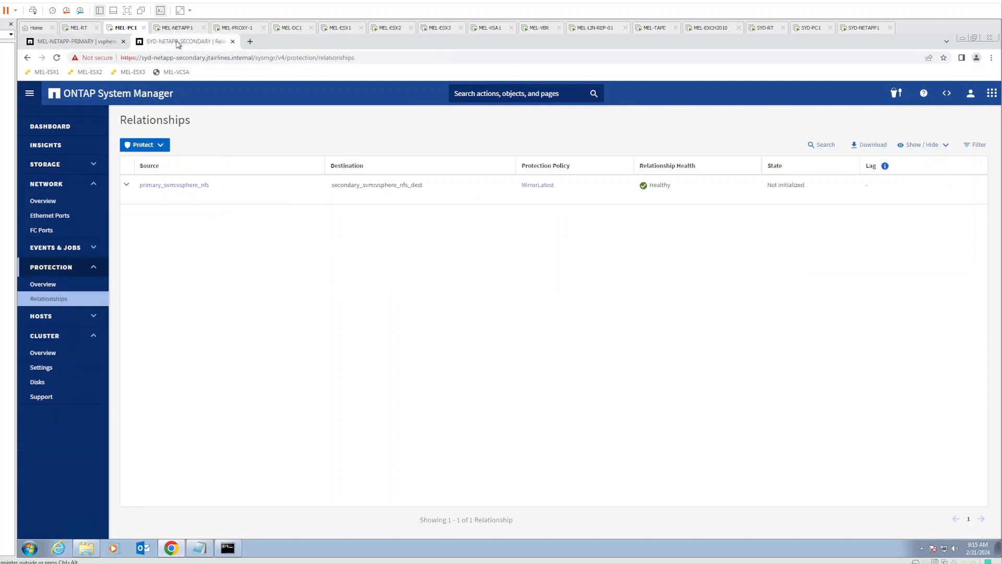
# Expand Storage and show the Volumes list, with vsphere_nfs Online at 100 GiB
pyautogui.click(64, 165)
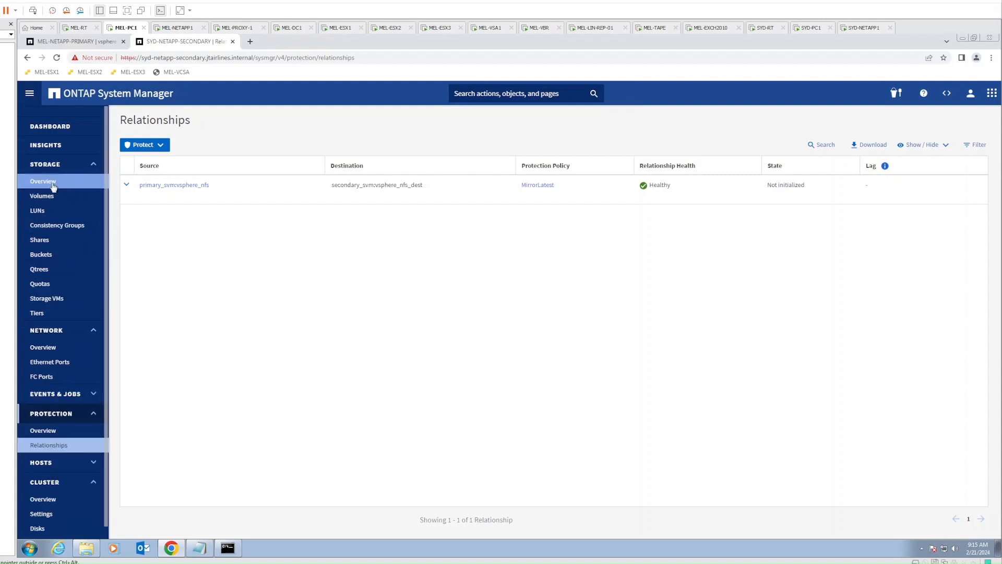
pyautogui.click(51, 197)
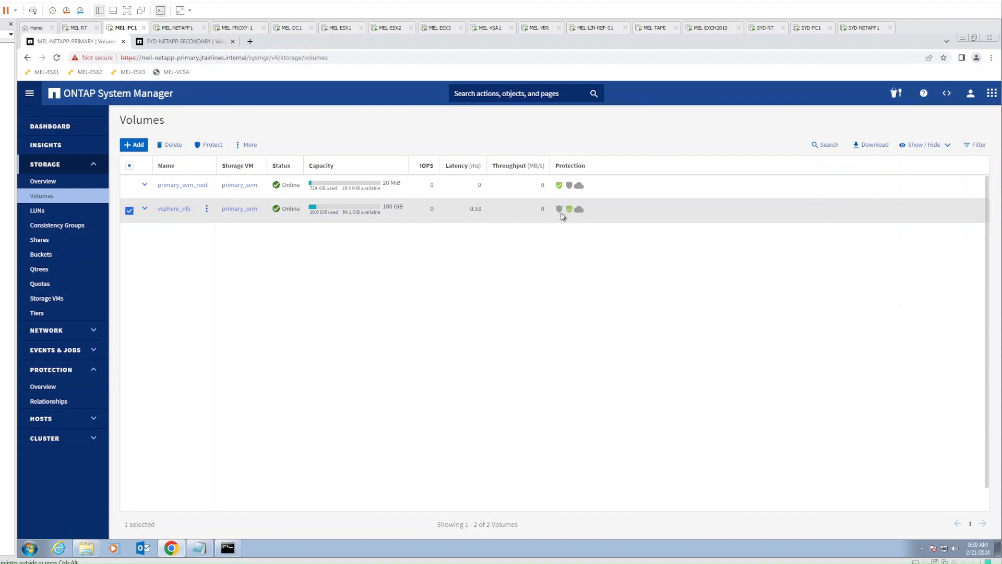
# Confirm vsphere_nfs's SnapMirror now reads Mirrored and review its snapshot copies
pyautogui.click(185, 213)
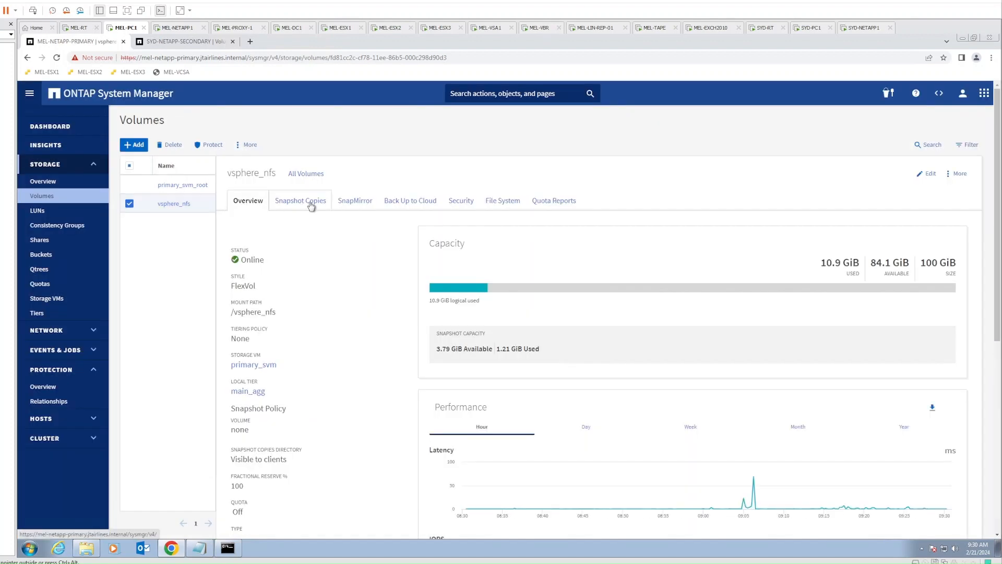
pyautogui.click(350, 201)
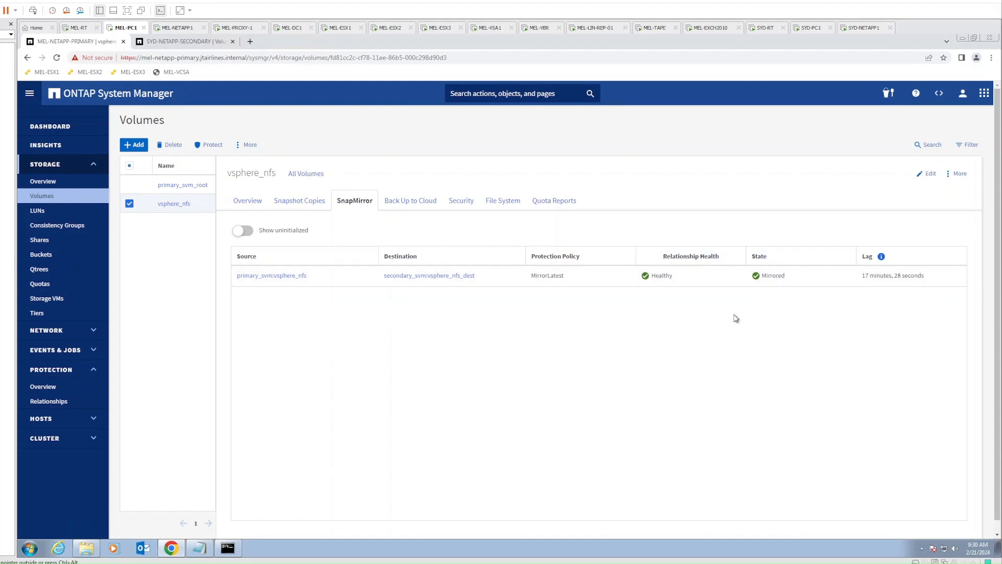
pyautogui.click(298, 201)
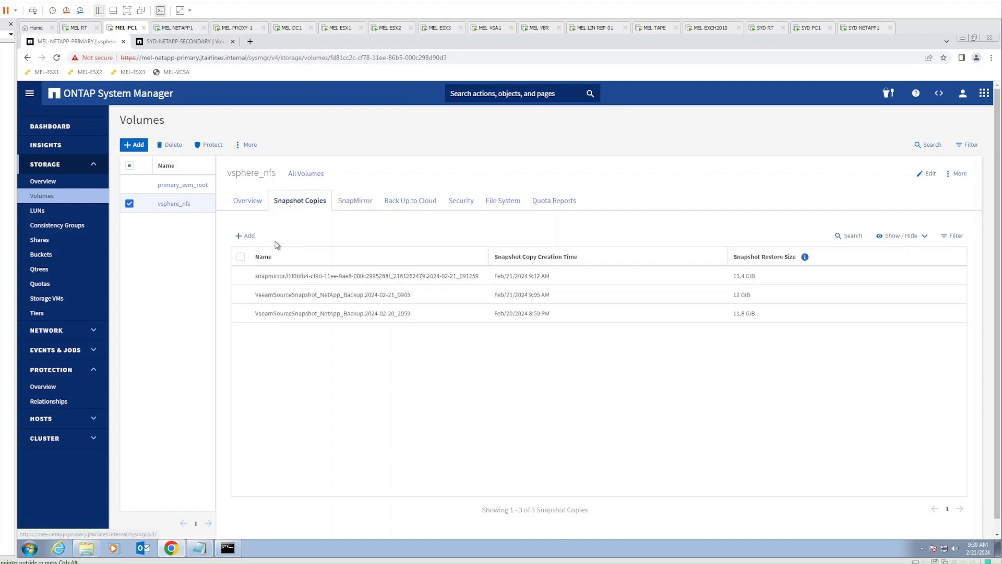
pyautogui.click(354, 204)
pyautogui.click(243, 200)
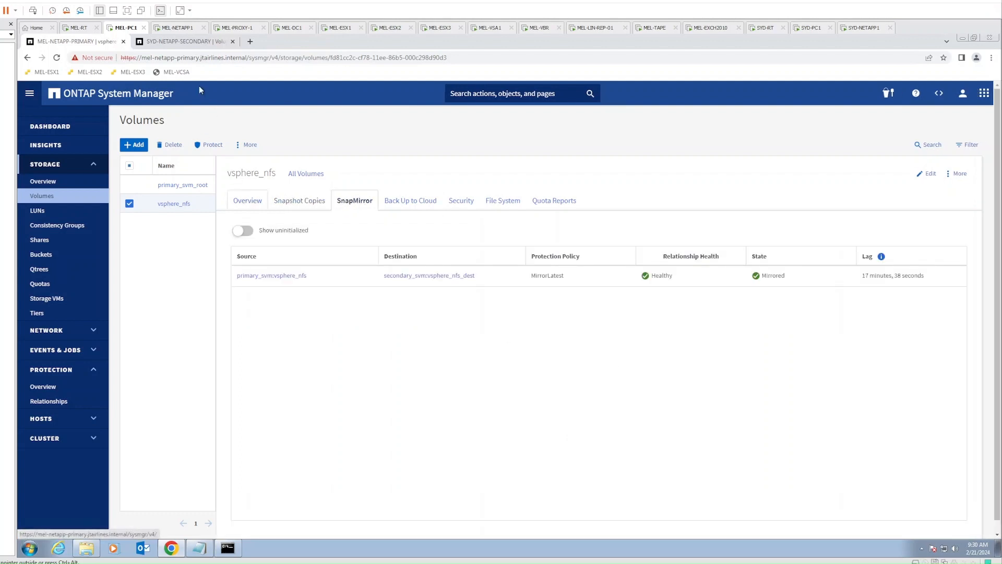
pyautogui.click(194, 45)
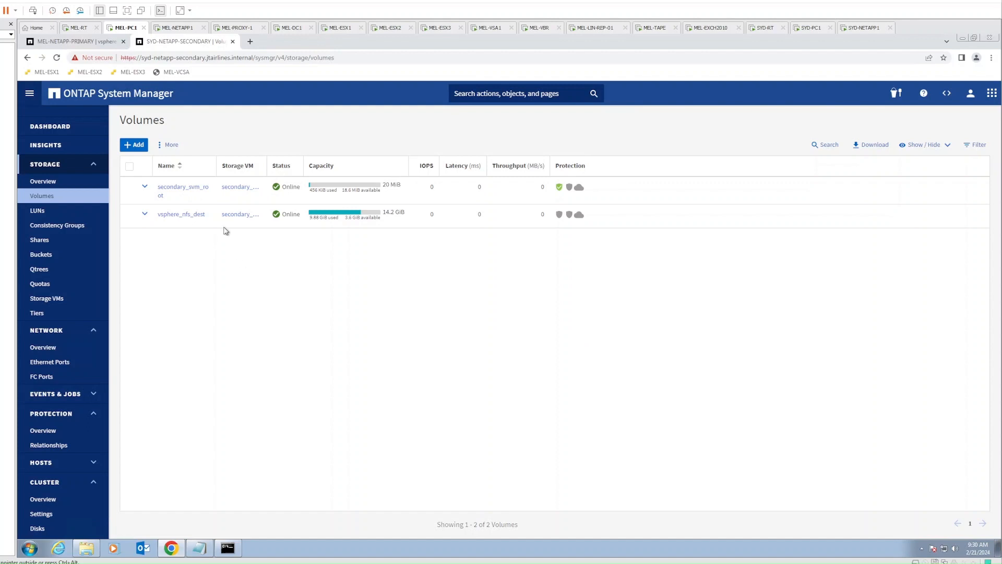
# Enable mounting of vsphere_nfs_dest and save its new mount path
pyautogui.click(207, 215)
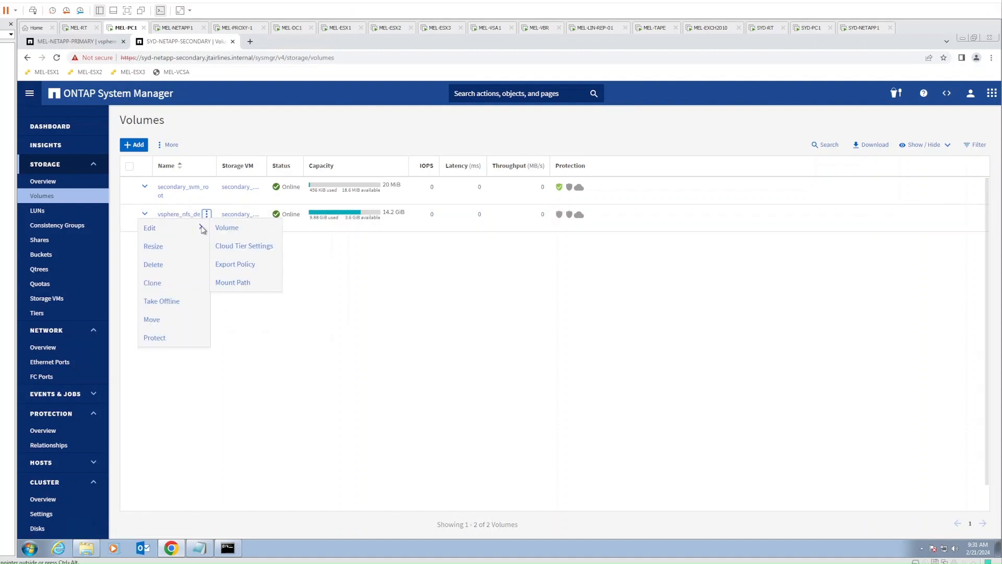
pyautogui.click(233, 283)
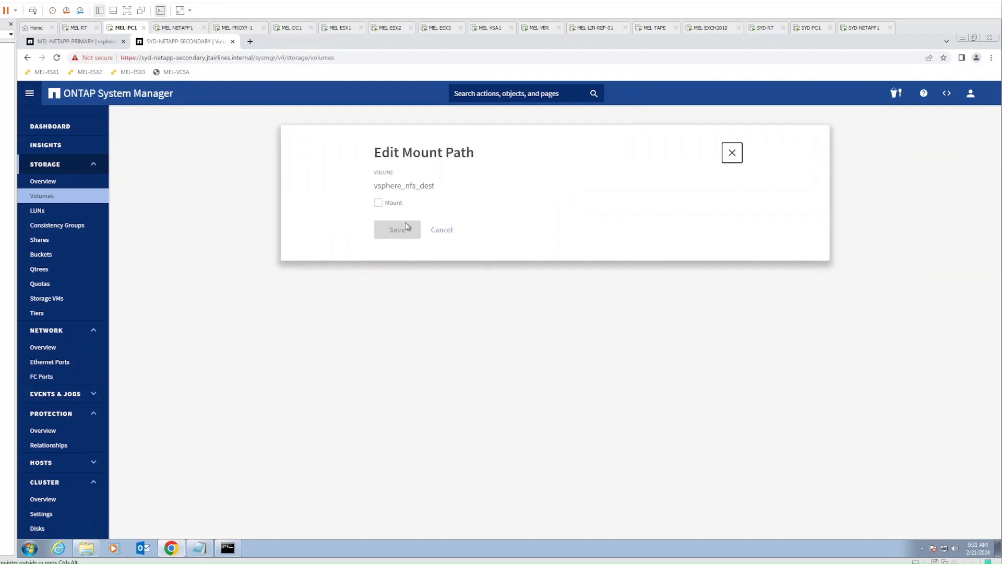
pyautogui.click(386, 205)
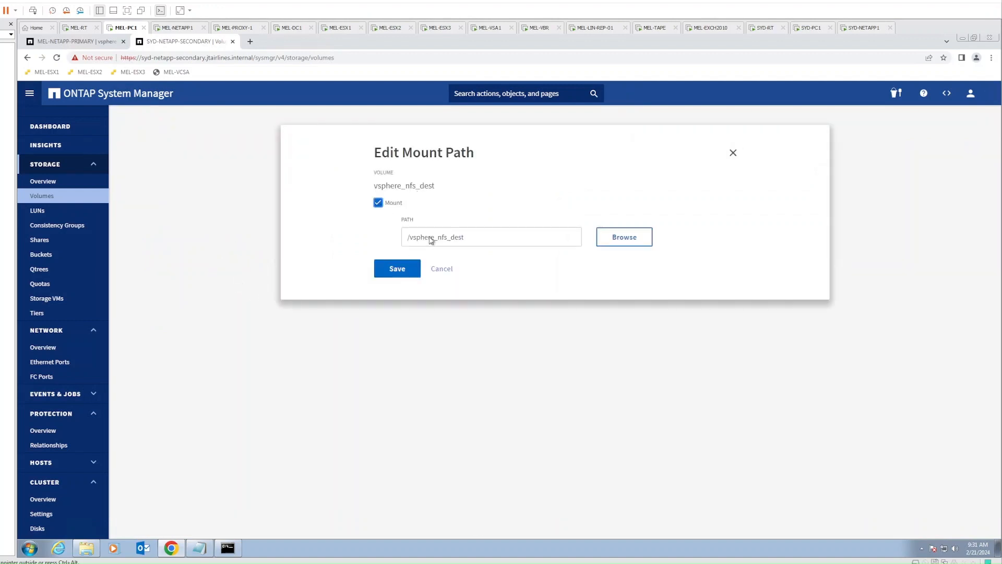
pyautogui.click(398, 269)
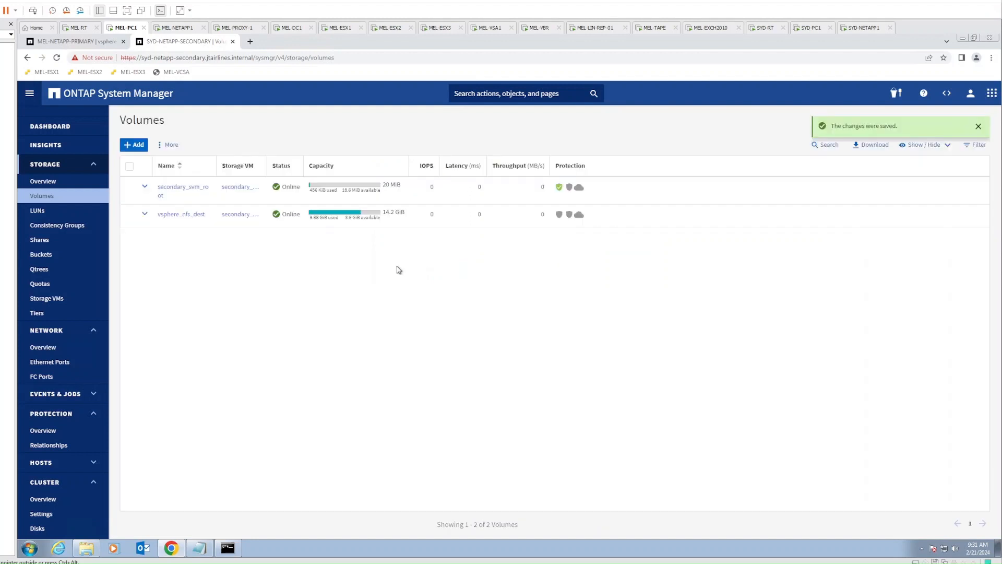
# Turn on NFS in secondary_svm's settings and save it
pyautogui.click(43, 302)
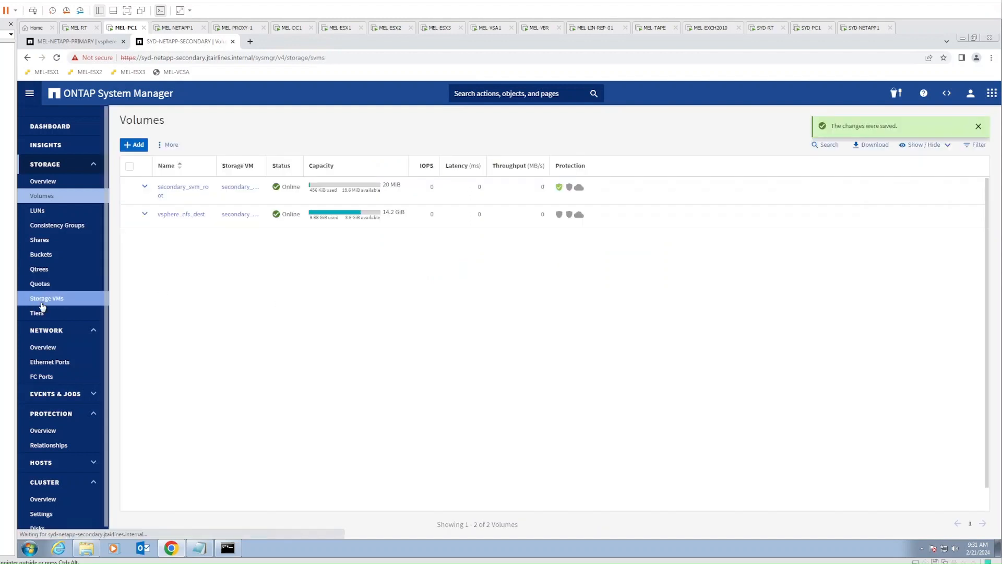
pyautogui.click(175, 189)
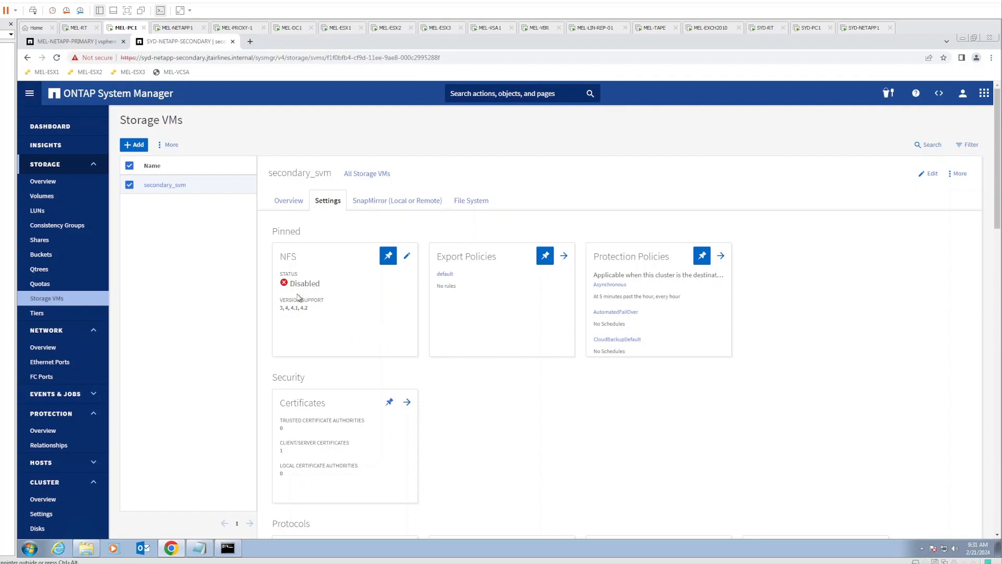
pyautogui.click(407, 256)
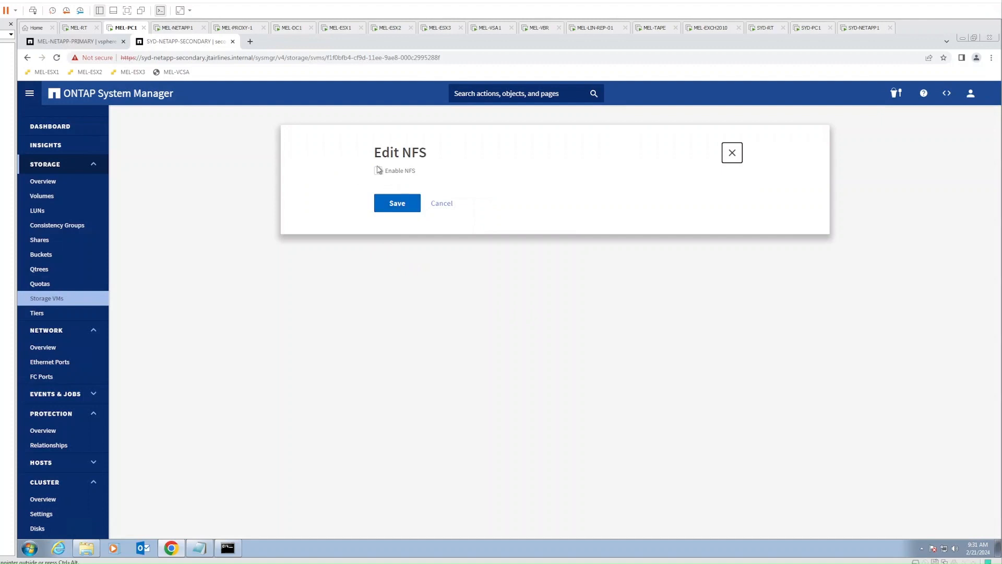
pyautogui.click(379, 172)
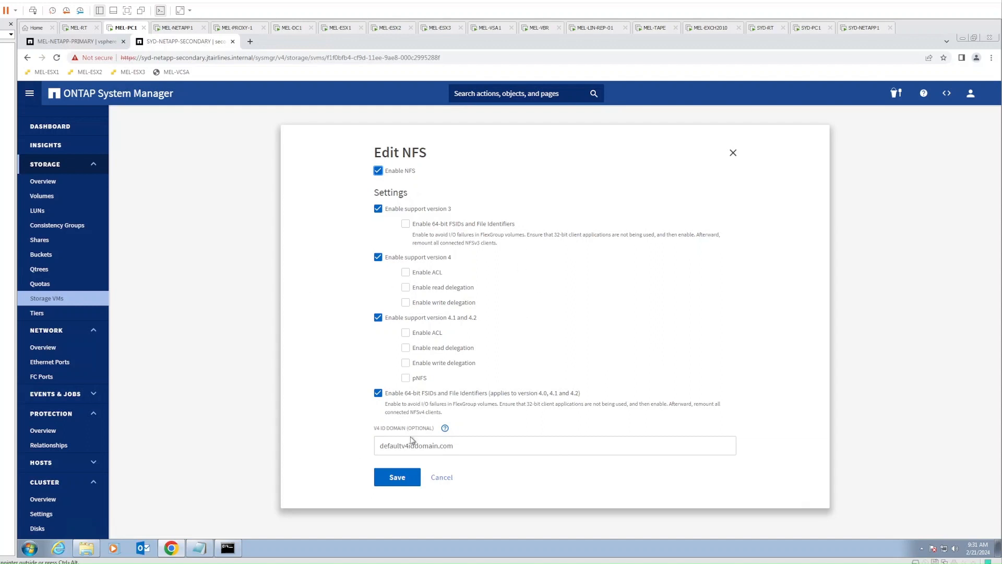
pyautogui.click(397, 477)
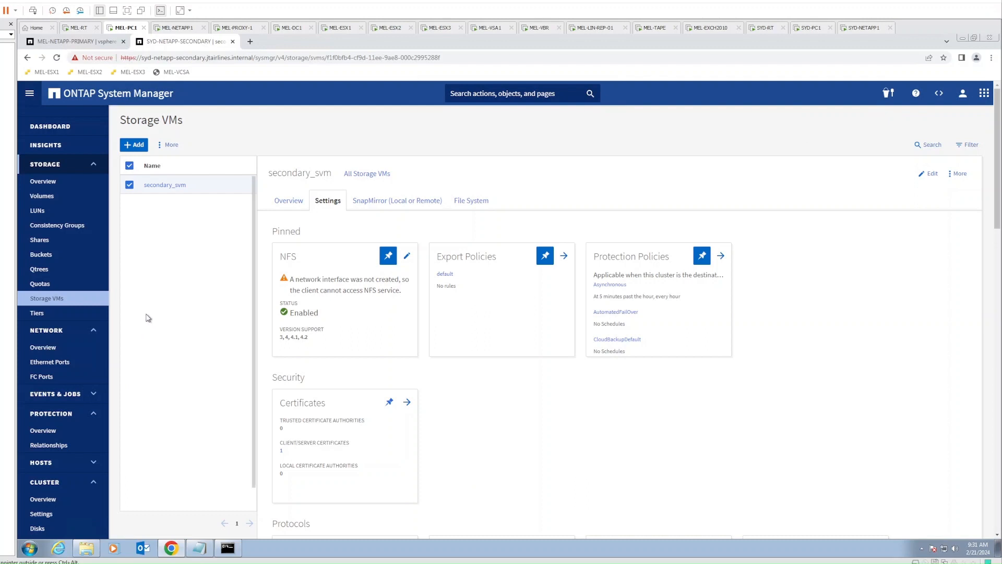
pyautogui.click(50, 350)
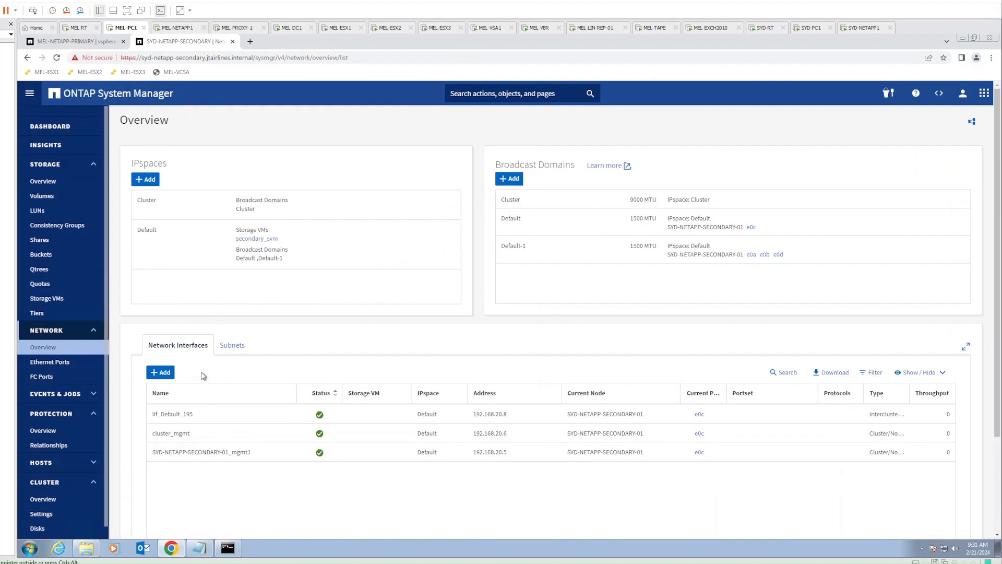
pyautogui.scroll(-2, 265, 468)
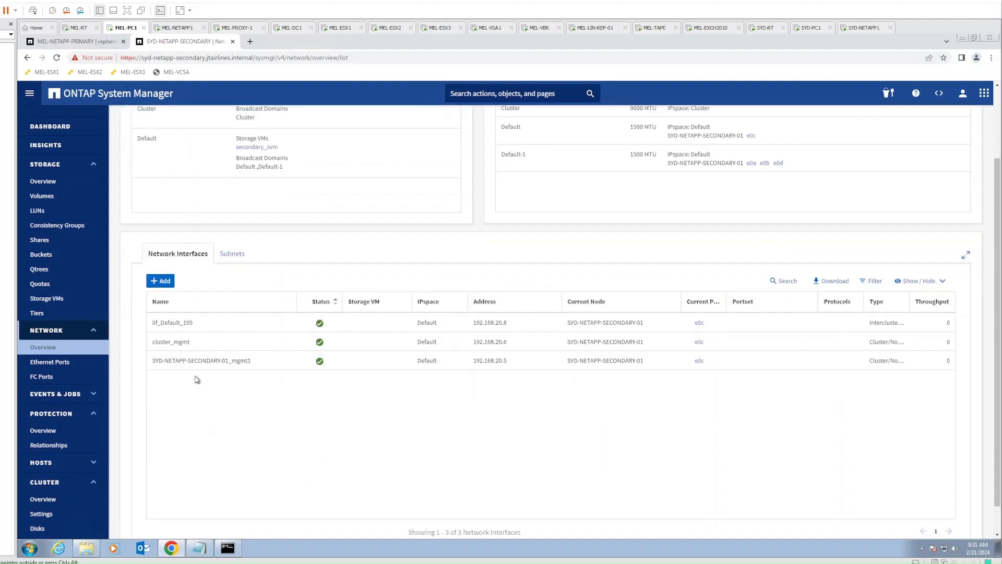
# Add a network interface named vsphere_nfs_dest_NFS_LIF on home node SYD-NETAPP-SECONDARY-01
pyautogui.click(162, 283)
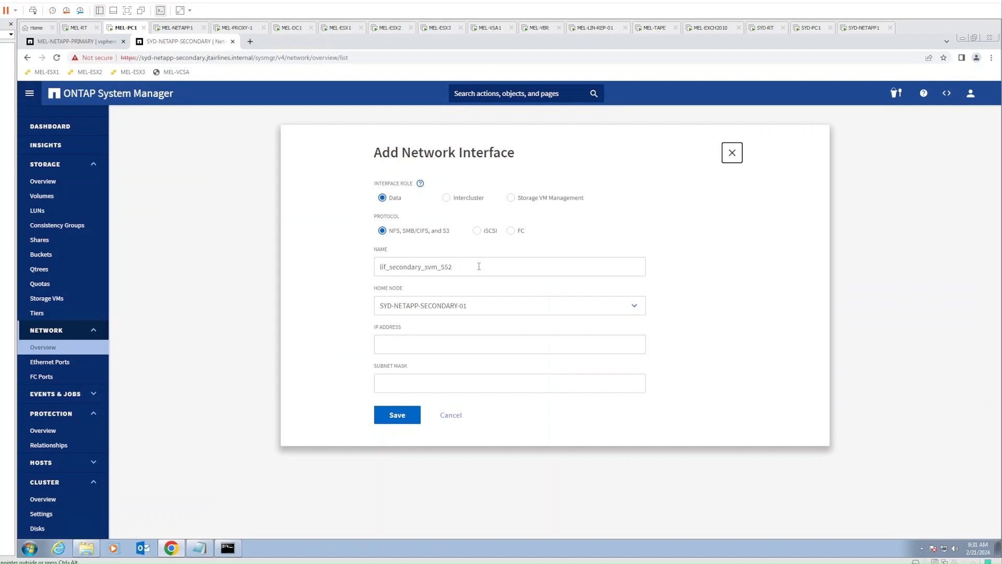
pyautogui.moveTo(464, 264); pyautogui.dragTo(344, 271)
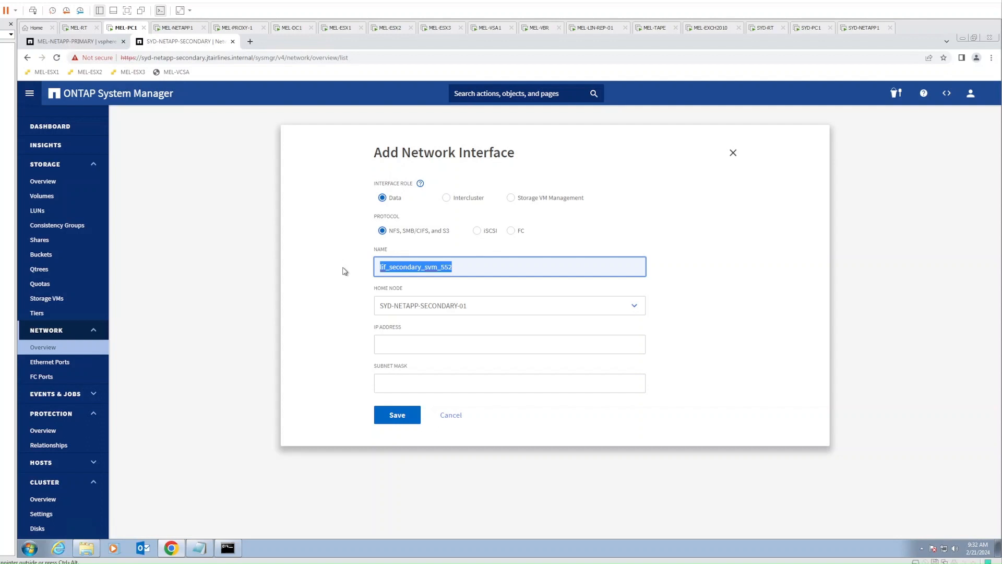
pyautogui.write('vsphere_nfs')
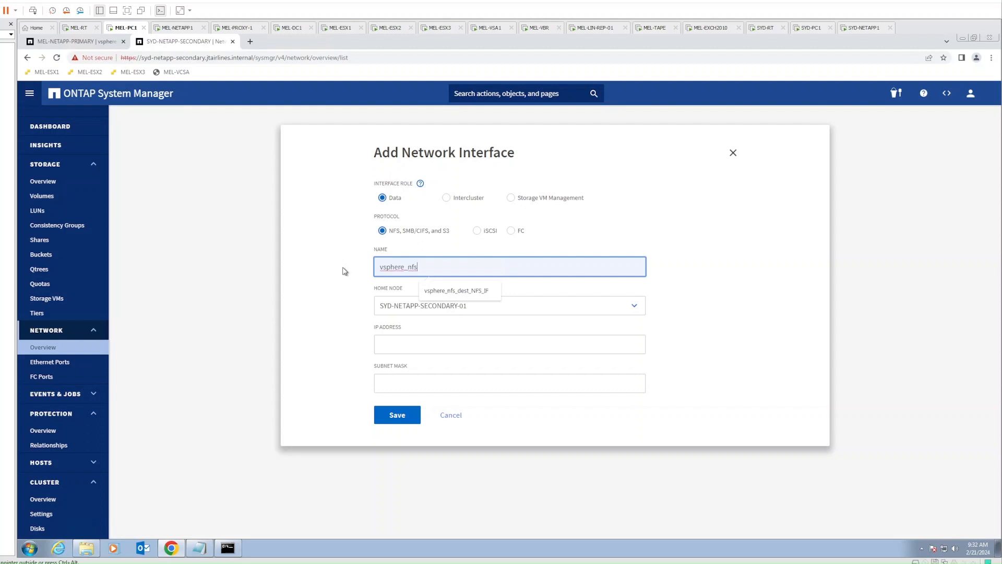
pyautogui.click(431, 287)
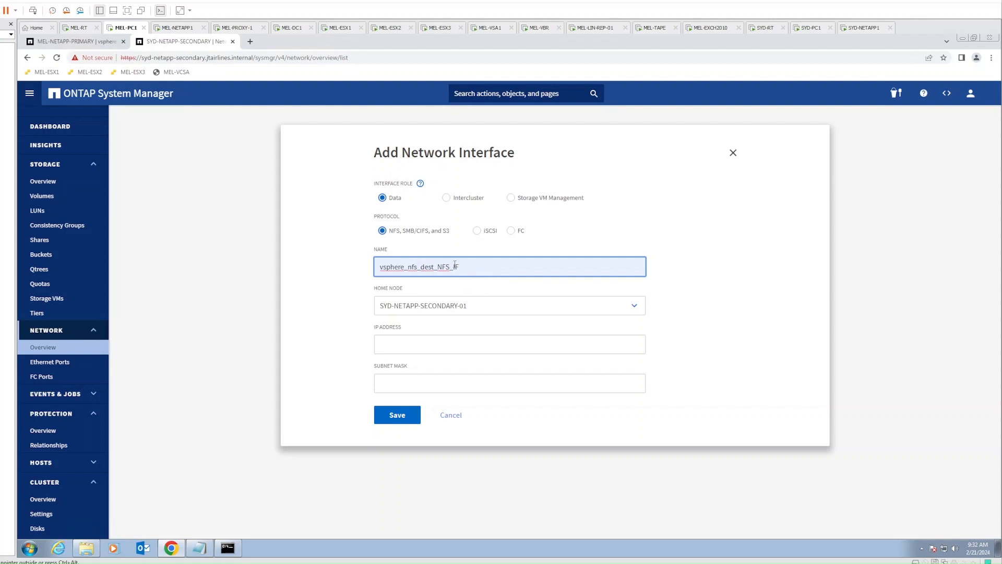
pyautogui.write('L')
pyautogui.click(350, 319)
pyautogui.click(446, 306)
pyautogui.click(469, 309)
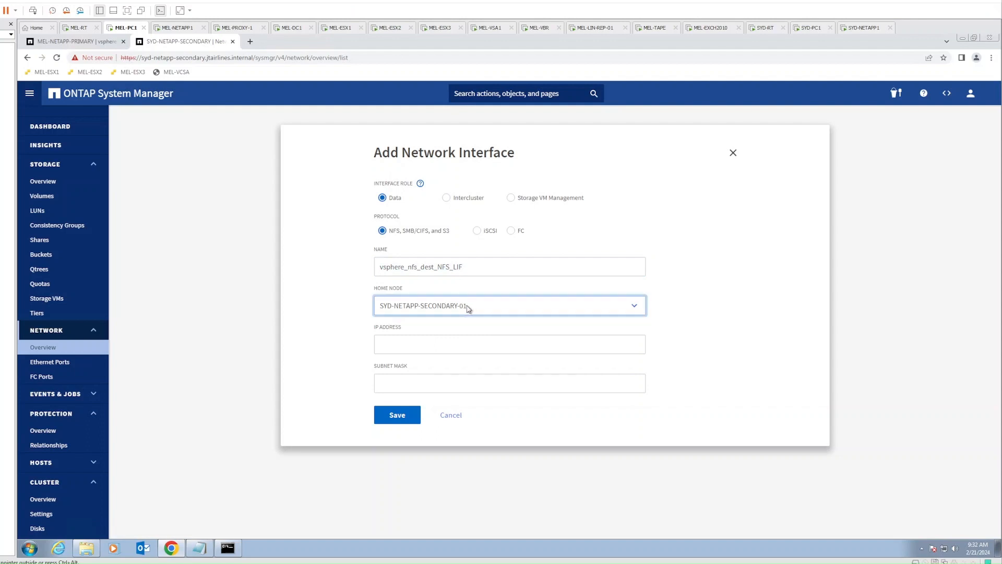
# Give the interface IP 192.168.20.7, mask 24 and gateway 192.168.20.1, then save
pyautogui.click(403, 347)
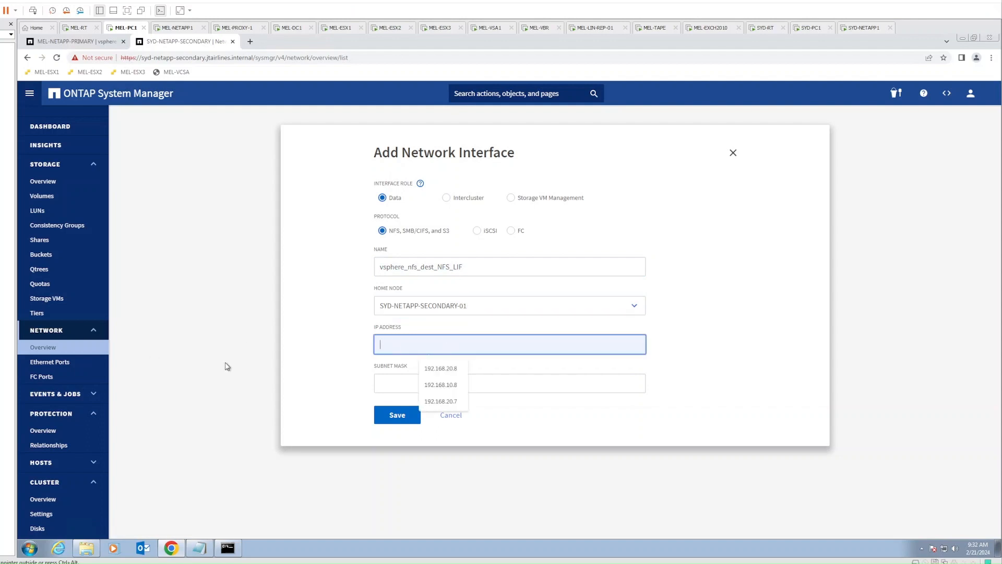
pyautogui.click(309, 371)
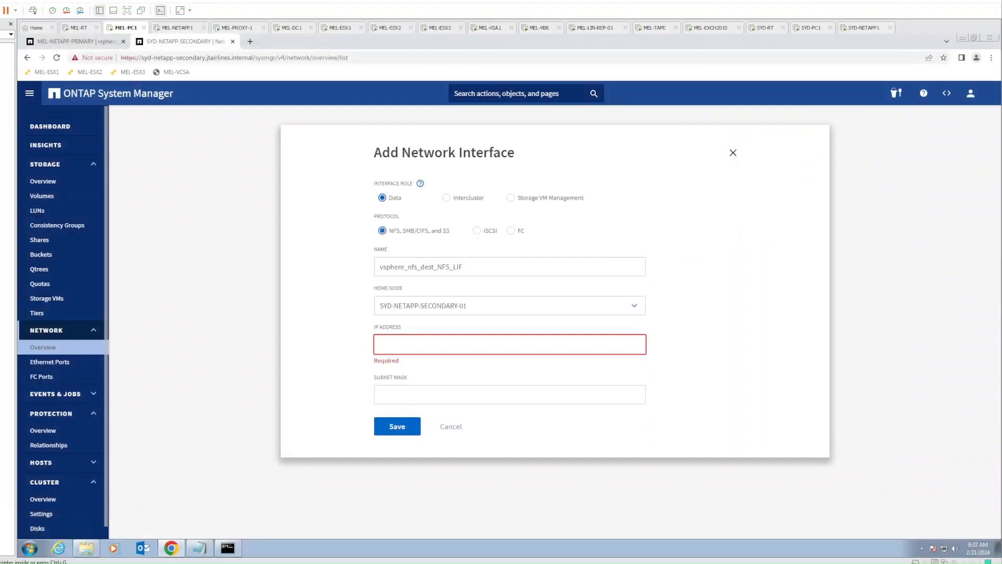
pyautogui.click(386, 345)
pyautogui.write('192.168.20.7')
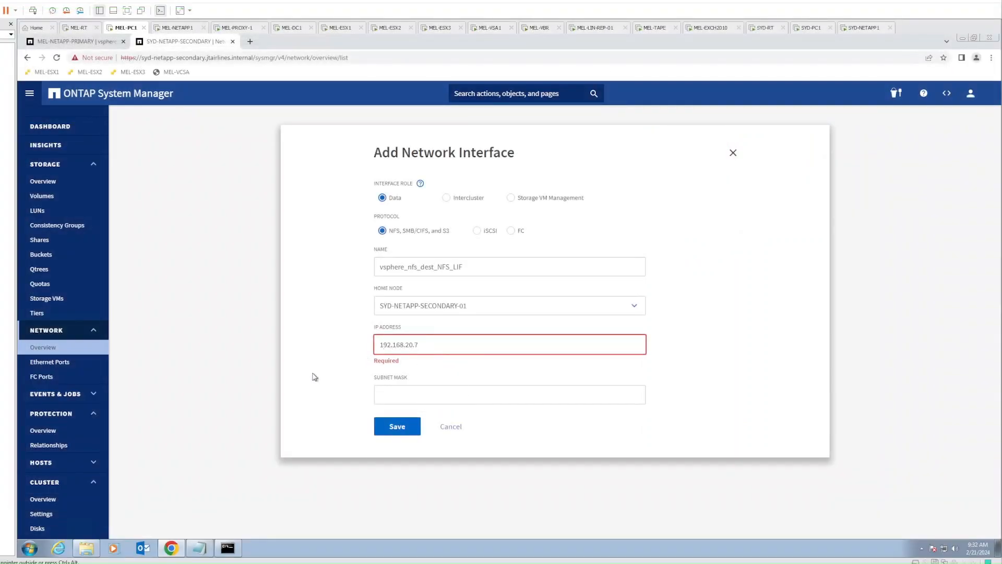
pyautogui.click(345, 399)
pyautogui.write('24')
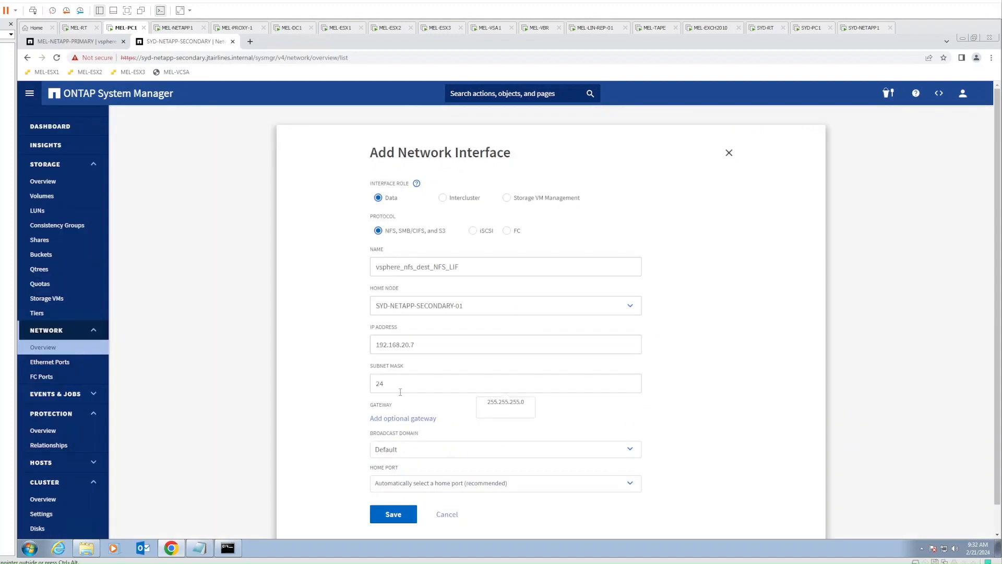
pyautogui.click(406, 420)
pyautogui.scroll(-1, 319, 464)
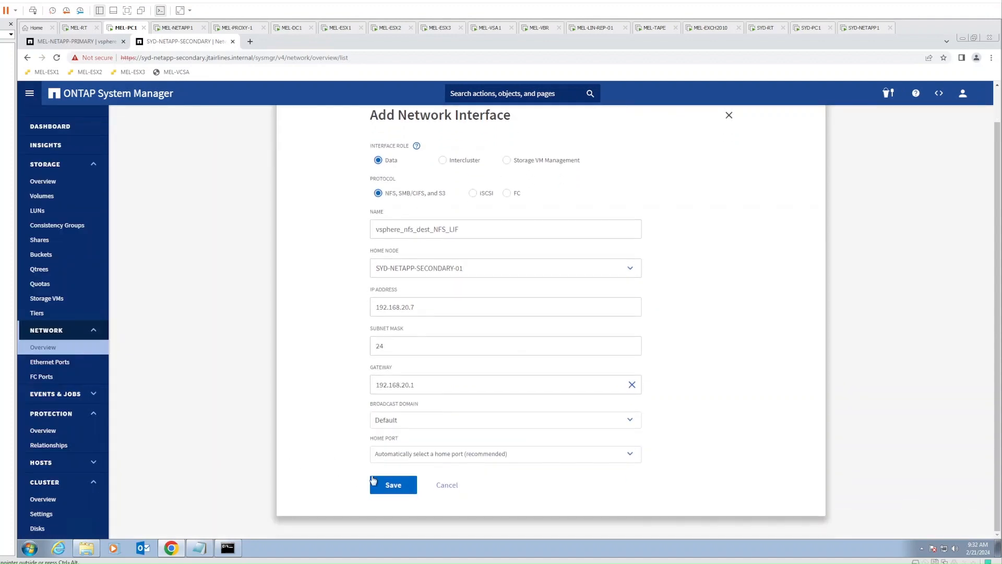
pyautogui.click(393, 486)
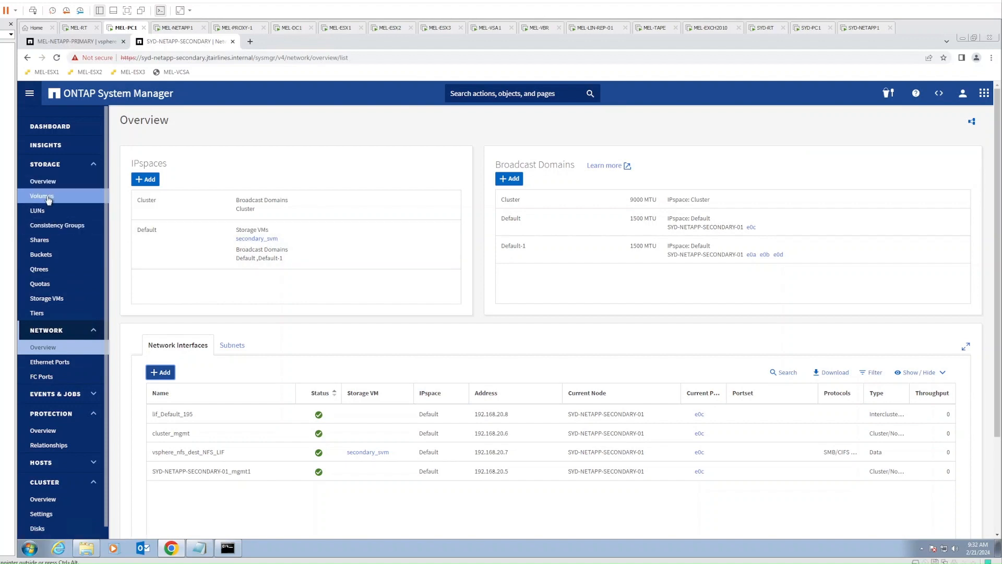
# Confirm NFS shows Enabled for secondary_svm, then go back to the Veeam server
pyautogui.click(47, 299)
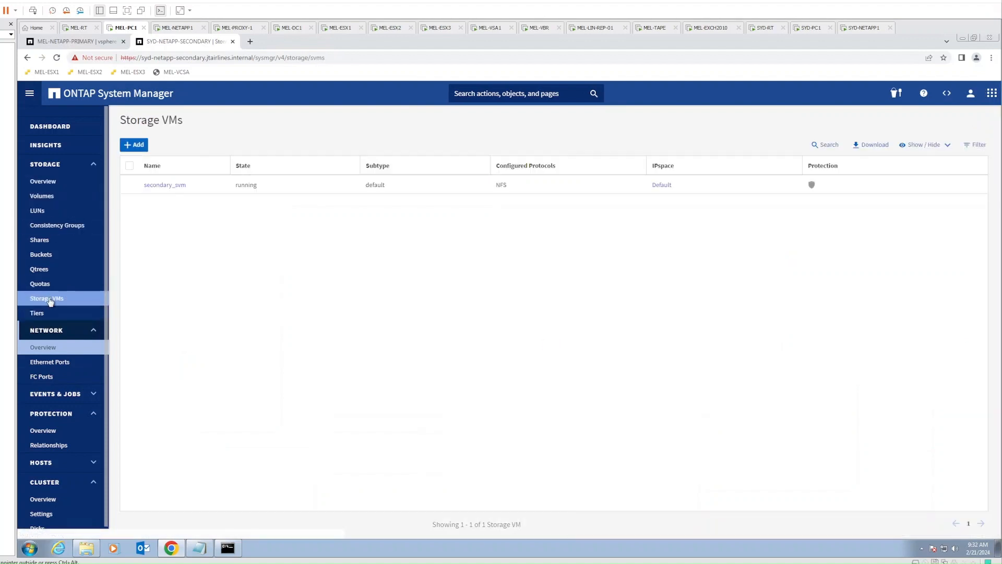
pyautogui.click(166, 185)
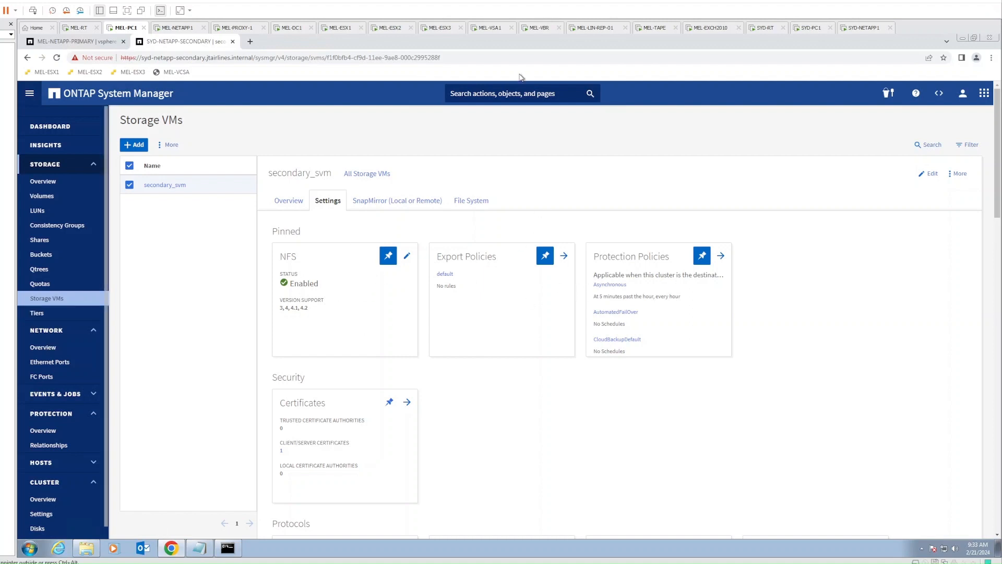
pyautogui.click(539, 28)
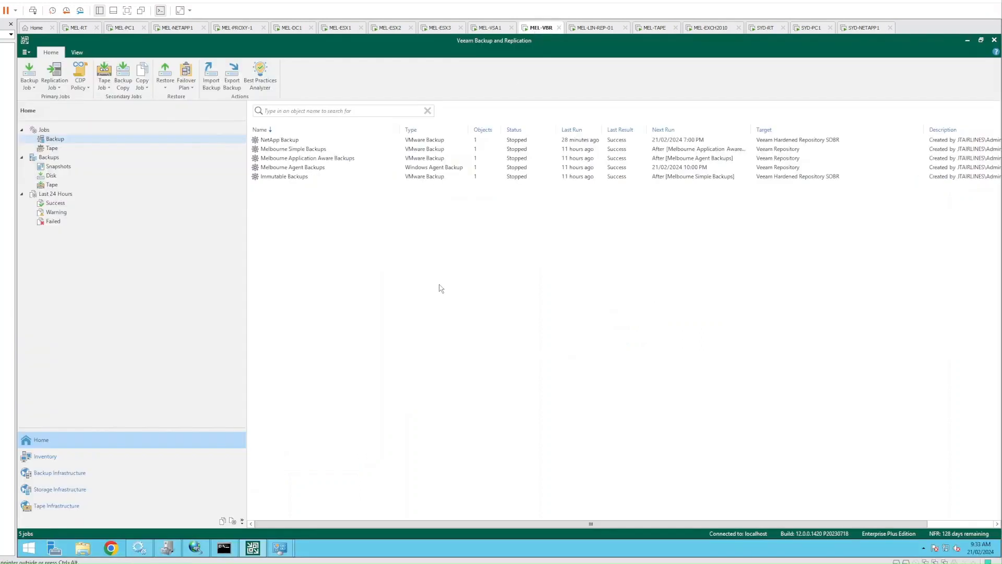
# Start adding NetApp Data ONTAP storage with syd-netapp-secondary as the management server
pyautogui.click(86, 494)
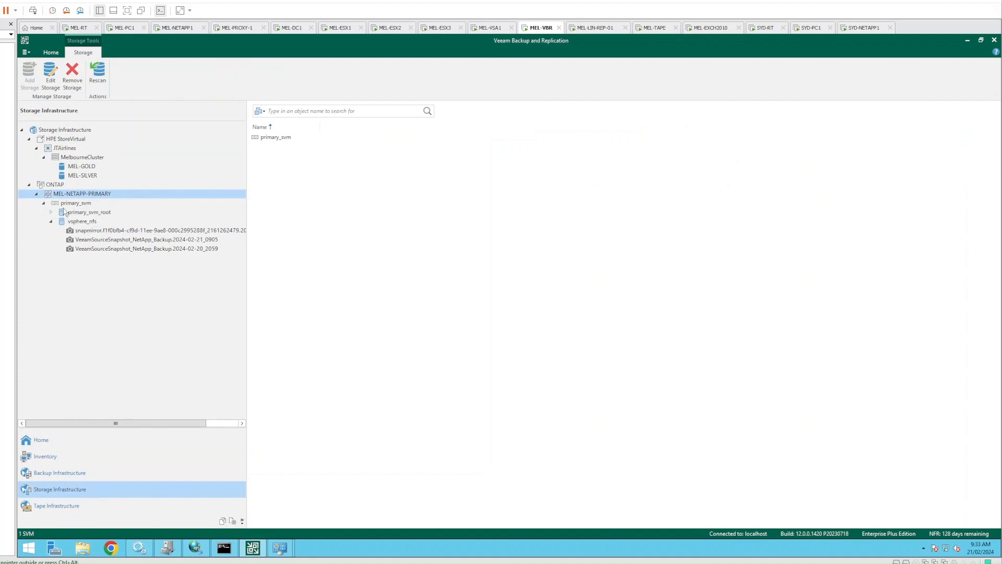
pyautogui.rightClick(50, 185)
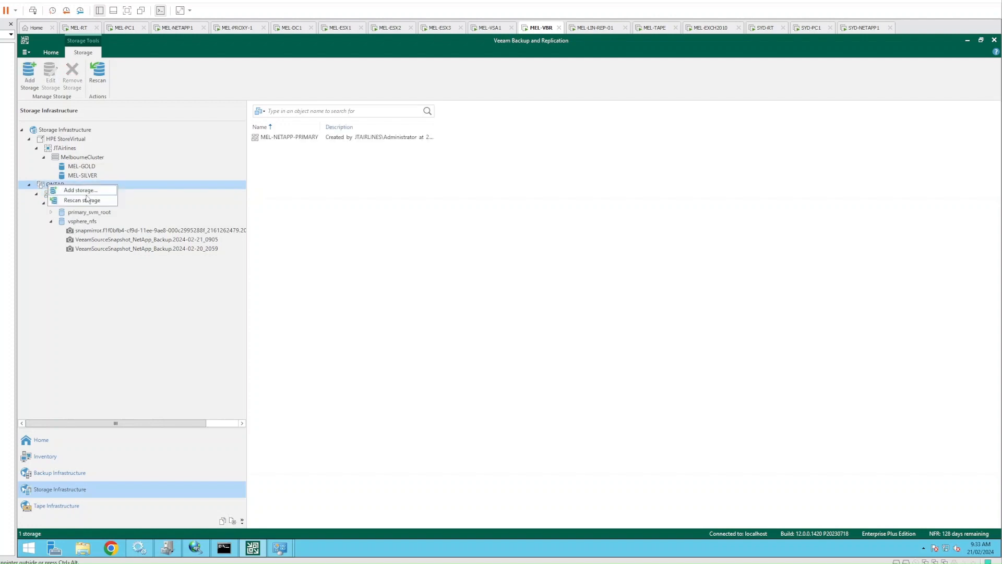
pyautogui.click(89, 190)
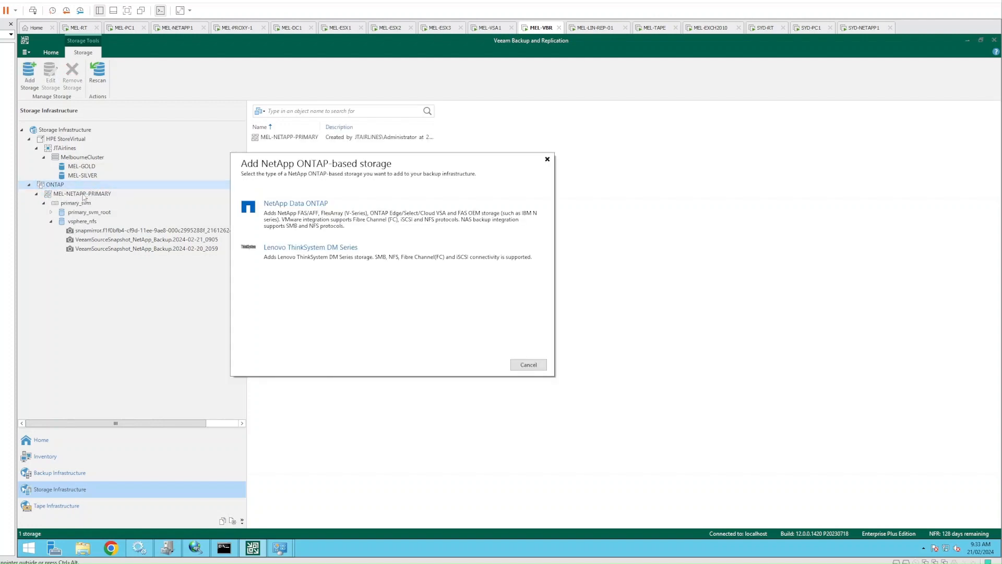
pyautogui.click(328, 214)
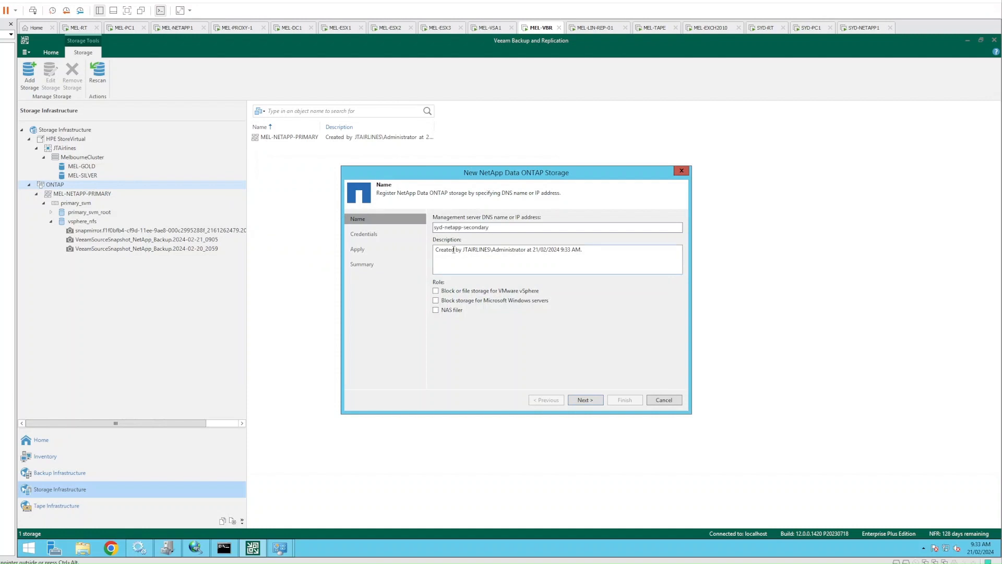
# Use the storage for VMware vSphere, choose the saved NetApp admin credentials, and accept the certificate
pyautogui.click(437, 291)
pyautogui.click(591, 404)
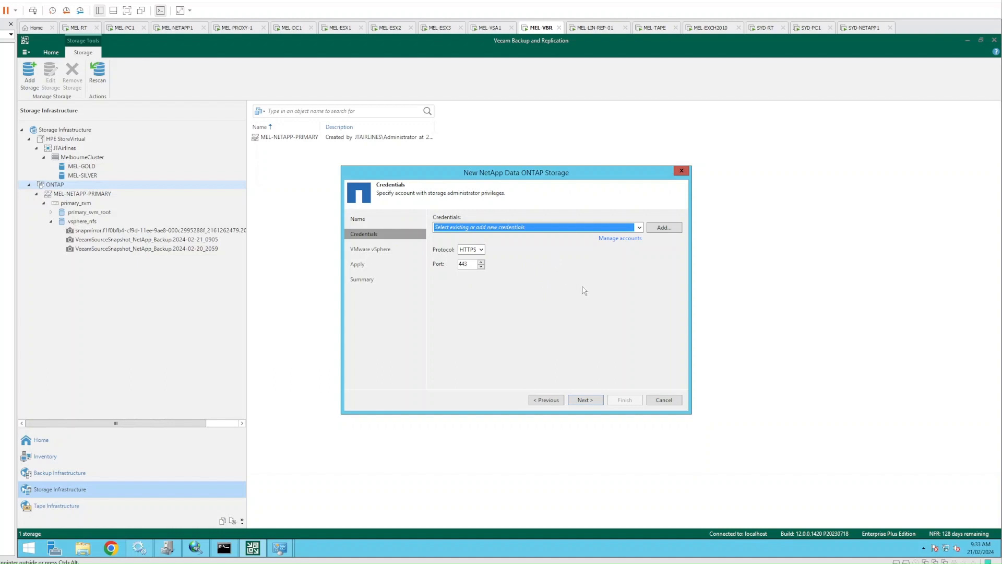
pyautogui.click(590, 228)
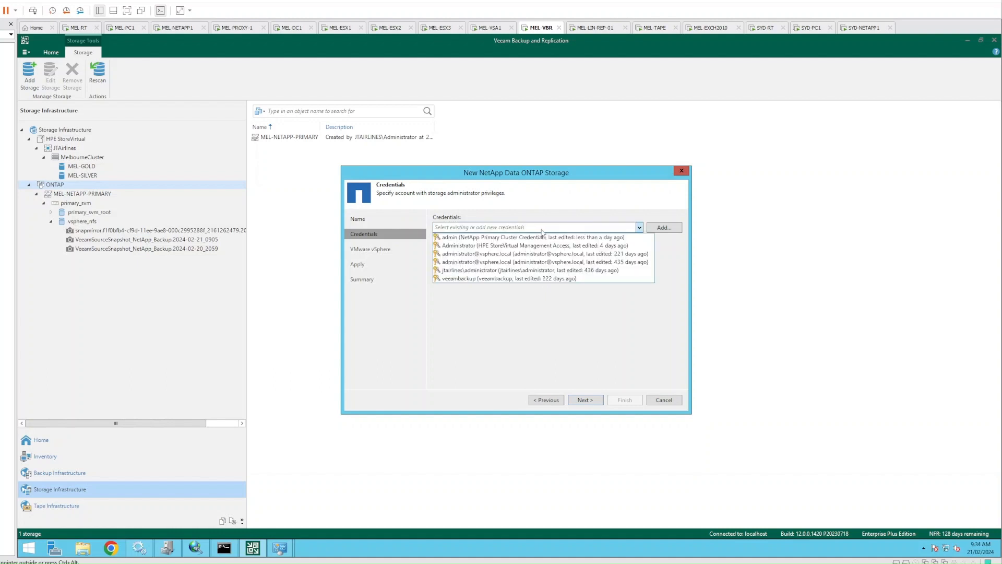
pyautogui.click(483, 238)
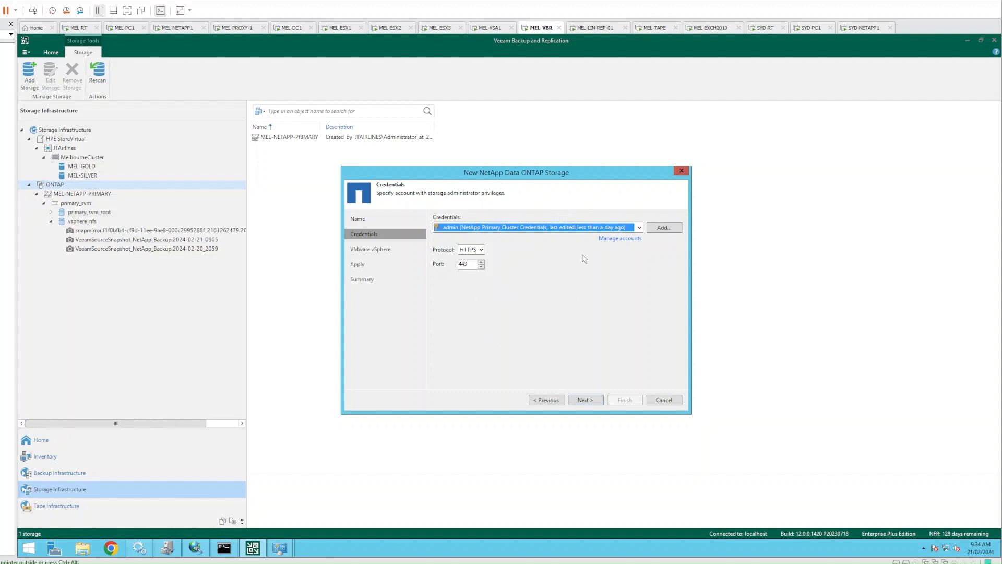
pyautogui.click(598, 403)
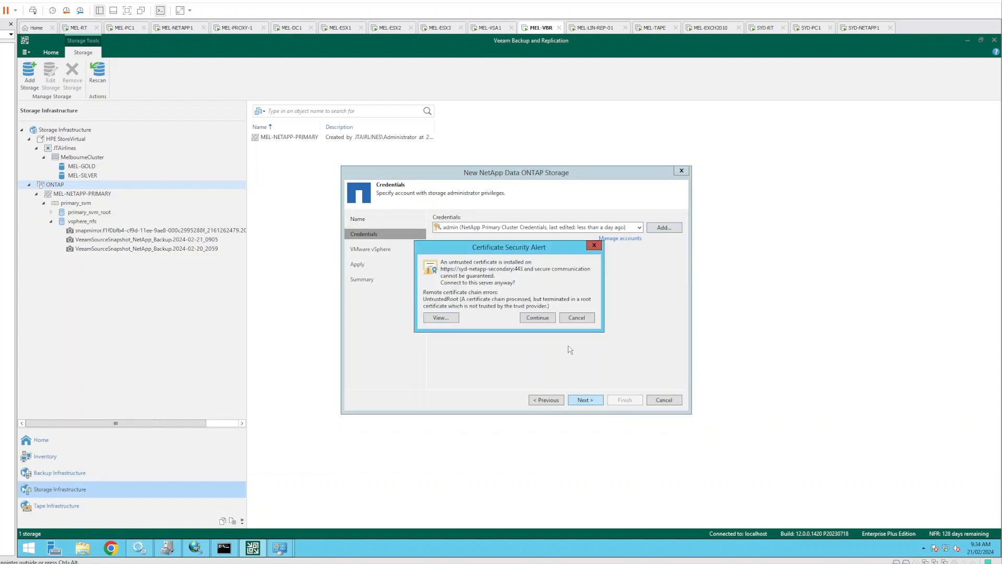
pyautogui.click(540, 325)
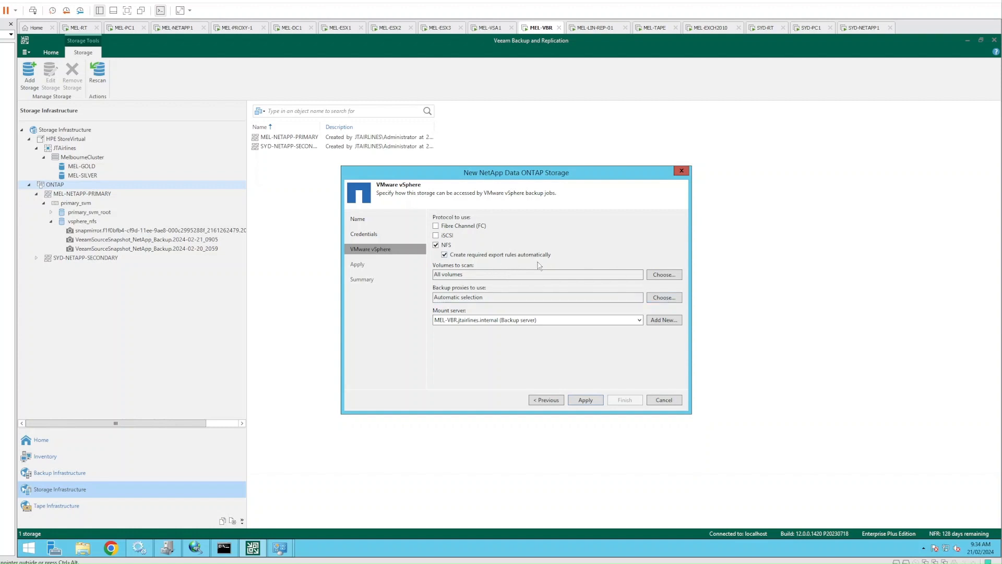
pyautogui.click(128, 28)
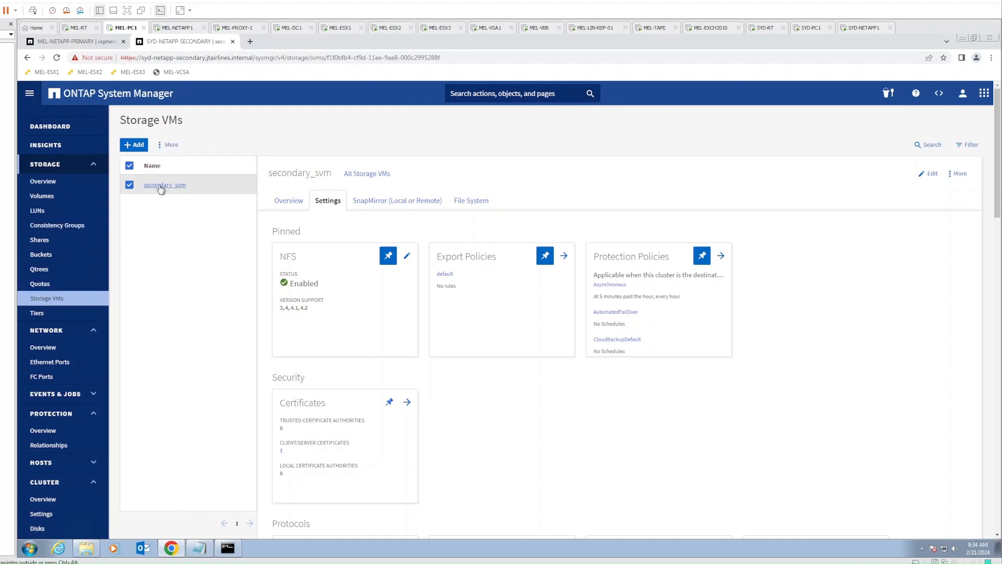
# Check secondary_svm's default export policy, which has no rules, then return to the Veeam wizard
pyautogui.click(563, 256)
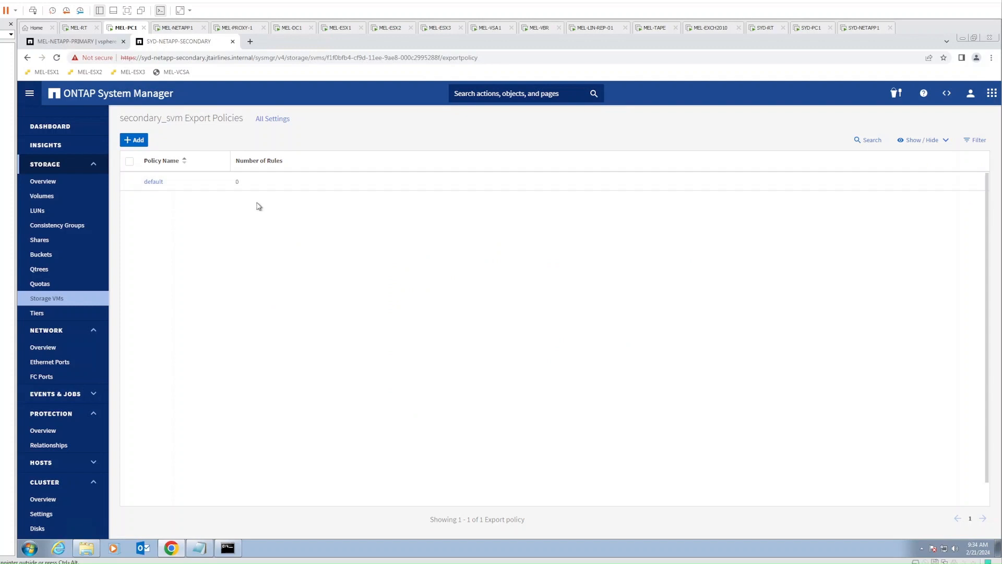
pyautogui.click(153, 185)
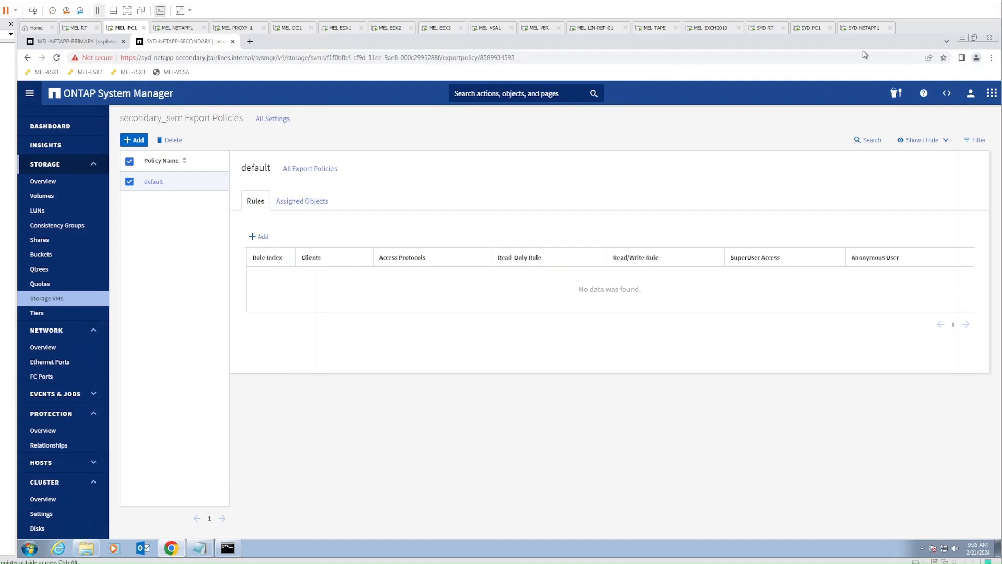
pyautogui.click(540, 28)
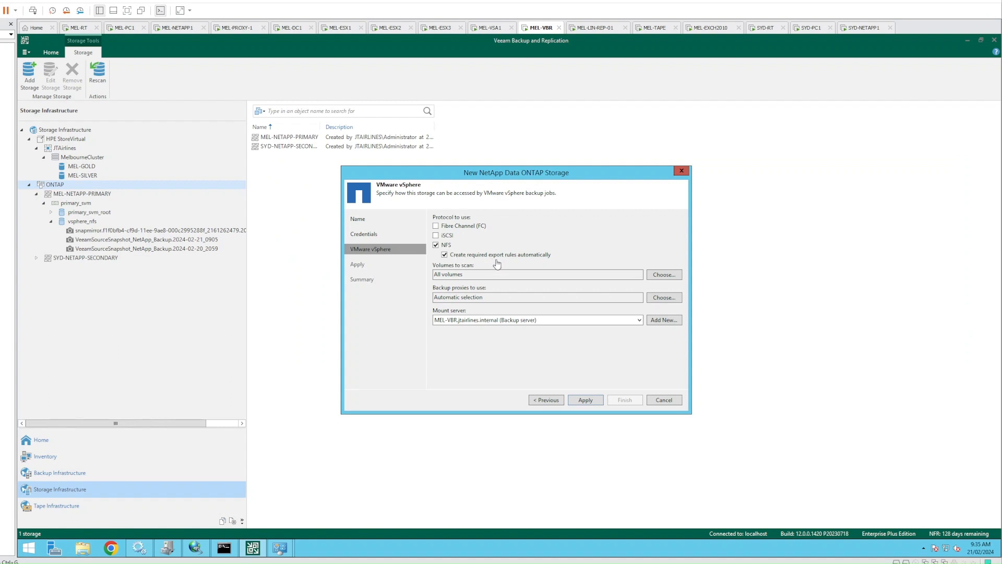
# Restrict the secondary storage to the mel-proxy-1.jtairlines.internal backup proxy only and apply the settings
pyautogui.click(124, 28)
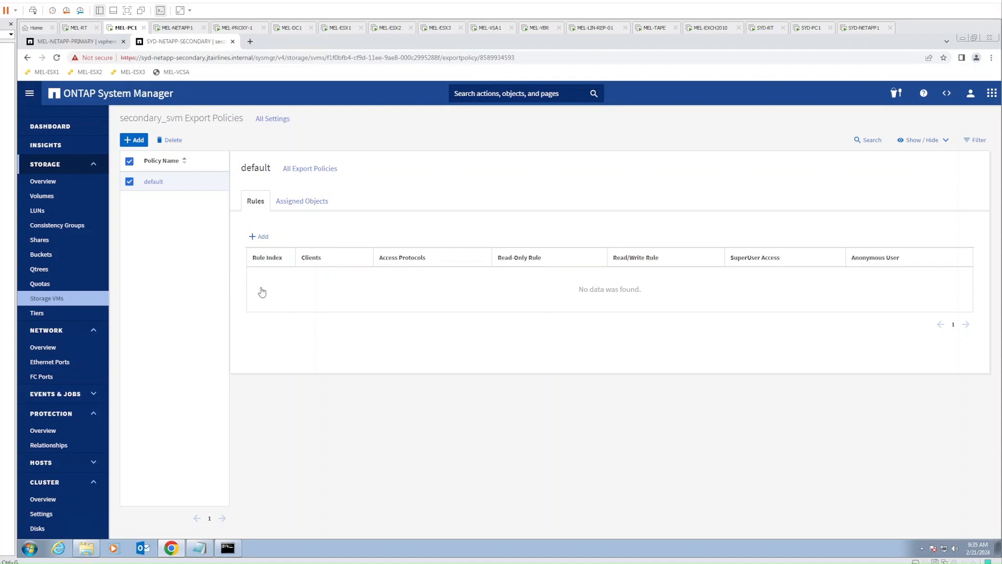
pyautogui.click(546, 29)
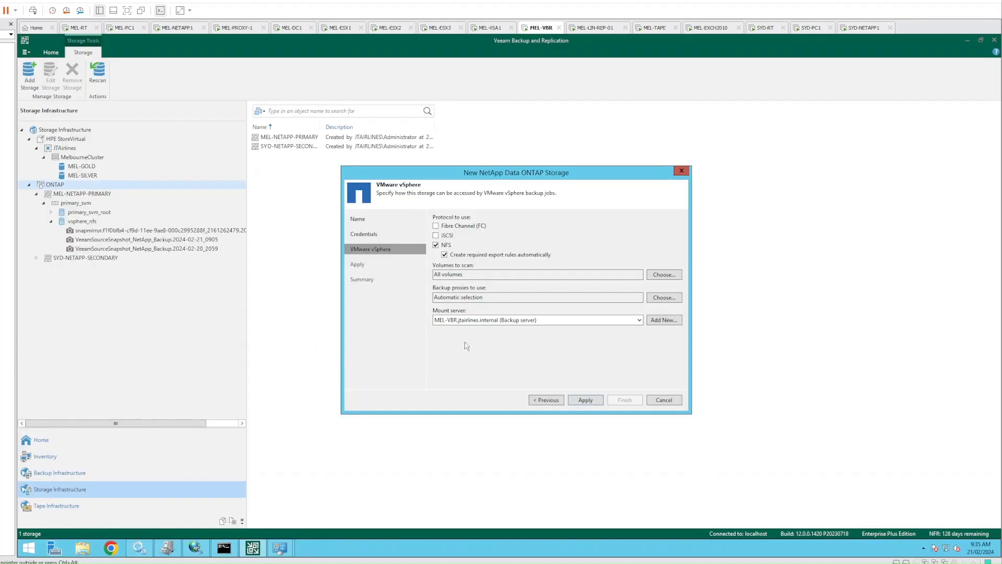
pyautogui.click(662, 298)
pyautogui.click(441, 252)
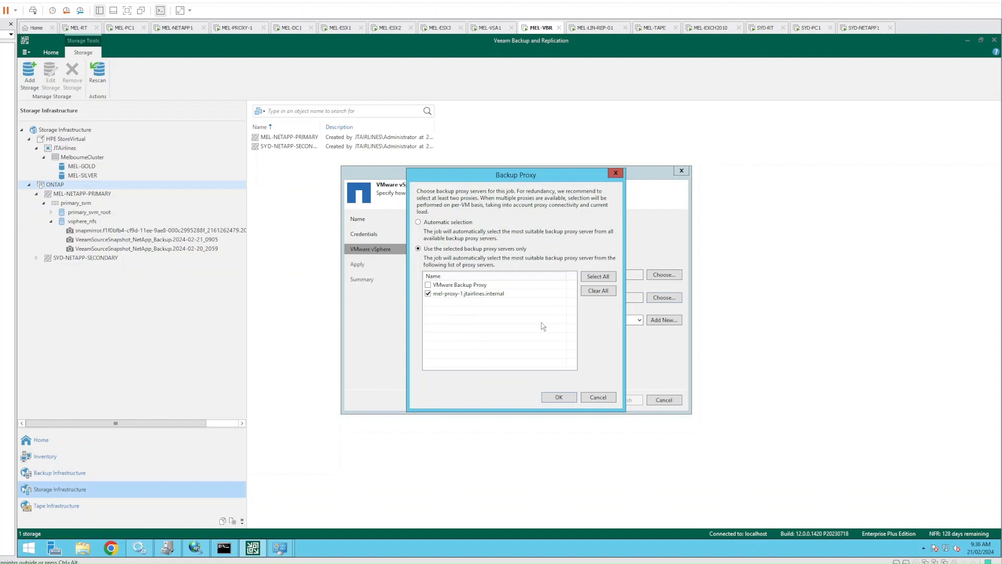
pyautogui.click(557, 398)
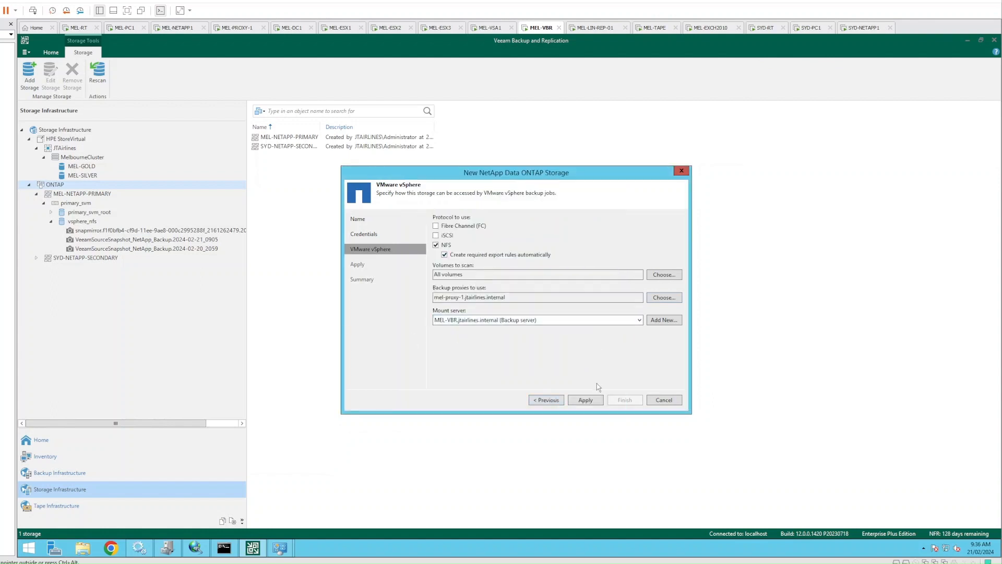
pyautogui.click(589, 402)
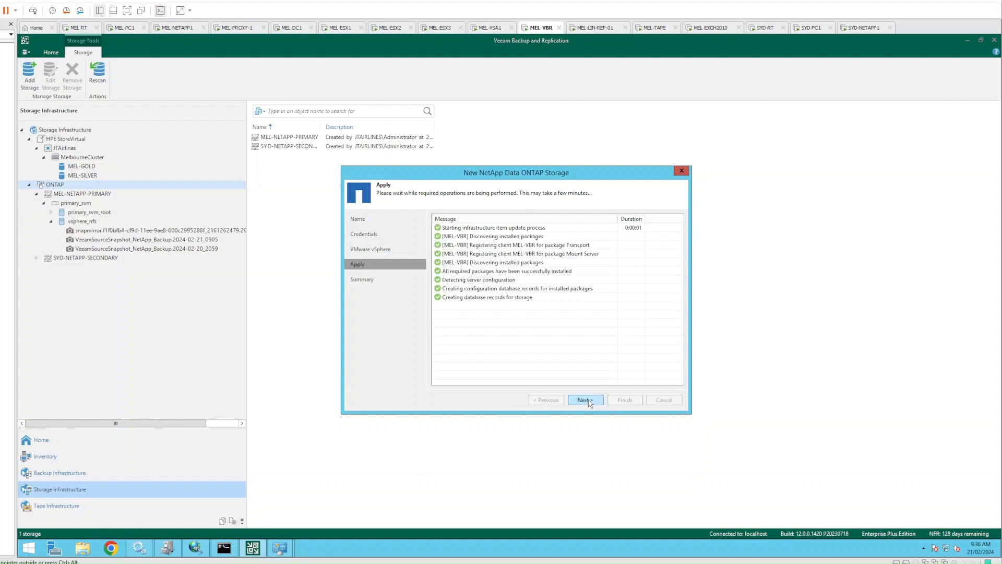
# Finish adding SYD-NETAPP-SECONDARY, close the rescan results, and expand it down to secondary_svm's volumes
pyautogui.click(588, 400)
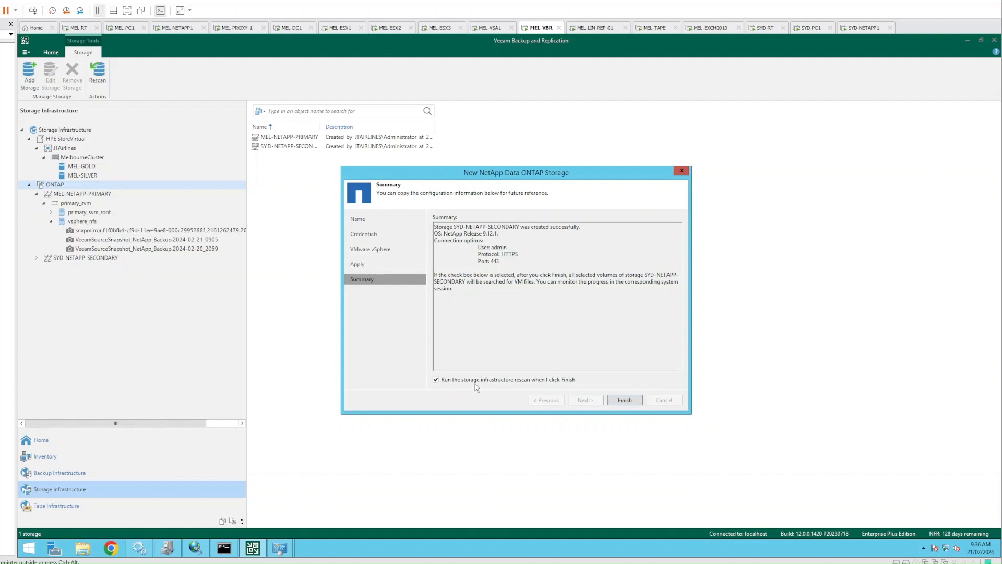
pyautogui.click(624, 400)
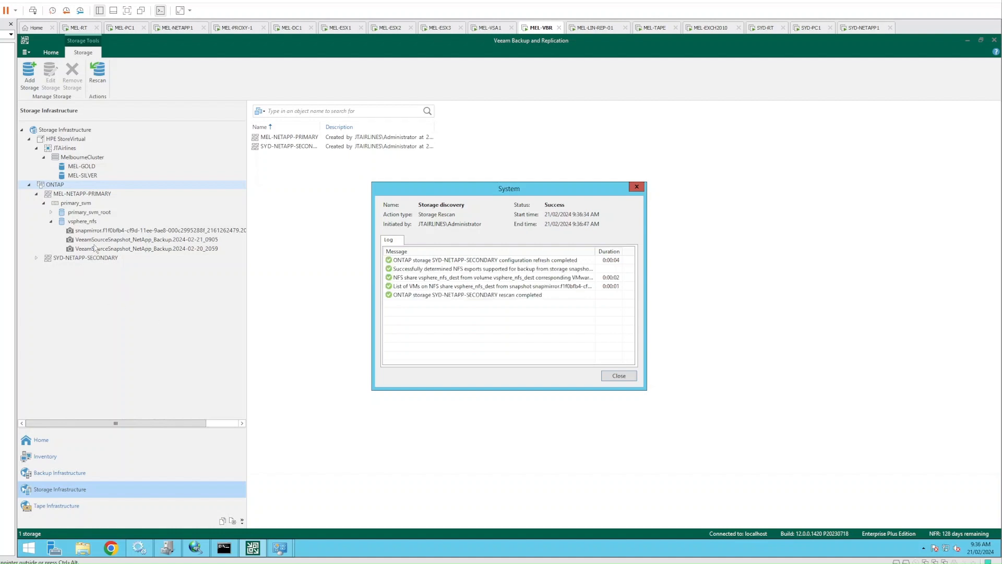
pyautogui.click(615, 378)
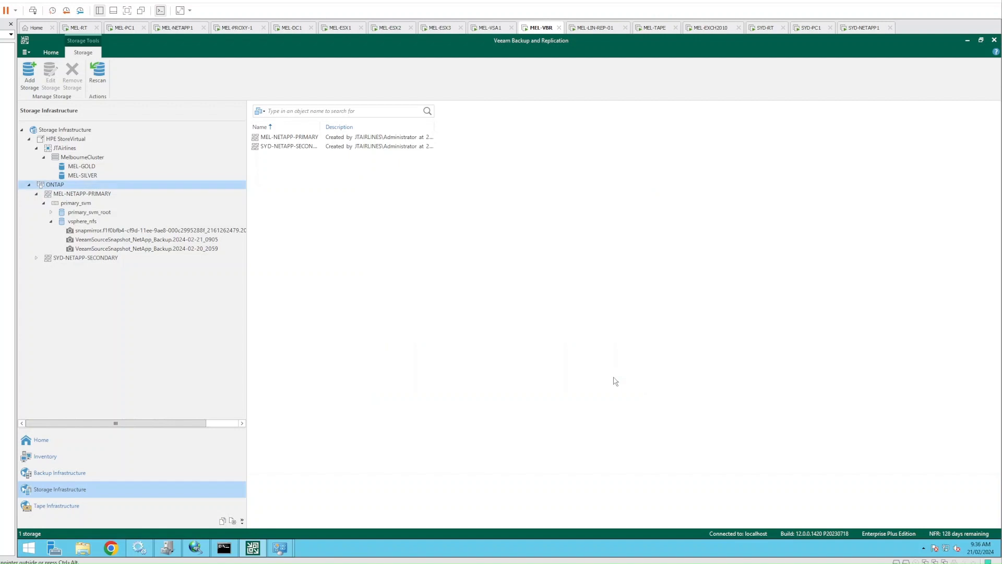
pyautogui.click(36, 258)
pyautogui.click(44, 268)
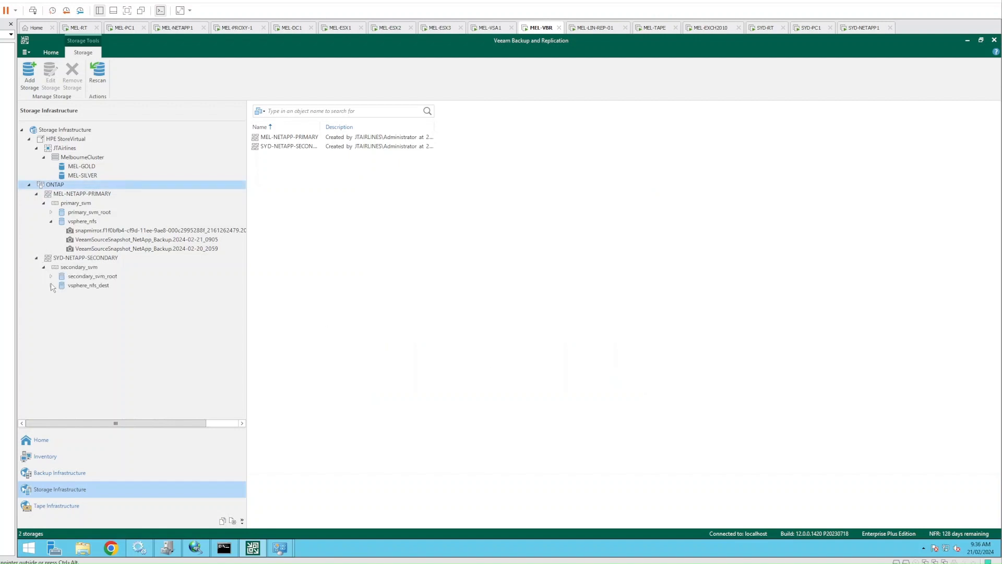
# Browse the secondary snapmirror snapshot (MEL-SUBCA) and the primary snapmirror, 2024-02-21_0905 and 2024-02-20_2059 snapshots
pyautogui.click(51, 286)
pyautogui.click(72, 297)
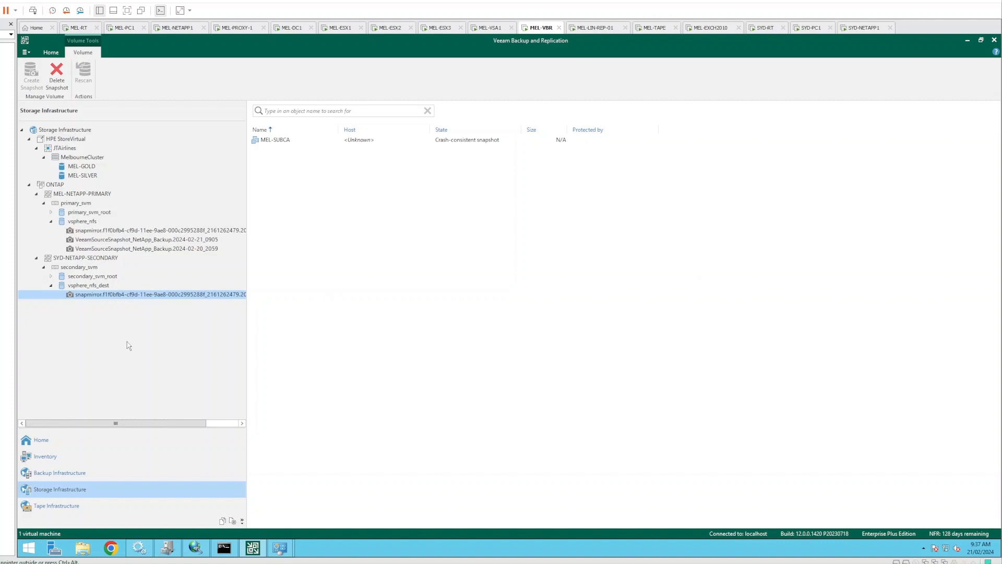
pyautogui.click(444, 141)
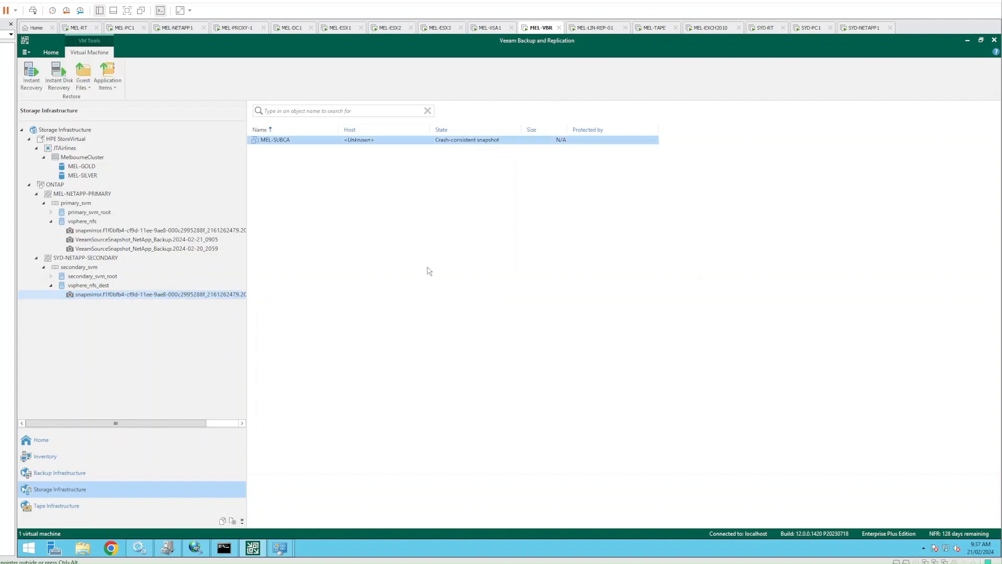
pyautogui.click(187, 232)
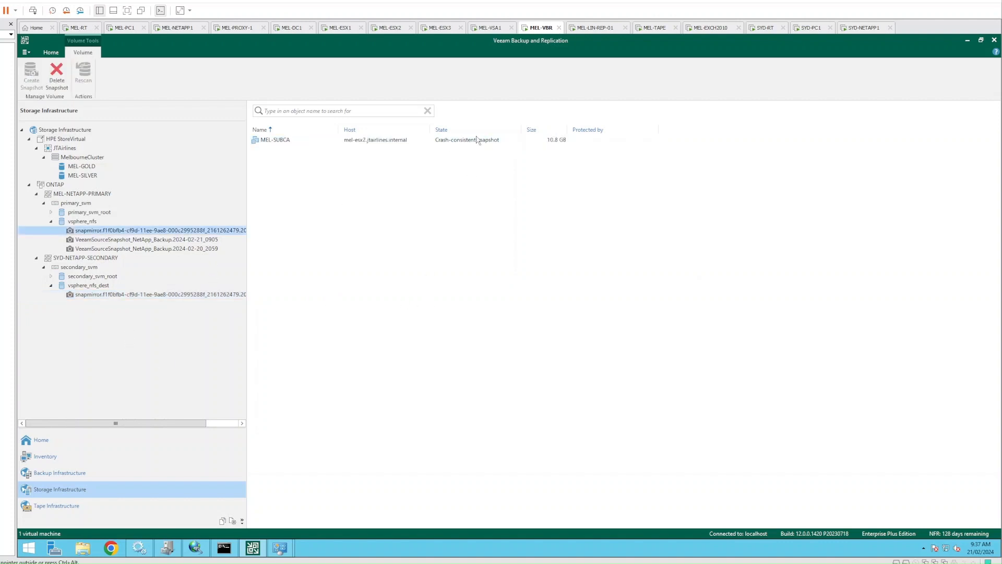
pyautogui.click(199, 239)
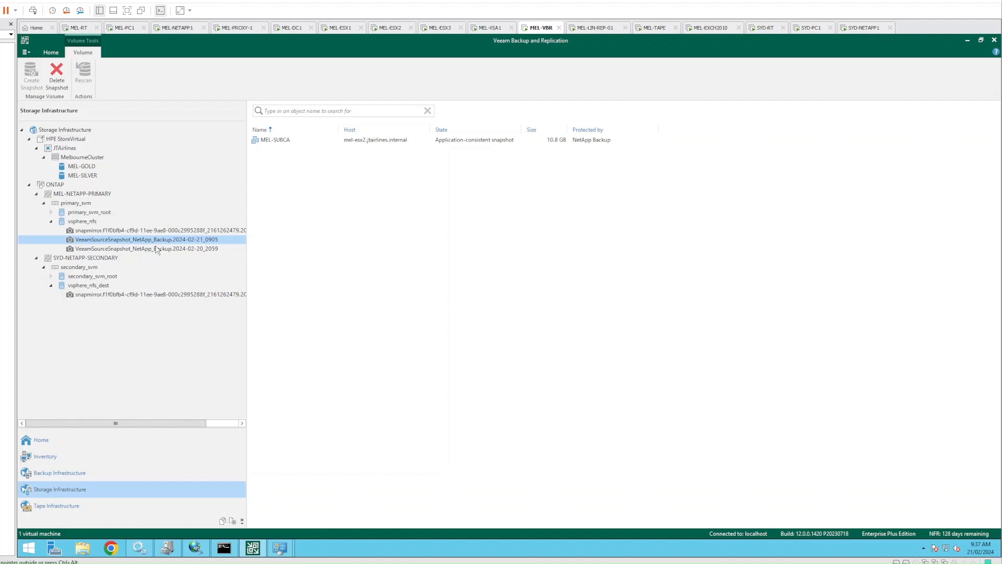
pyautogui.click(173, 249)
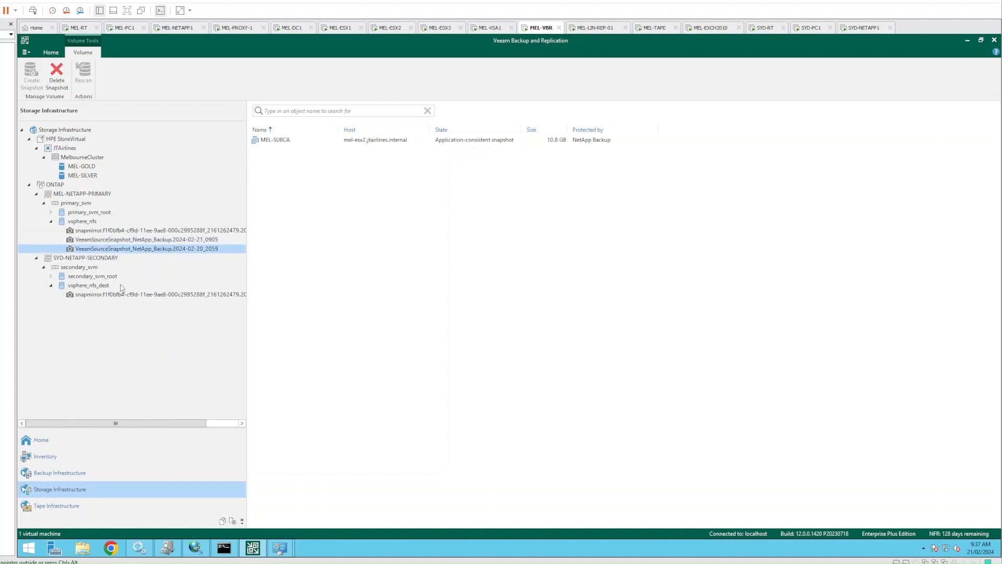
# Recheck both snapmirror snapshots, then return to the NetApp Backup job in the jobs list
pyautogui.click(167, 231)
pyautogui.click(163, 294)
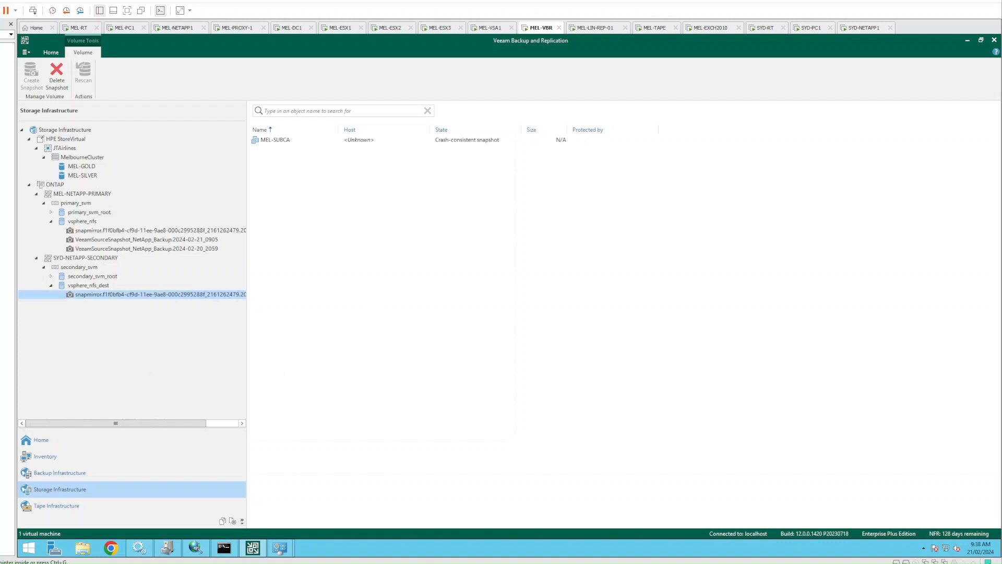
pyautogui.click(52, 443)
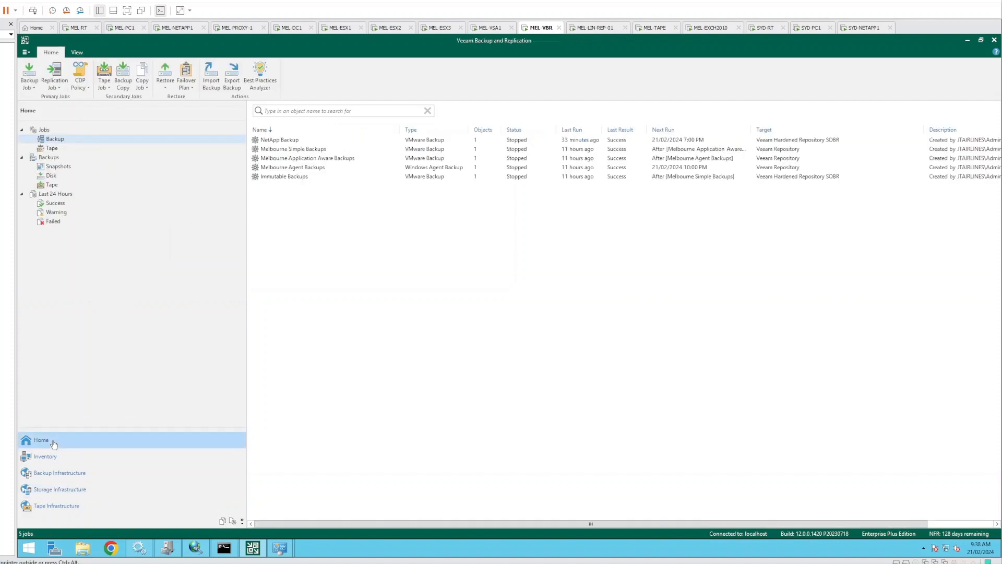
pyautogui.rightClick(297, 141)
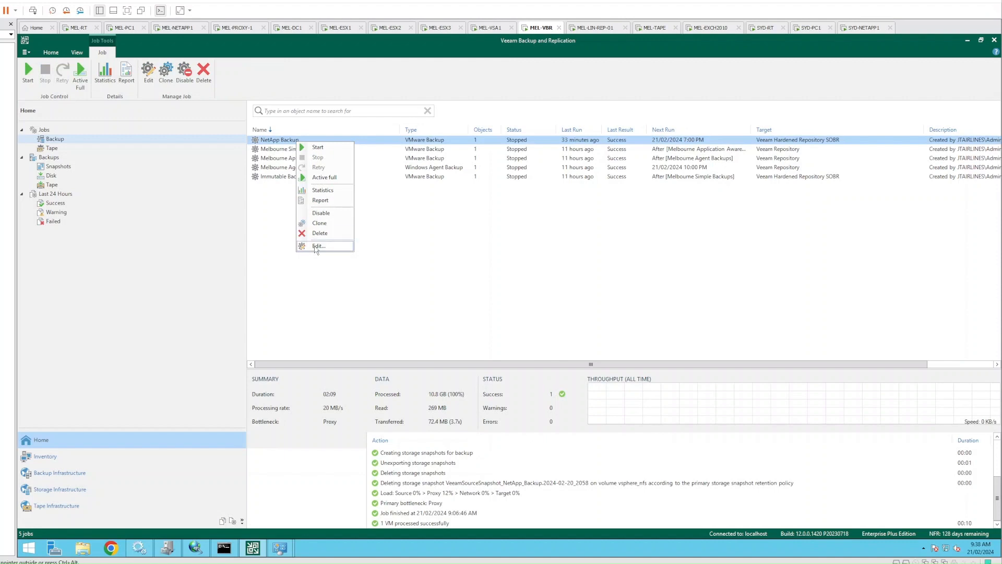
# Edit the NetApp Backup job and review its primary storage integration advanced settings
pyautogui.click(315, 246)
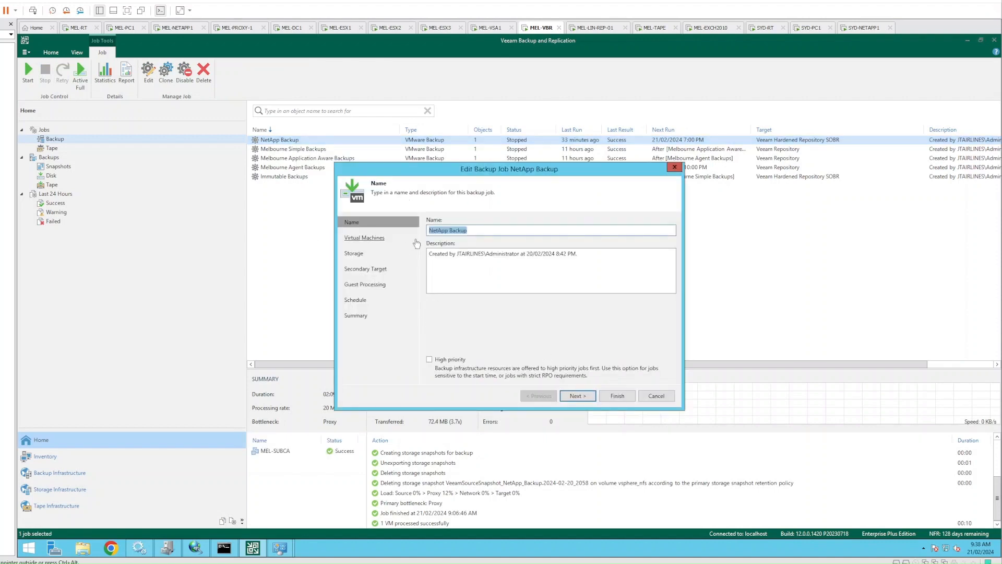
pyautogui.click(584, 399)
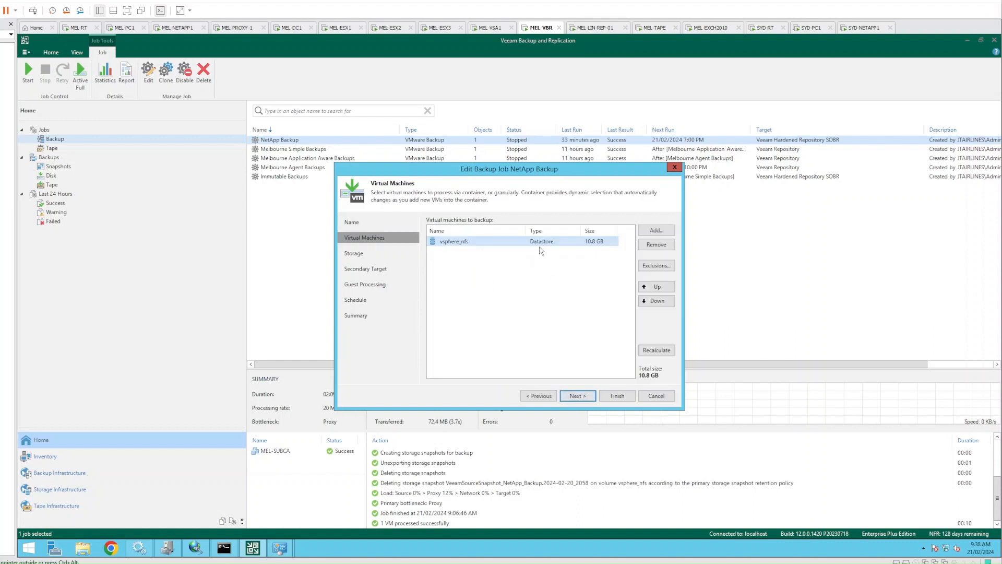
pyautogui.click(578, 397)
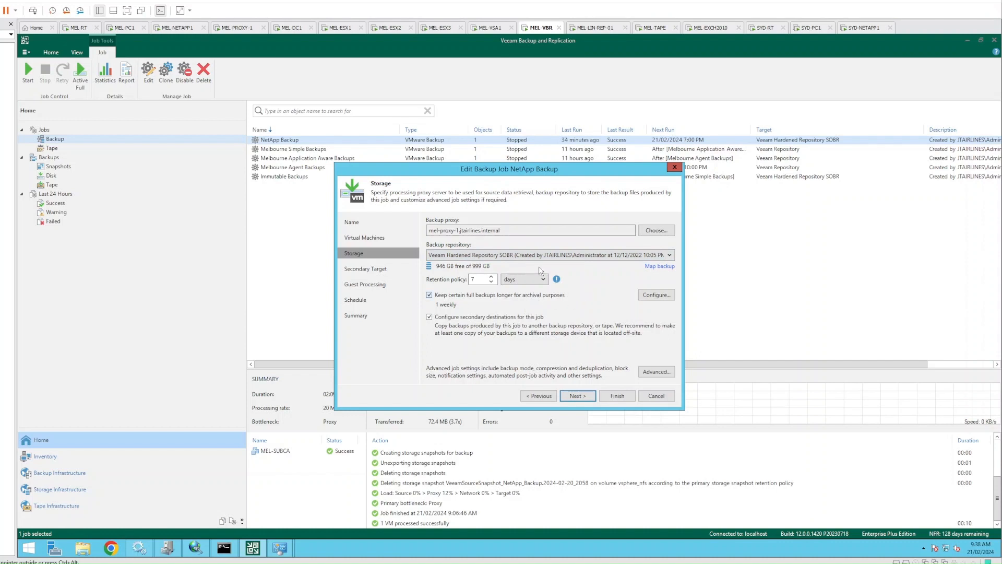
pyautogui.click(653, 375)
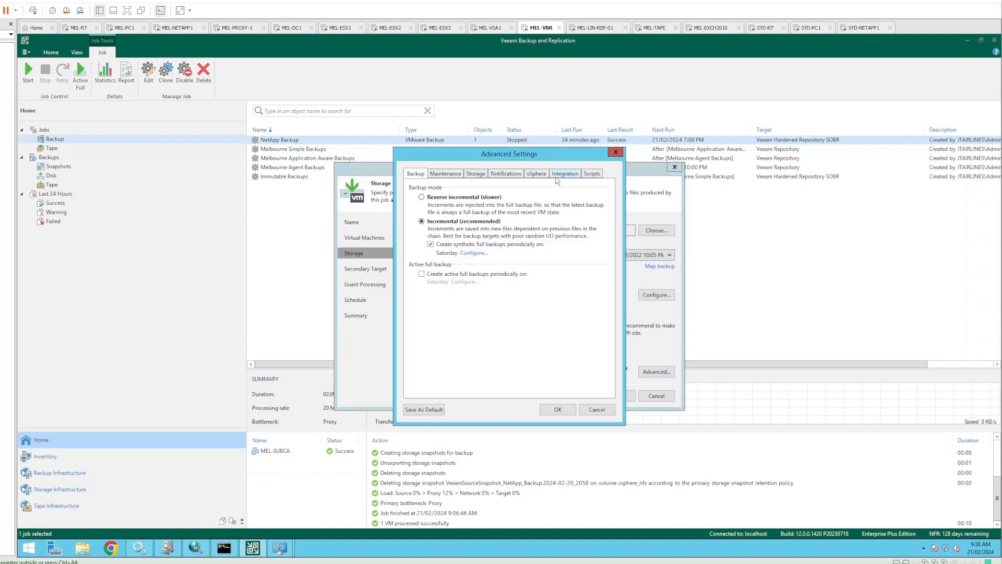
pyautogui.click(562, 174)
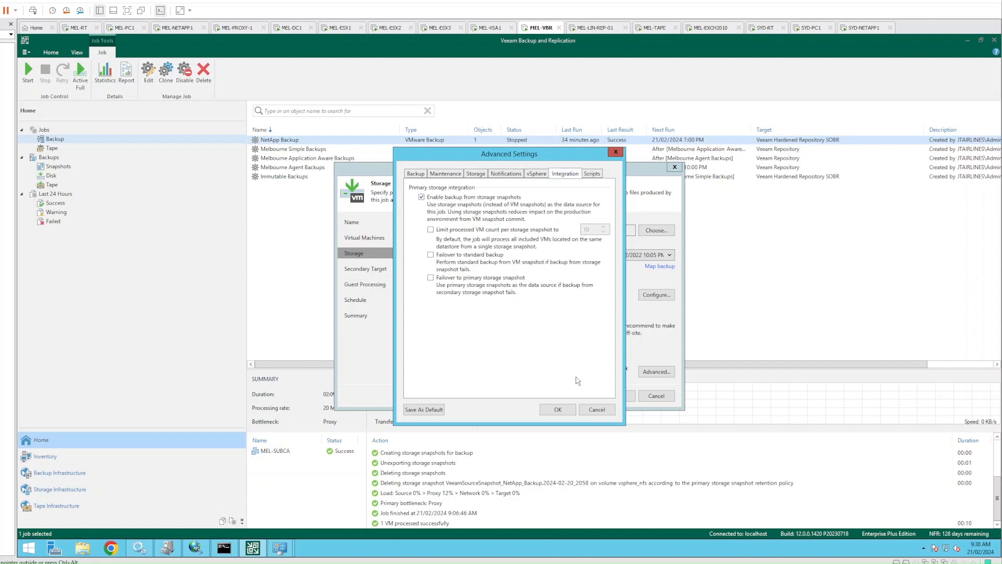
pyautogui.click(596, 410)
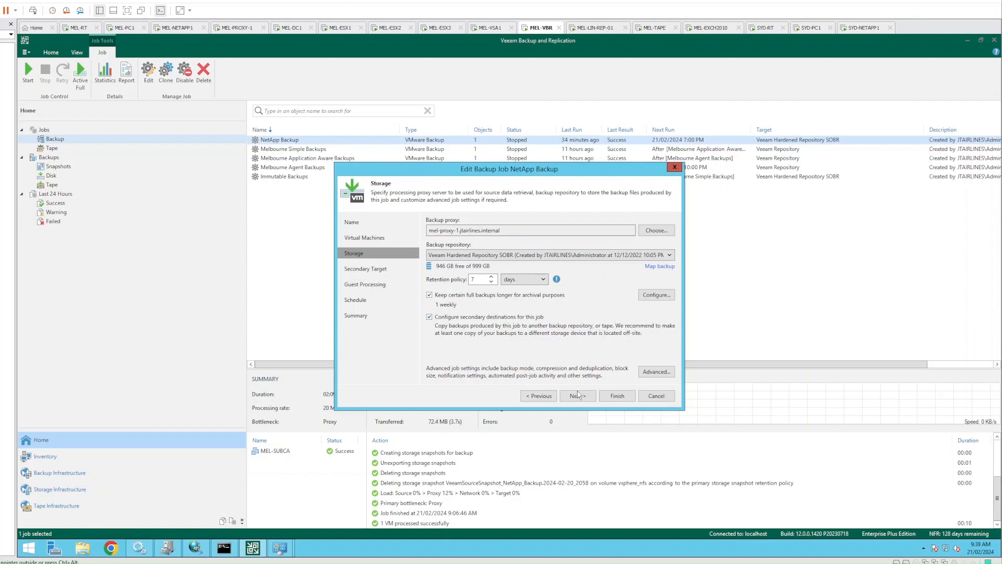
pyautogui.click(578, 394)
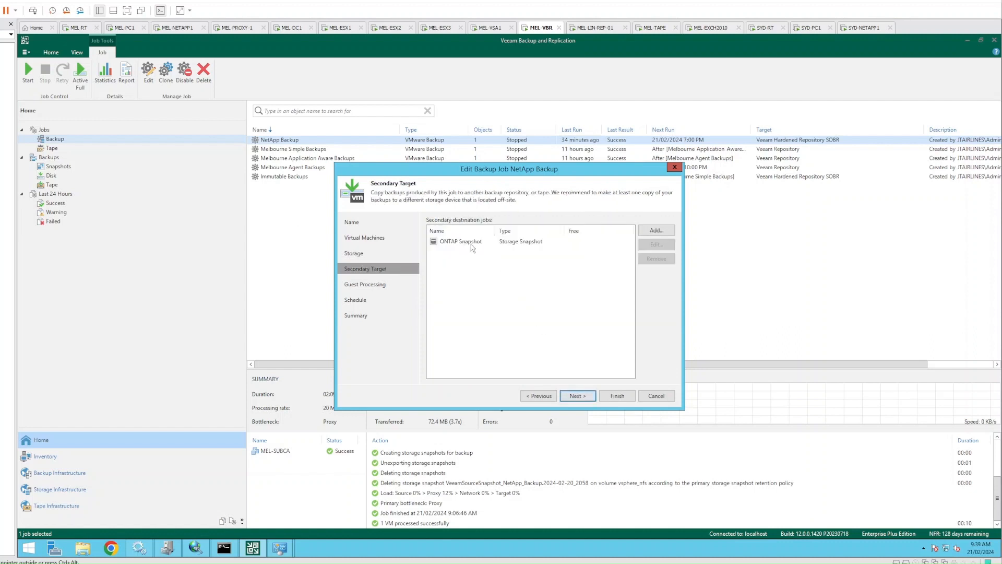
# Keep 2 restore points for the ONTAP Snapshot secondary destination, then switch to the MEL-PC1 session
pyautogui.click(470, 245)
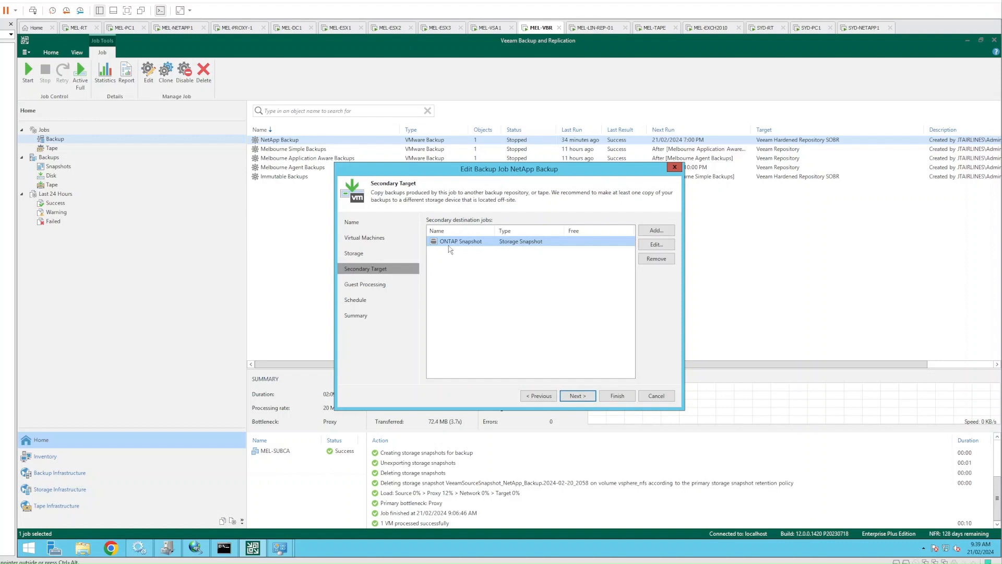
pyautogui.click(657, 244)
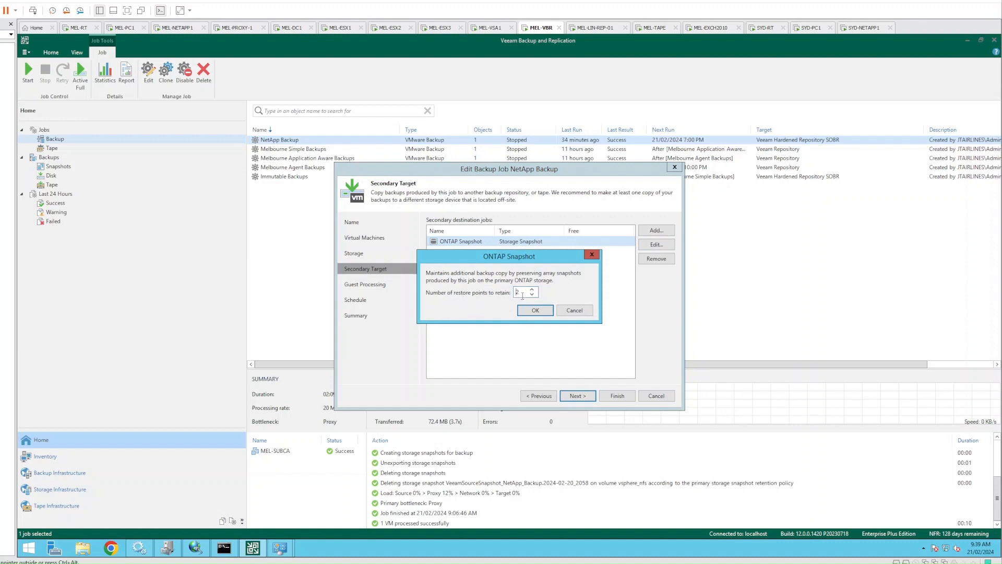
pyautogui.click(536, 310)
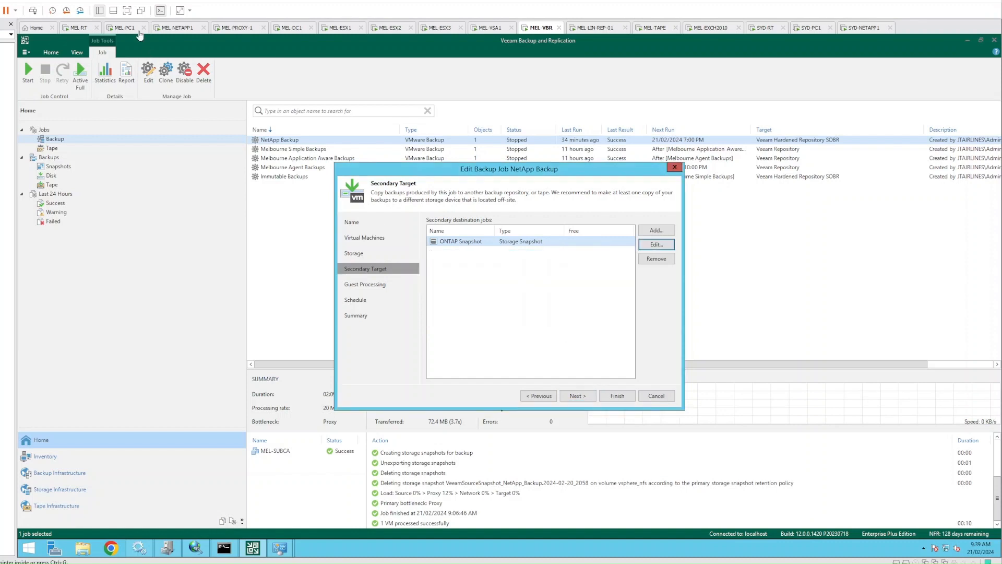
pyautogui.click(134, 33)
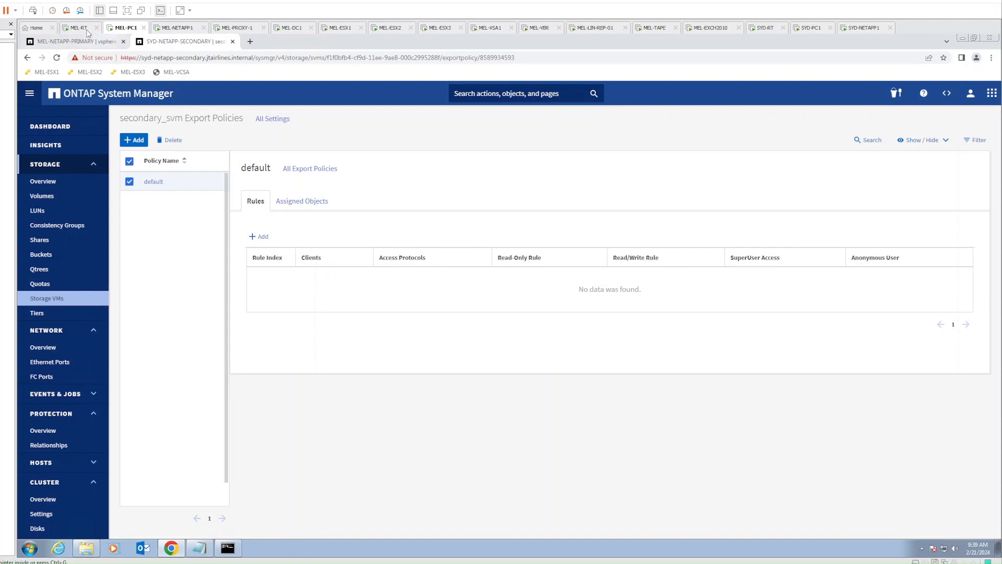
# List the primary vsphere_nfs volume's three snapshot copies on MEL-NETAPP-PRIMARY, then return to the MEL-VBR console
pyautogui.click(84, 42)
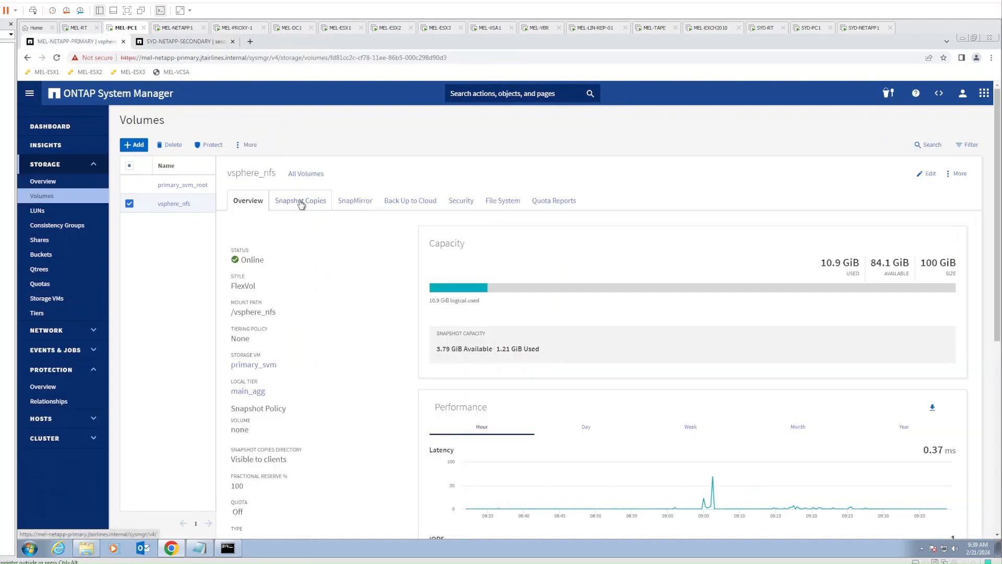
pyautogui.click(300, 202)
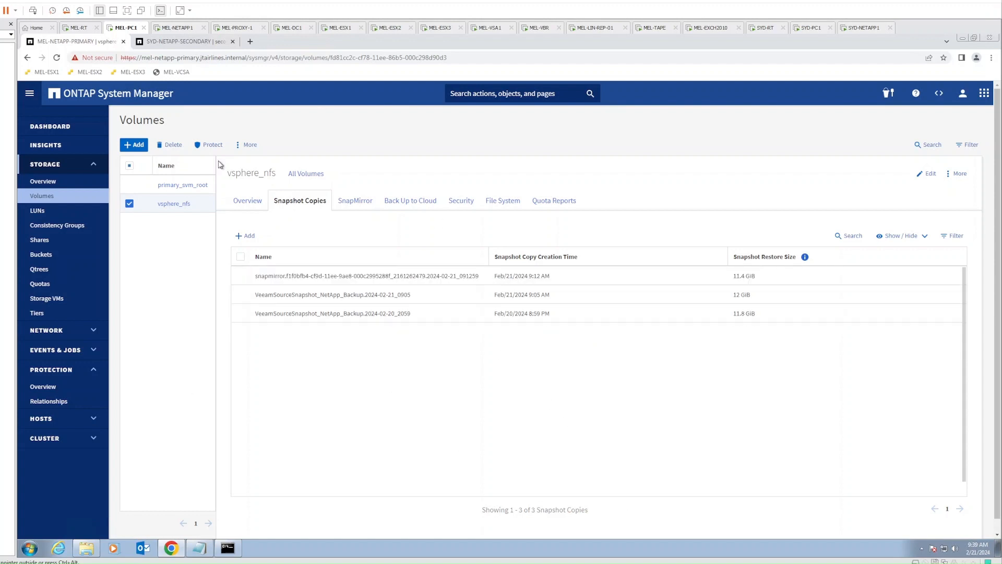
pyautogui.click(540, 29)
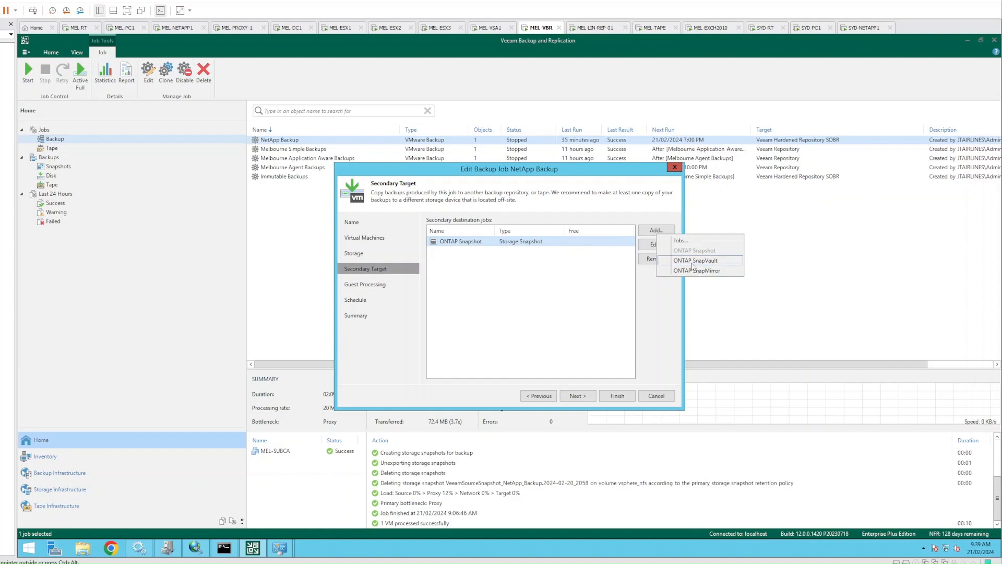
# Add ONTAP SnapMirror as a second secondary destination alongside ONTAP Snapshot
pyautogui.click(704, 271)
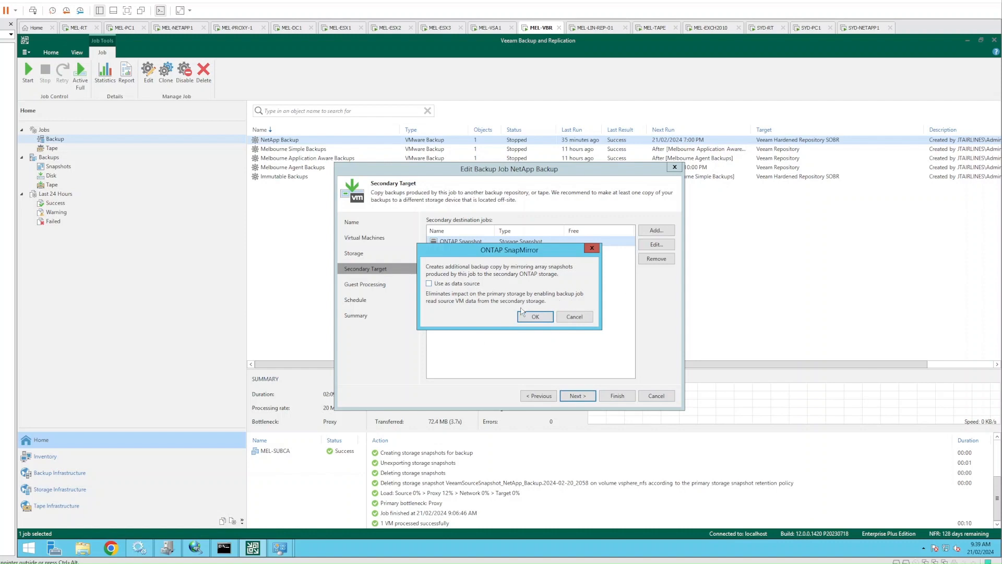
pyautogui.click(528, 317)
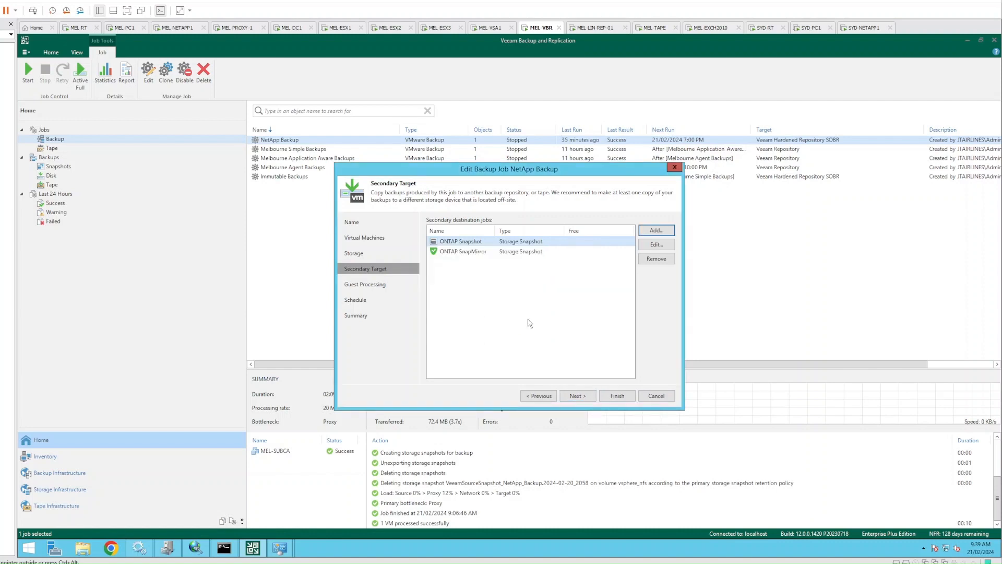
pyautogui.click(533, 244)
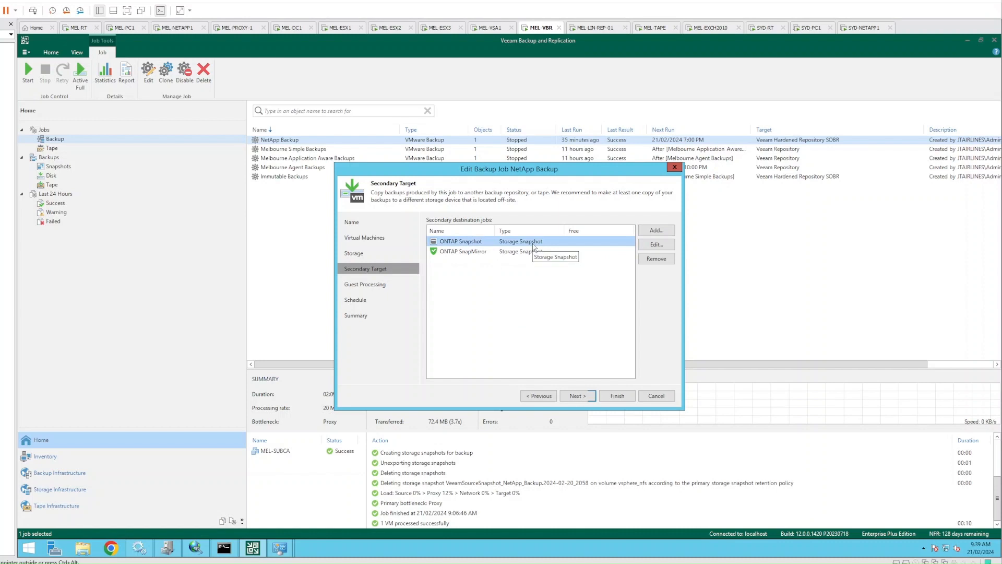
pyautogui.click(520, 255)
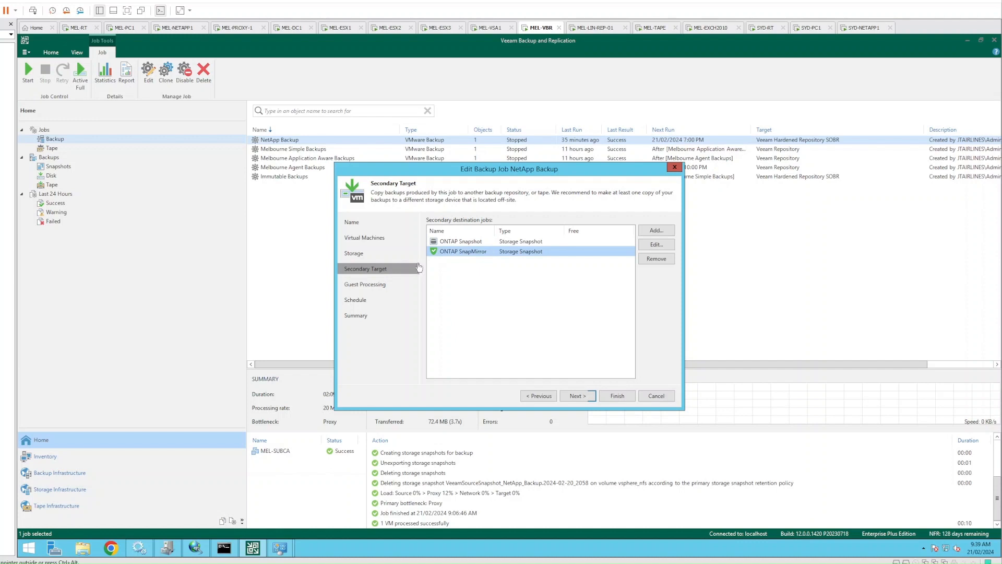
# Step through guest processing and schedule, apply the changes, and finish with the job set to run
pyautogui.click(578, 397)
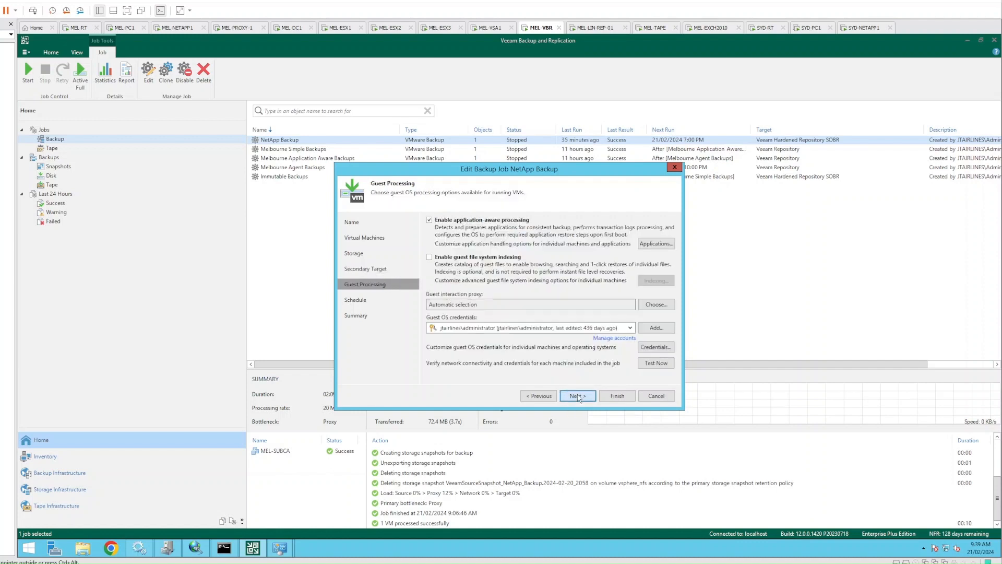
pyautogui.click(578, 396)
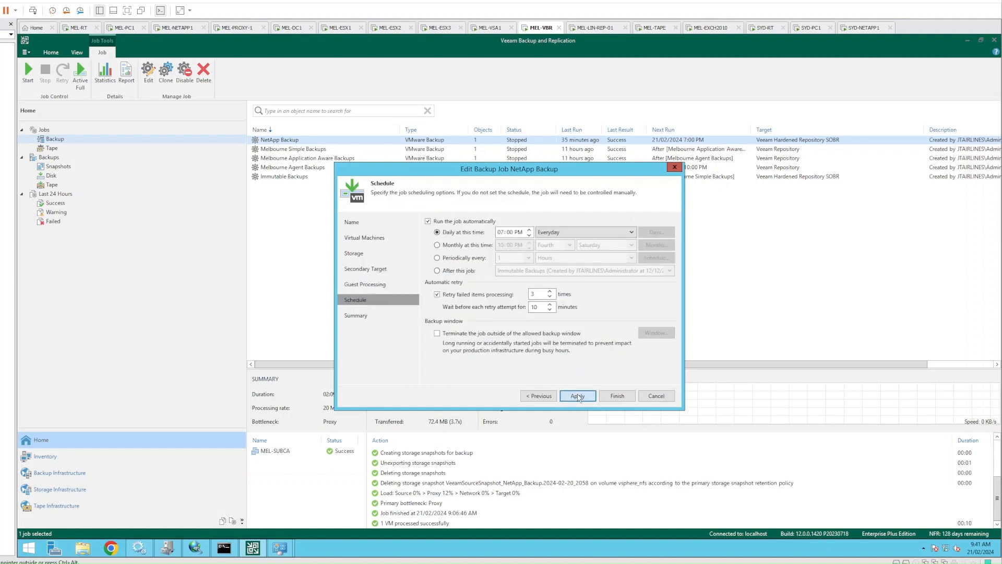
pyautogui.click(578, 397)
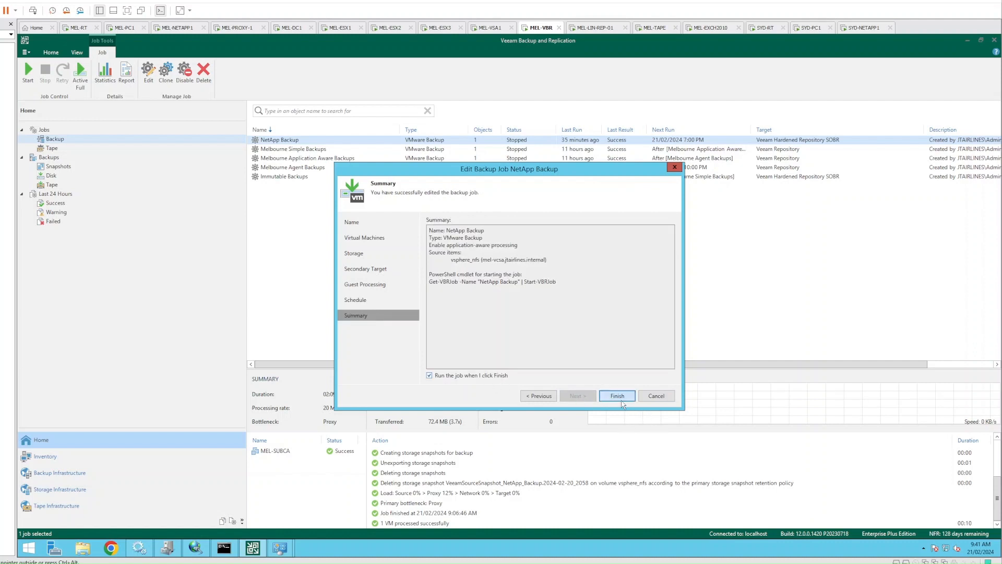
pyautogui.click(621, 399)
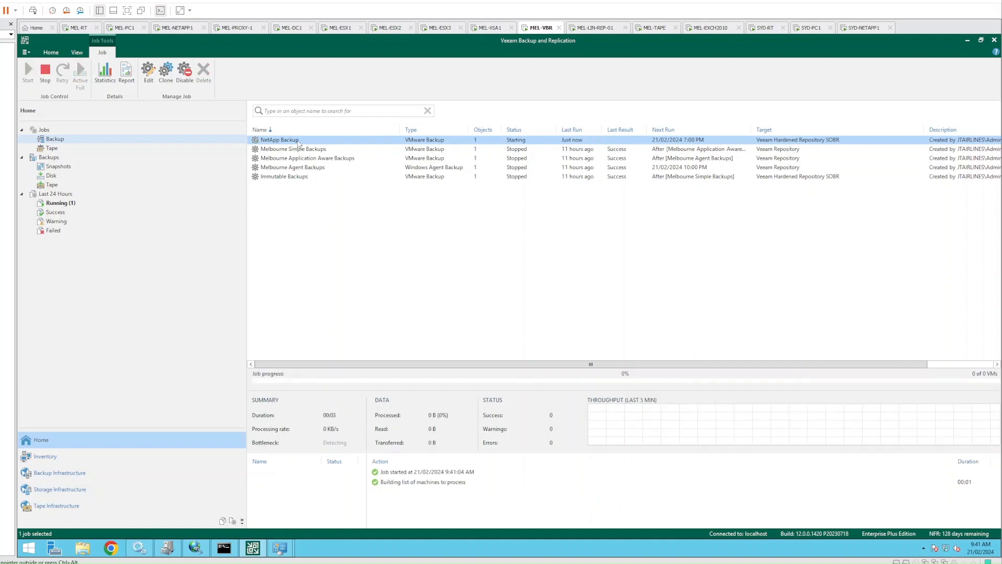
# Watch the running NetApp Backup session and inspect its SnapMirror relationships log entry
pyautogui.doubleClick(298, 144)
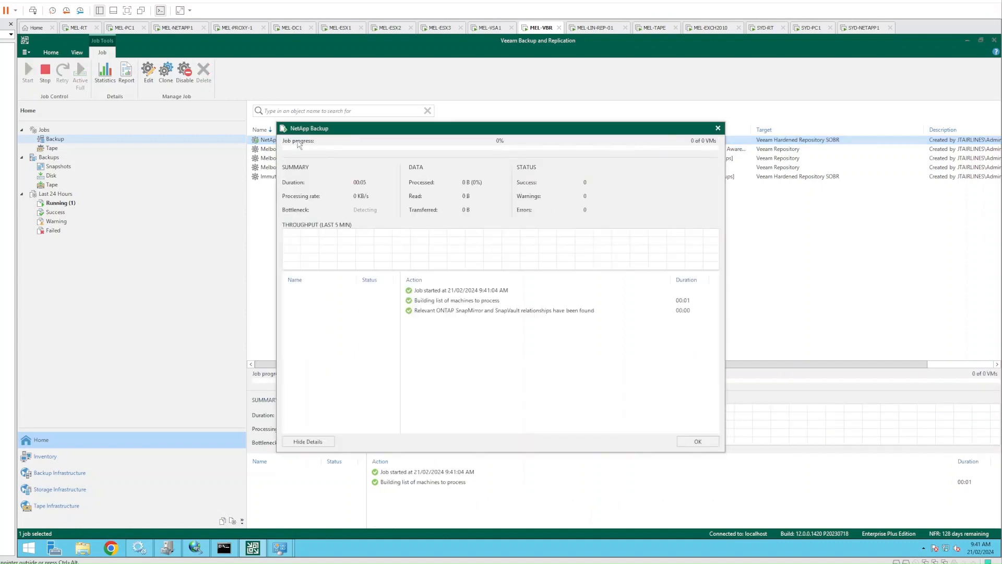
pyautogui.click(472, 312)
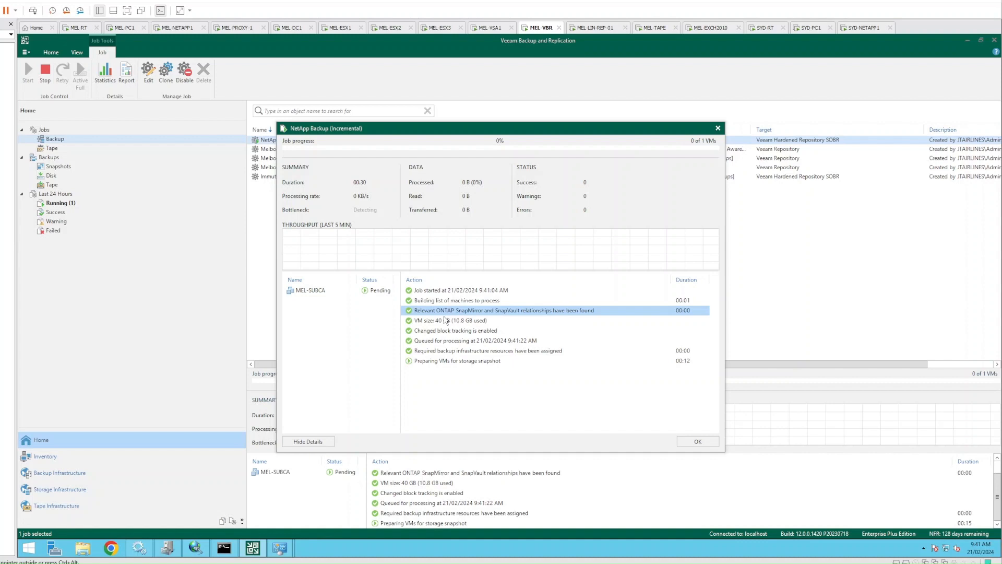
pyautogui.moveTo(402, 133); pyautogui.dragTo(533, 108)
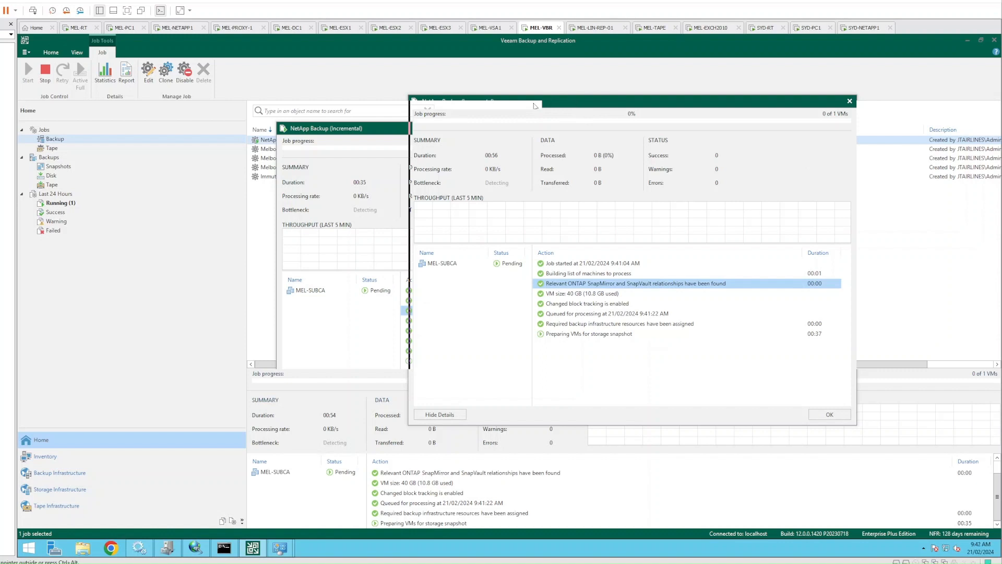
pyautogui.moveTo(574, 105); pyautogui.dragTo(403, 105)
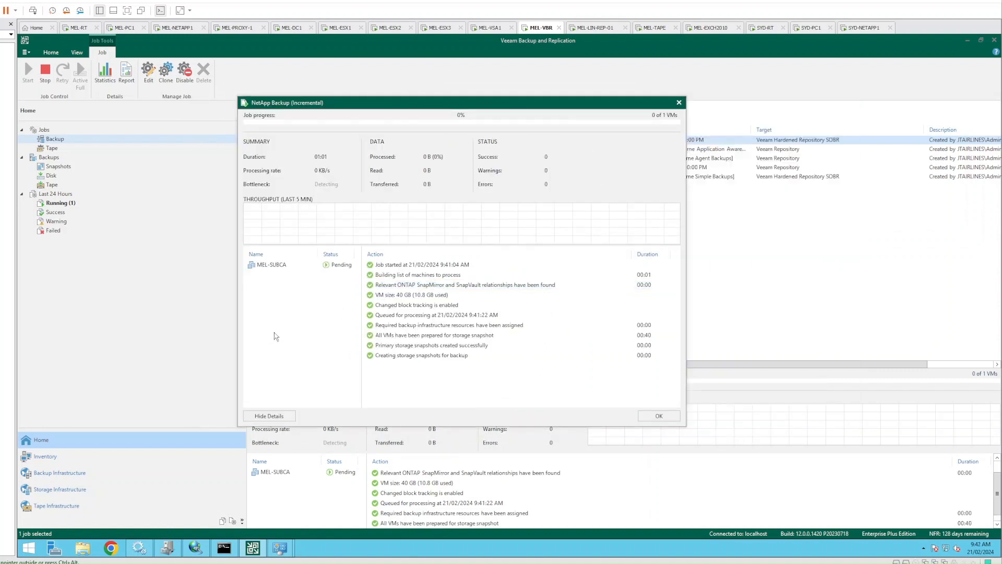
# Check the storage snapshot creation step and MEL-SUBCA's processing, then switch to MEL-PC1
pyautogui.click(403, 356)
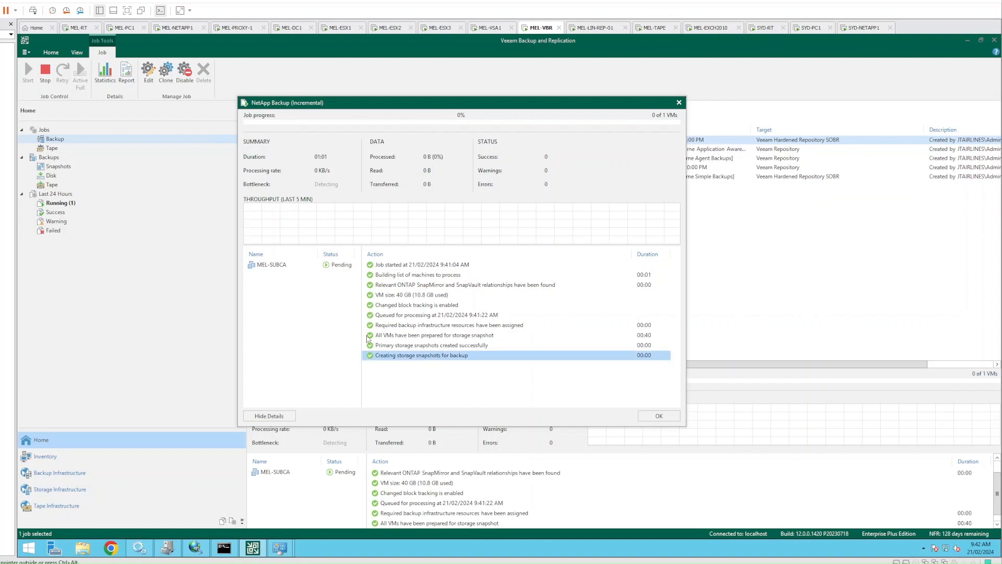
pyautogui.click(273, 265)
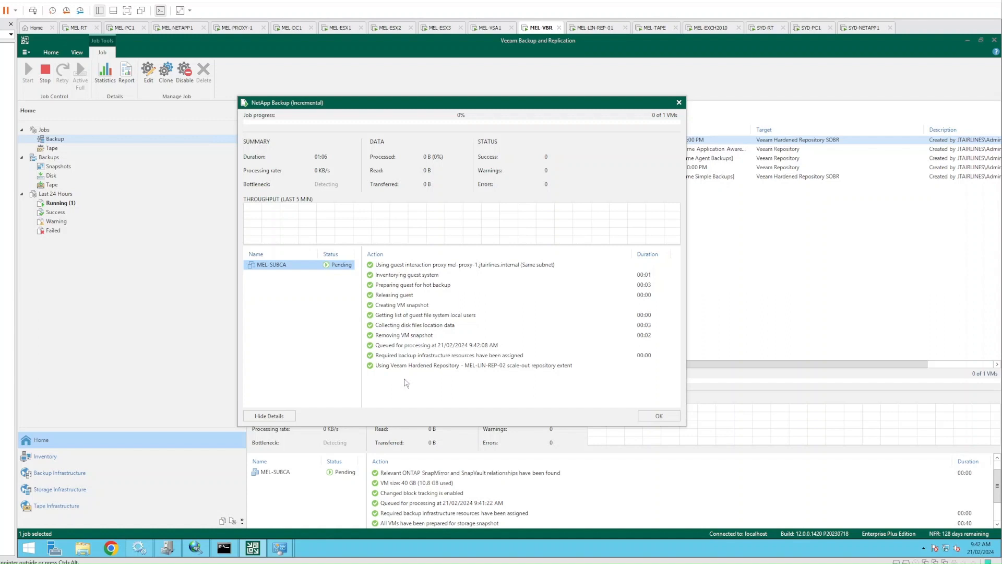
pyautogui.click(305, 358)
pyautogui.click(130, 30)
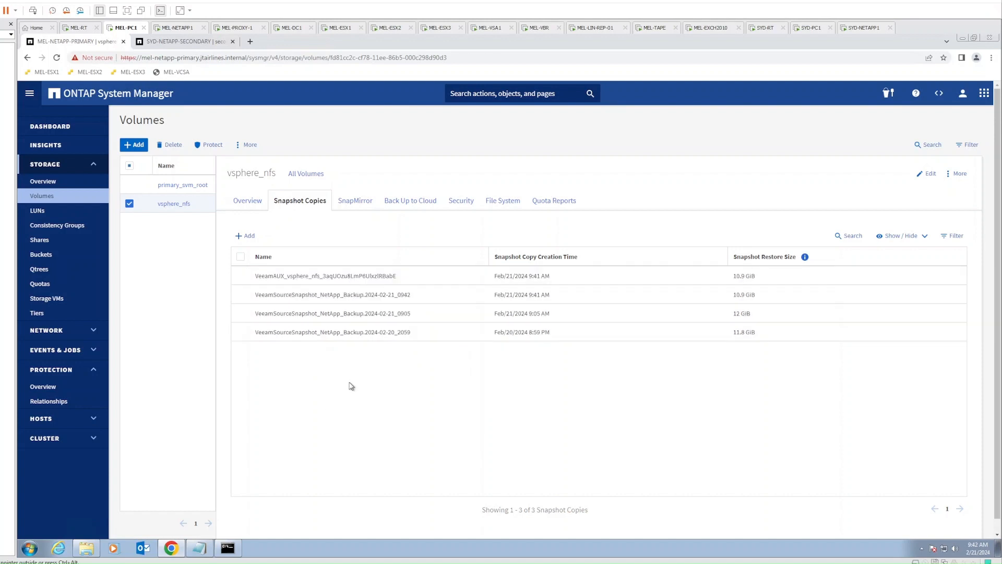
# Show the VeeamSourceSnapshot_NetApp_Backup.2024-02-21_0942 copy on SYD-NETAPP-SECONDARY's vsphere_nfs_dest volume, then return to Veeam
pyautogui.click(177, 45)
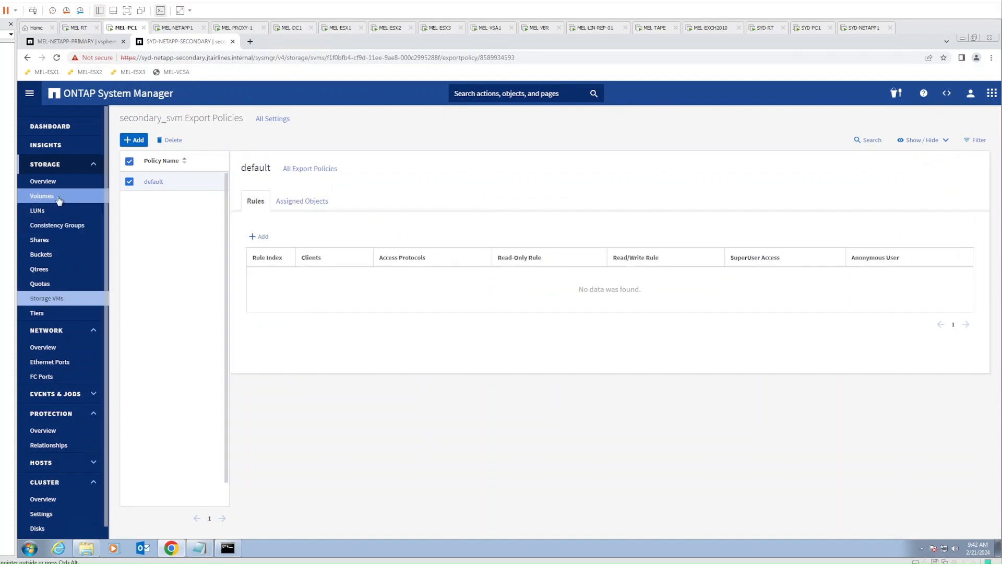
pyautogui.click(41, 195)
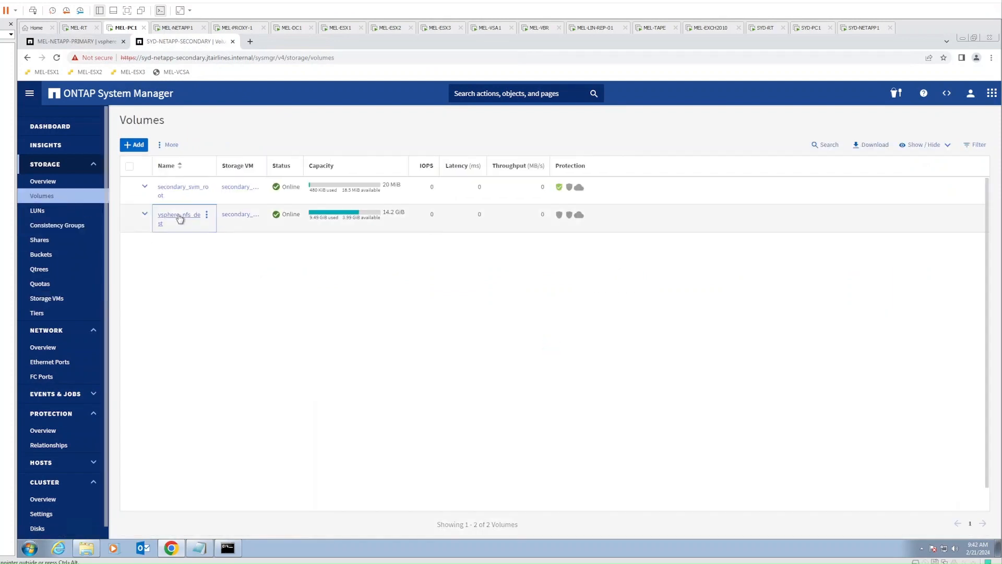
pyautogui.click(179, 216)
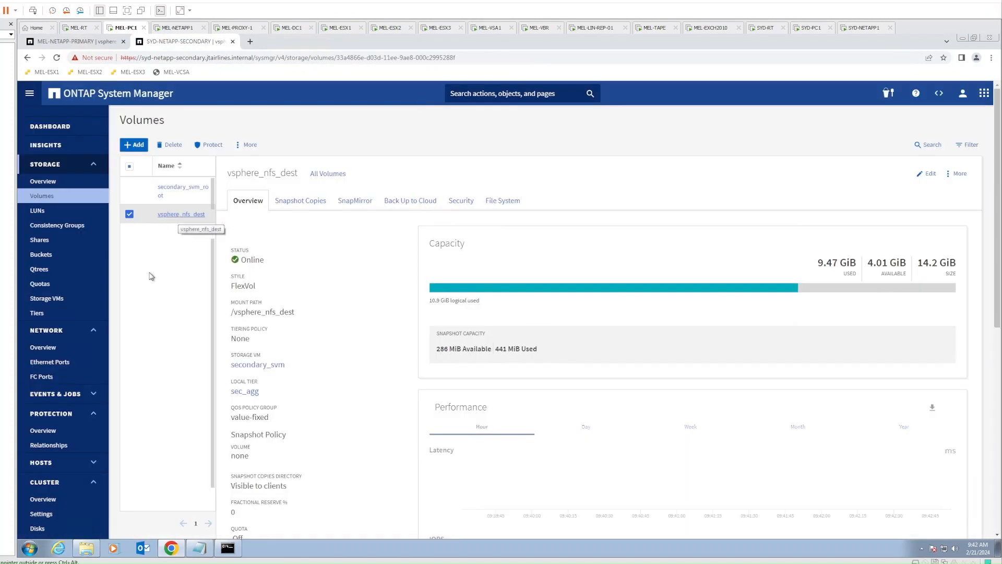
pyautogui.click(308, 204)
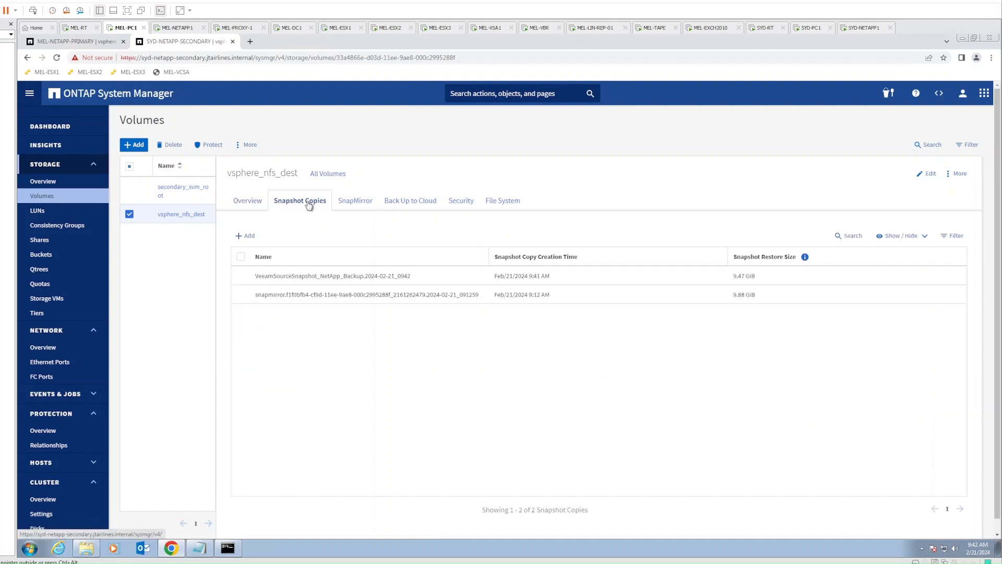
pyautogui.moveTo(293, 295)
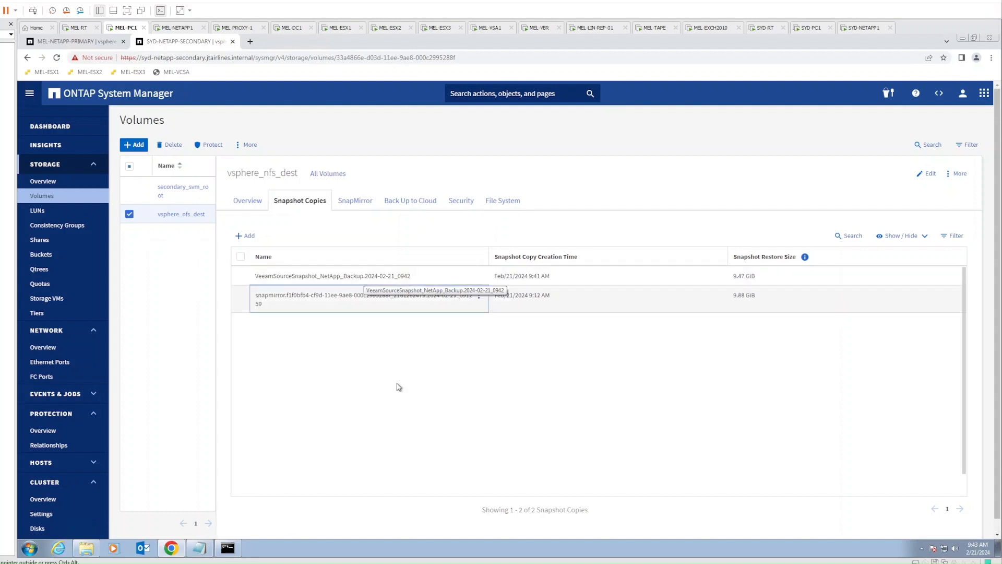
pyautogui.click(548, 35)
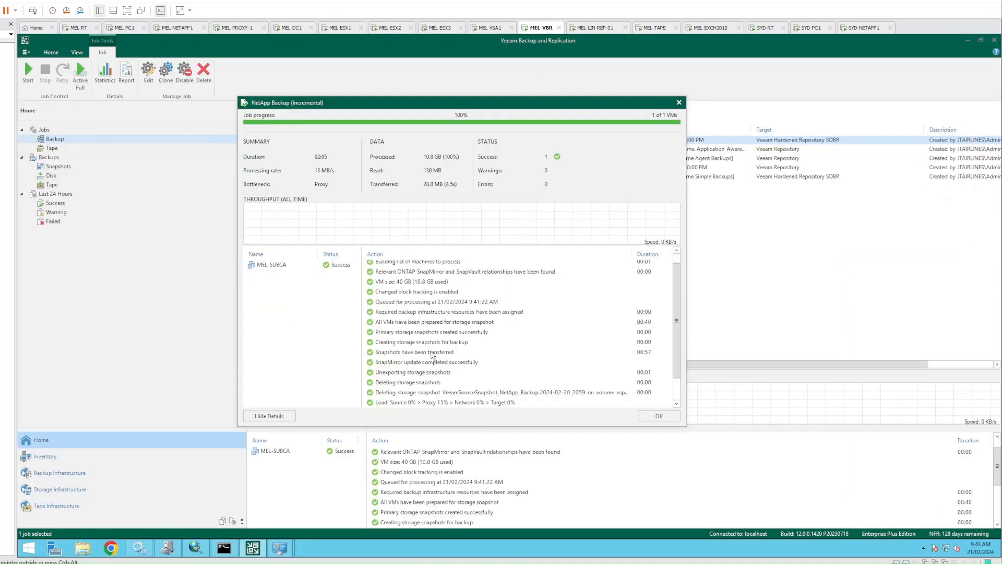
# Review MEL-SUBCA's processing steps, close the job session, and go to Storage Infrastructure
pyautogui.scroll(-1, 677, 392)
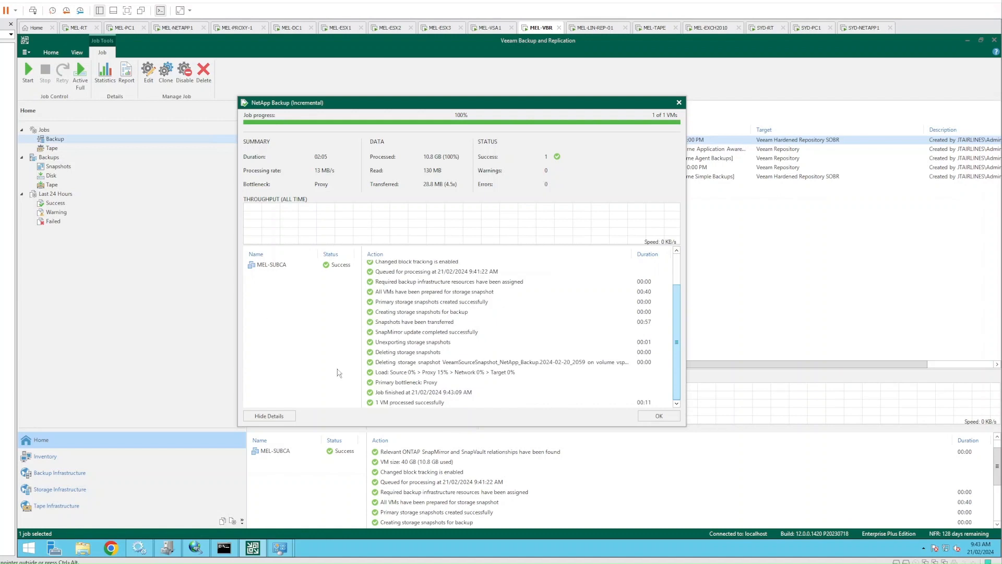
pyautogui.click(274, 265)
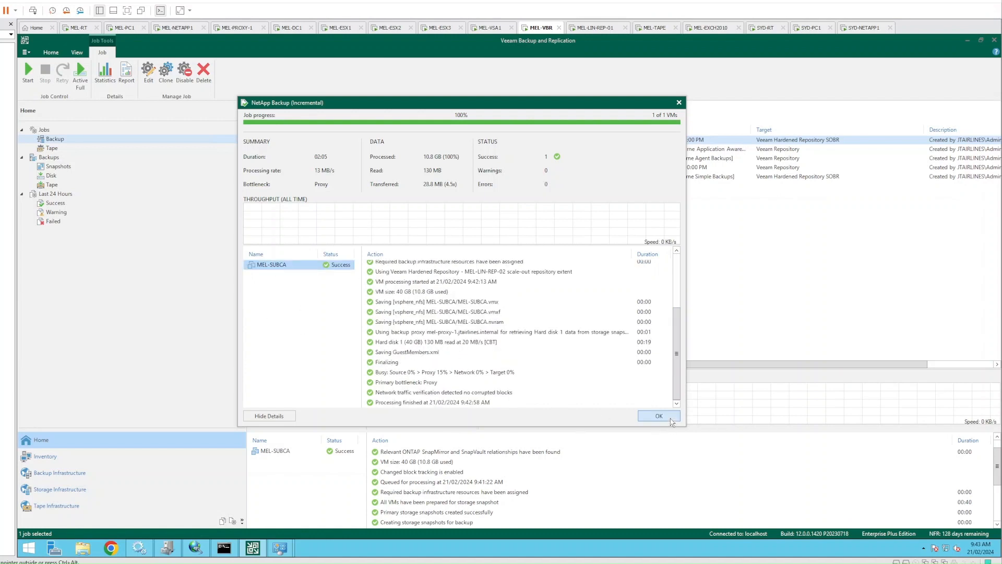
pyautogui.click(671, 419)
pyautogui.click(557, 241)
pyautogui.click(89, 489)
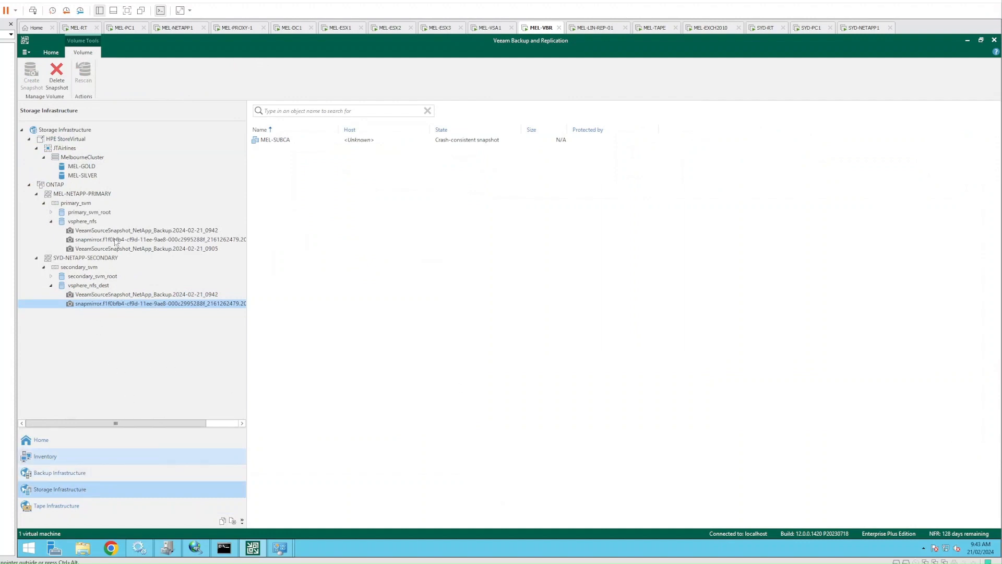
# Compare the primary volume's new 0942 Veeam snapshot against the earlier 0905 snapshot
pyautogui.click(130, 232)
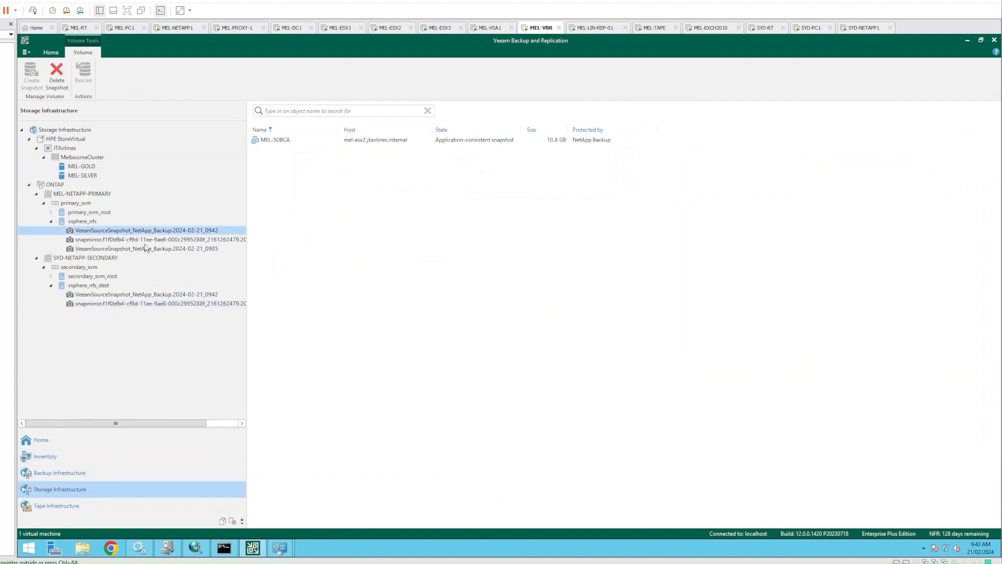
pyautogui.click(154, 250)
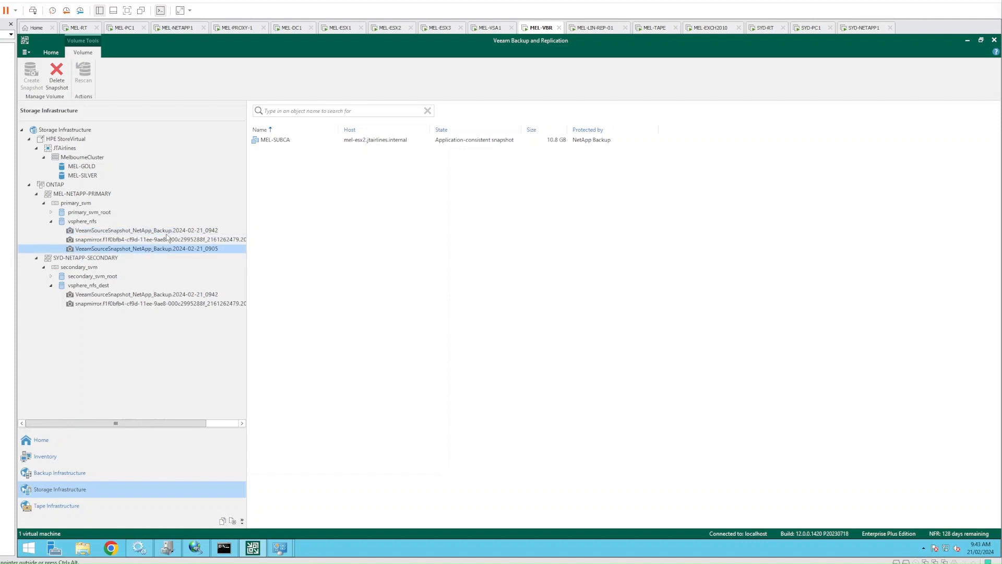
pyautogui.click(169, 231)
pyautogui.click(167, 249)
pyautogui.click(169, 231)
pyautogui.click(167, 249)
# Inspect the secondary's 0942 Veeam and snapmirror snapshots, selecting MEL-SUBCA in the 0942 contents
pyautogui.click(123, 295)
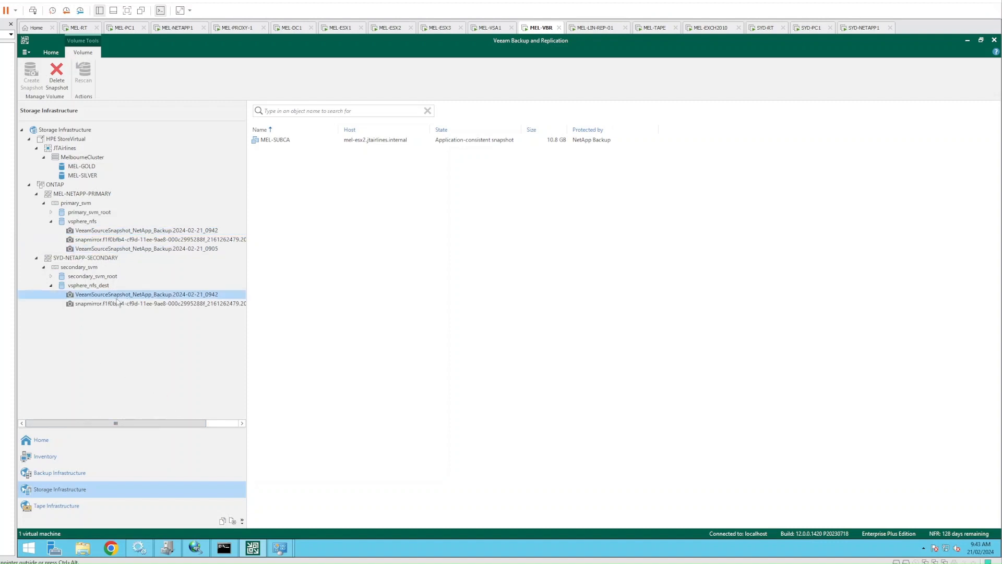
pyautogui.click(100, 305)
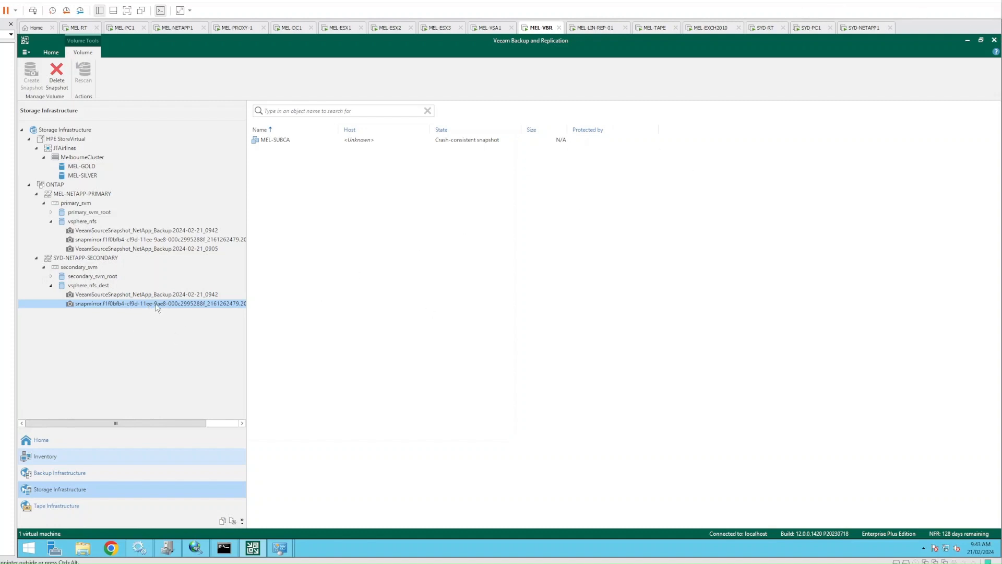
pyautogui.click(130, 295)
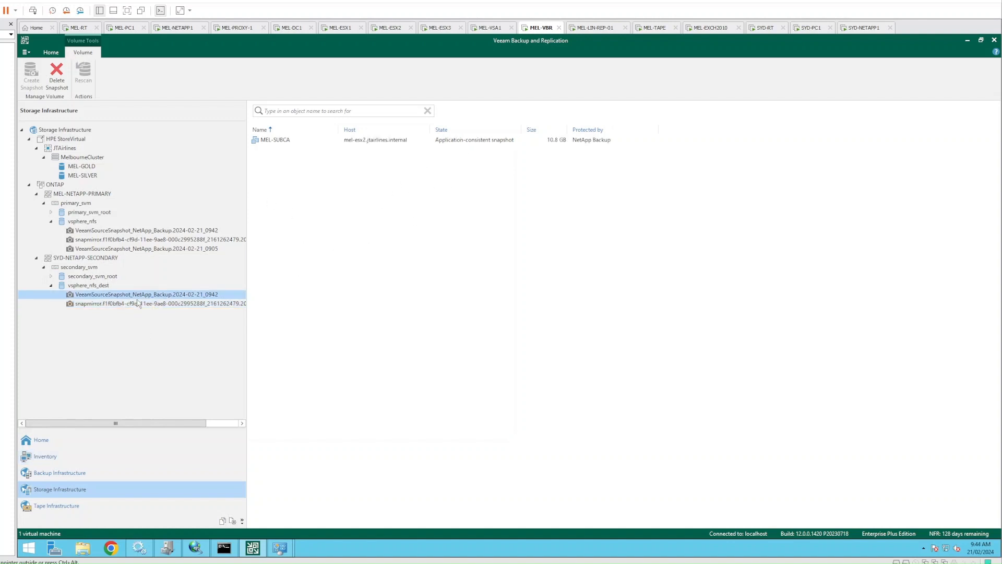
pyautogui.click(454, 141)
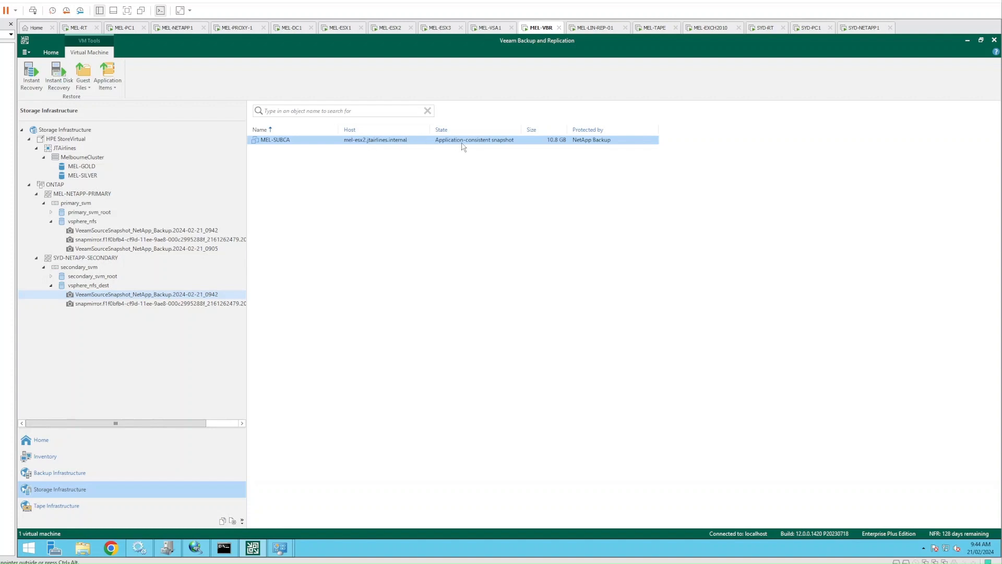
pyautogui.click(183, 310)
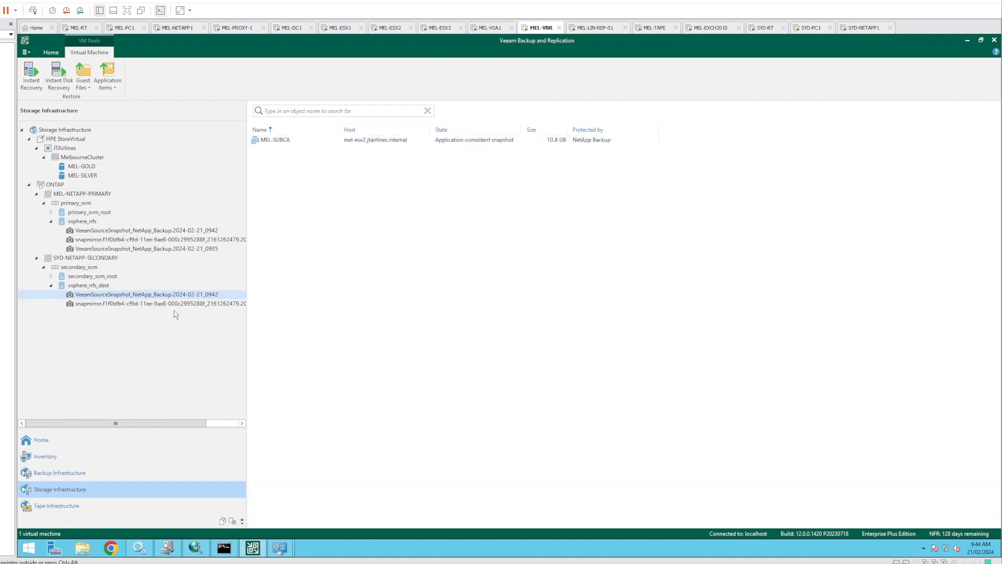
pyautogui.click(452, 142)
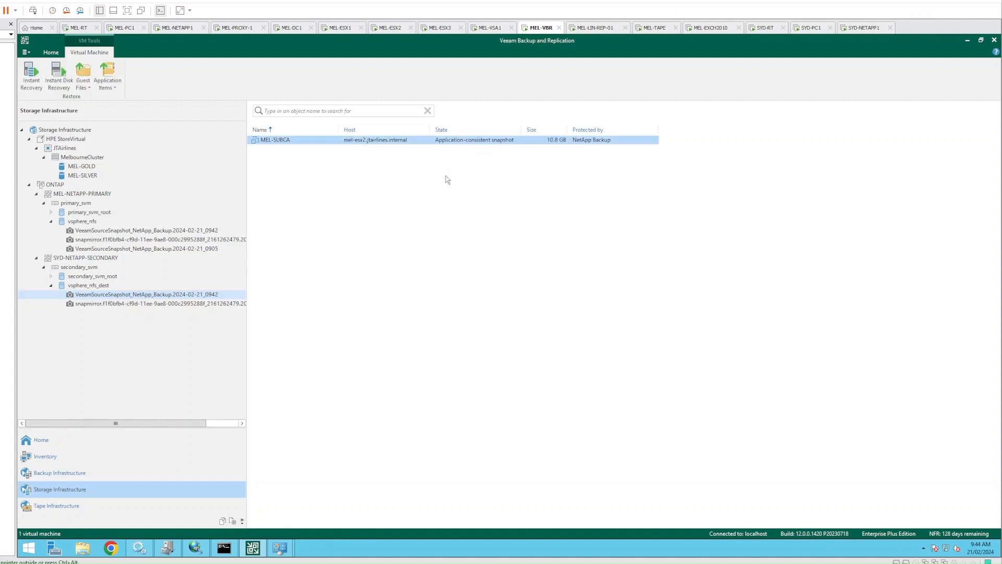
# Back on the jobs list, open and cancel the NetApp Backup job editor, then reopen its last session
pyautogui.click(428, 250)
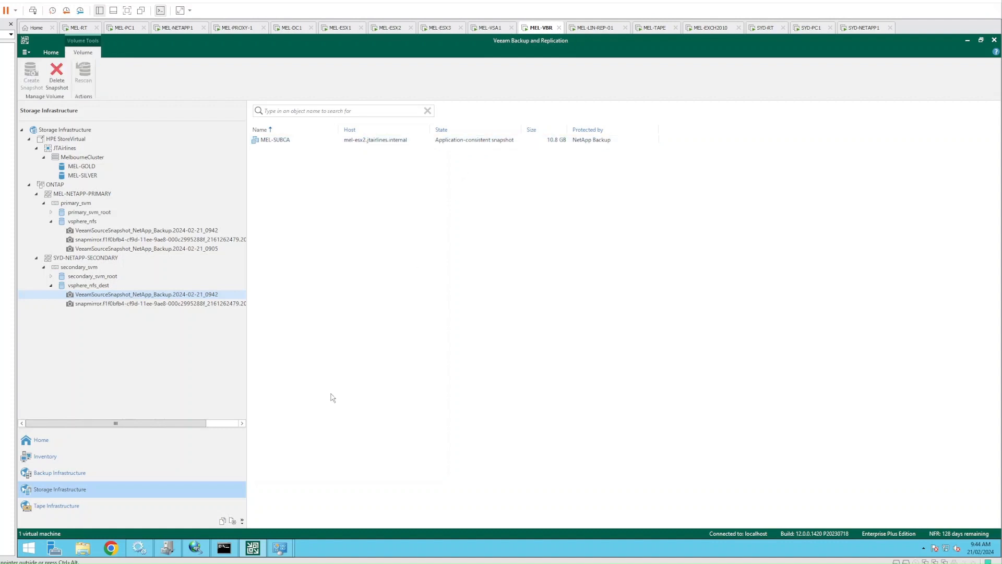
pyautogui.click(41, 439)
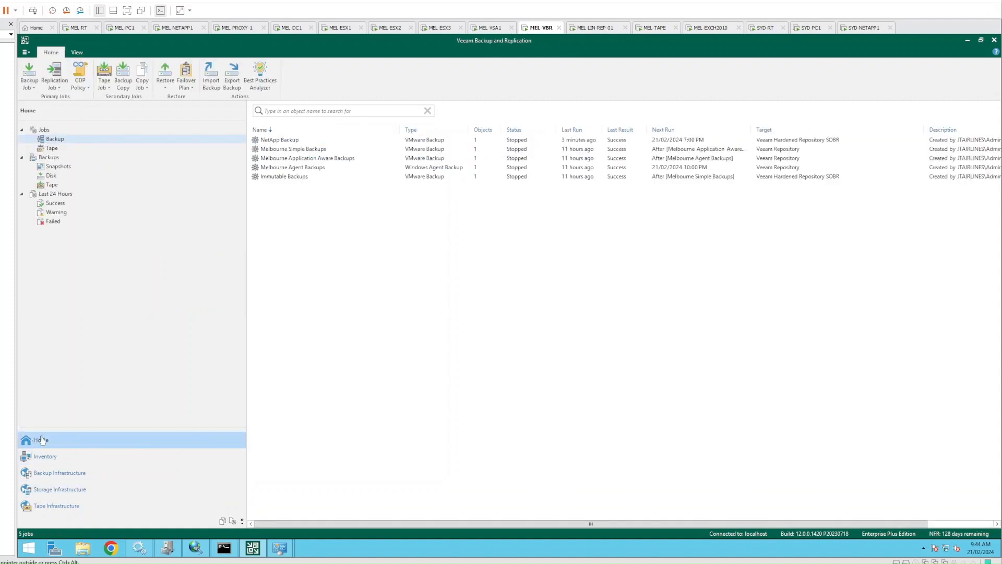
pyautogui.rightClick(284, 144)
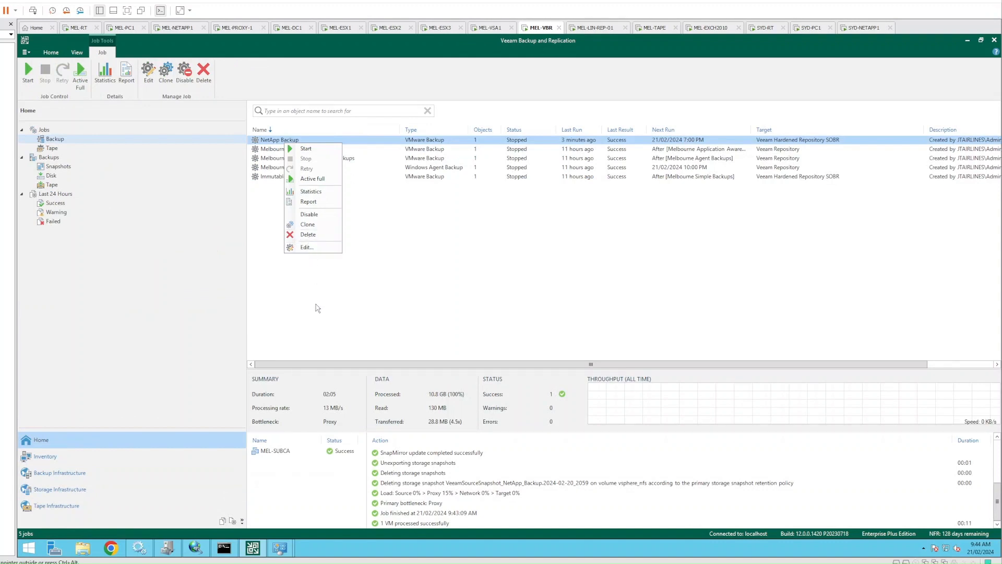
pyautogui.click(311, 249)
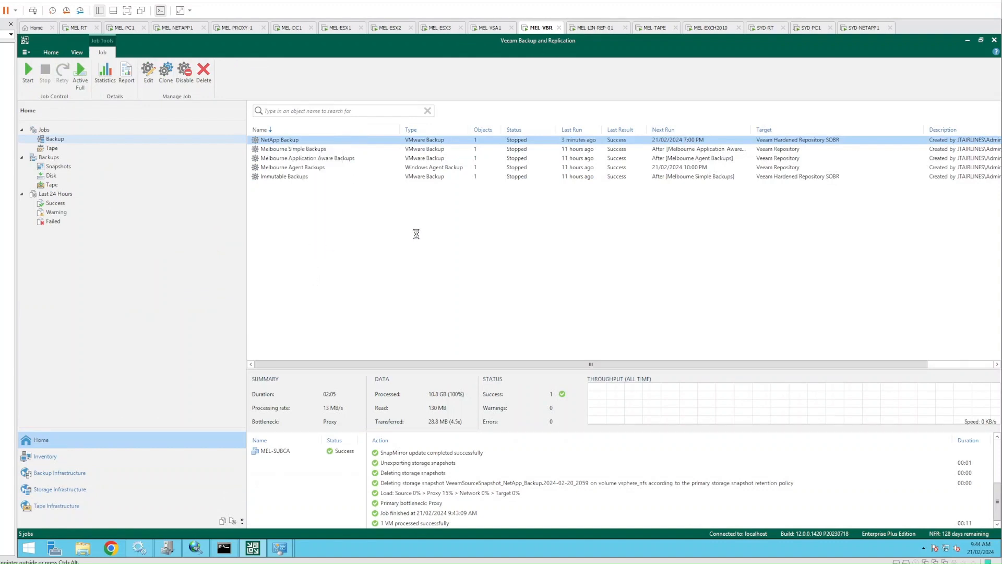
pyautogui.click(666, 402)
pyautogui.doubleClick(291, 141)
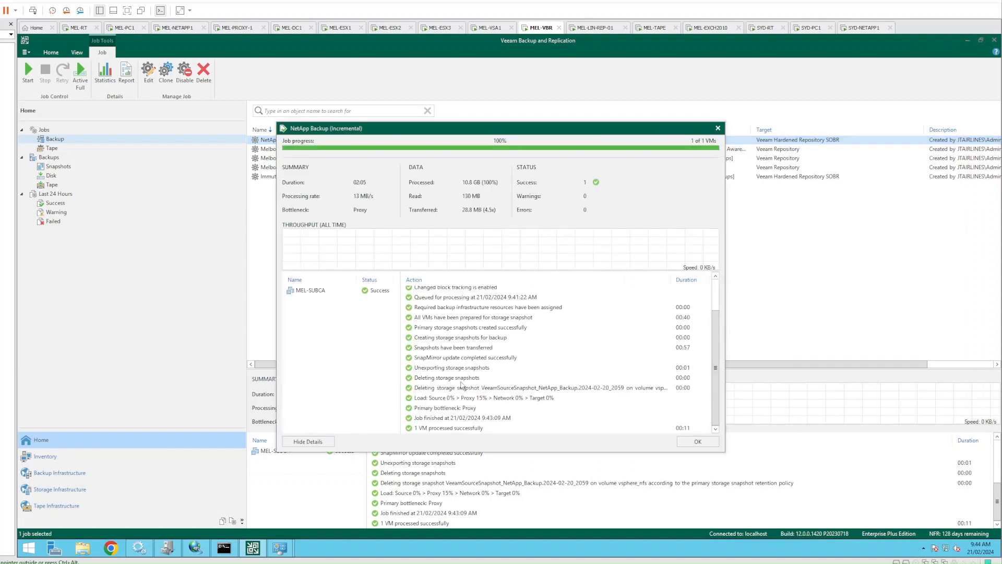
# Read MEL-SUBCA's log showing disk data read from MEL-NETAPP-PRIMARY, then close the session details
pyautogui.click(309, 290)
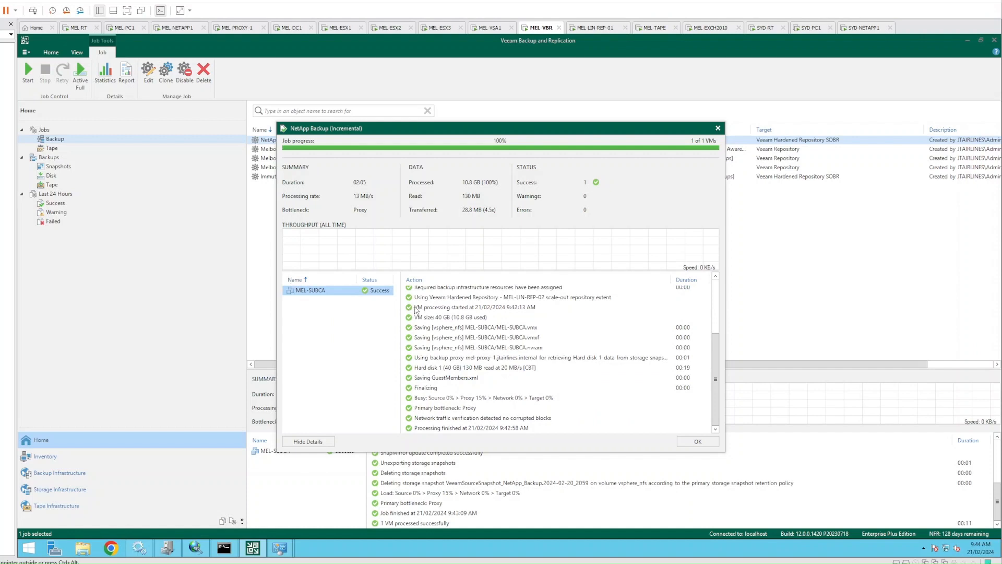
pyautogui.click(537, 358)
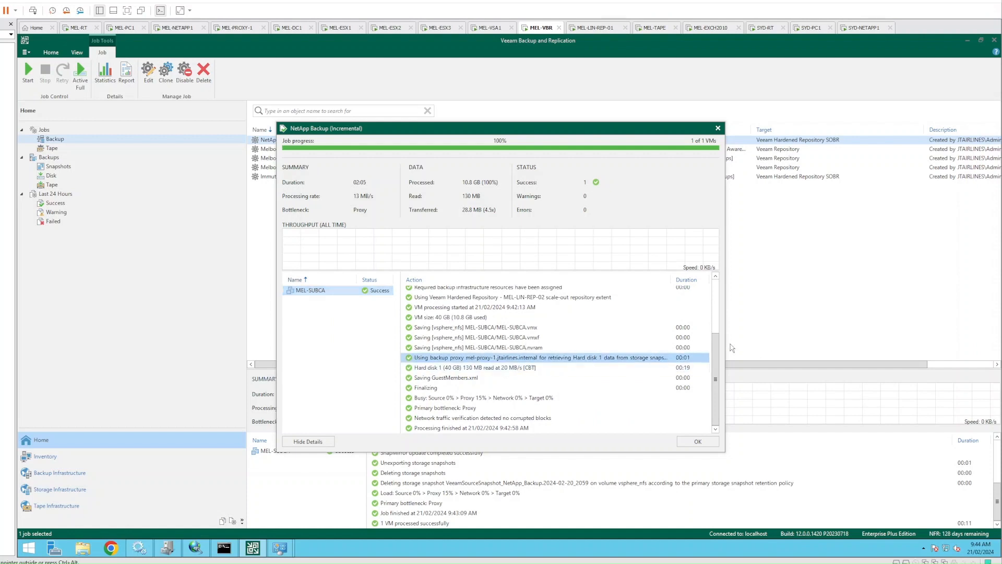
pyautogui.moveTo(726, 348); pyautogui.dragTo(855, 348)
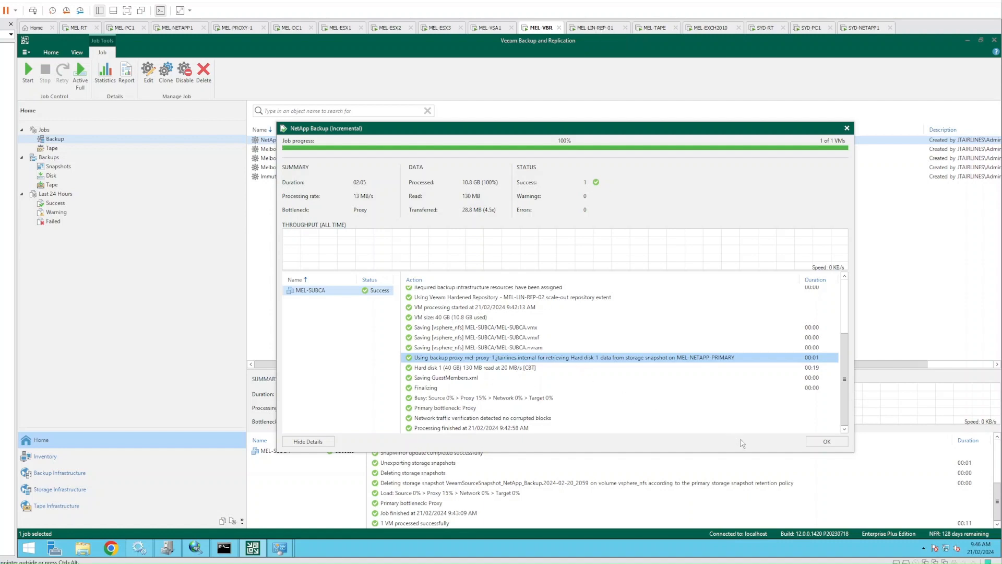
pyautogui.click(825, 441)
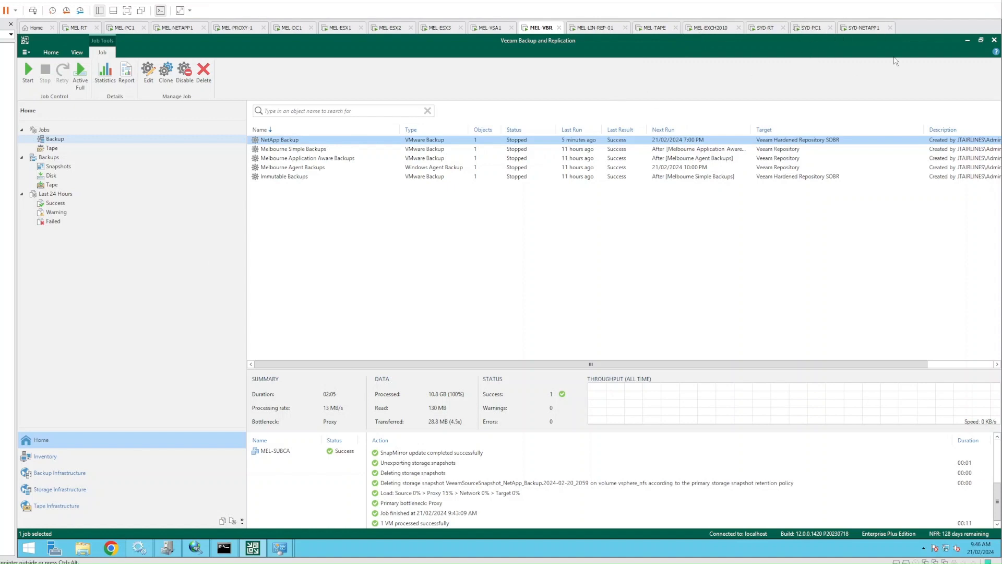
# In the NetApp Backup job, enable 'Use as data source' on the ONTAP SnapMirror secondary target
pyautogui.rightClick(274, 141)
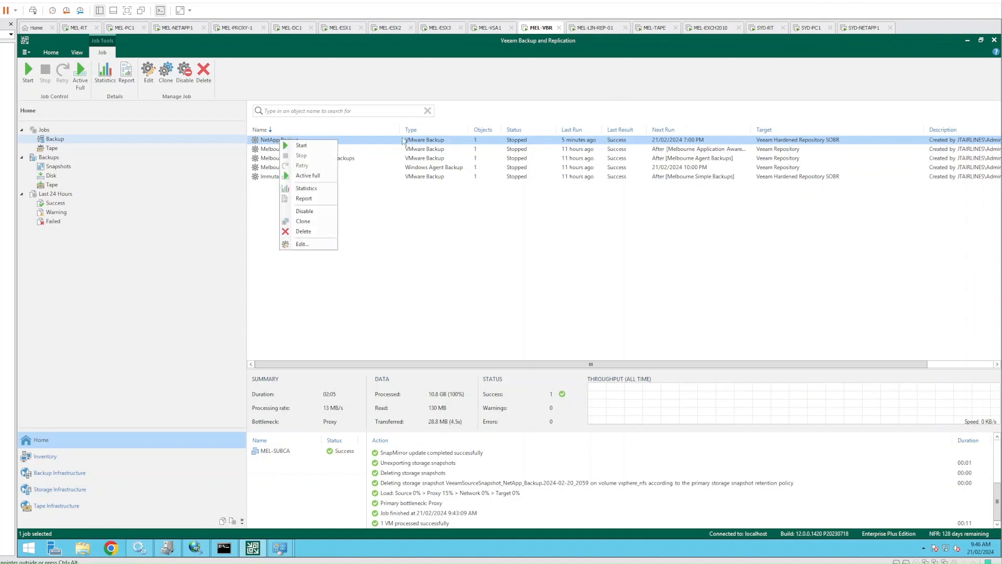
pyautogui.click(302, 244)
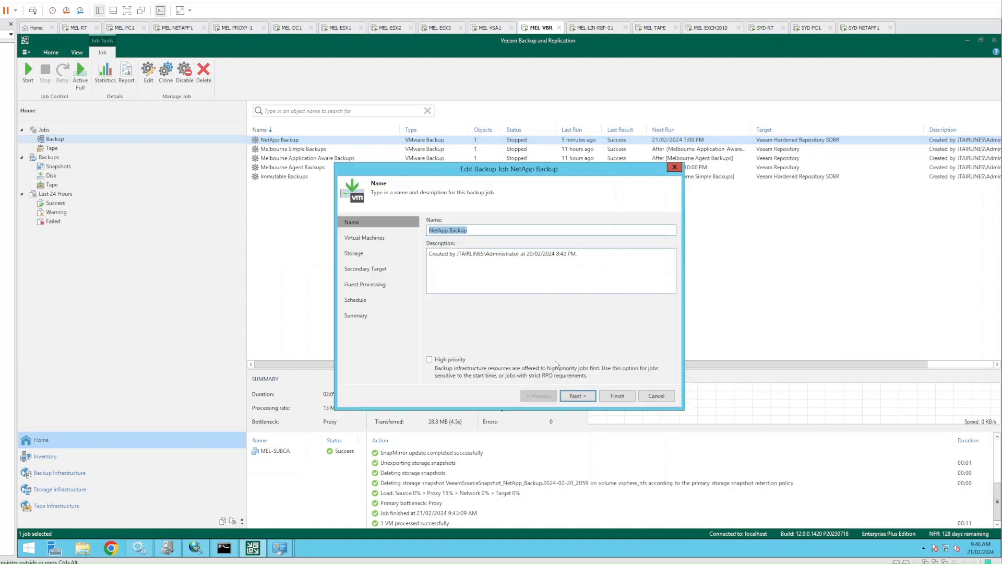
pyautogui.click(577, 397)
pyautogui.click(577, 396)
pyautogui.click(577, 397)
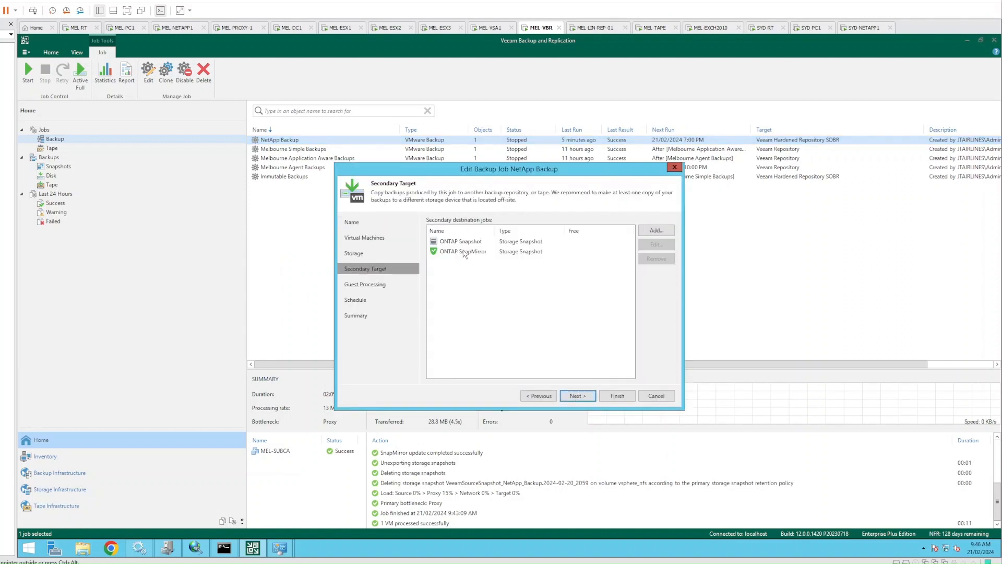
pyautogui.click(461, 251)
pyautogui.click(657, 245)
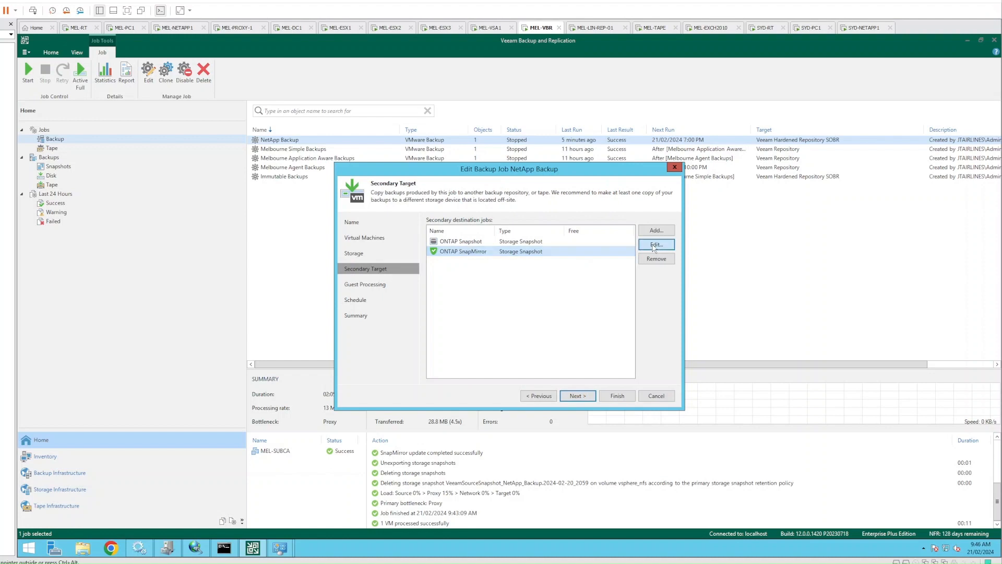
pyautogui.click(455, 285)
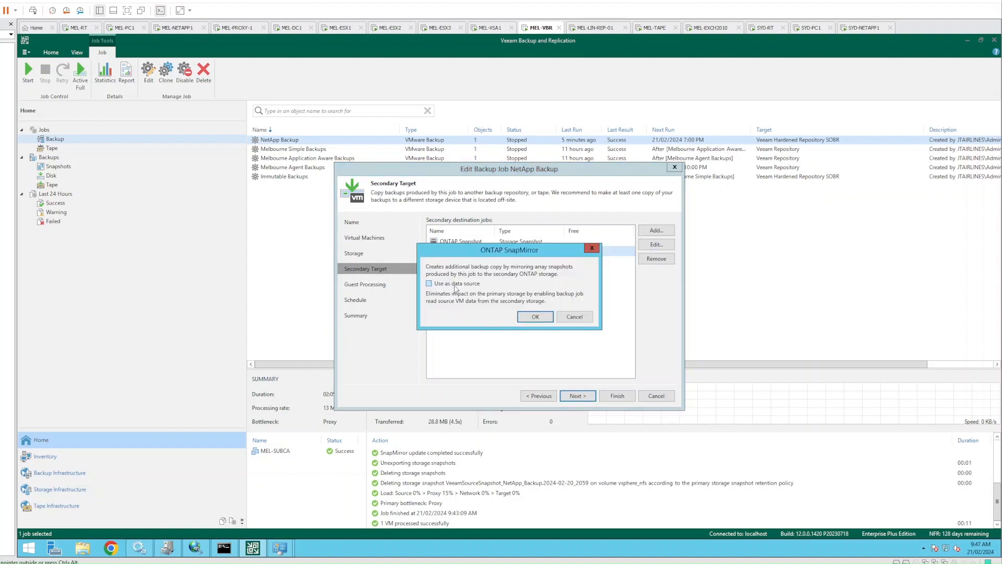
pyautogui.click(534, 316)
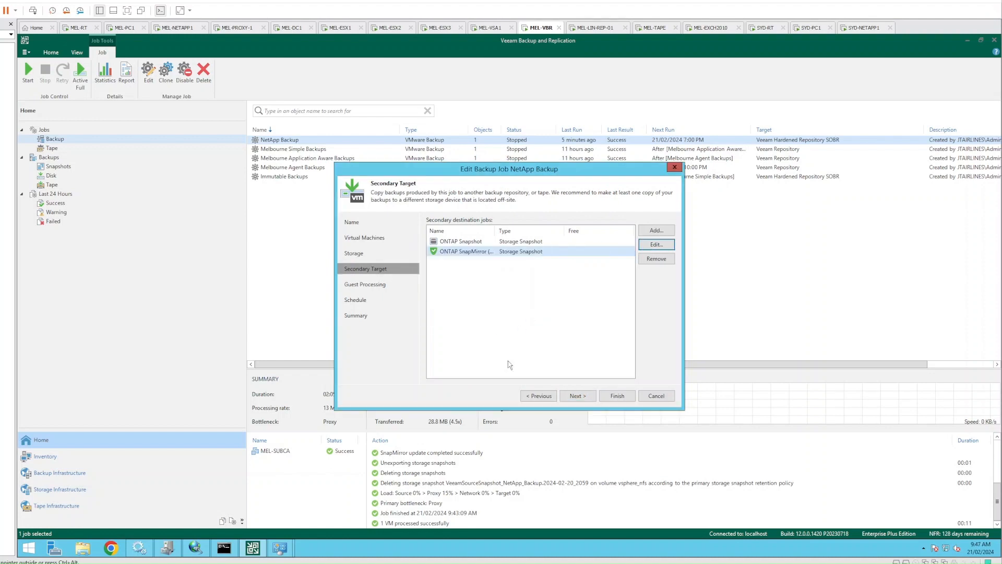
# Step through guest processing, schedule and summary, then save the edited NetApp Backup job
pyautogui.click(577, 398)
pyautogui.click(578, 396)
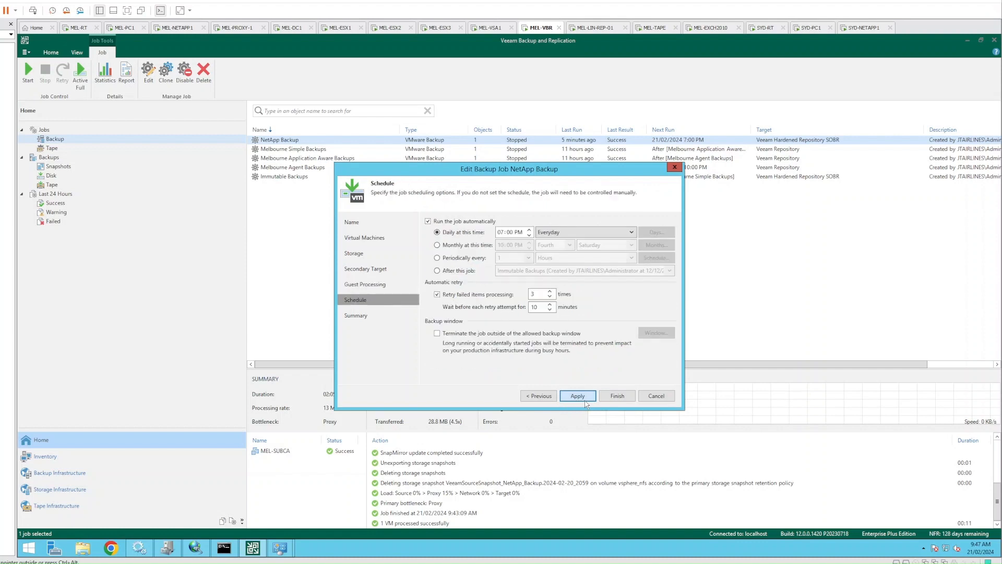
pyautogui.click(577, 397)
pyautogui.click(601, 396)
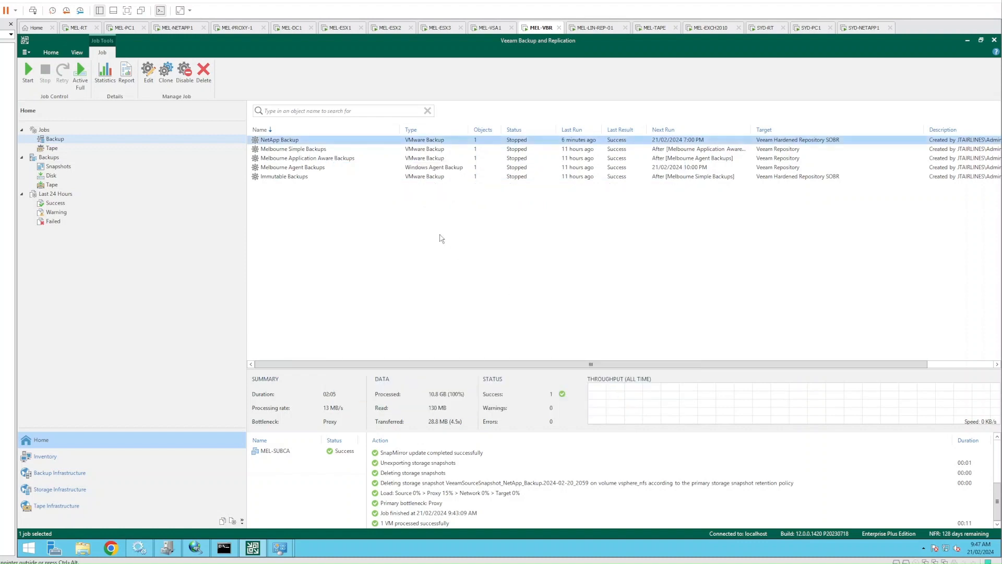
# Open the running NetApp Backup session and widen it to read MEL-SUBCA's log entries
pyautogui.doubleClick(356, 143)
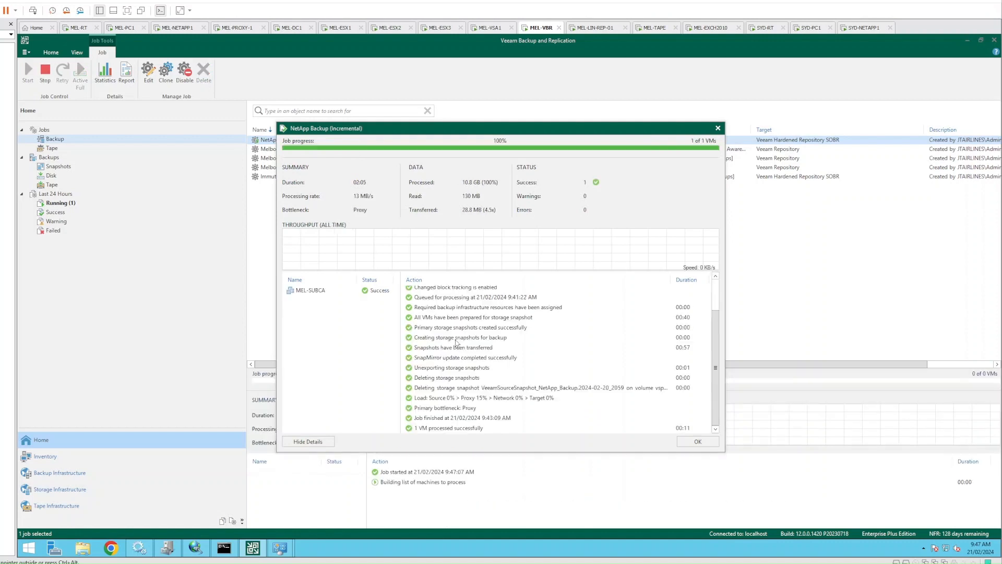
pyautogui.click(635, 397)
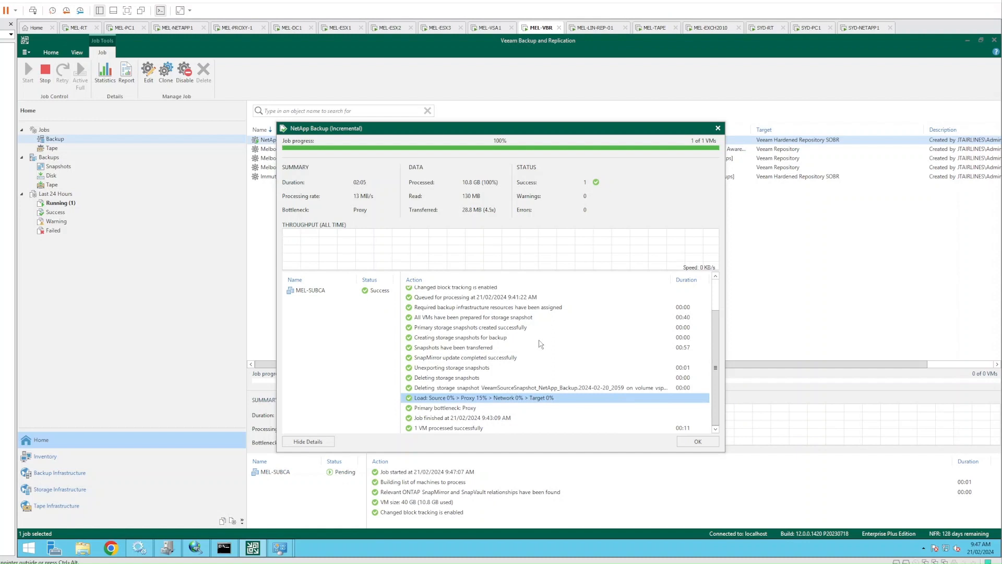
pyautogui.click(330, 292)
pyautogui.click(662, 359)
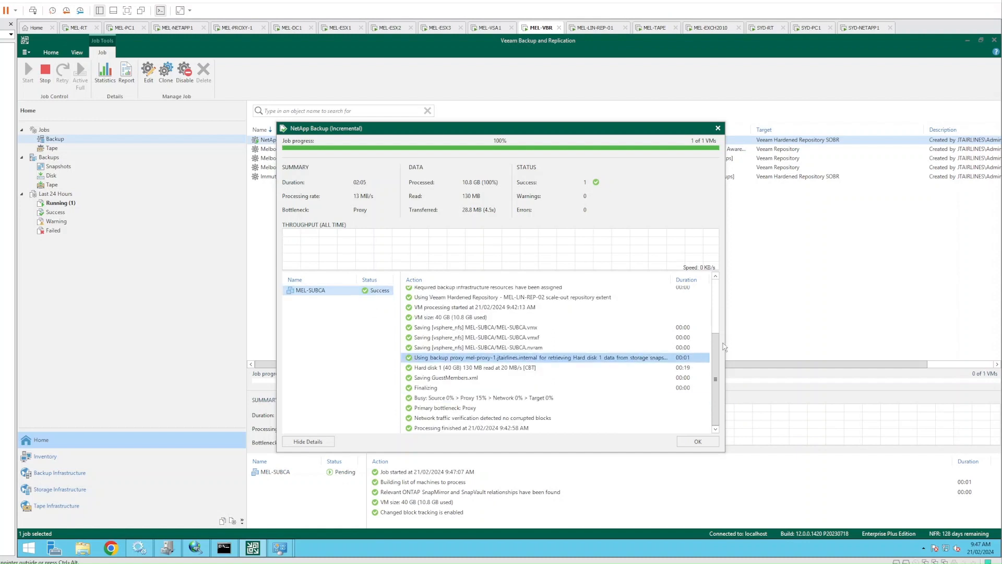
pyautogui.moveTo(724, 345); pyautogui.dragTo(862, 344)
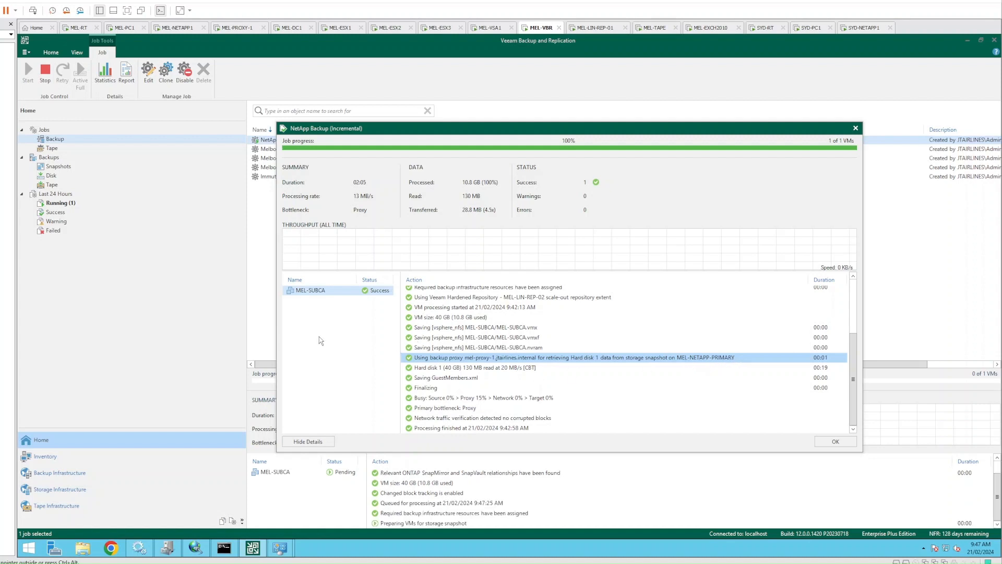
pyautogui.moveTo(384, 133); pyautogui.dragTo(368, 135)
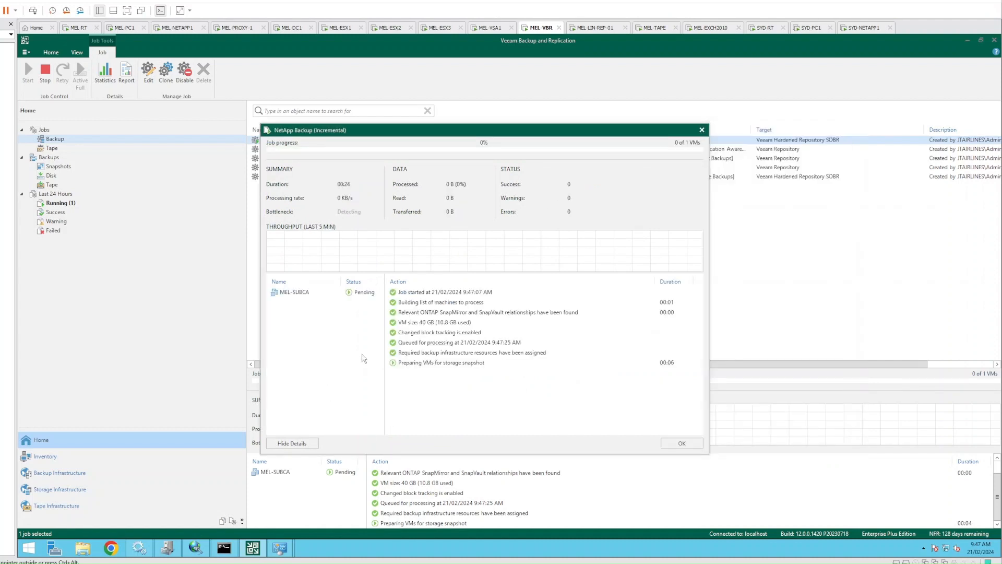
# Follow the storage snapshot creation and snapshot transfer steps in MEL-SUBCA's log and the job log
pyautogui.click(298, 296)
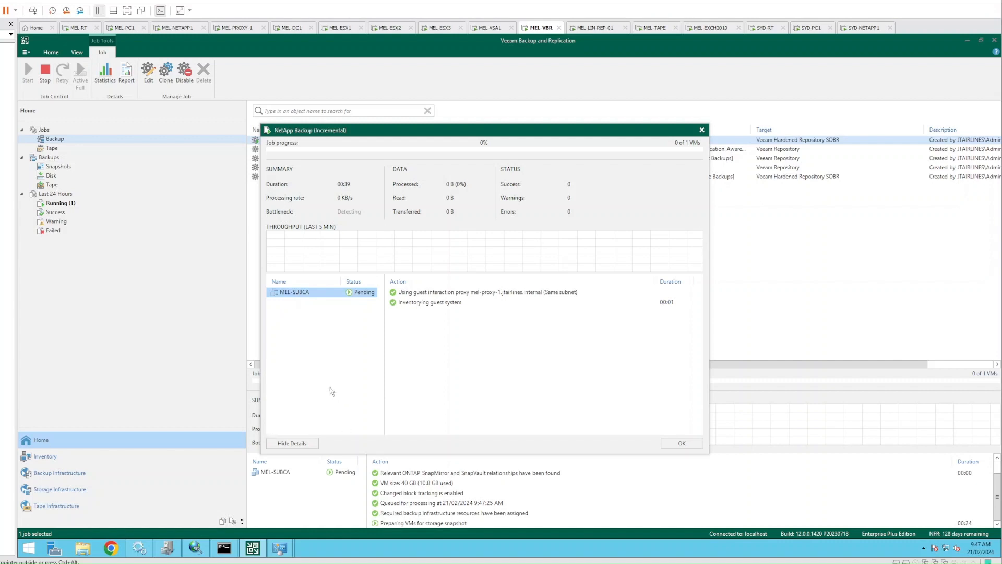
pyautogui.click(334, 362)
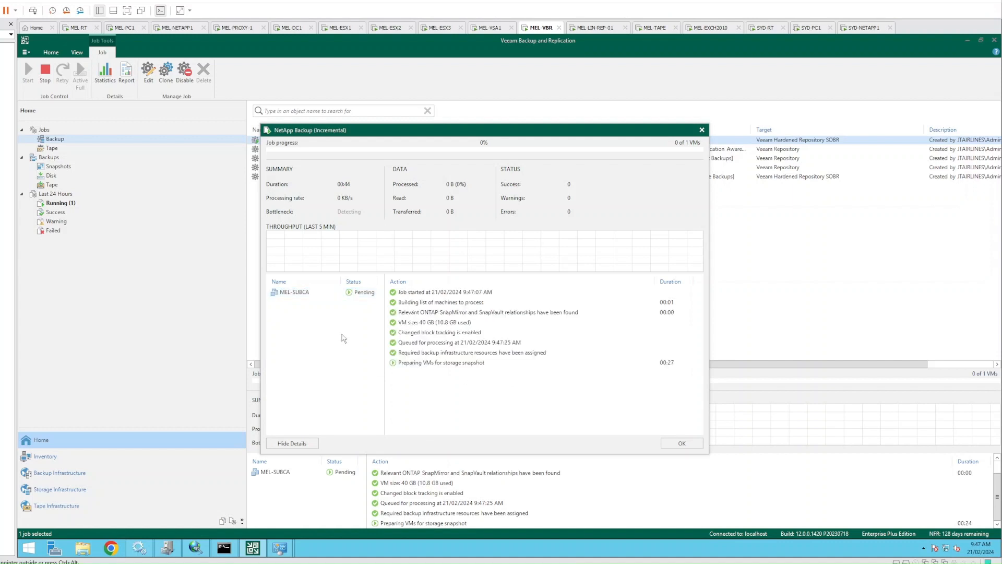
pyautogui.click(305, 293)
pyautogui.click(319, 368)
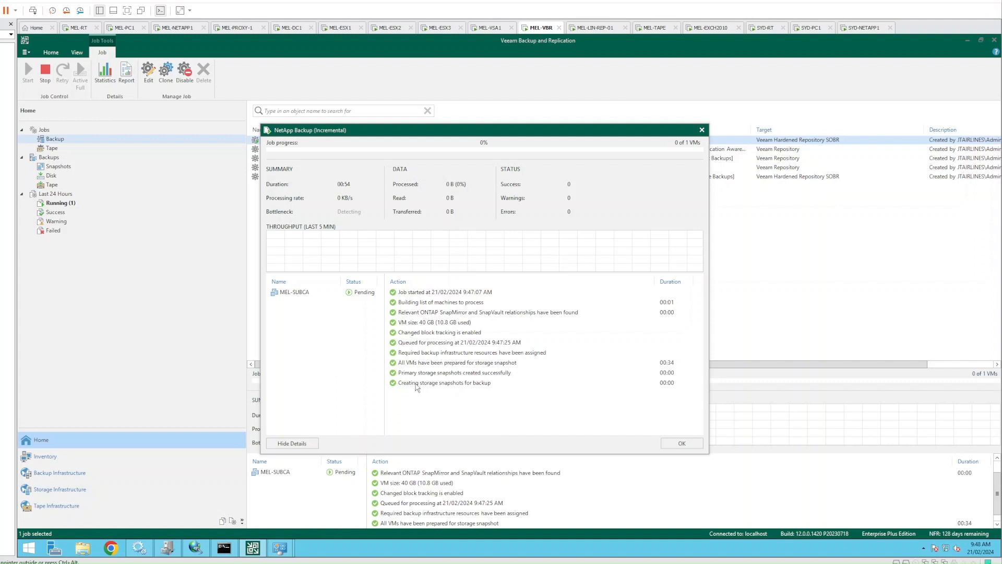
pyautogui.click(418, 384)
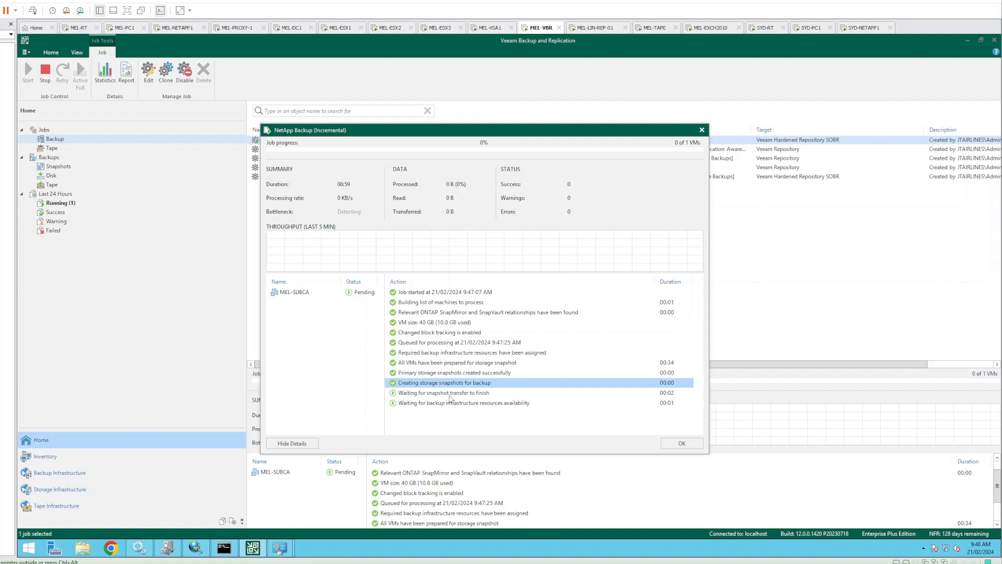
pyautogui.click(421, 395)
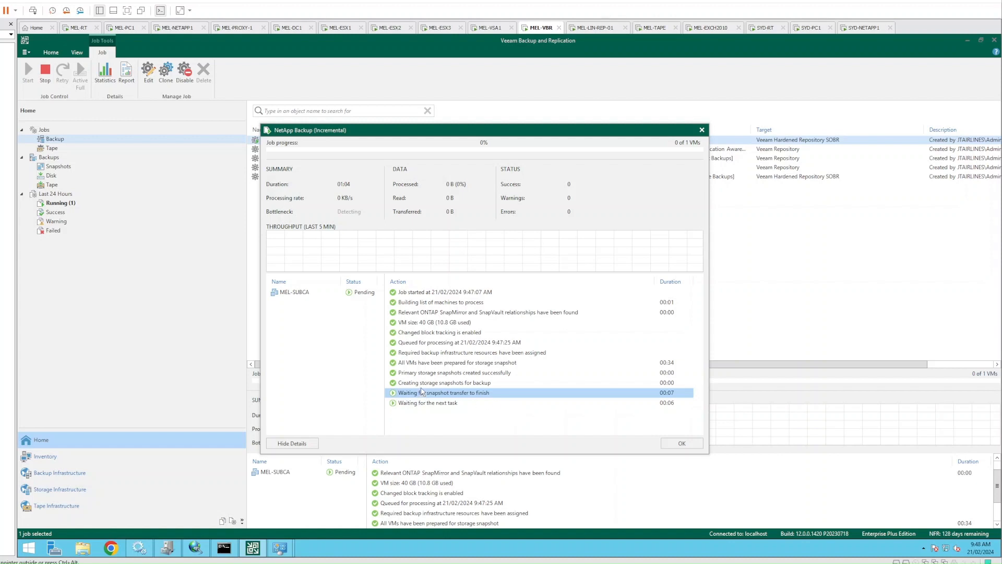
pyautogui.click(294, 294)
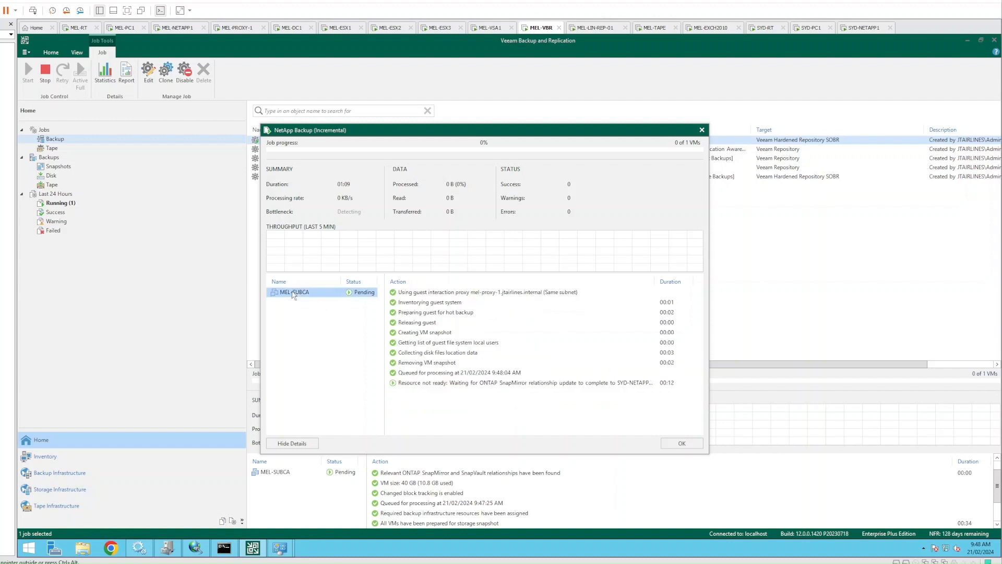
pyautogui.click(289, 369)
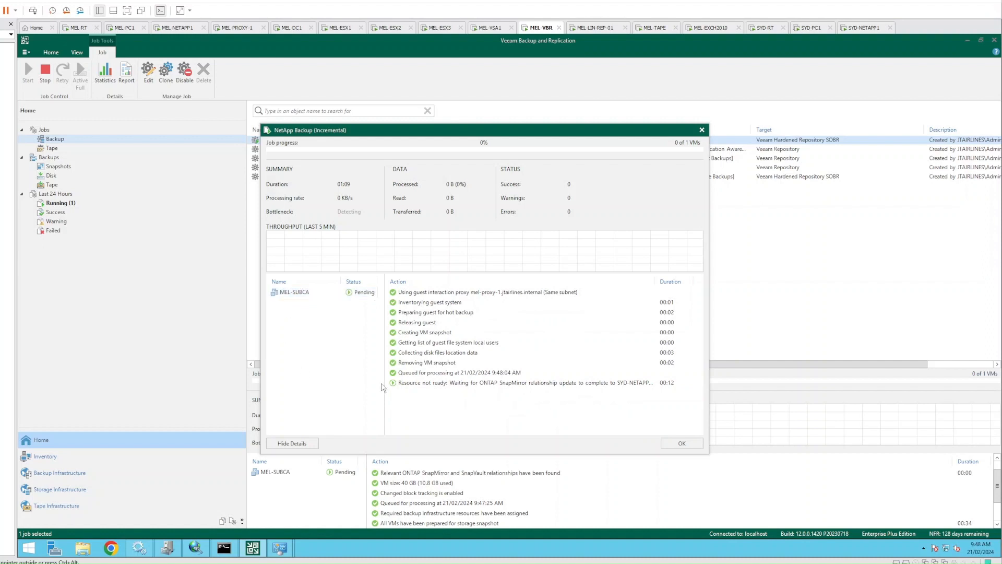
pyautogui.click(438, 403)
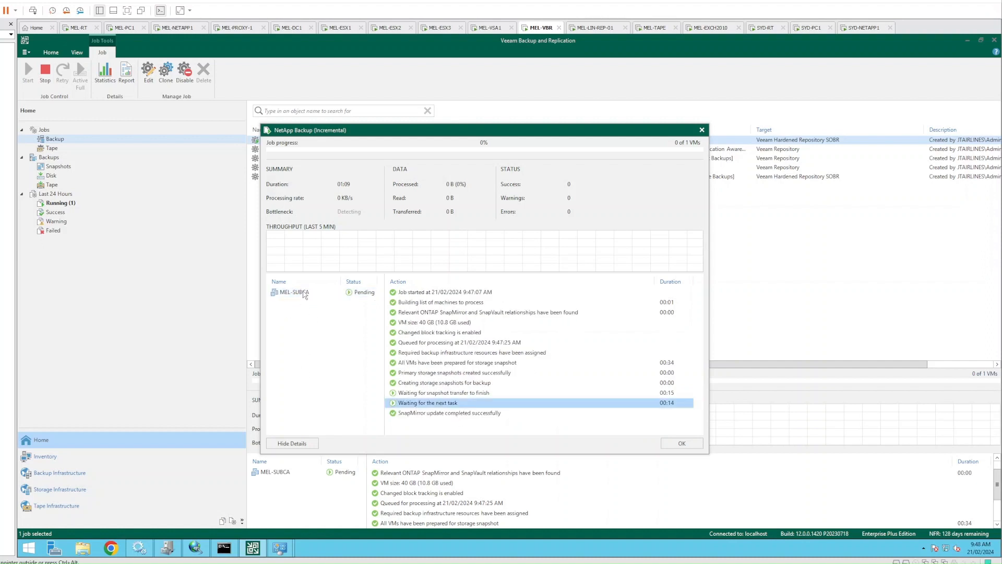
# Keep monitoring snapshot transfer progress until the run reaches 100% Success in 02:38
pyautogui.click(306, 293)
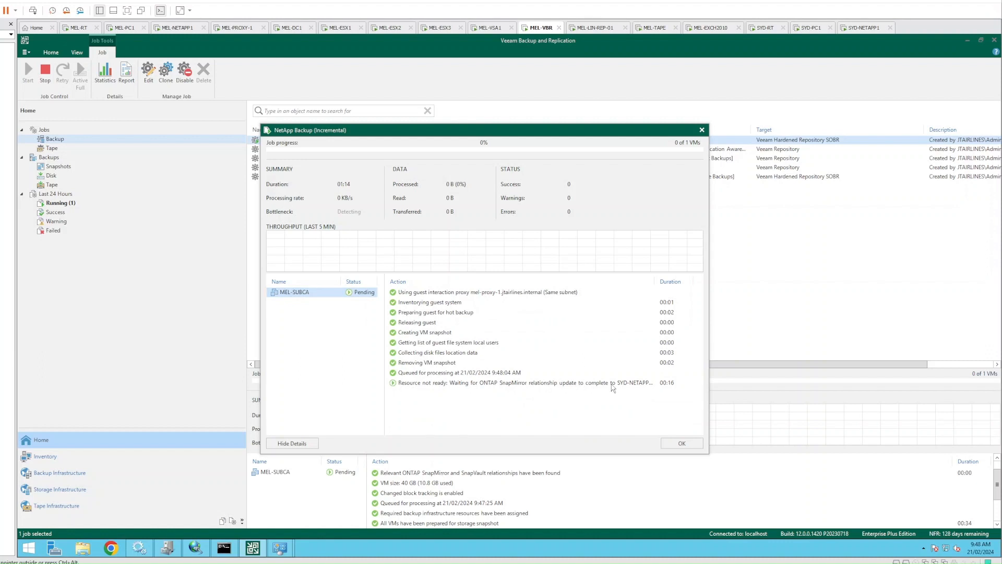
pyautogui.click(569, 385)
pyautogui.click(299, 348)
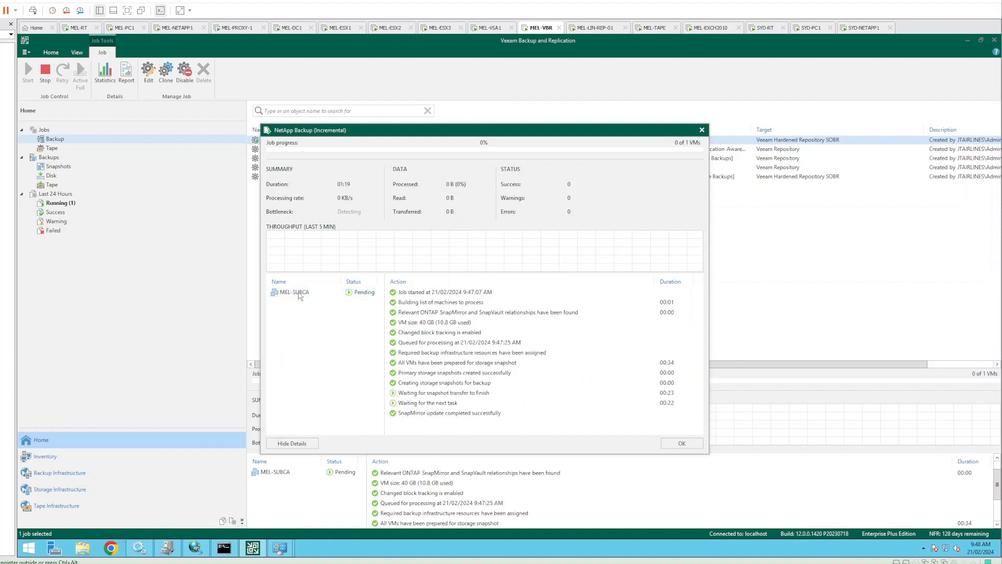
pyautogui.click(300, 296)
pyautogui.click(308, 326)
pyautogui.click(430, 398)
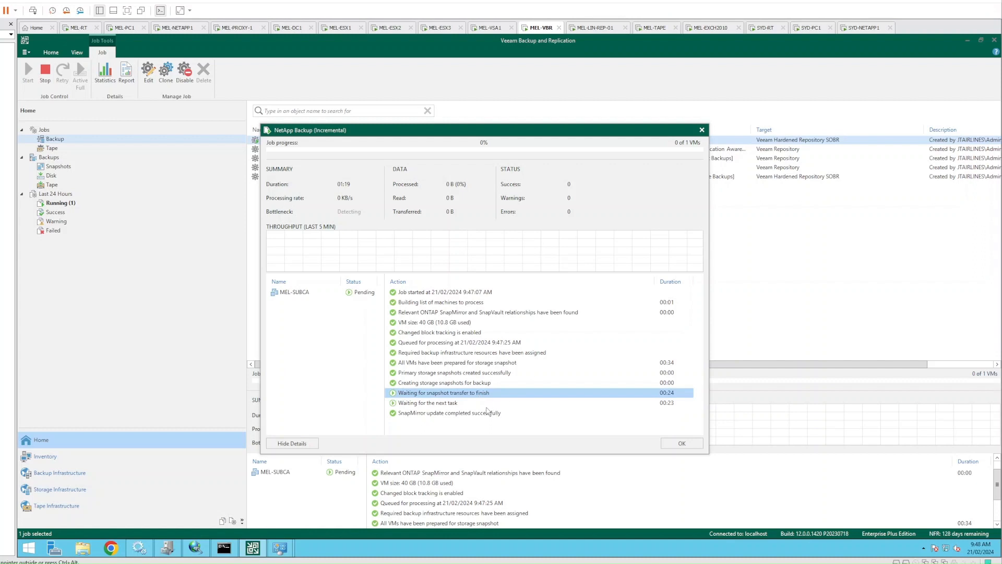
pyautogui.click(305, 294)
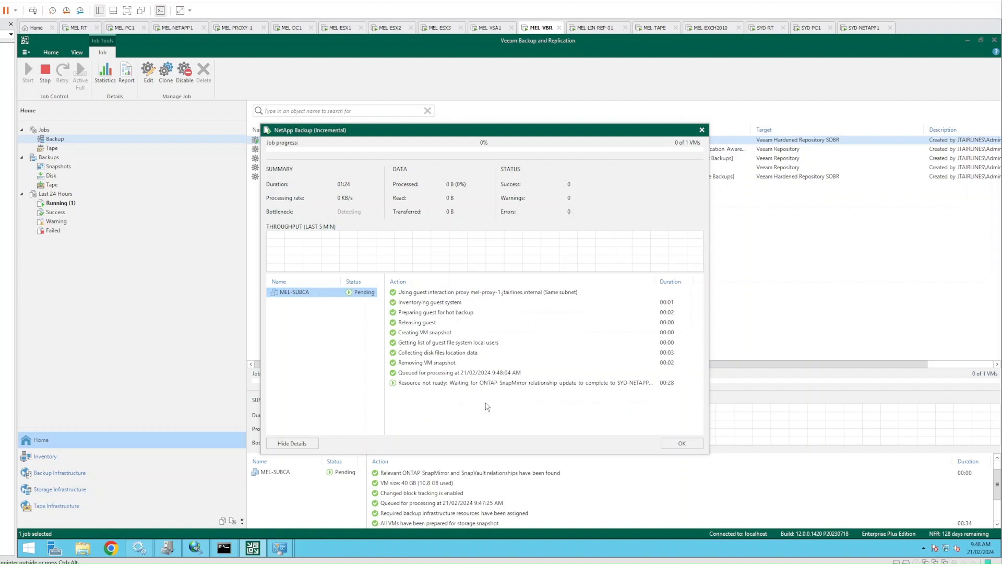
pyautogui.click(331, 344)
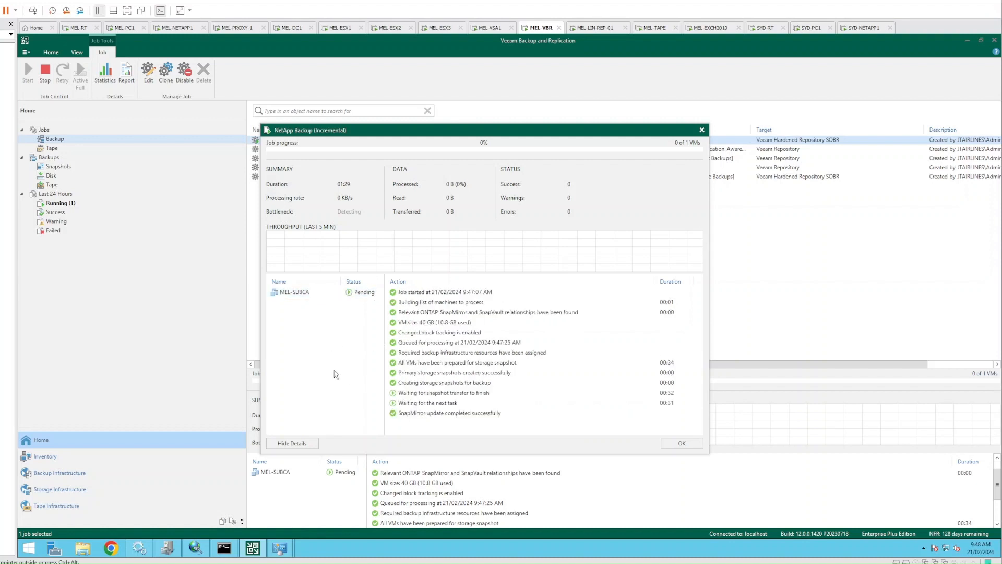
pyautogui.click(300, 294)
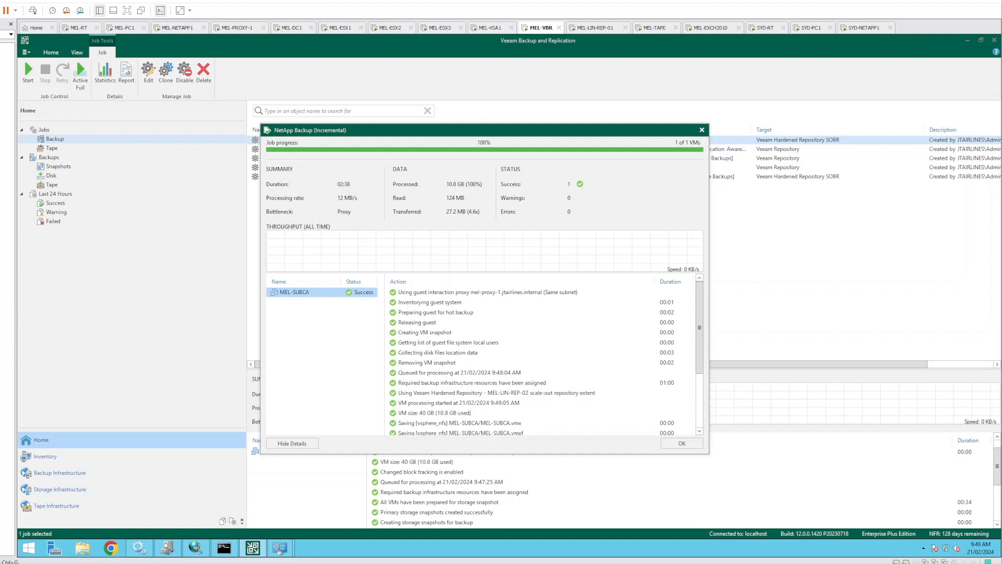
# Confirm MEL-SUBCA's Hard disk 1 was read from the SYD-NETAPP-SECONDARY SnapMirror snapshot, then close the session
pyautogui.click(302, 294)
pyautogui.click(557, 360)
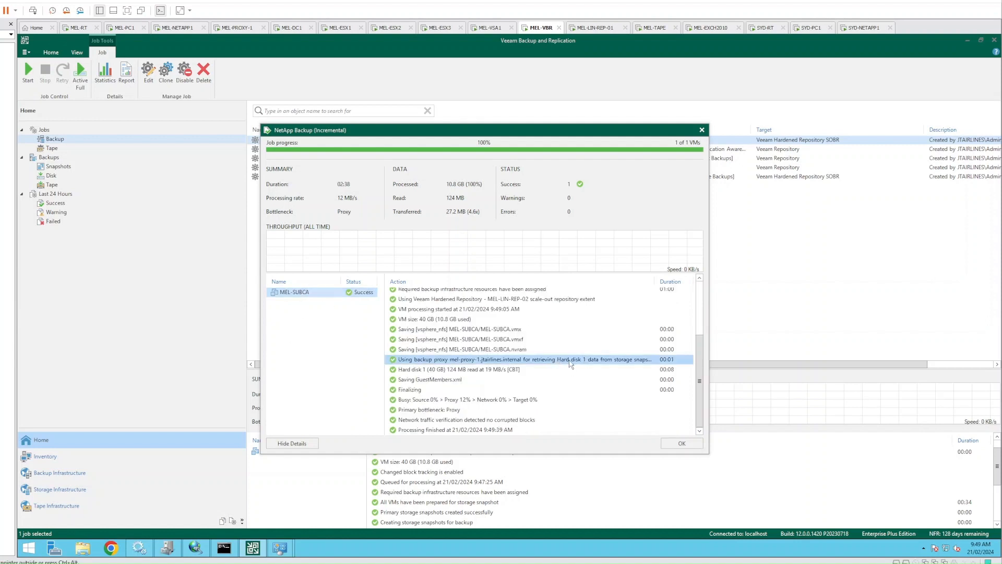
pyautogui.moveTo(709, 335); pyautogui.dragTo(896, 325)
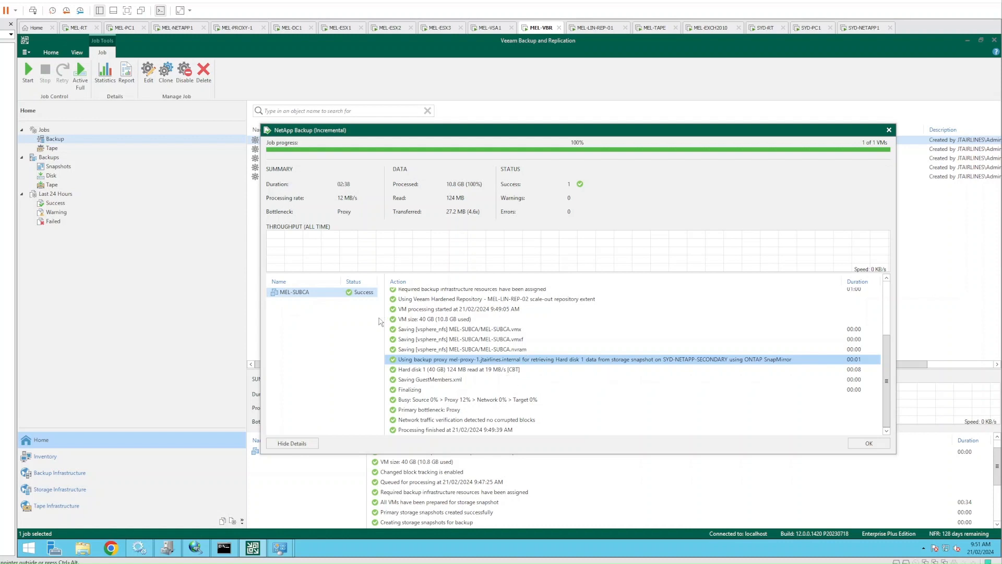
pyautogui.click(323, 299)
pyautogui.click(322, 296)
pyautogui.click(562, 353)
pyautogui.click(331, 337)
pyautogui.click(865, 444)
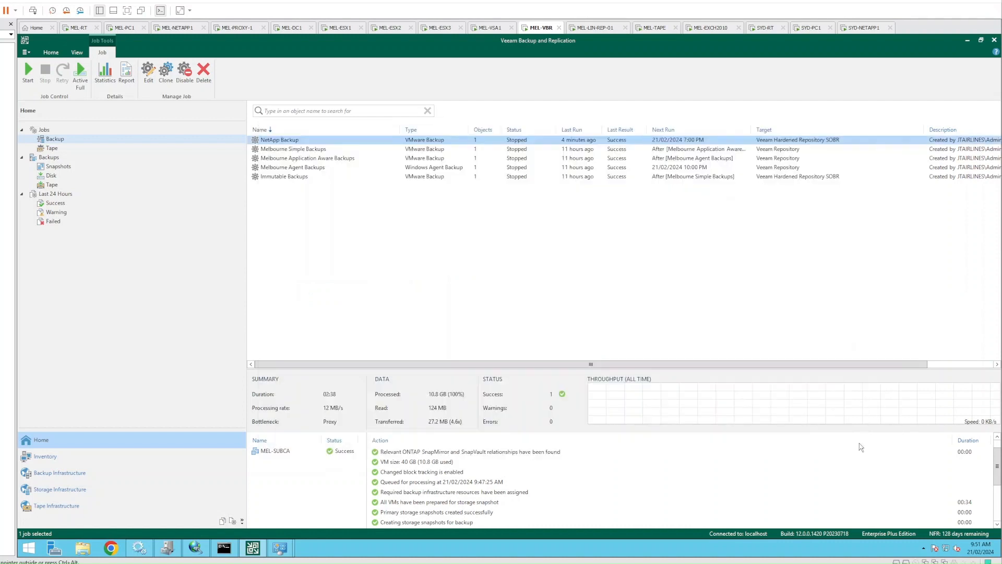
# In Storage Infrastructure, compare the 0942 and 0948 NetApp_Backup snapshots on MEL-NETAPP-PRIMARY's vsphere_nfs
pyautogui.click(457, 285)
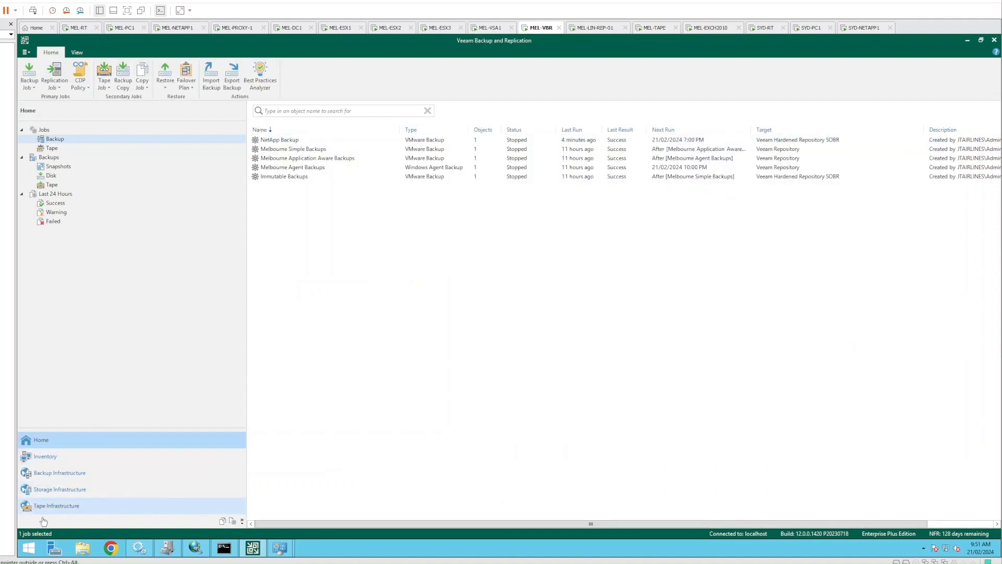
pyautogui.click(64, 491)
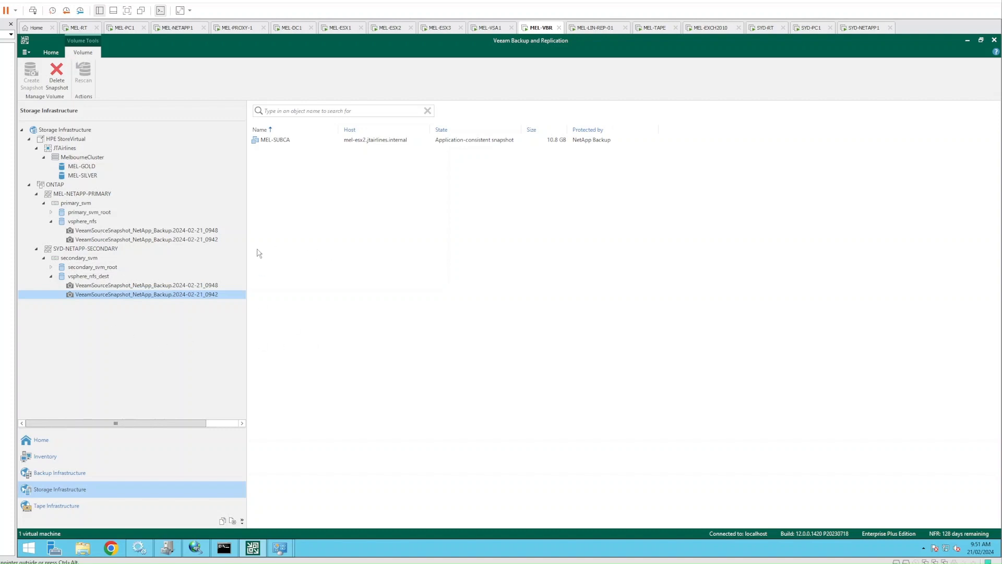
pyautogui.click(110, 231)
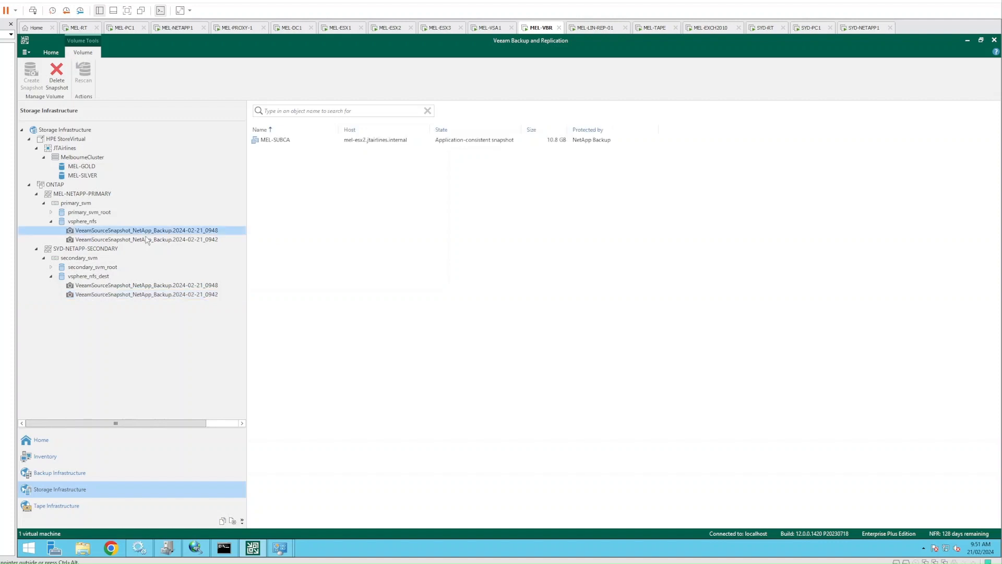
pyautogui.click(151, 239)
pyautogui.click(161, 232)
pyautogui.click(167, 239)
pyautogui.click(166, 233)
pyautogui.click(162, 240)
pyautogui.click(140, 232)
# Compare the 0948 and 0942 snapshots on SYD-NETAPP-SECONDARY's vsphere_nfs_dest volume
pyautogui.click(137, 240)
pyautogui.click(140, 233)
pyautogui.click(129, 287)
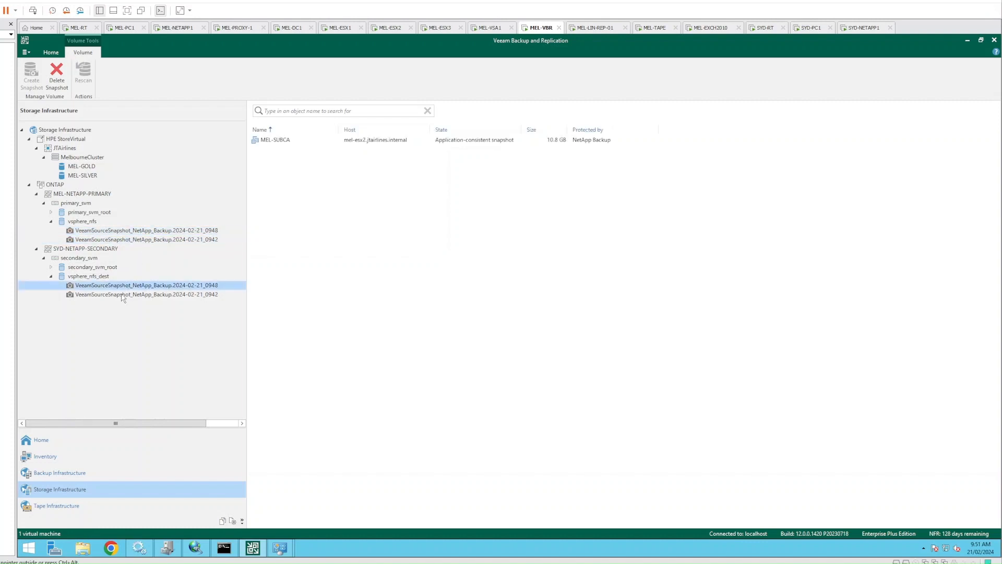
pyautogui.click(122, 296)
pyautogui.click(110, 287)
pyautogui.click(116, 297)
pyautogui.click(121, 287)
pyautogui.click(118, 296)
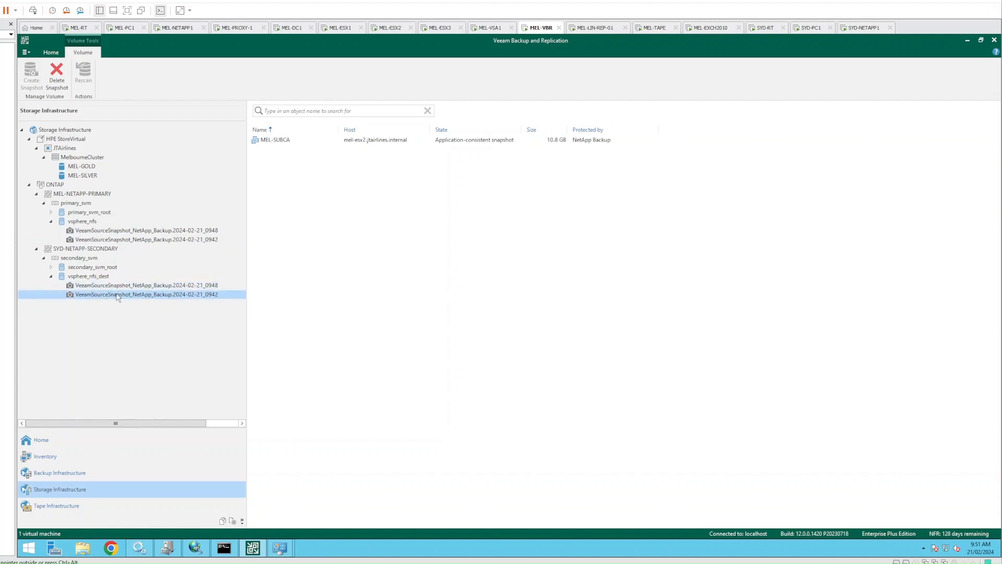